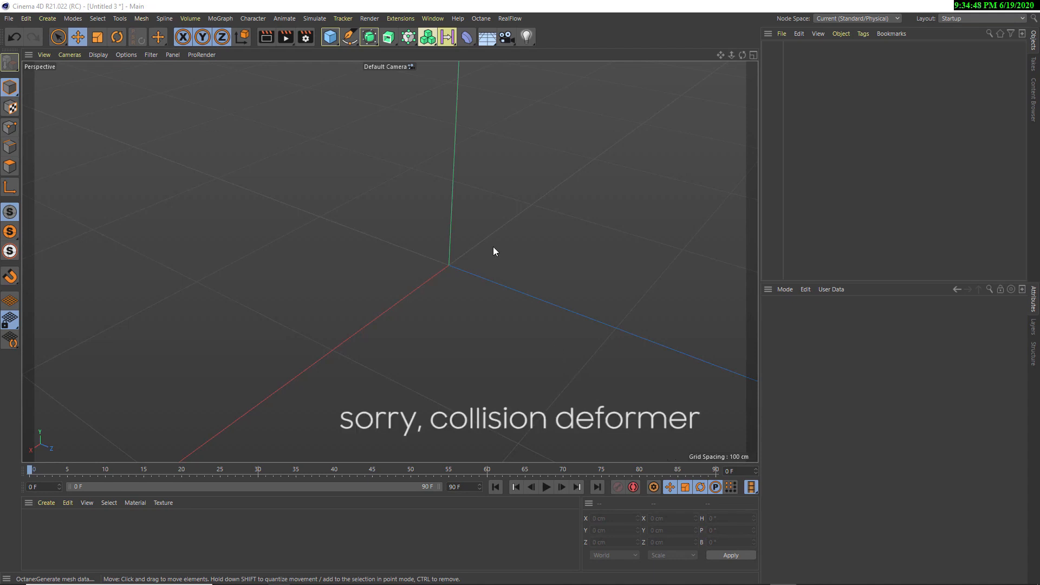
# Add a Collision deformer and a plane, and make the deformer a child of the plane
pyautogui.click(465, 41)
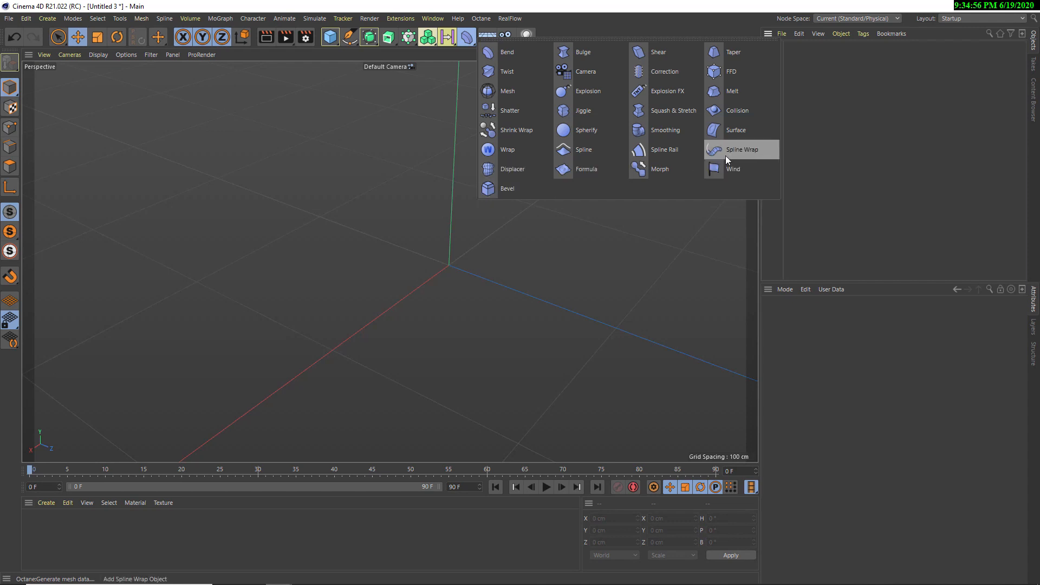
pyautogui.click(735, 110)
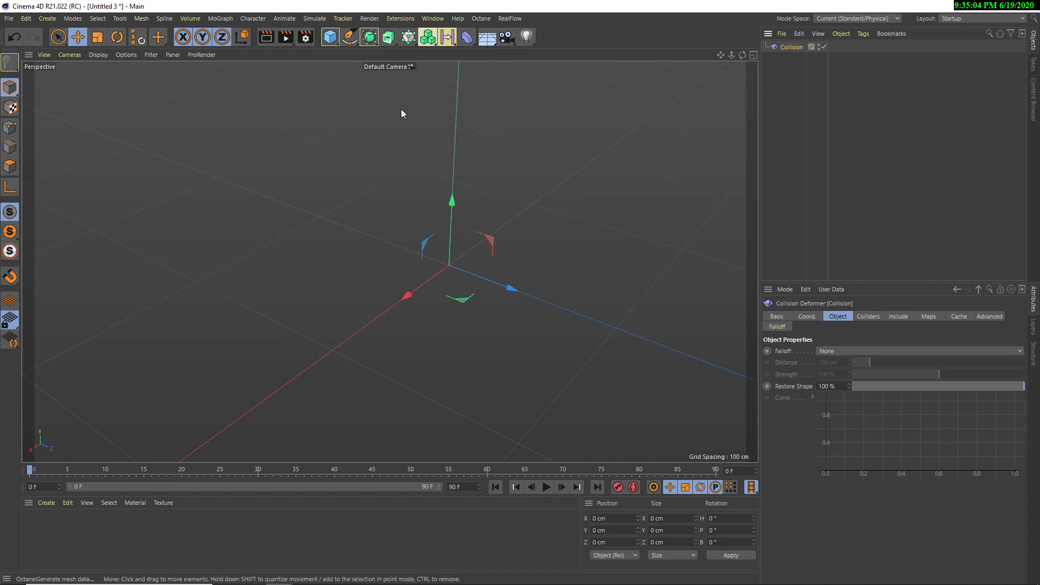
pyautogui.click(330, 37)
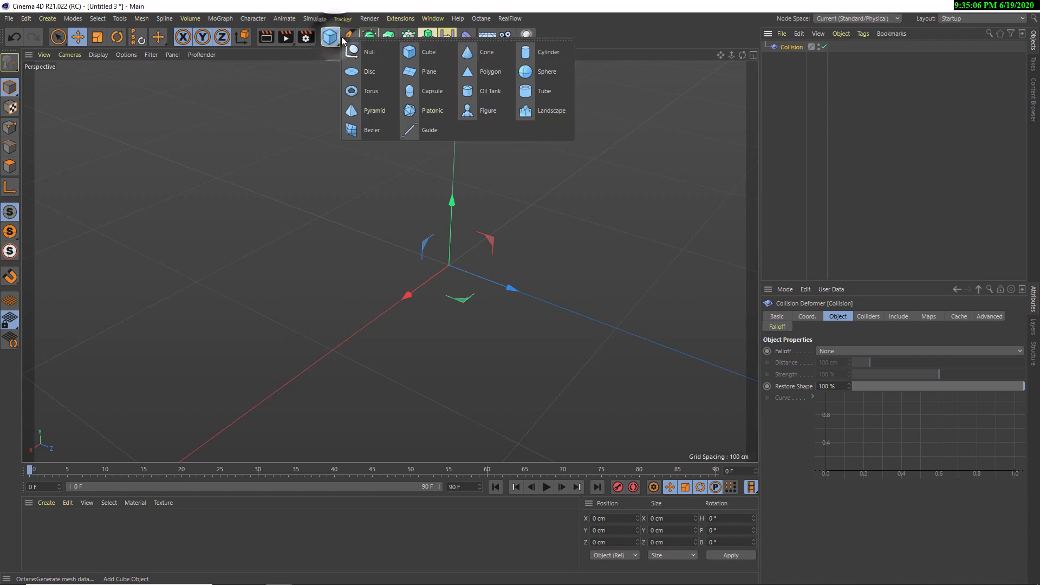
pyautogui.click(427, 72)
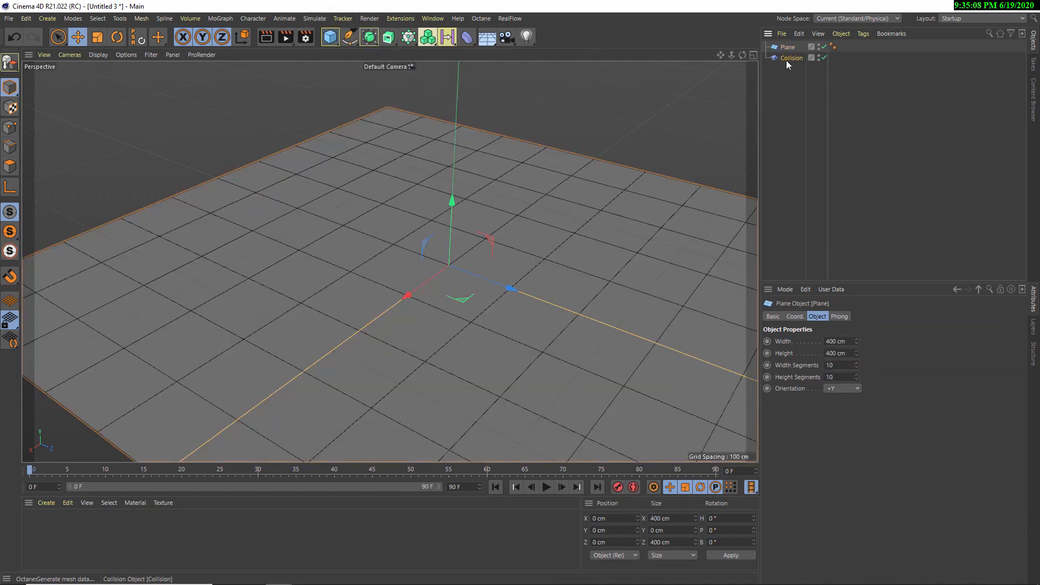
pyautogui.moveTo(786, 58); pyautogui.dragTo(791, 45)
# Set the plane's width segments and height segments to 50 each
pyautogui.scroll(-4, 560, 181)
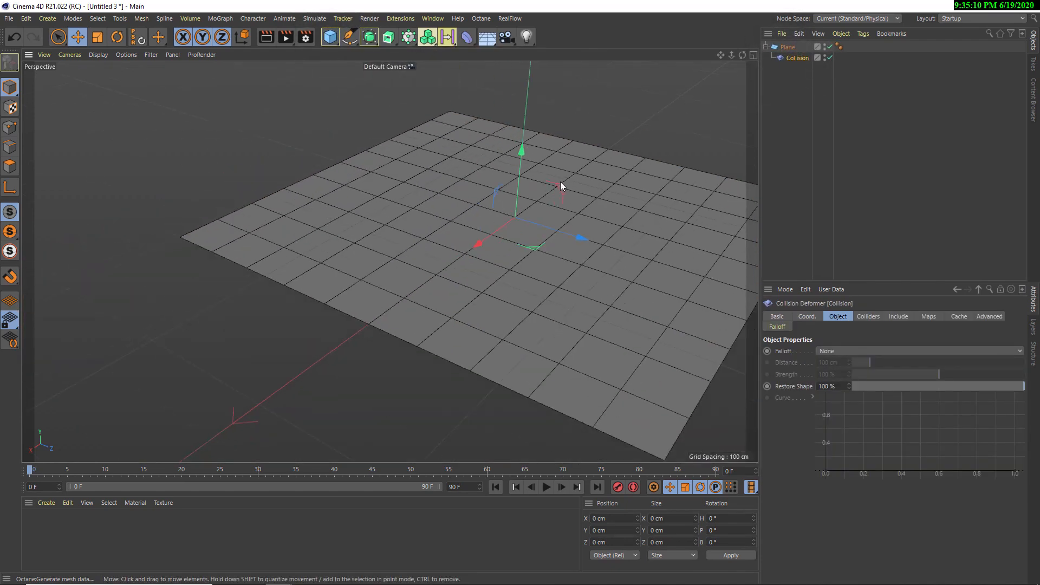
pyautogui.keyDown('alt'); pyautogui.moveTo(482, 207); pyautogui.dragTo(281, 287, button='middle'); pyautogui.keyUp('alt')
pyautogui.keyDown('alt'); pyautogui.moveTo(367, 243); pyautogui.dragTo(390, 271); pyautogui.keyUp('alt')
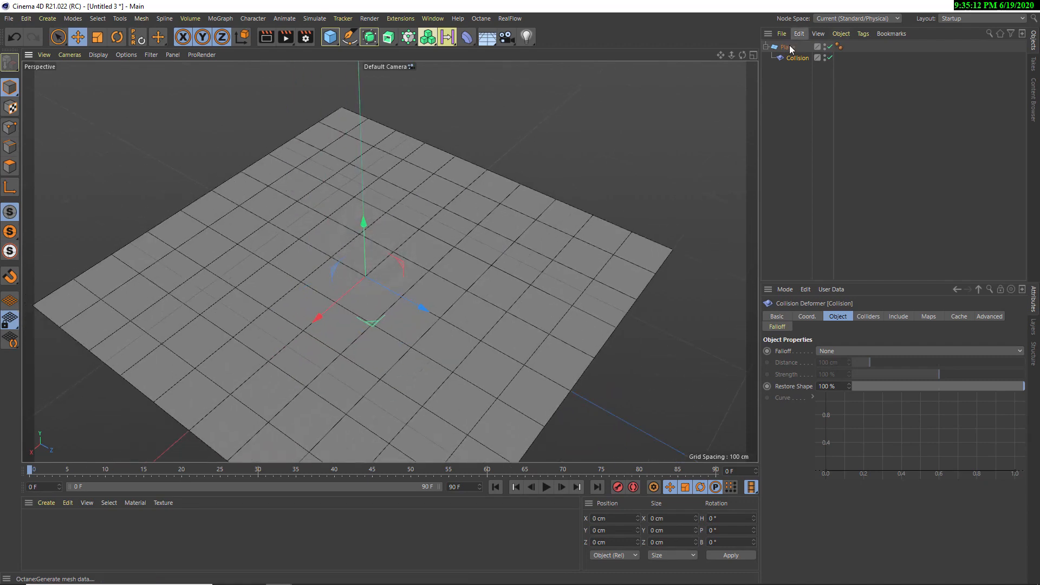
pyautogui.click(788, 47)
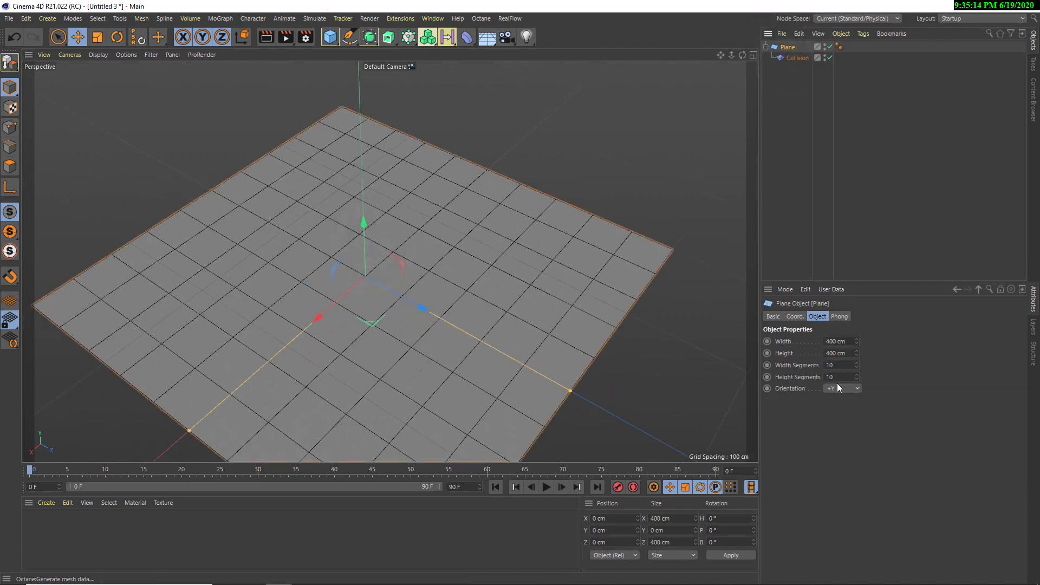
pyautogui.doubleClick(844, 365)
pyautogui.write('50')
pyautogui.press('Tab')
pyautogui.write('50')
pyautogui.press('Return')
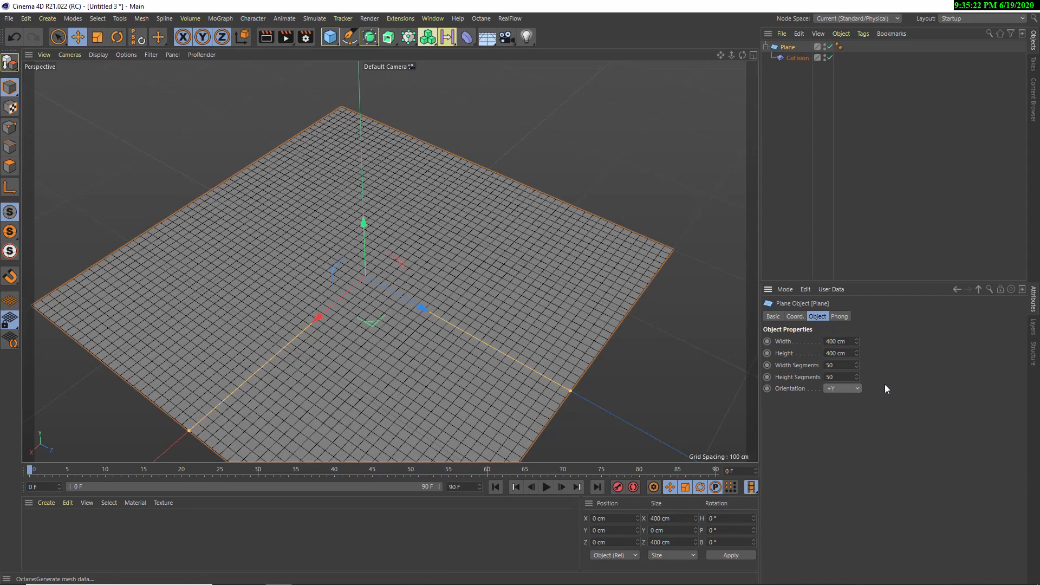
# Add a sphere with 40 segments and a radius of 50 cm
pyautogui.keyDown('alt'); pyautogui.moveTo(334, 294); pyautogui.dragTo(341, 297, button='middle'); pyautogui.keyUp('alt')
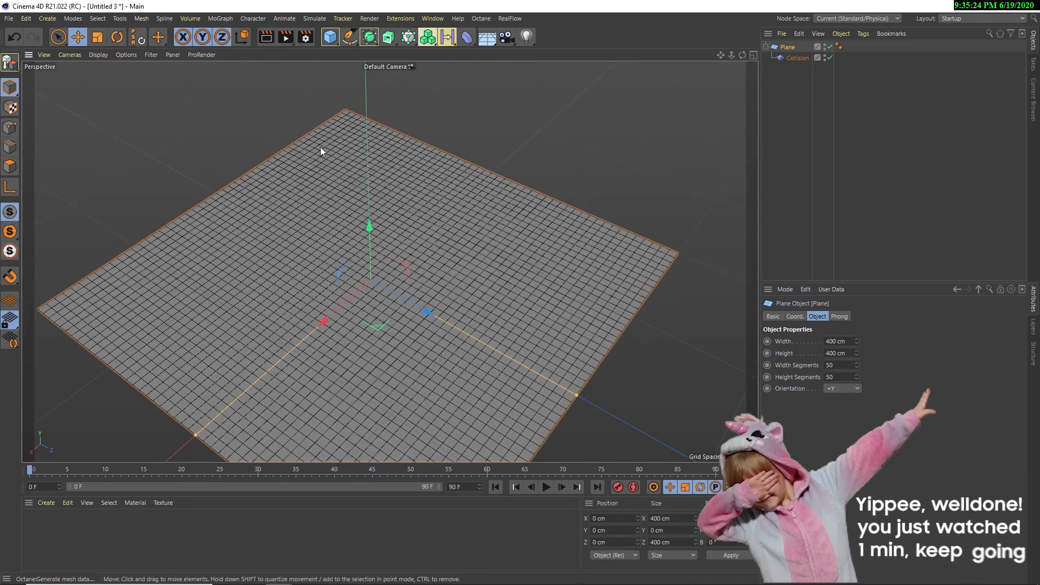
pyautogui.click(330, 37)
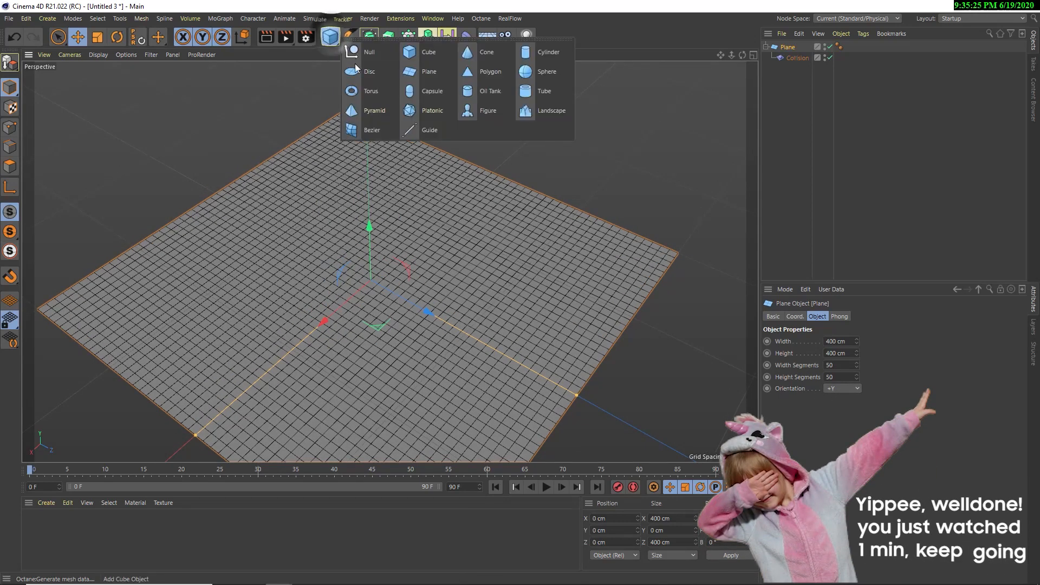
pyautogui.click(529, 75)
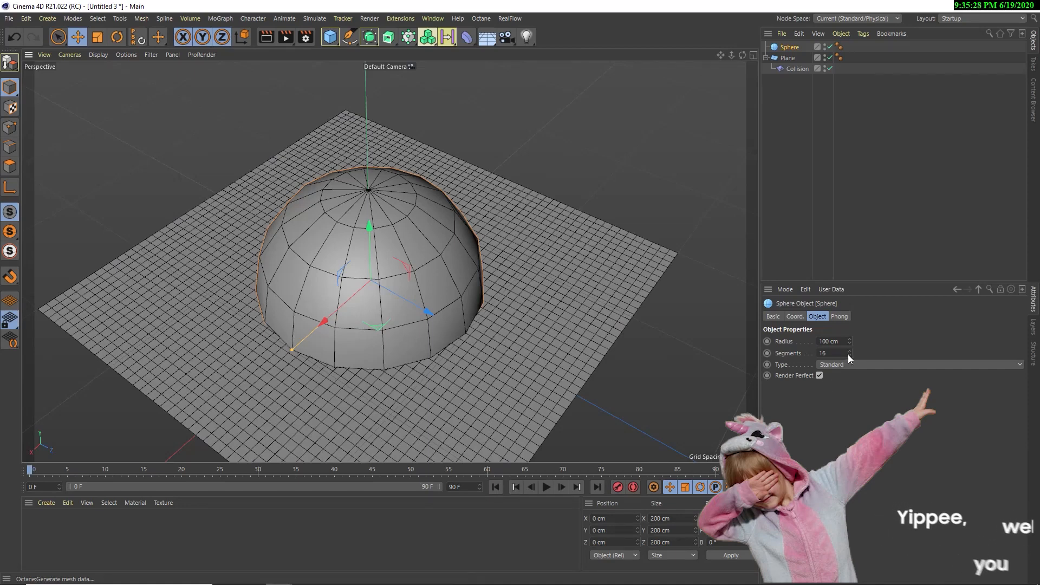
pyautogui.moveTo(839, 353); pyautogui.dragTo(791, 355)
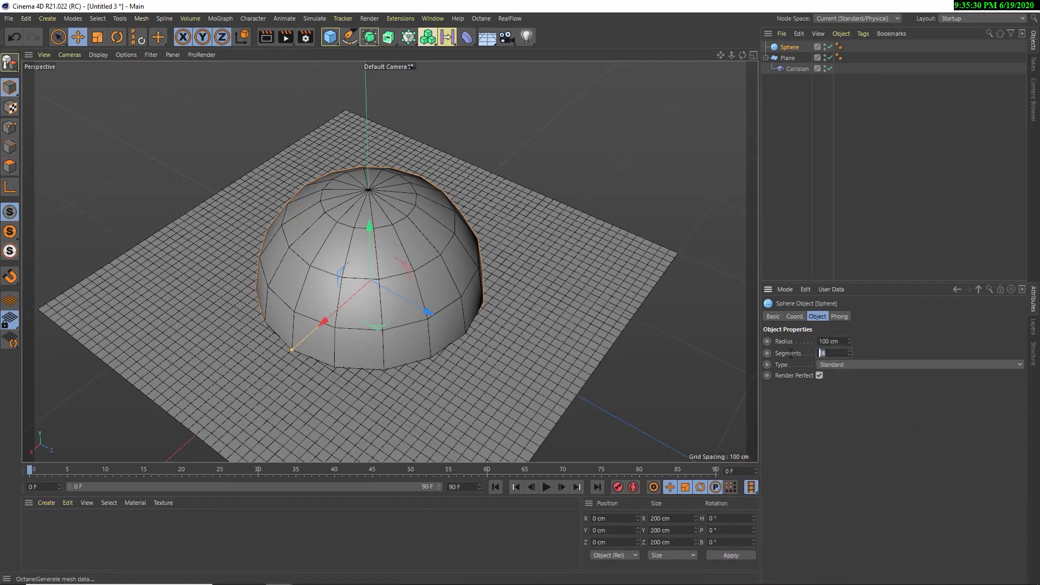
pyautogui.write('40')
pyautogui.press('Return')
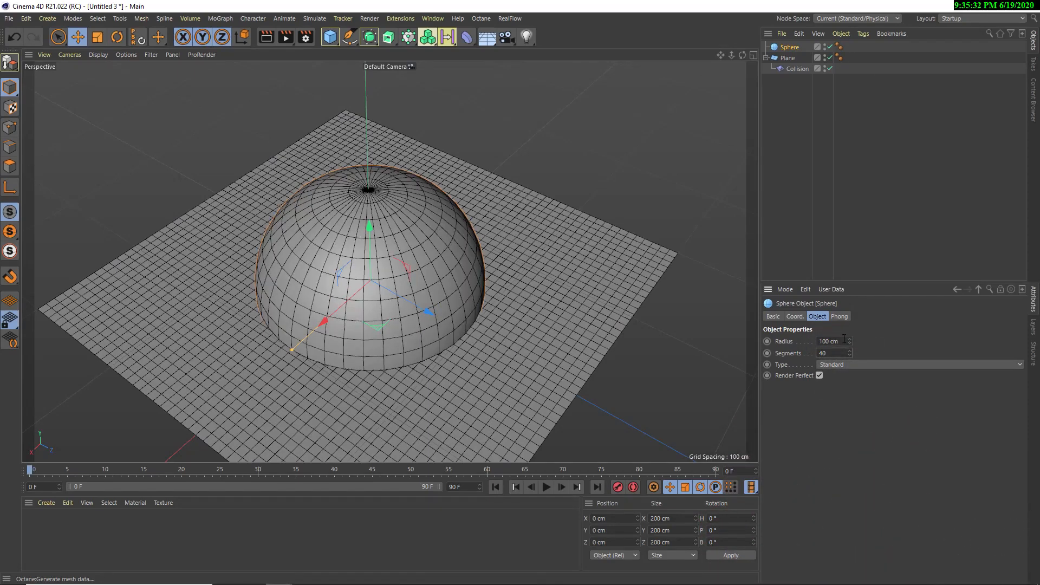
pyautogui.moveTo(842, 340); pyautogui.dragTo(775, 357)
pyautogui.write('50')
pyautogui.press('Return')
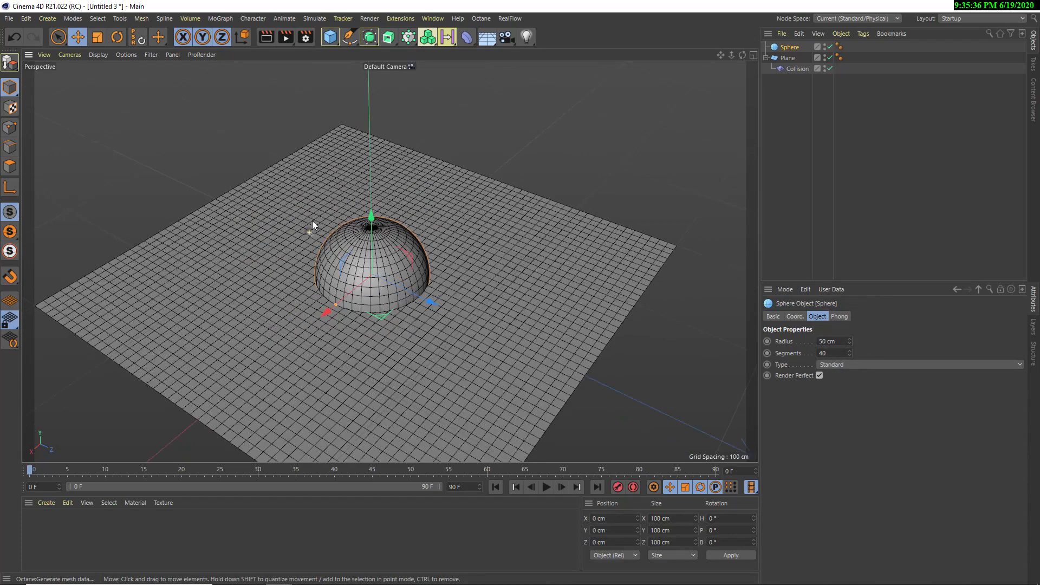
# Raise the sphere well above the plane to a Y position of about 185 cm
pyautogui.moveTo(372, 250); pyautogui.dragTo(380, 58)
pyautogui.keyDown('alt'); pyautogui.moveTo(382, 286); pyautogui.dragTo(382, 359, button='middle'); pyautogui.keyUp('alt')
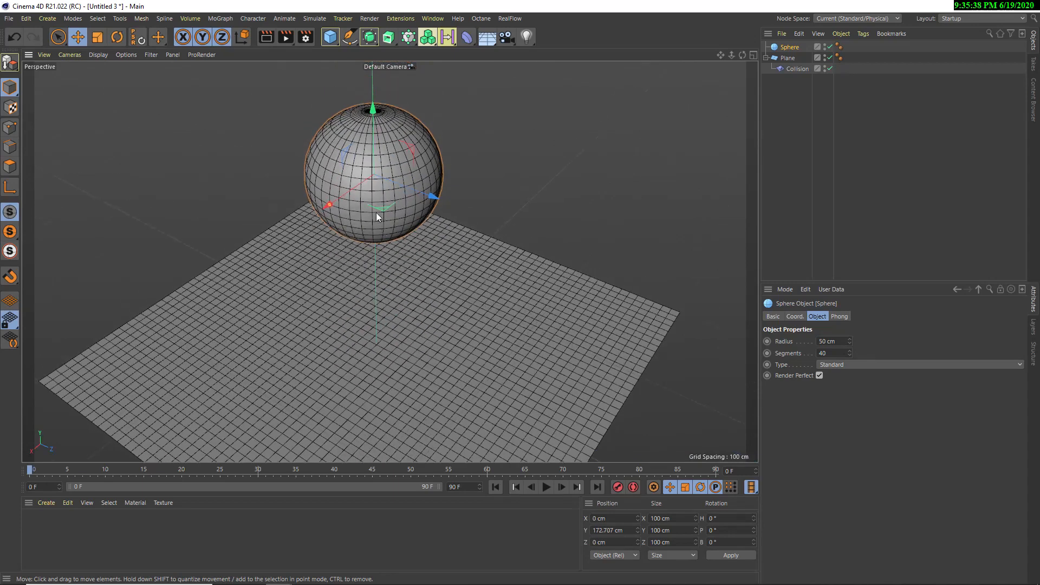
pyautogui.keyDown('alt'); pyautogui.moveTo(376, 213); pyautogui.dragTo(372, 158); pyautogui.keyUp('alt')
pyautogui.keyDown('alt'); pyautogui.moveTo(385, 219); pyautogui.dragTo(379, 265, button='right'); pyautogui.keyUp('alt')
pyautogui.keyDown('alt'); pyautogui.moveTo(379, 265); pyautogui.dragTo(372, 258, button='middle'); pyautogui.keyUp('alt')
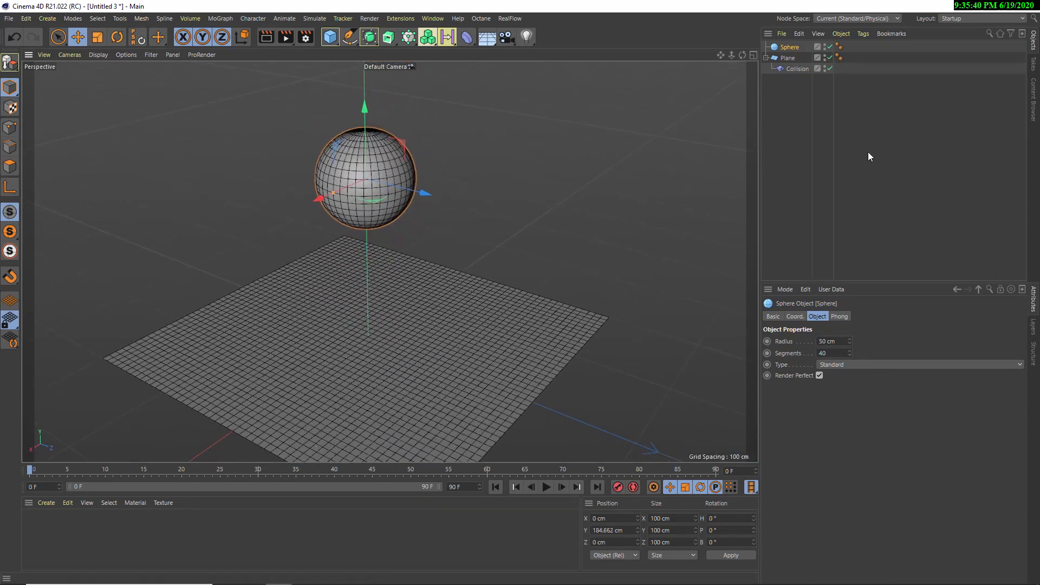
# Add the sphere as a collider object of the Collision deformer
pyautogui.click(794, 69)
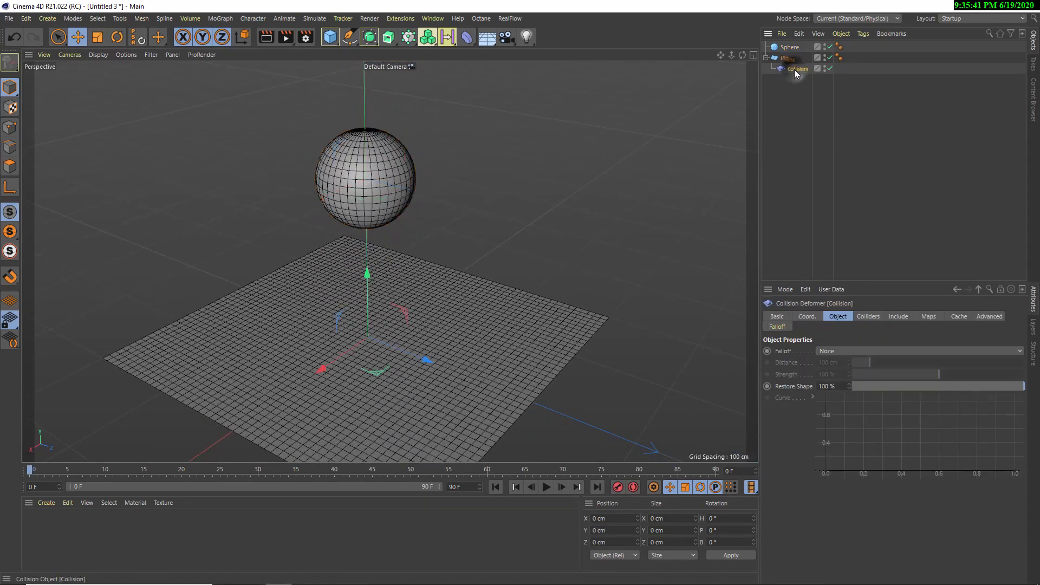
pyautogui.click(875, 316)
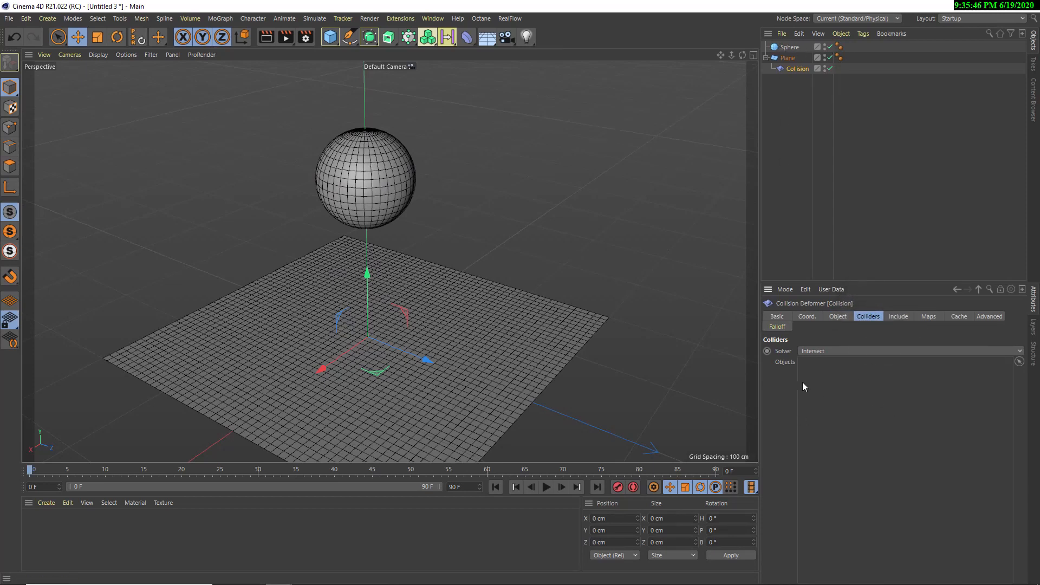
pyautogui.moveTo(787, 47); pyautogui.dragTo(834, 401)
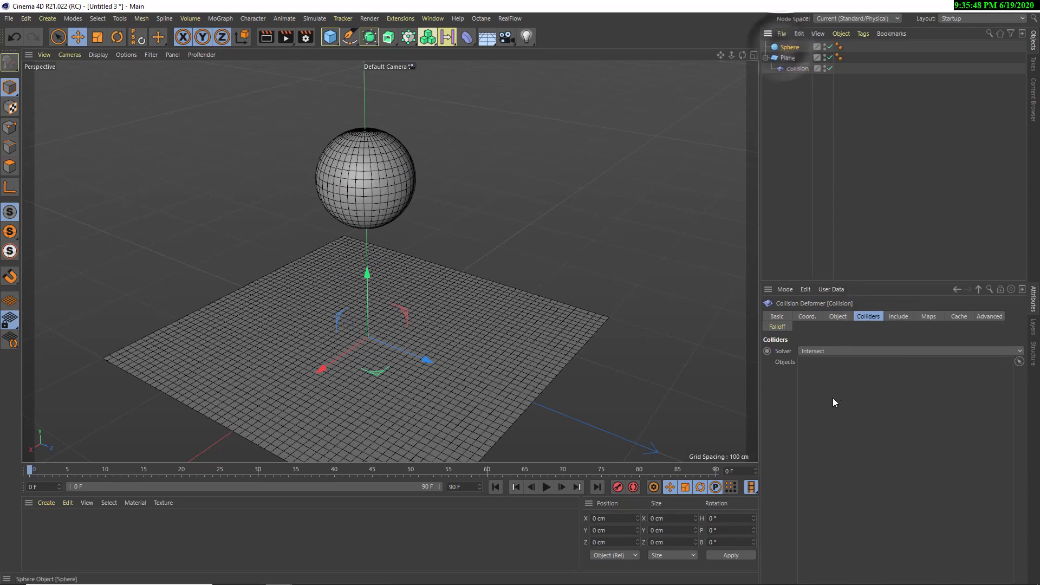
# Lower the sphere into the middle of the plane to a Y position of about 10 cm
pyautogui.click(796, 48)
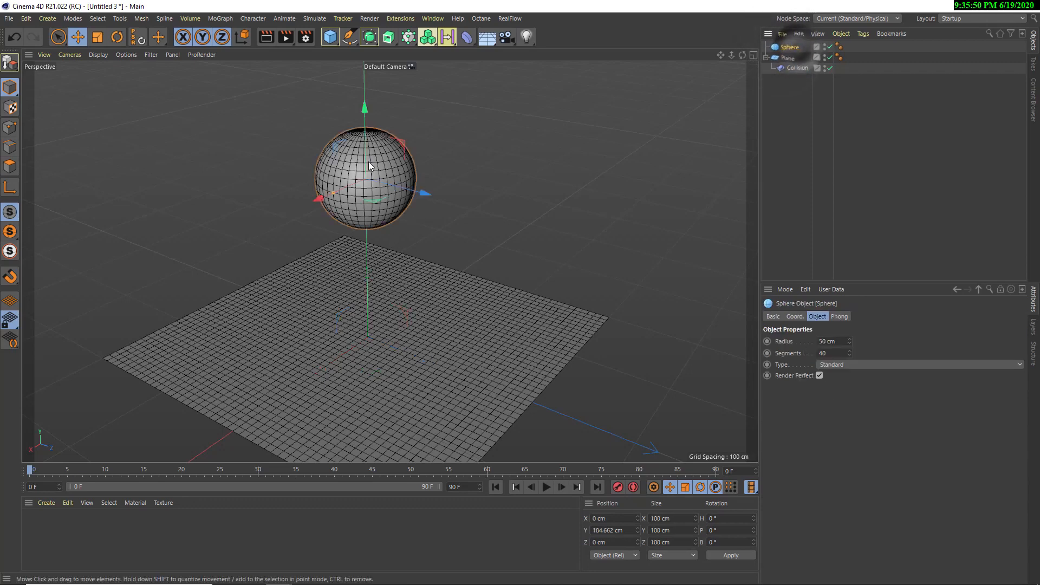
pyautogui.moveTo(368, 159); pyautogui.dragTo(404, 301)
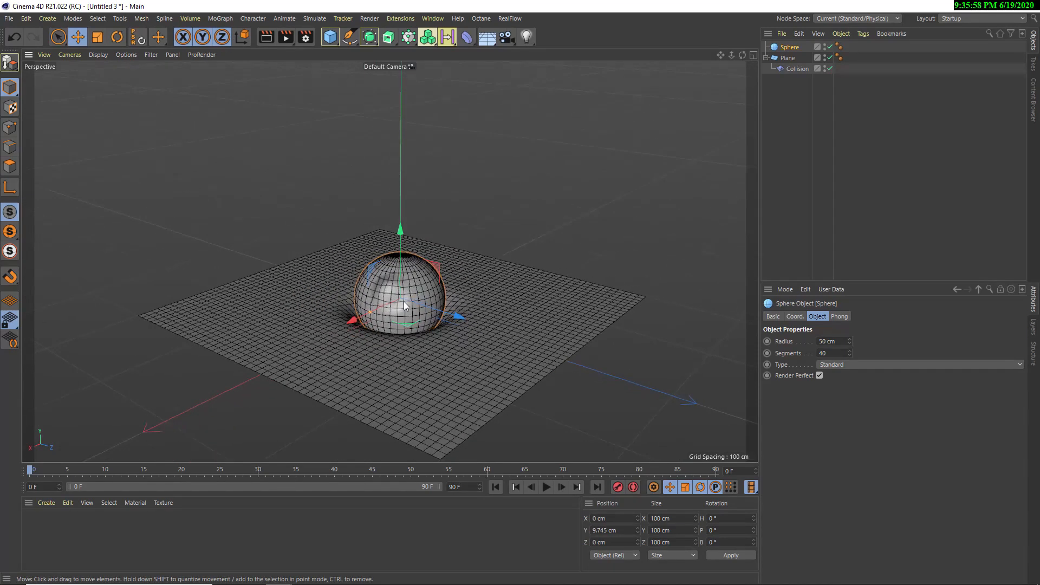
pyautogui.scroll(6, 489, 300)
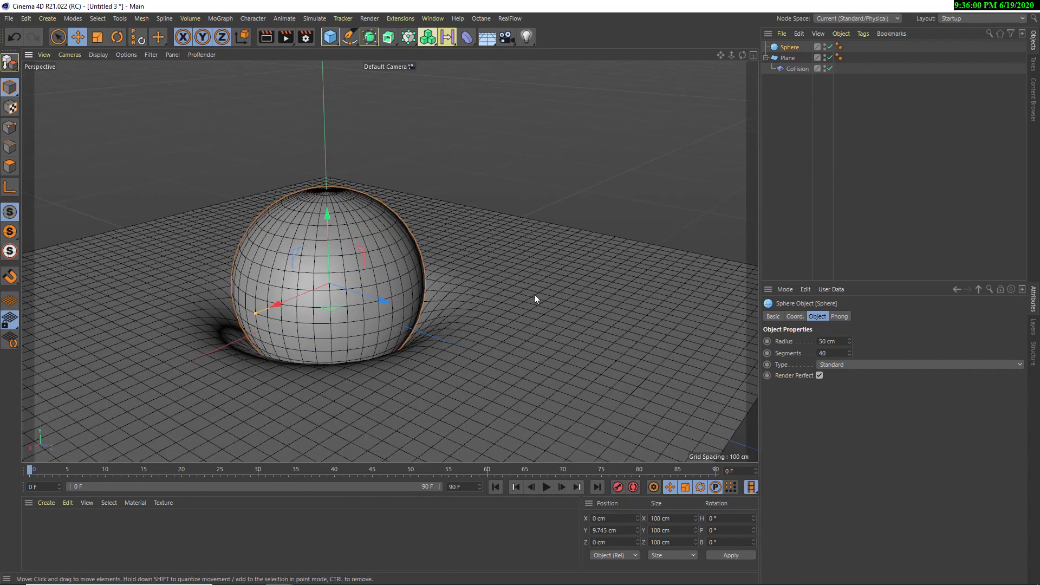
pyautogui.scroll(-5, 535, 295)
pyautogui.scroll(3, 485, 294)
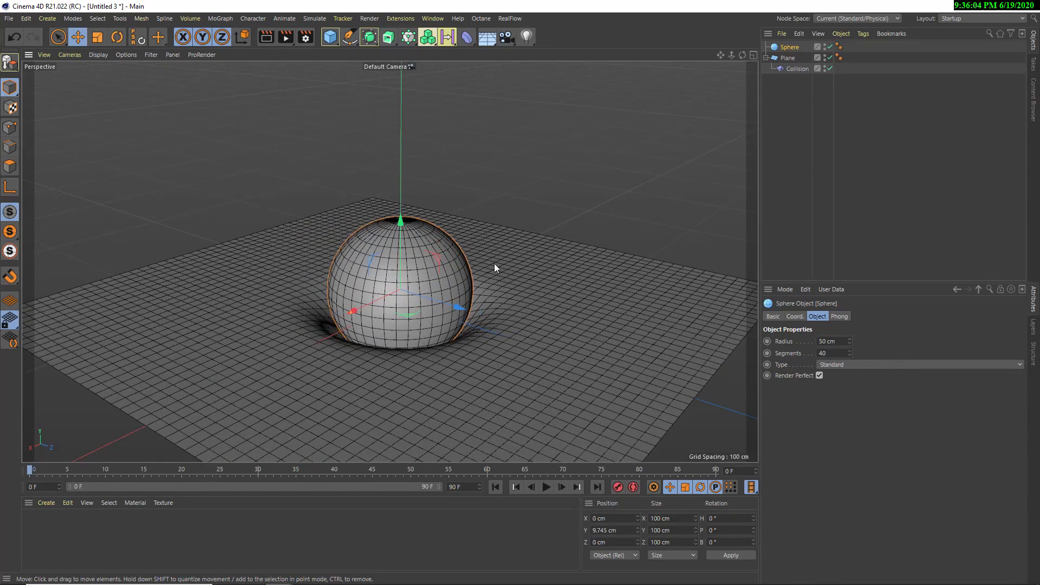
# Push the sphere deeper through the plane to a Y position of about -4 cm
pyautogui.click(797, 68)
pyautogui.click(403, 266)
pyautogui.moveTo(403, 266); pyautogui.dragTo(405, 306)
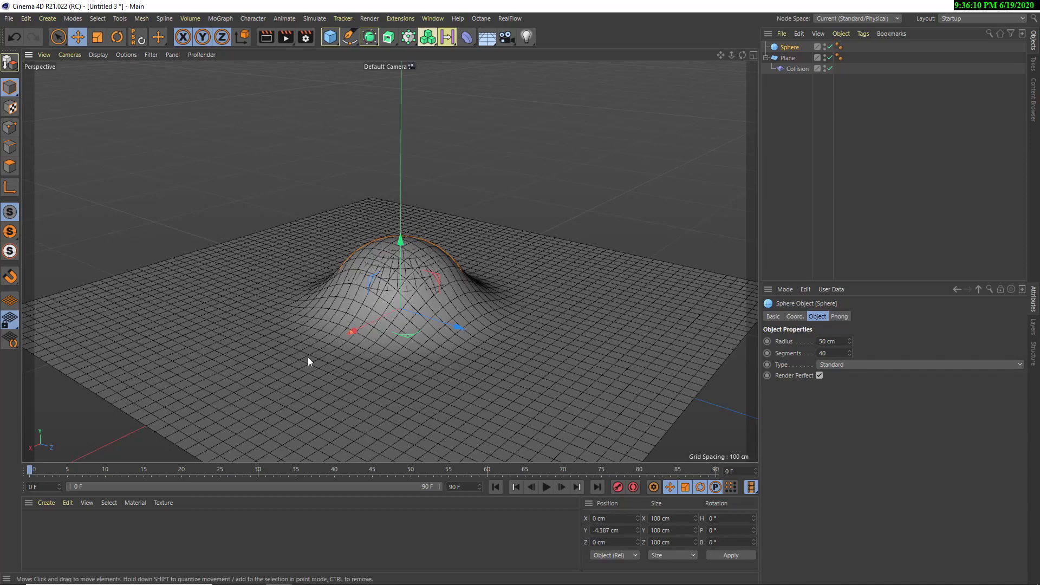
pyautogui.keyDown('alt'); pyautogui.moveTo(443, 256); pyautogui.dragTo(475, 290); pyautogui.keyUp('alt')
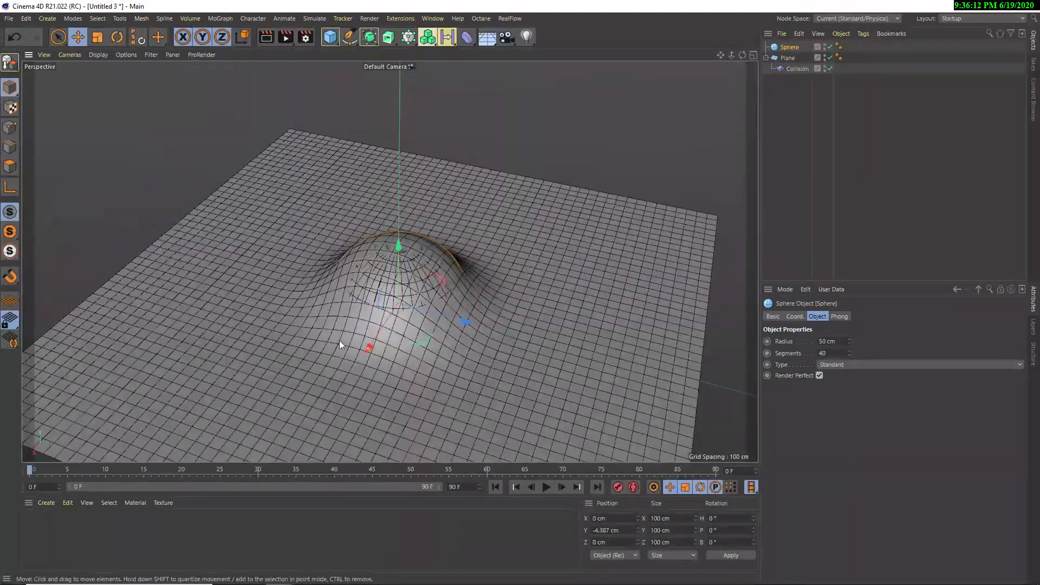
# Change the Collision deformer's collider solver to Outside and inspect the deformation around the sphere
pyautogui.click(797, 69)
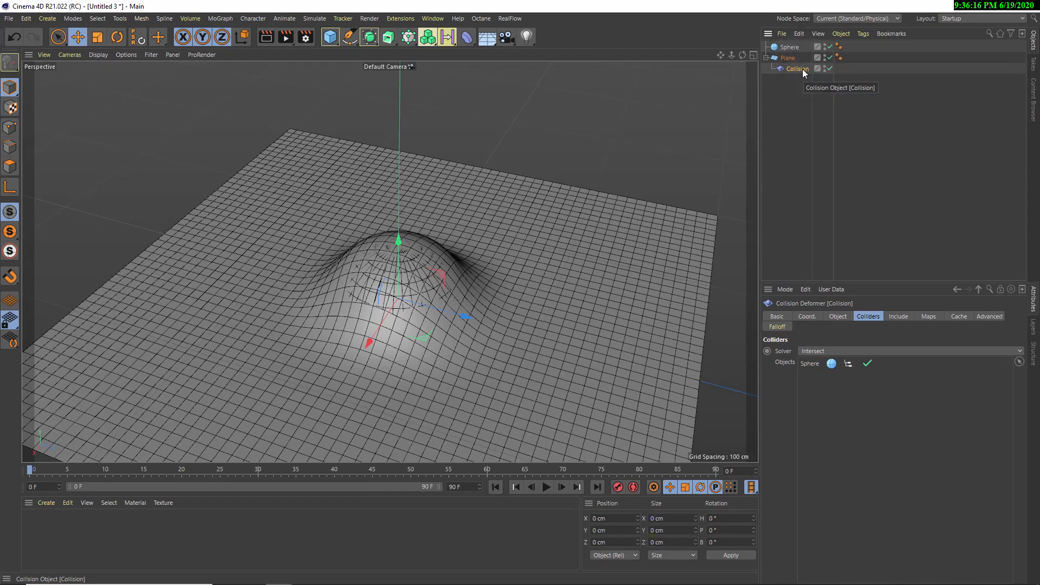
pyautogui.click(820, 351)
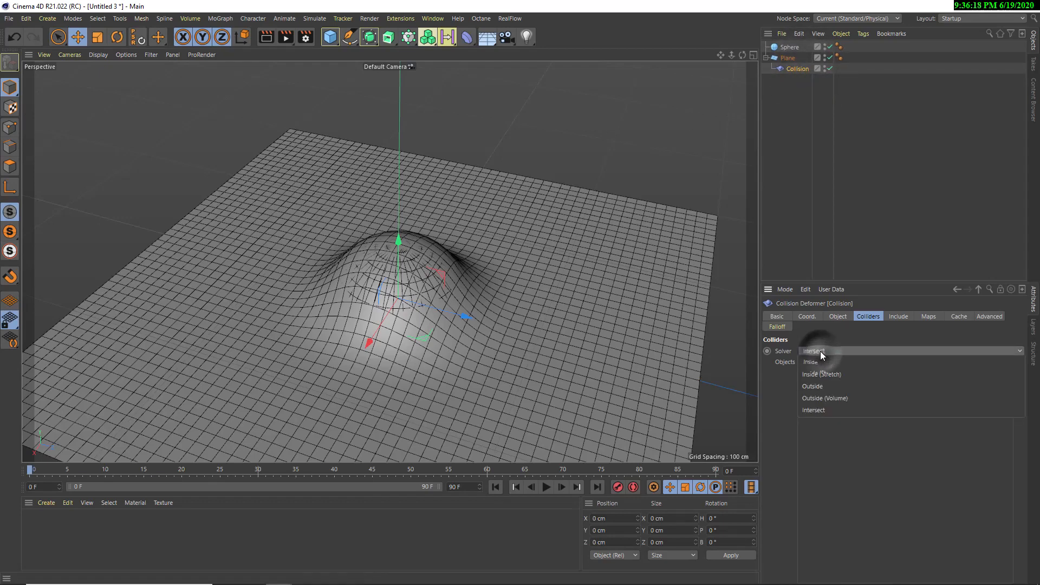
pyautogui.click(820, 385)
pyautogui.keyDown('alt'); pyautogui.moveTo(596, 341); pyautogui.dragTo(473, 313); pyautogui.keyUp('alt')
pyautogui.keyDown('alt'); pyautogui.moveTo(473, 313); pyautogui.dragTo(569, 321, button='right'); pyautogui.keyUp('alt')
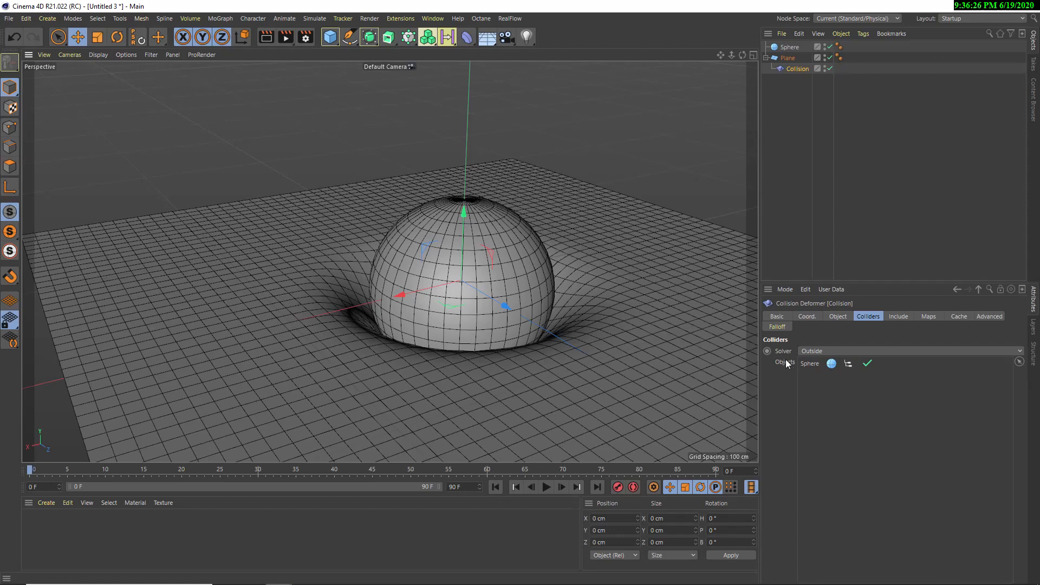
# Move the sphere vertically against the plane to test the Outside solver, leaving it at about 4 cm in Y
pyautogui.click(467, 262)
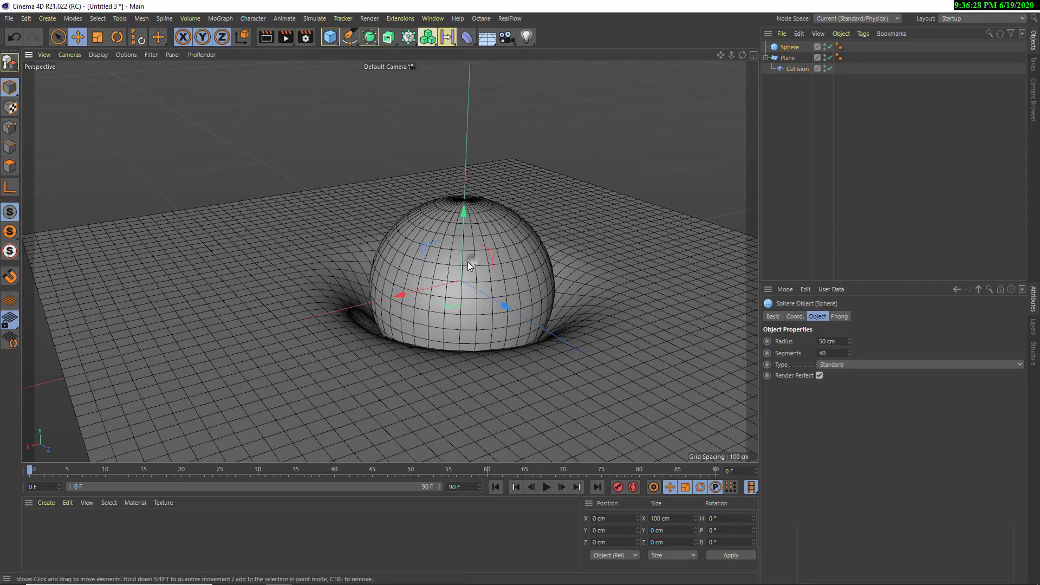
pyautogui.moveTo(467, 261); pyautogui.dragTo(416, 255)
pyautogui.keyDown('alt'); pyautogui.moveTo(242, 268); pyautogui.dragTo(320, 300); pyautogui.keyUp('alt')
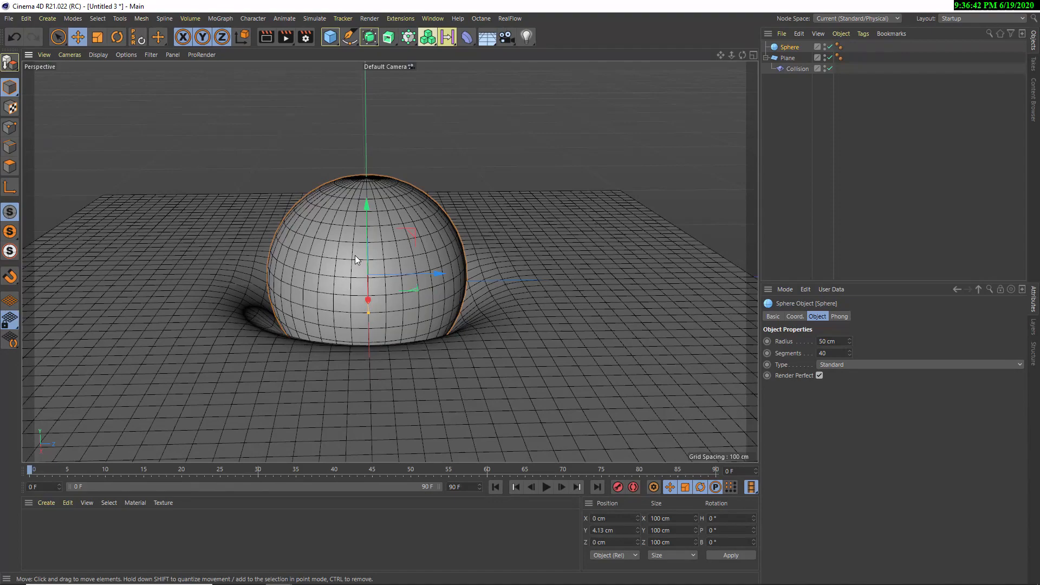
pyautogui.keyDown('alt'); pyautogui.moveTo(355, 255); pyautogui.dragTo(395, 238, button='middle'); pyautogui.keyUp('alt')
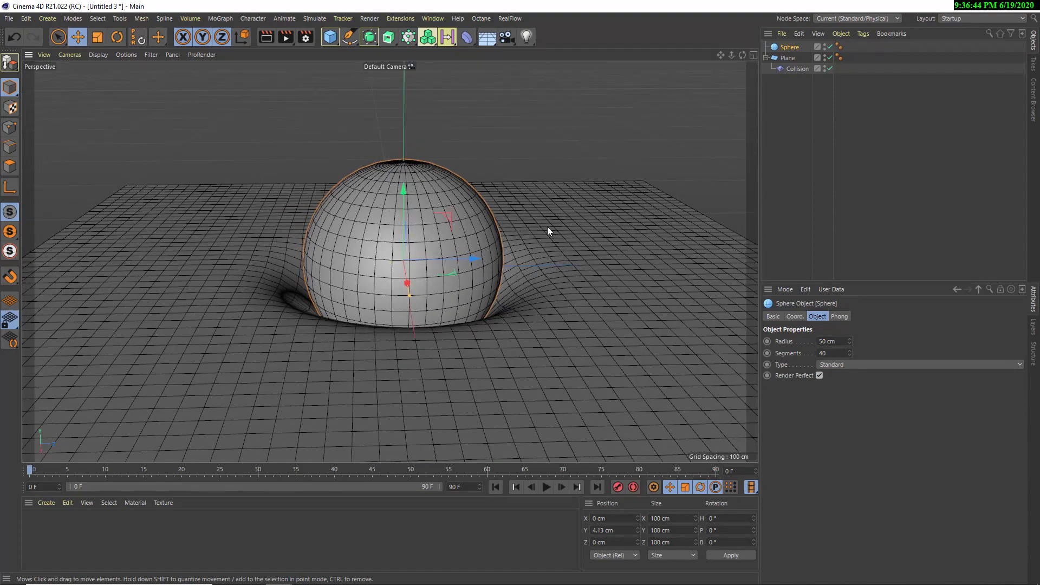
pyautogui.keyDown('alt'); pyautogui.moveTo(454, 216); pyautogui.dragTo(424, 282); pyautogui.keyUp('alt')
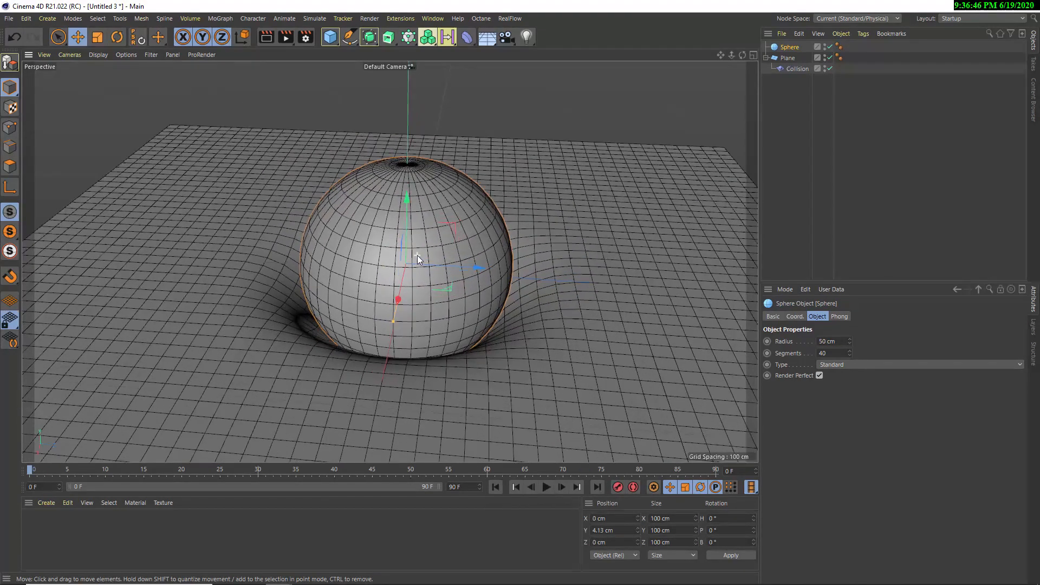
pyautogui.scroll(3, 418, 256)
pyautogui.scroll(-3, 413, 193)
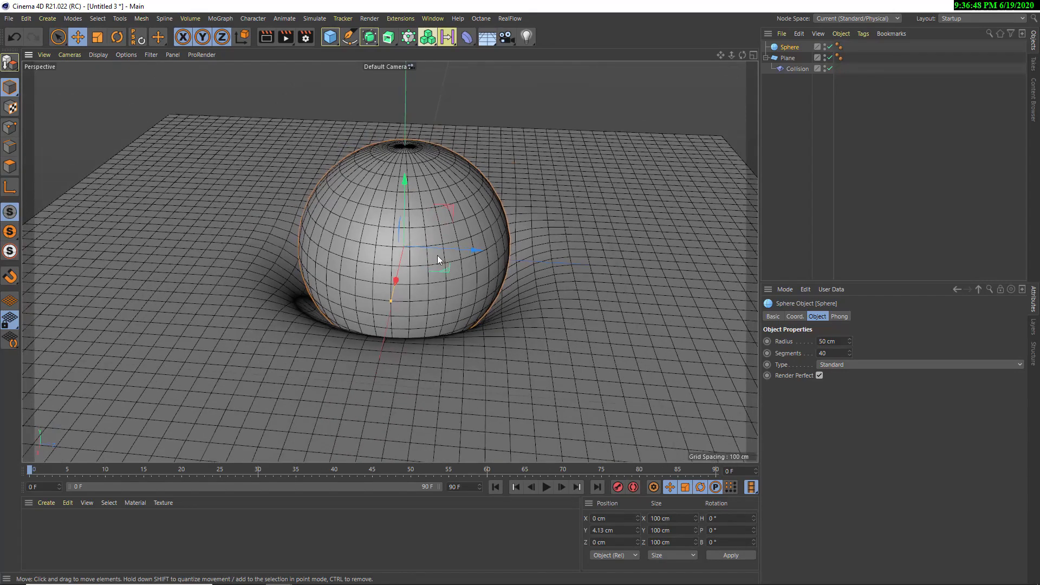
# Raise the sphere clear of the plane to about 51 cm in Y and select the Collision deformer
pyautogui.moveTo(401, 227); pyautogui.dragTo(371, 137)
pyautogui.keyDown('alt'); pyautogui.moveTo(471, 130); pyautogui.dragTo(412, 203, button='middle'); pyautogui.keyUp('alt')
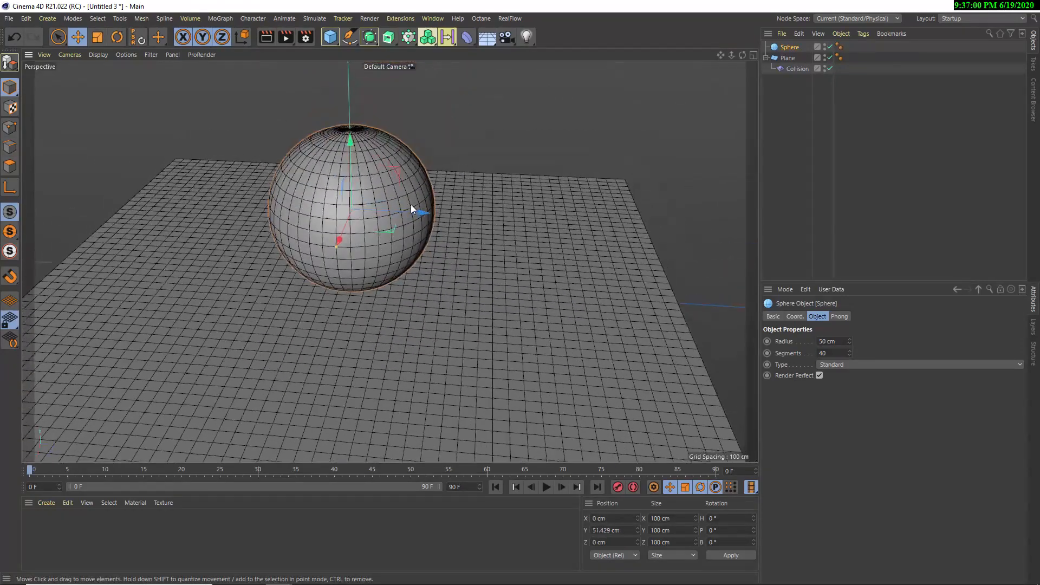
pyautogui.keyDown('alt'); pyautogui.moveTo(411, 203); pyautogui.dragTo(416, 181); pyautogui.keyUp('alt')
pyautogui.click(793, 69)
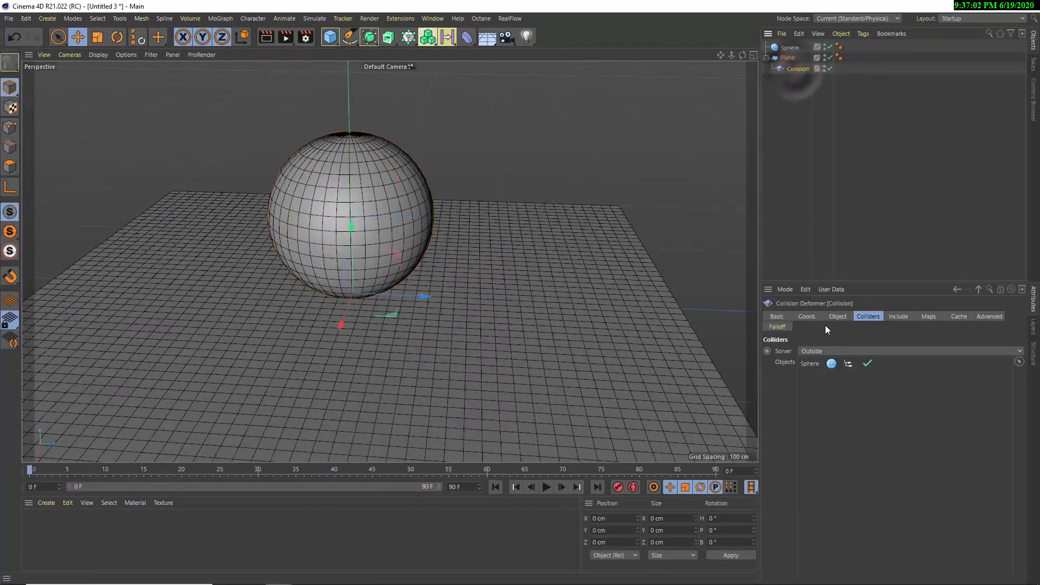
# Review the Collision deformer's Colliders, Include, Maps, Cache and Advanced settings, ending on its object properties
pyautogui.click(837, 317)
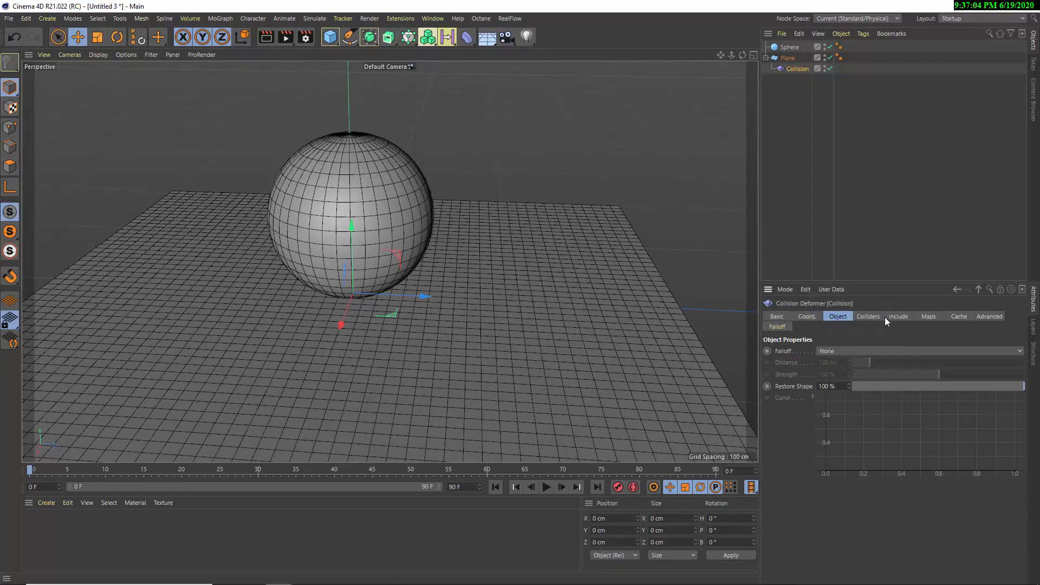
pyautogui.click(867, 315)
pyautogui.click(898, 317)
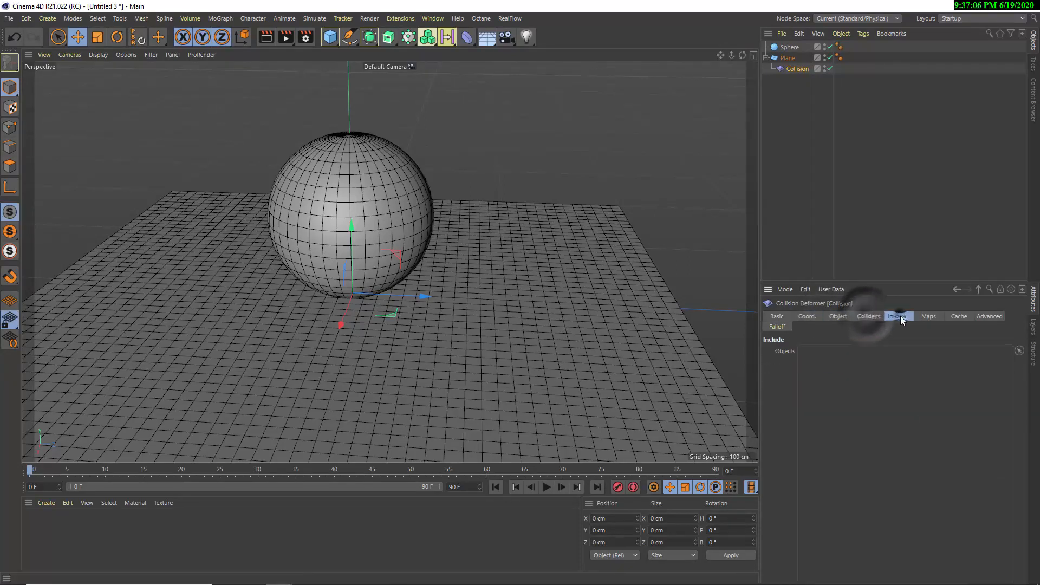
pyautogui.click(928, 316)
pyautogui.click(958, 317)
pyautogui.click(987, 316)
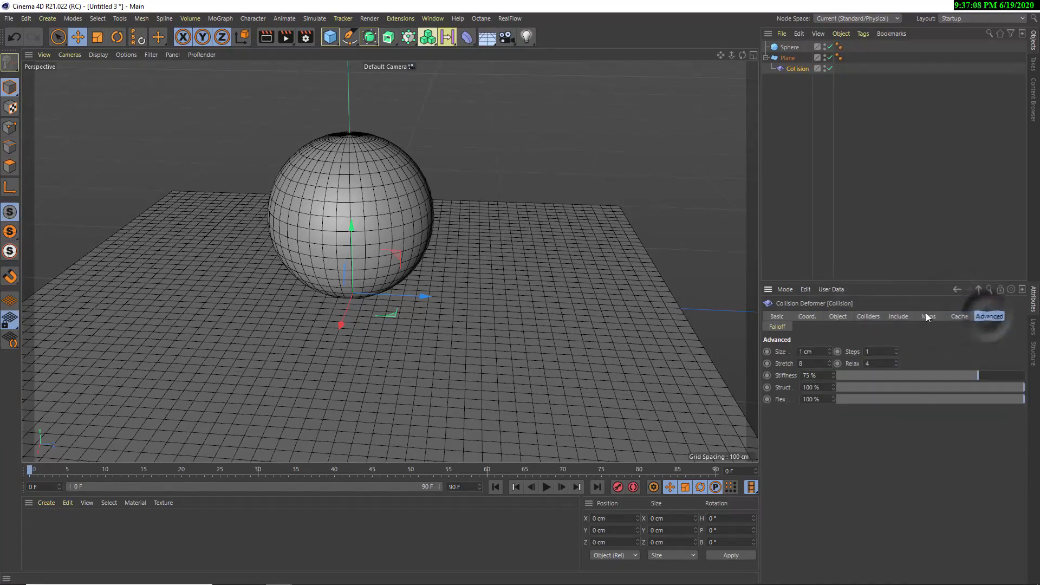
pyautogui.click(838, 317)
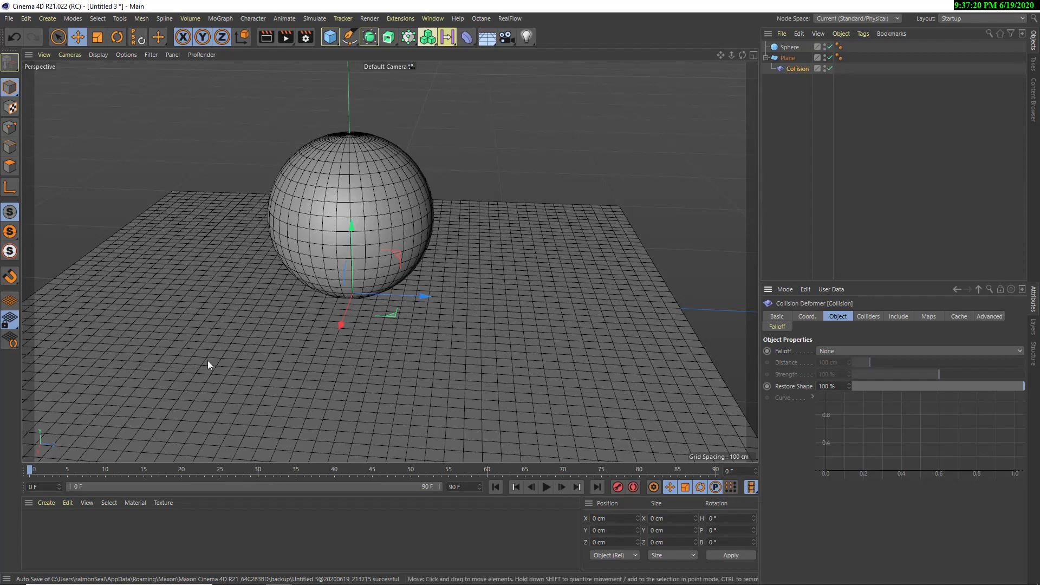
# Raise the sphere high above the plane to about 164 cm in Y
pyautogui.click(382, 219)
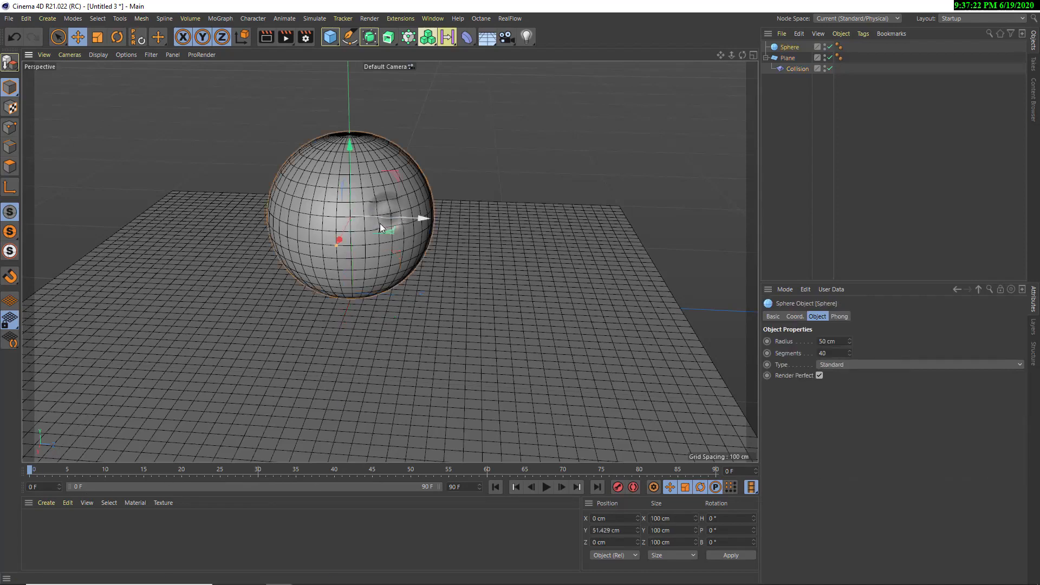
pyautogui.moveTo(350, 191); pyautogui.dragTo(344, 64)
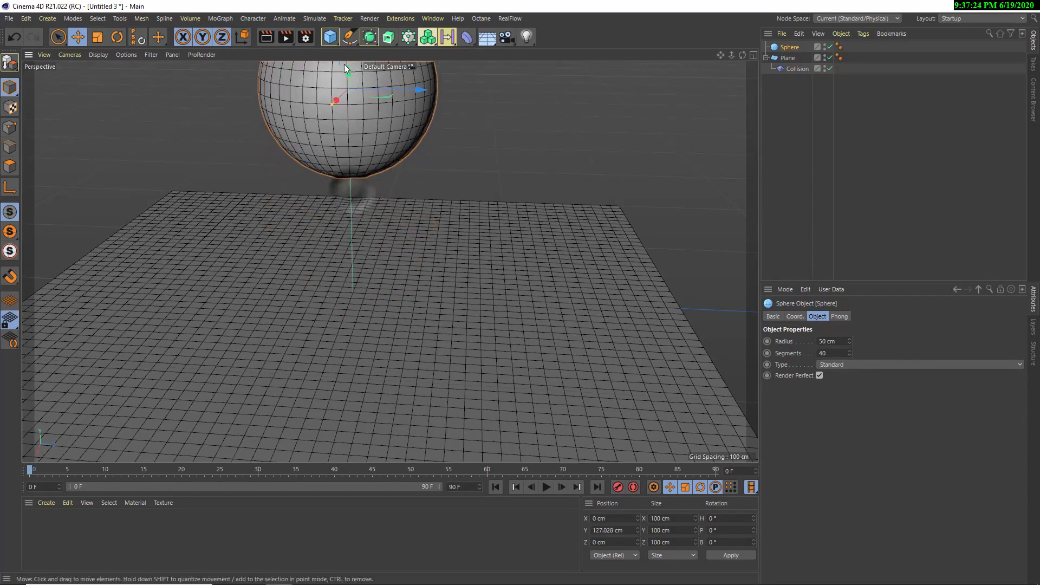
pyautogui.scroll(-2, 360, 164)
pyautogui.keyDown('alt'); pyautogui.moveTo(360, 164); pyautogui.dragTo(355, 260, button='middle'); pyautogui.keyUp('alt')
pyautogui.moveTo(348, 130); pyautogui.dragTo(347, 80)
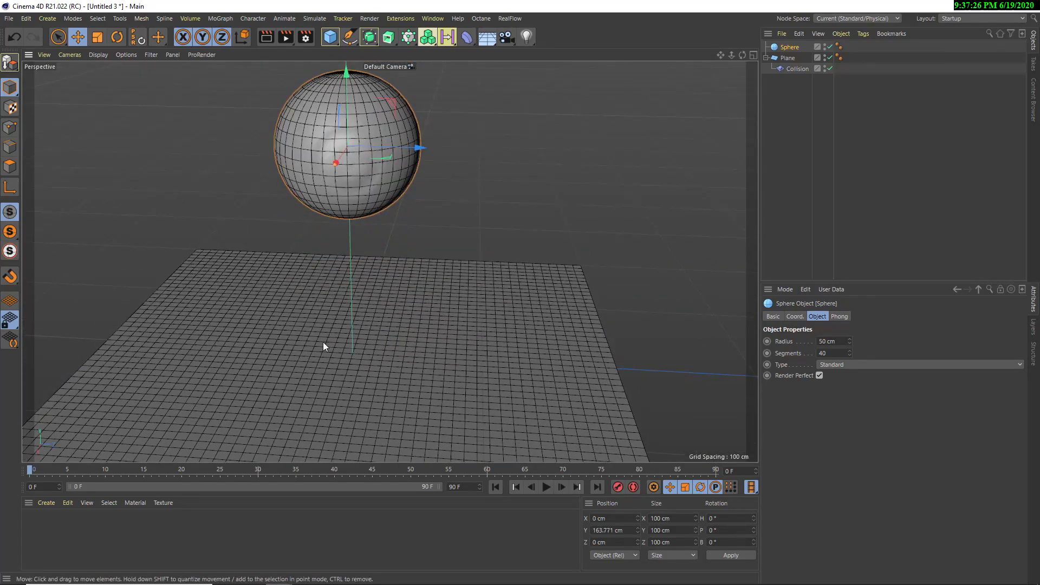
pyautogui.keyDown('alt'); pyautogui.moveTo(410, 279); pyautogui.dragTo(387, 258); pyautogui.keyUp('alt')
pyautogui.keyDown('alt'); pyautogui.moveTo(364, 305); pyautogui.dragTo(379, 357, button='middle'); pyautogui.keyUp('alt')
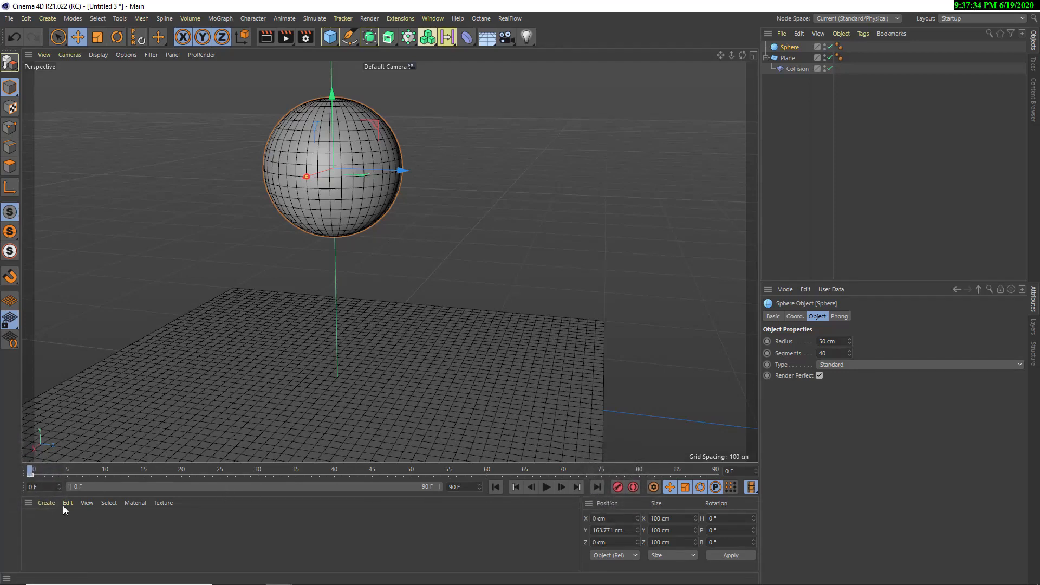
# Keyframe the sphere dropping from its raised frame 0 position to about -12 cm in Y, moving the lowered key to frame 49
pyautogui.moveTo(66, 470); pyautogui.dragTo(743, 479)
pyautogui.moveTo(326, 131); pyautogui.dragTo(338, 362)
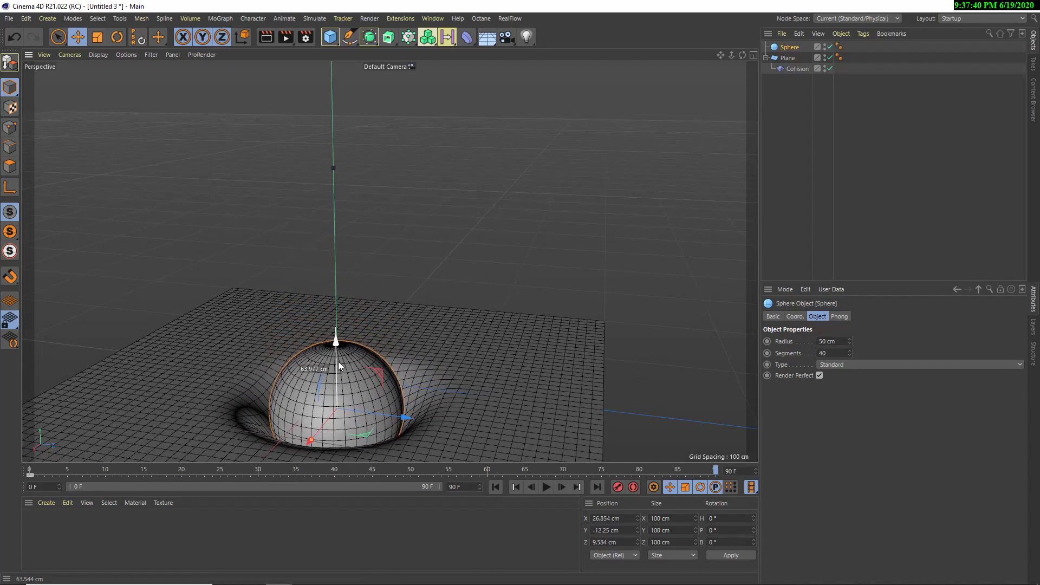
pyautogui.click(617, 487)
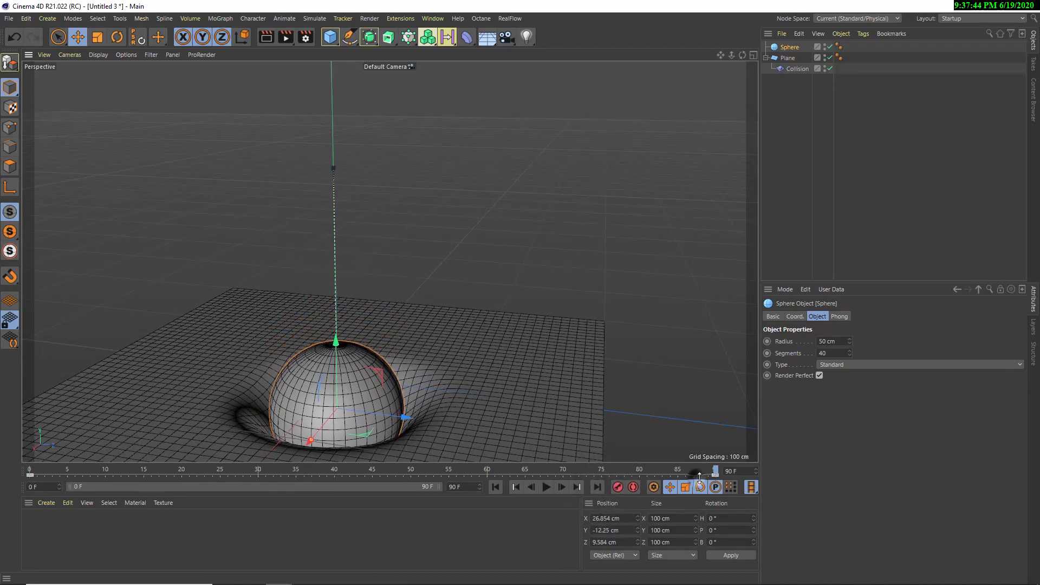
pyautogui.moveTo(697, 477); pyautogui.dragTo(411, 479)
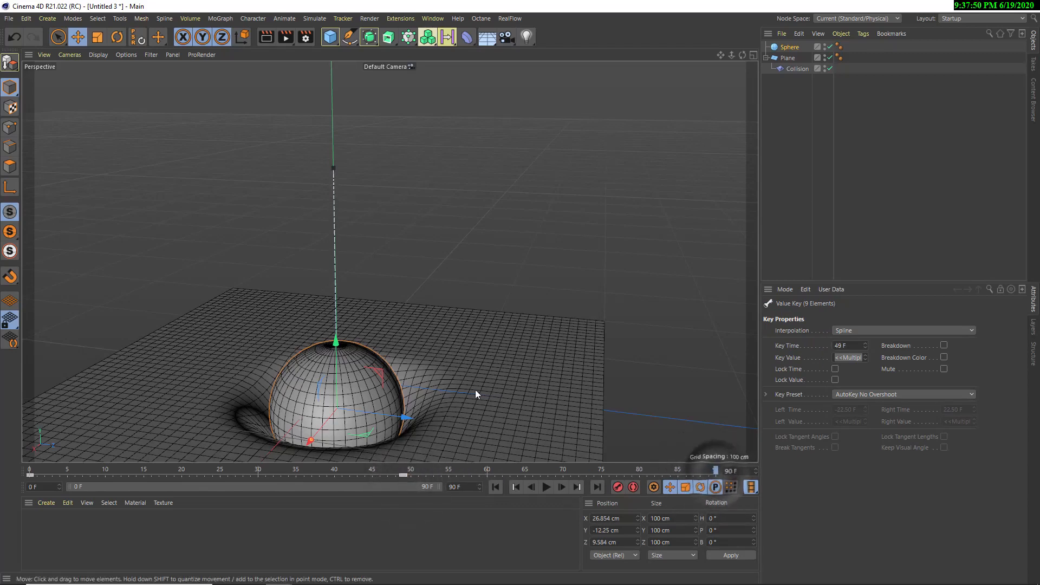
# Key the sphere raised to about 95 cm in Y at frame 90 and play the animation to check the collision
pyautogui.moveTo(333, 361); pyautogui.dragTo(320, 230)
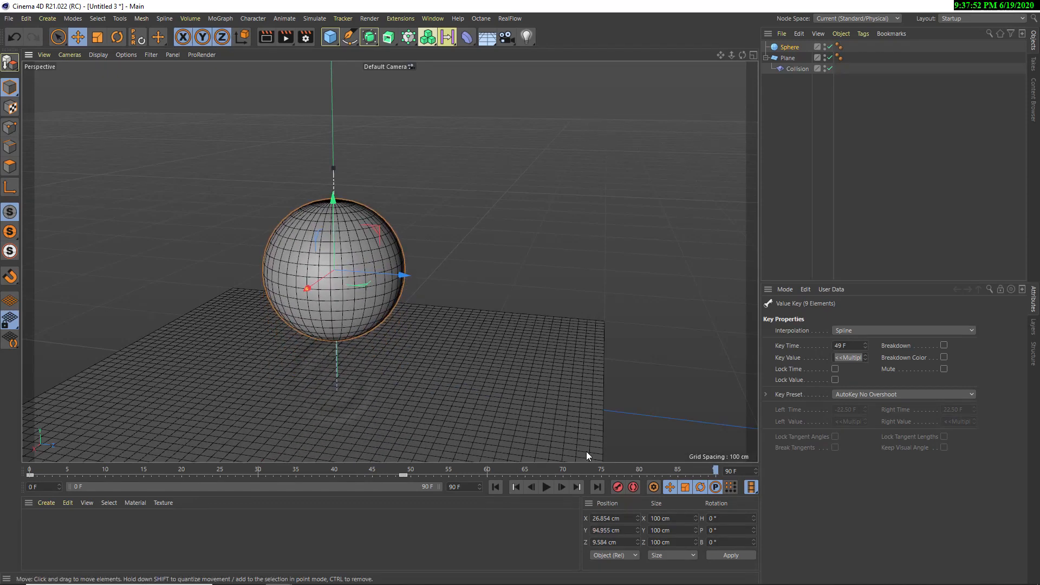
pyautogui.click(546, 487)
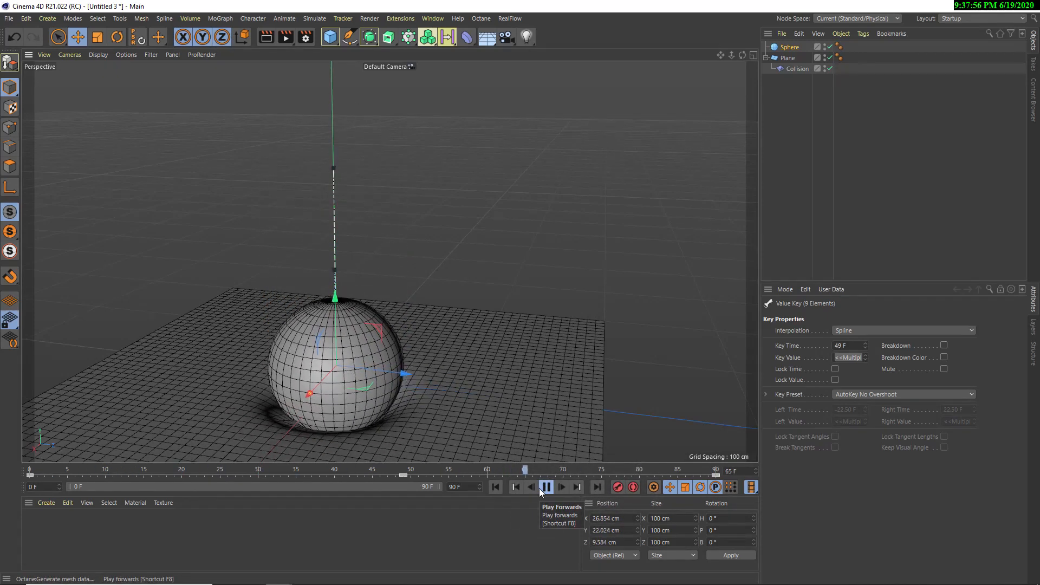
pyautogui.click(540, 489)
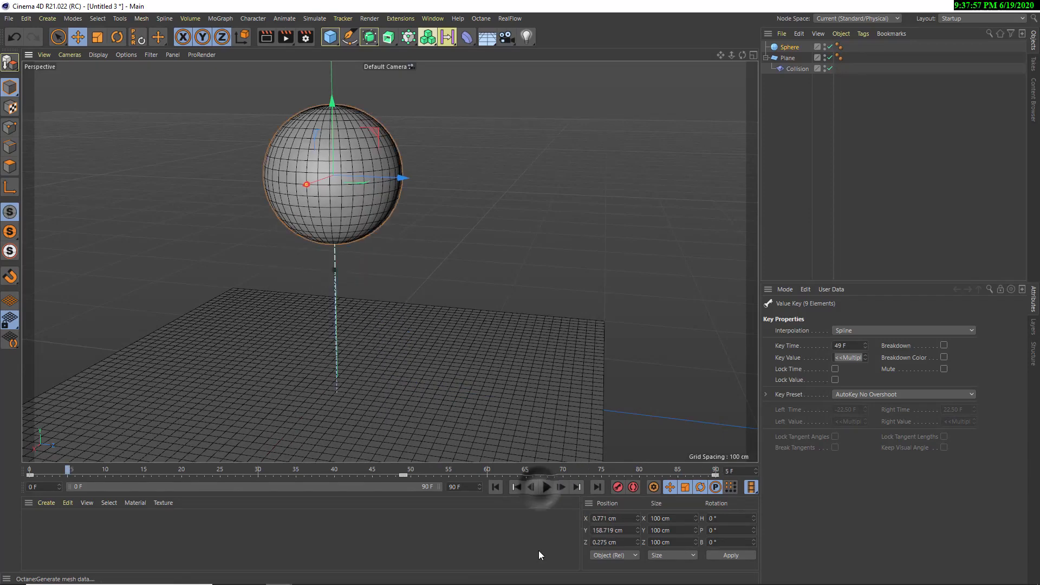
pyautogui.click(544, 487)
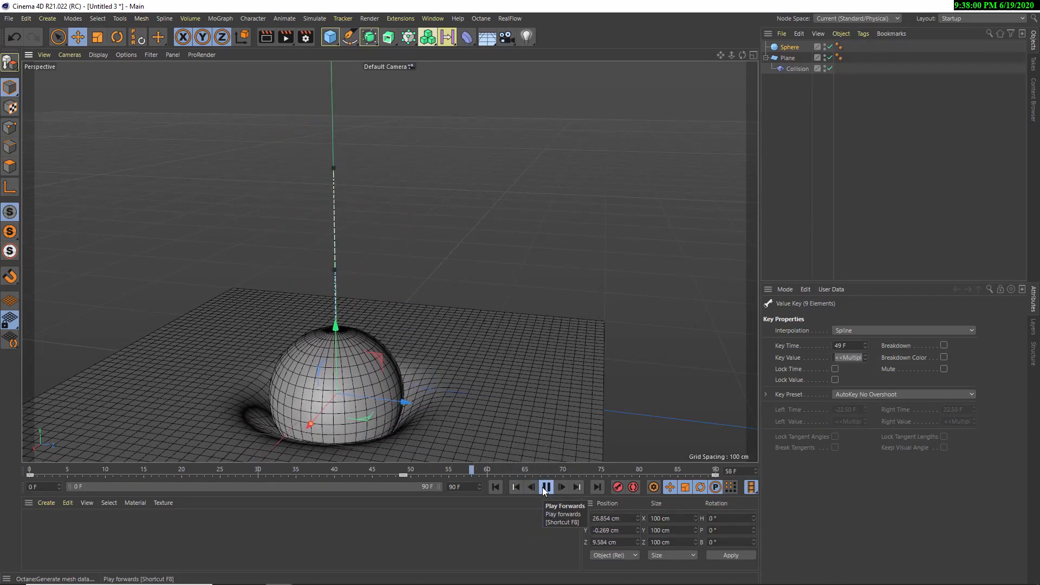
pyautogui.click(545, 487)
# Test the Collision deformer's Restore Shape at 23%, 6% and finally 2% during playback, and rewind the animation
pyautogui.click(790, 69)
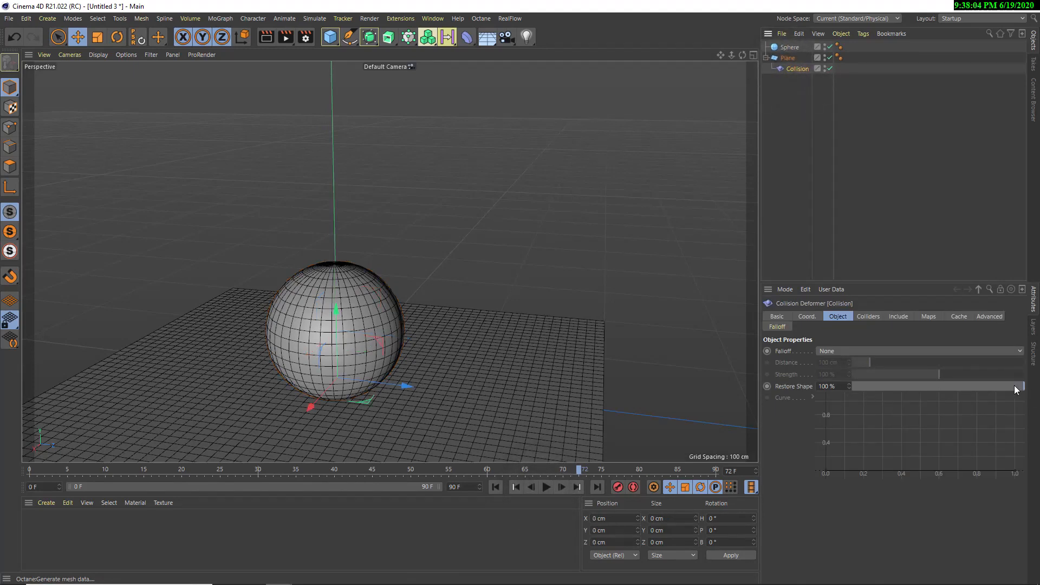
pyautogui.moveTo(1014, 385); pyautogui.dragTo(893, 388)
pyautogui.click(496, 487)
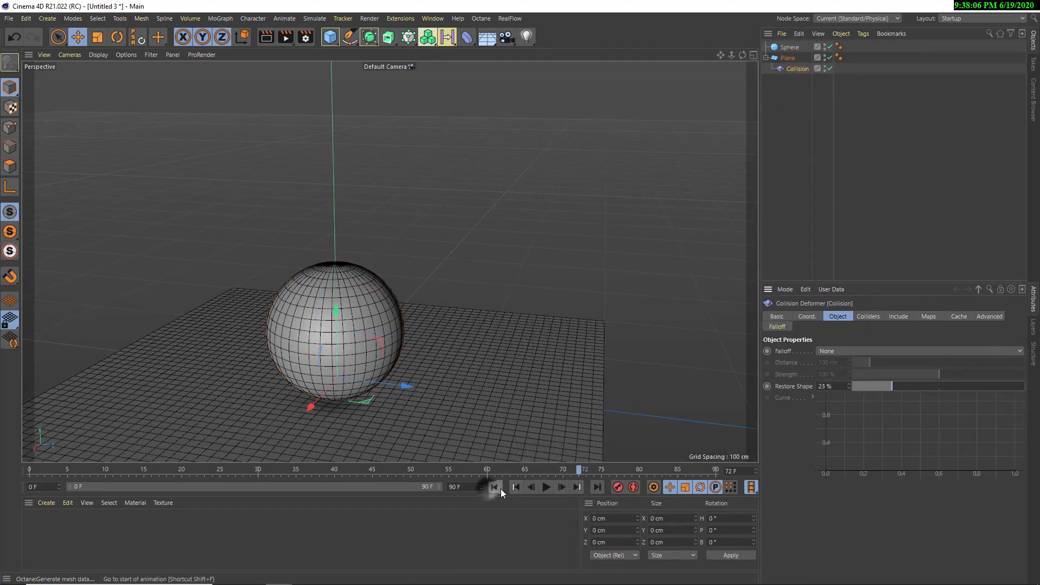
pyautogui.click(545, 487)
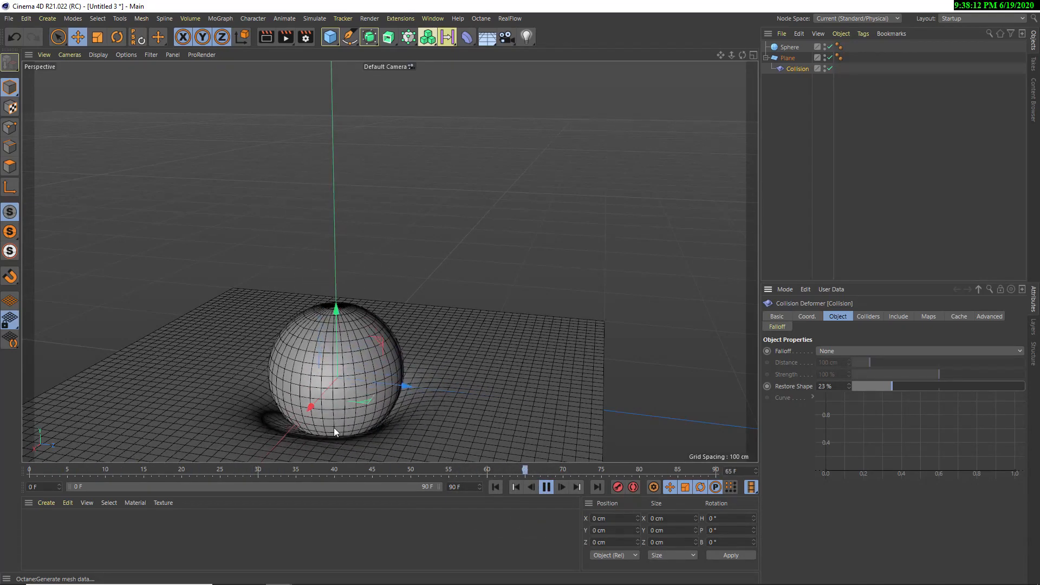
pyautogui.moveTo(884, 387); pyautogui.dragTo(861, 385)
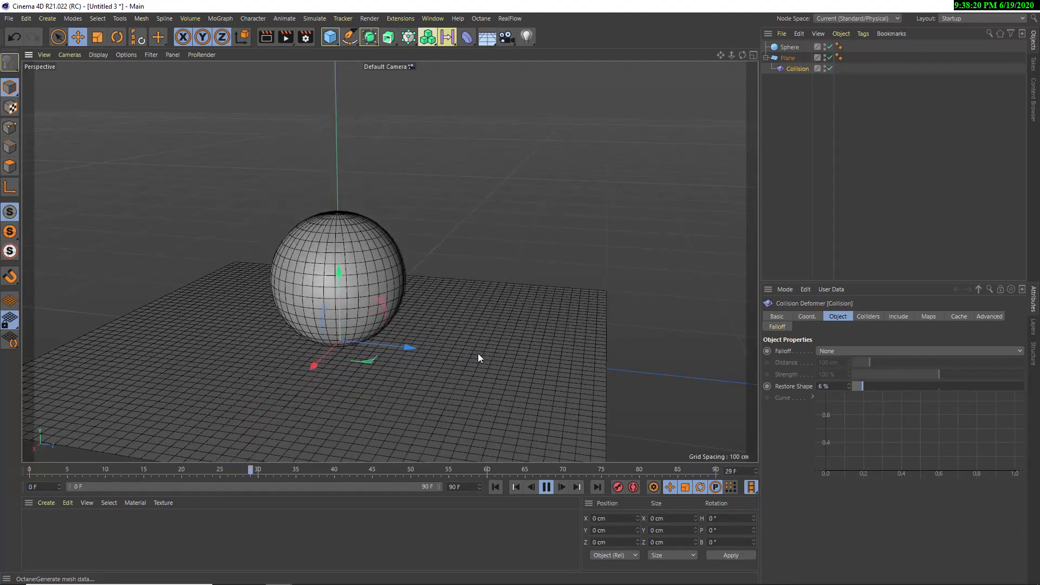
pyautogui.moveTo(861, 386); pyautogui.dragTo(856, 385)
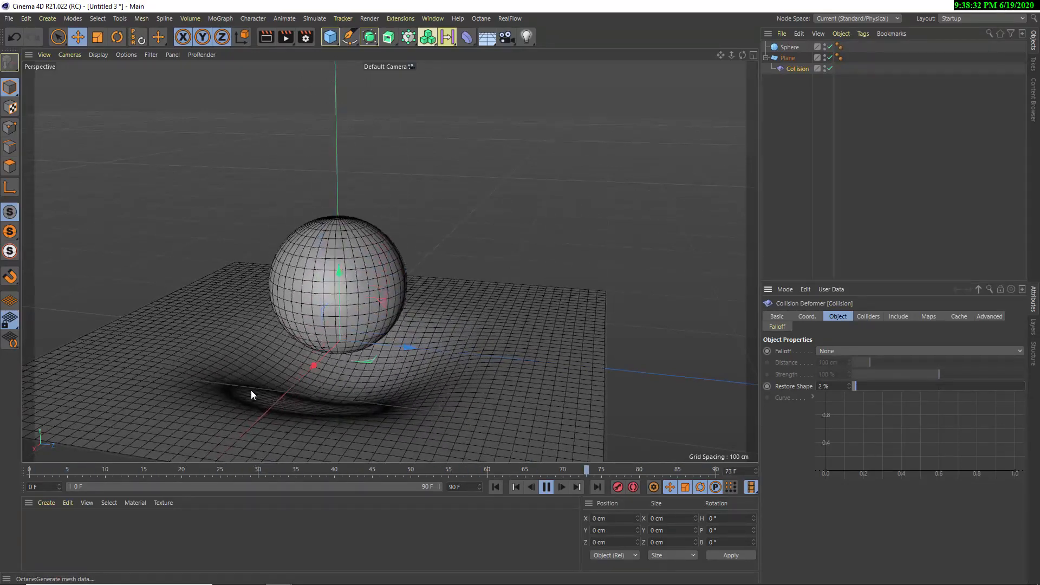
pyautogui.click(546, 487)
pyautogui.click(496, 486)
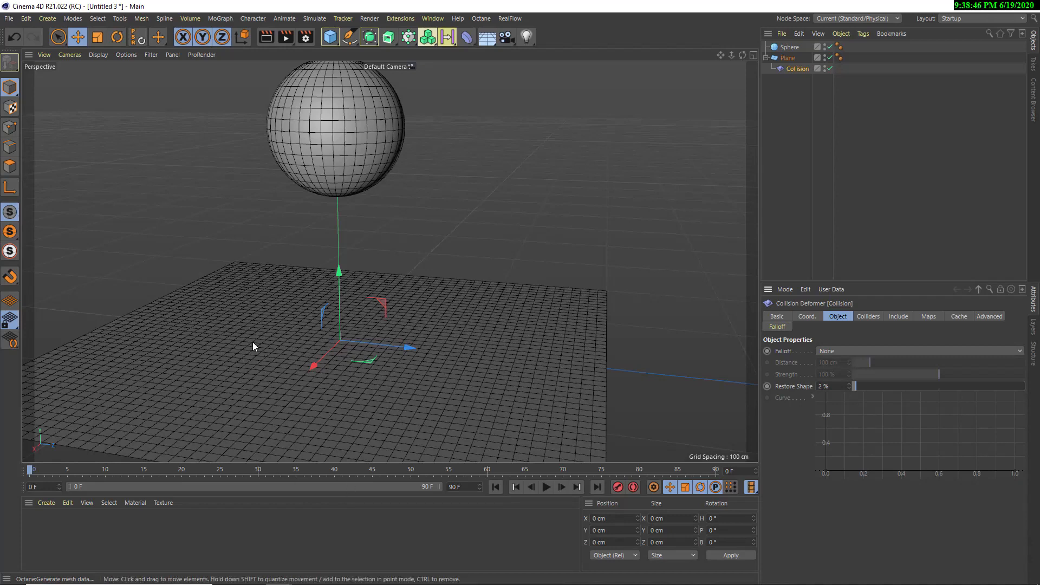
# Delete the Collision deformer and the sphere, keeping only the plane
pyautogui.click(321, 158)
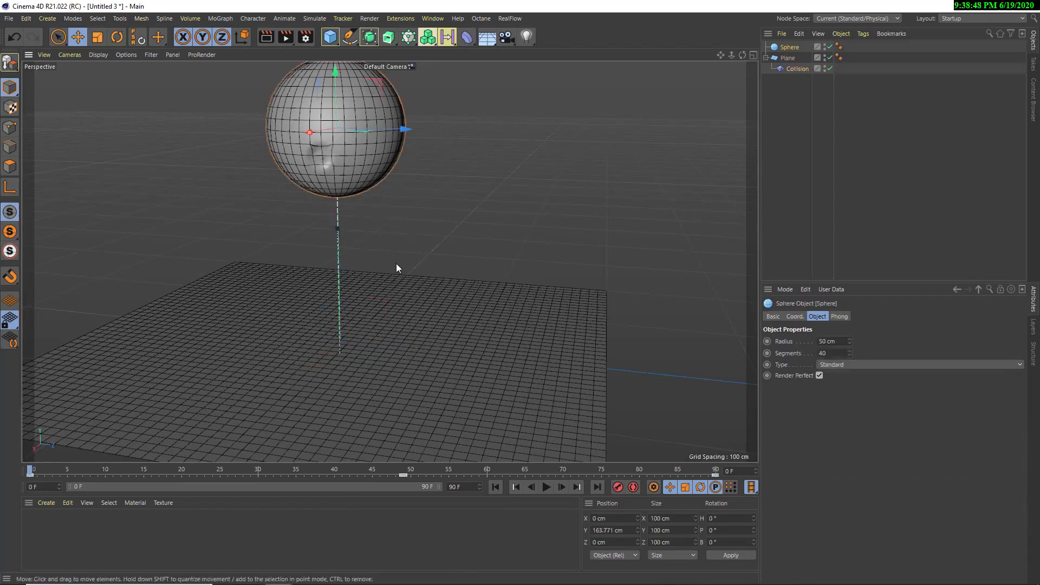
pyautogui.click(786, 68)
pyautogui.press('Delete')
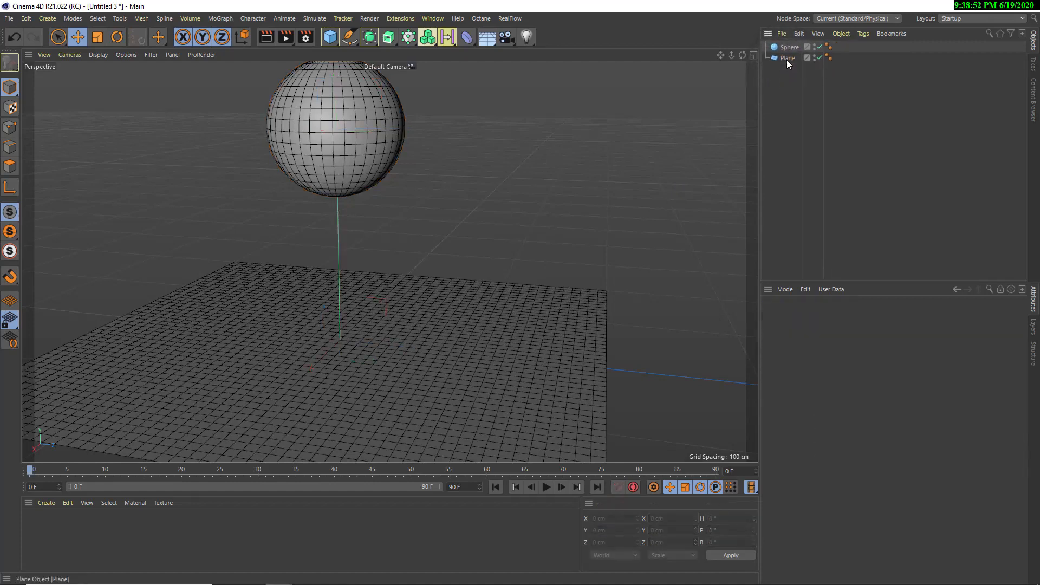
pyautogui.click(786, 48)
pyautogui.press('Delete')
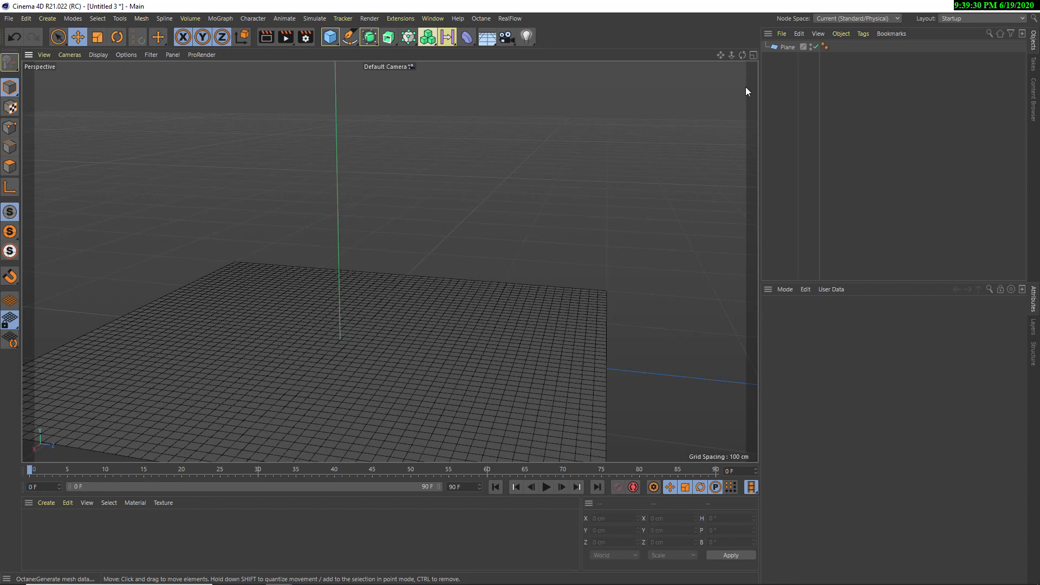
# Add a Jiggle deformer and make it a child of the plane
pyautogui.click(471, 35)
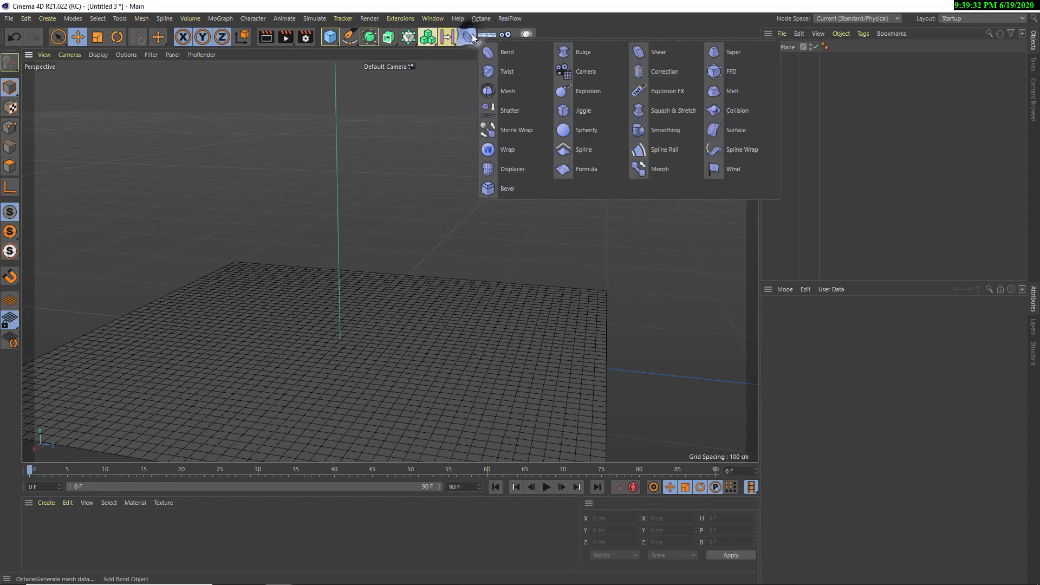
pyautogui.click(571, 113)
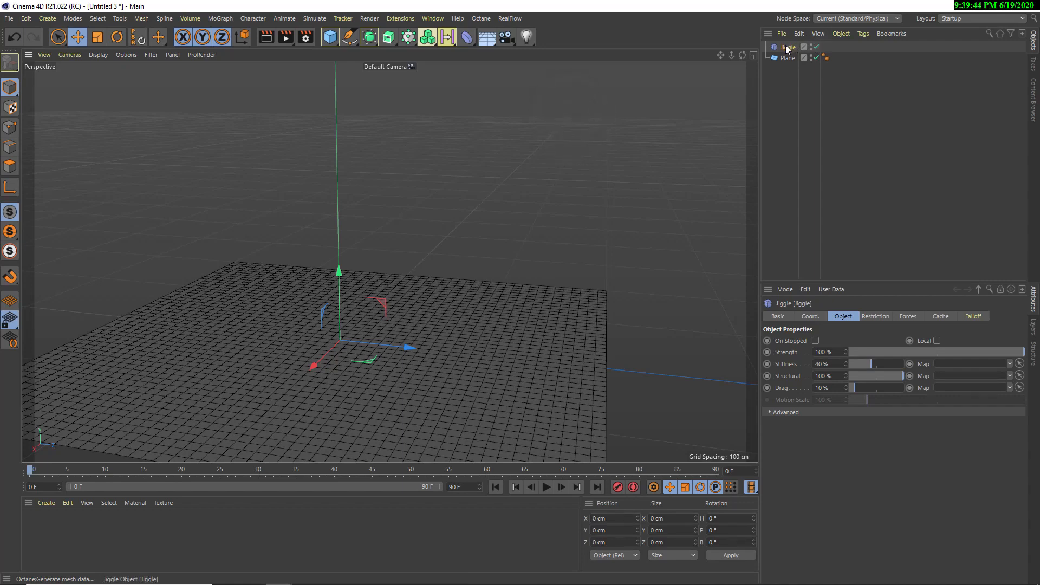
pyautogui.moveTo(787, 49); pyautogui.dragTo(787, 60)
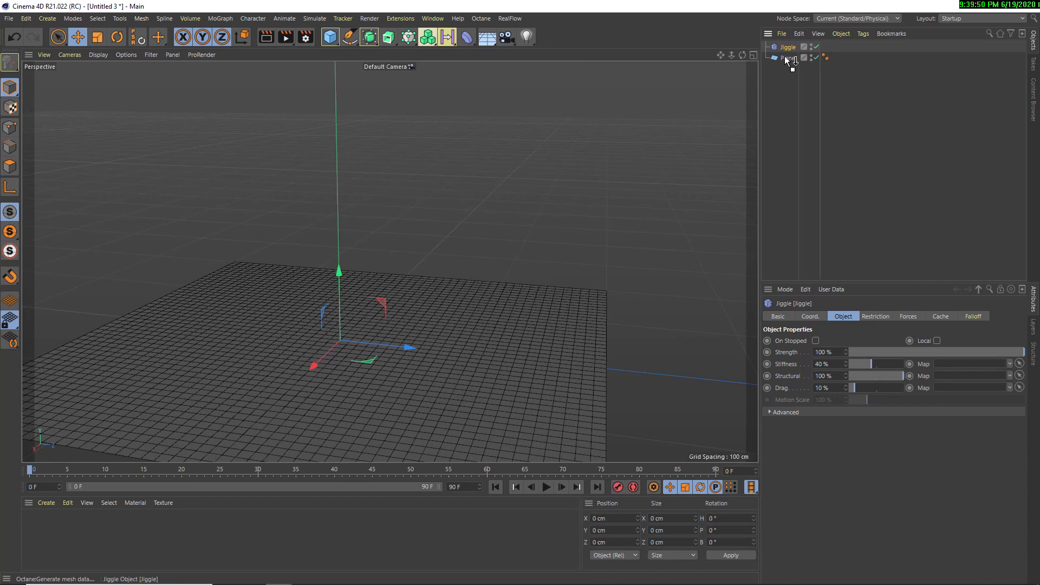
pyautogui.moveTo(785, 57); pyautogui.dragTo(785, 57)
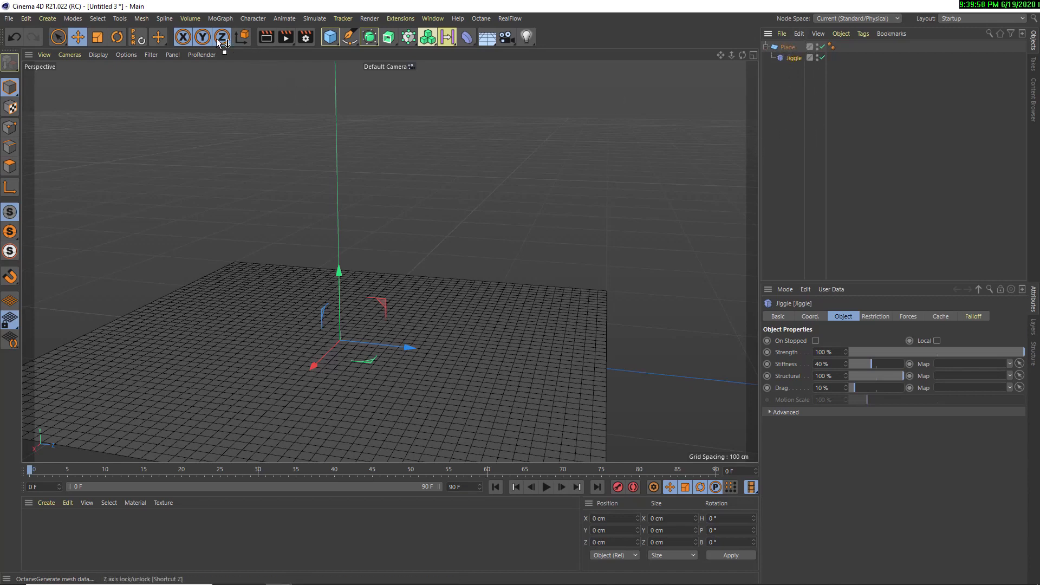
# Add a Turbulence force to the scene, play the animation to check its effect on the plane, and rewind
pyautogui.click(313, 19)
pyautogui.moveTo(334, 91)
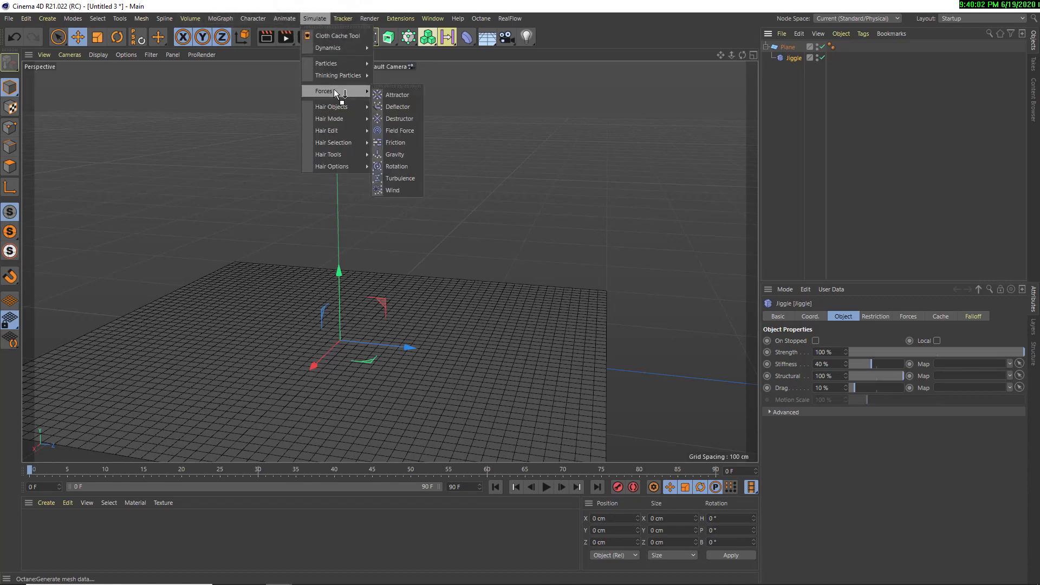
pyautogui.click(404, 178)
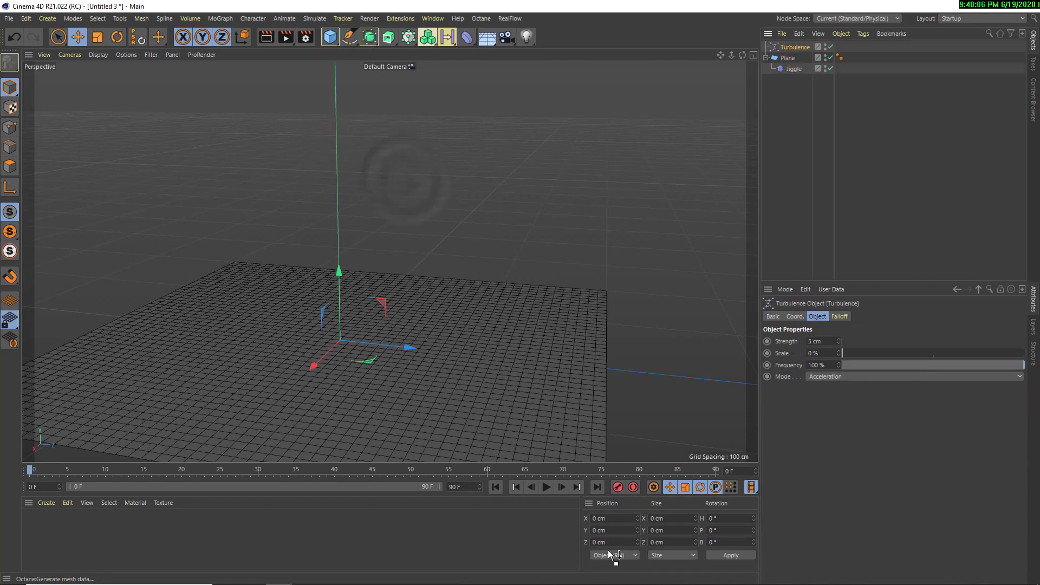
pyautogui.click(549, 486)
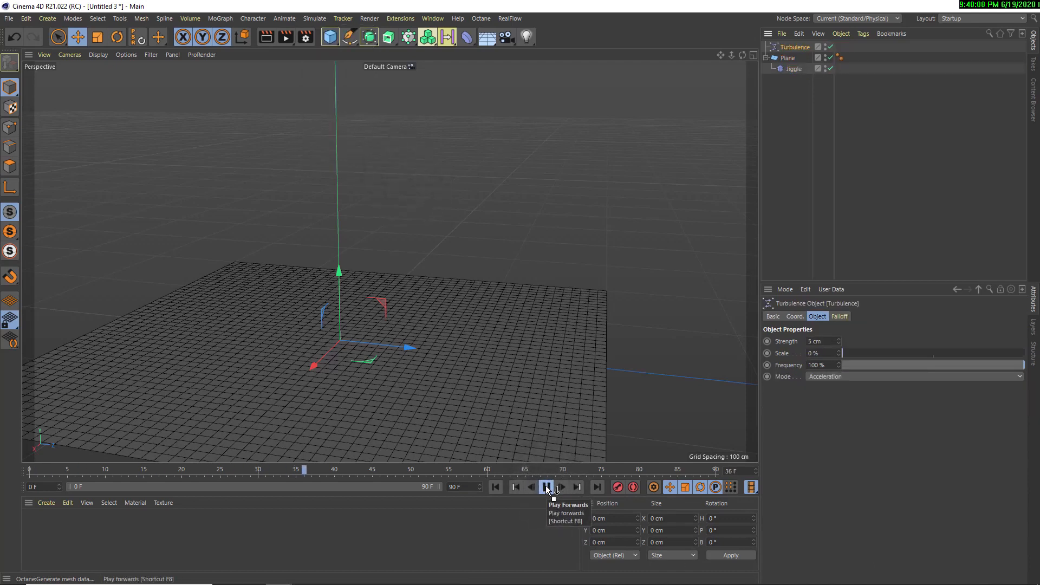
pyautogui.click(546, 487)
pyautogui.click(491, 490)
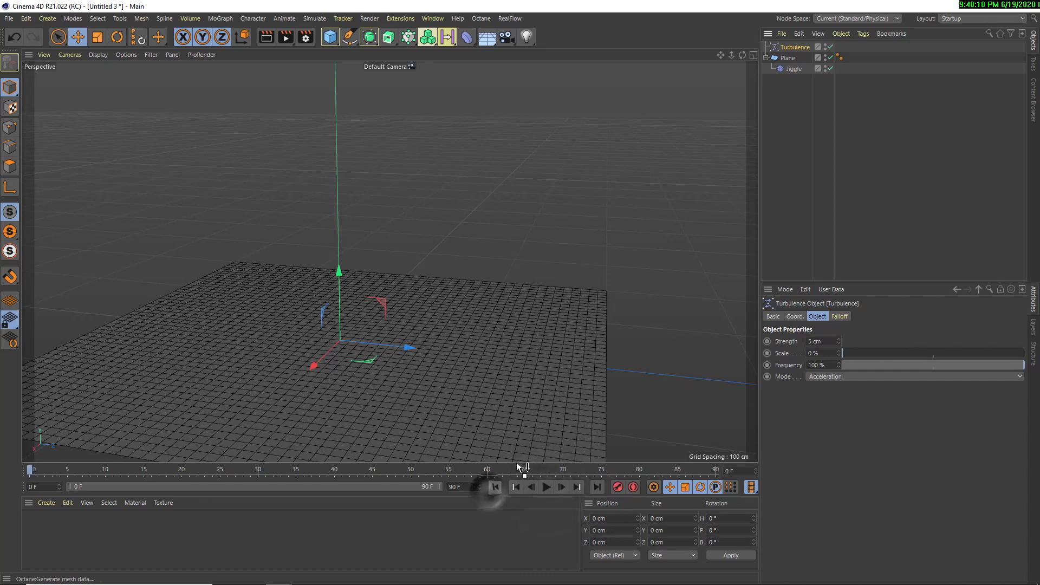
# Add the Turbulence force to the Jiggle deformer's Forces list
pyautogui.click(792, 70)
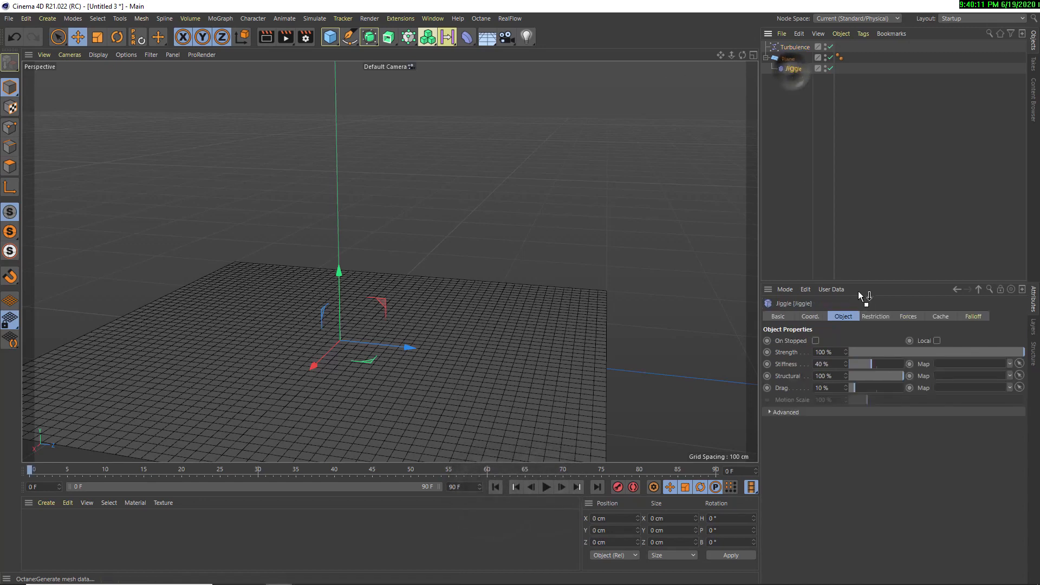
pyautogui.click(898, 315)
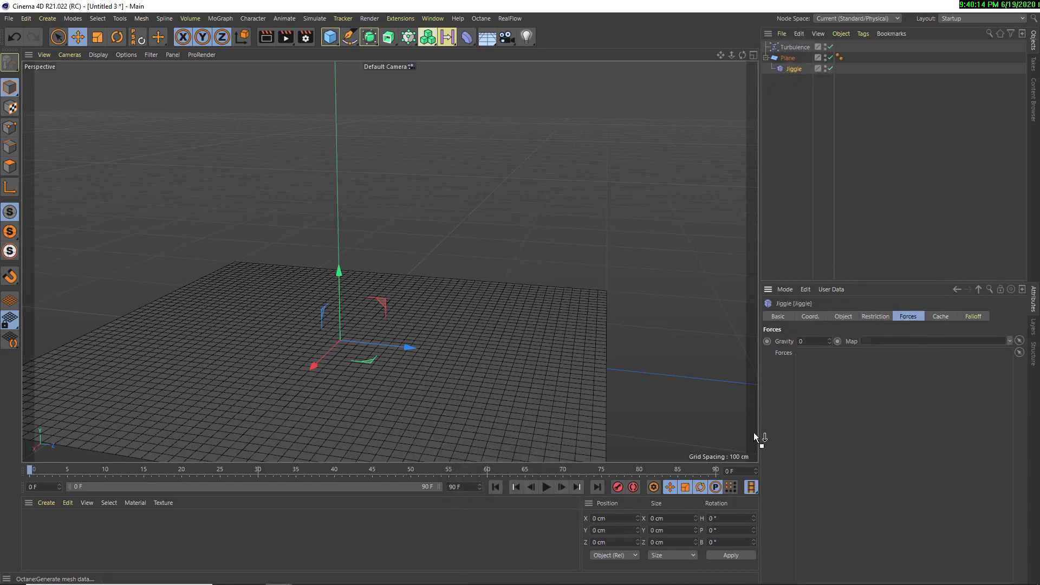
pyautogui.moveTo(764, 367); pyautogui.dragTo(792, 421)
pyautogui.moveTo(935, 417); pyautogui.dragTo(432, 368)
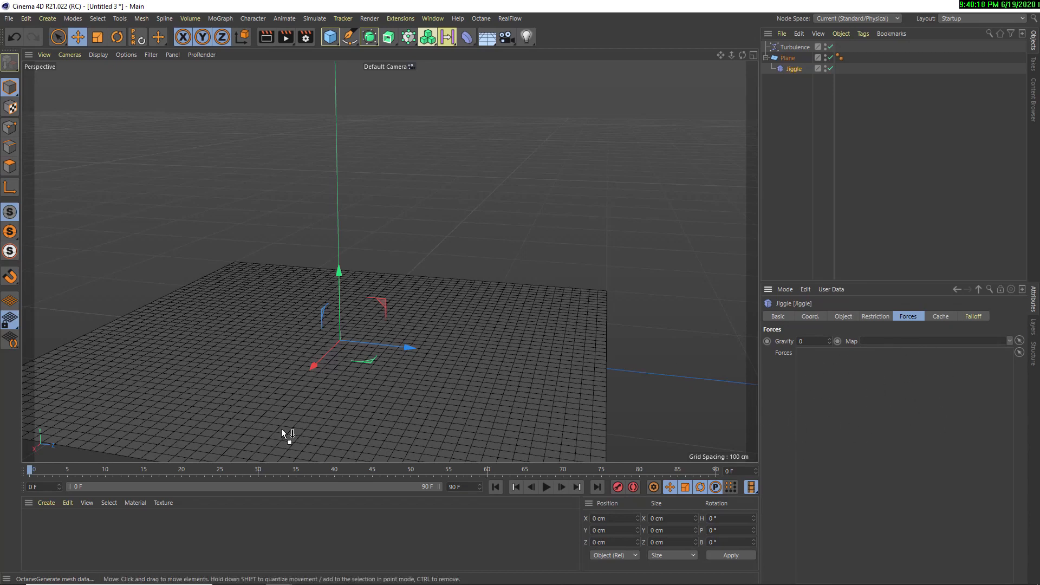
pyautogui.moveTo(302, 329); pyautogui.dragTo(292, 401)
pyautogui.moveTo(716, 329); pyautogui.dragTo(864, 432)
pyautogui.keyDown('alt'); pyautogui.moveTo(372, 275); pyautogui.dragTo(475, 352); pyautogui.keyUp('alt')
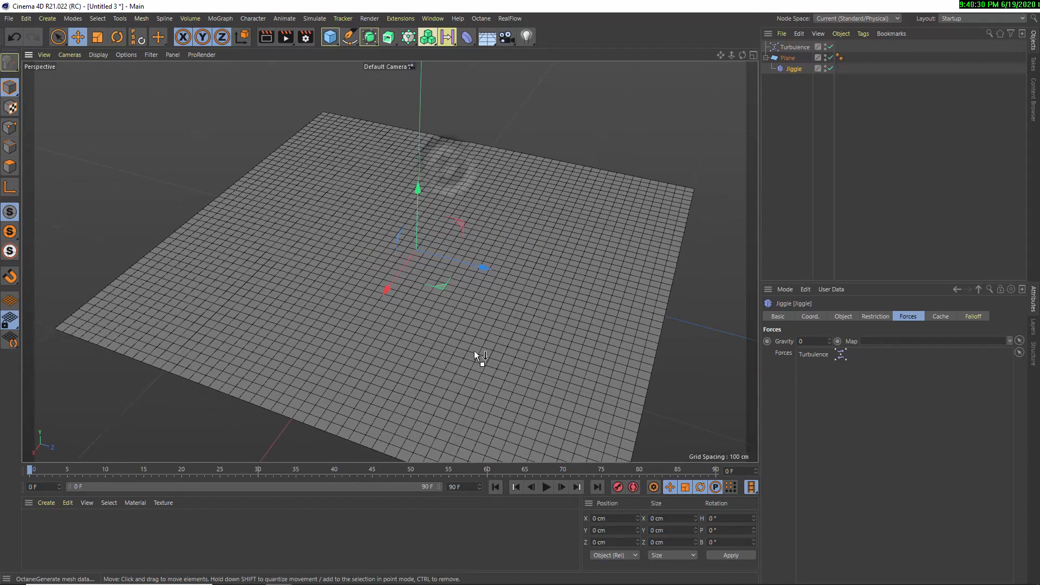
# Play the animation, raise the Turbulence strength to 50 cm during playback, and stop it
pyautogui.click(547, 485)
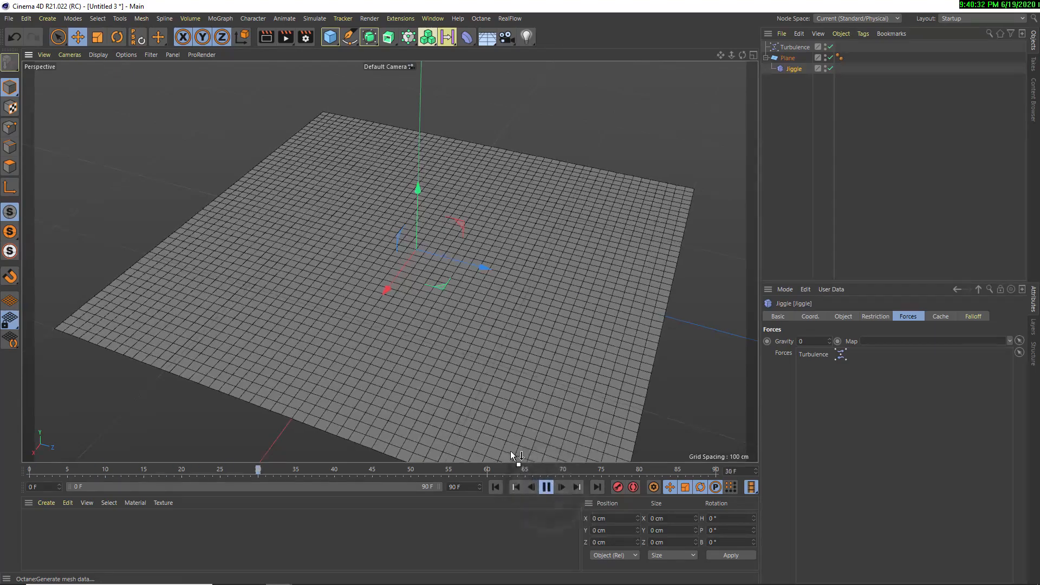
pyautogui.scroll(3, 241, 331)
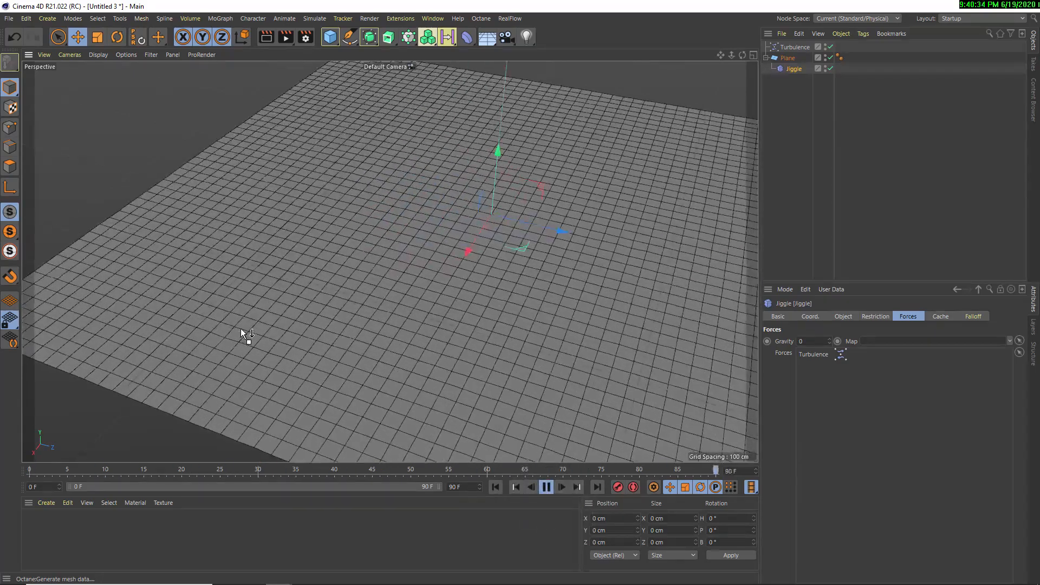
pyautogui.scroll(-4, 381, 325)
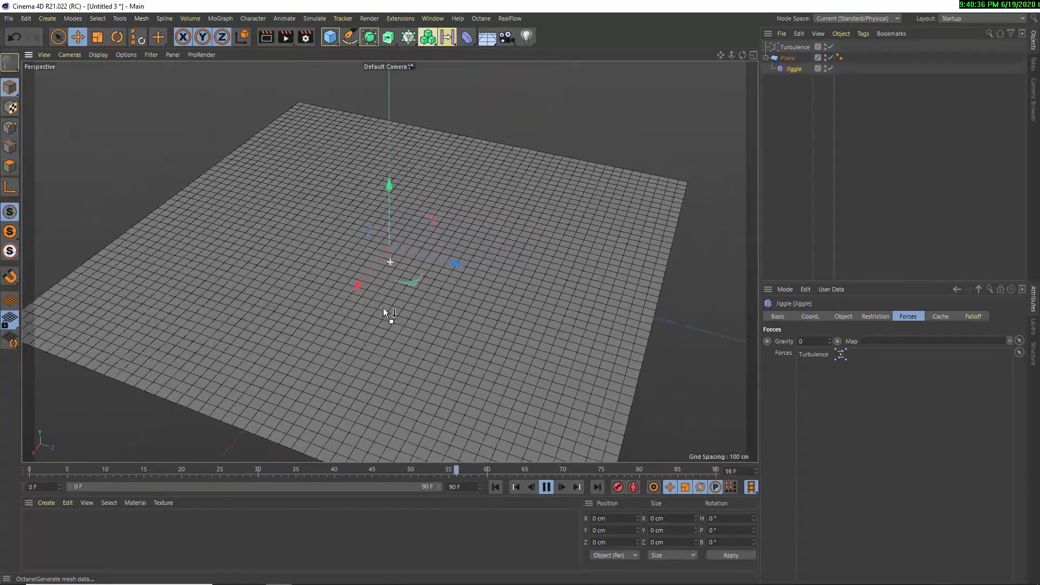
pyautogui.click(795, 46)
pyautogui.click(817, 341)
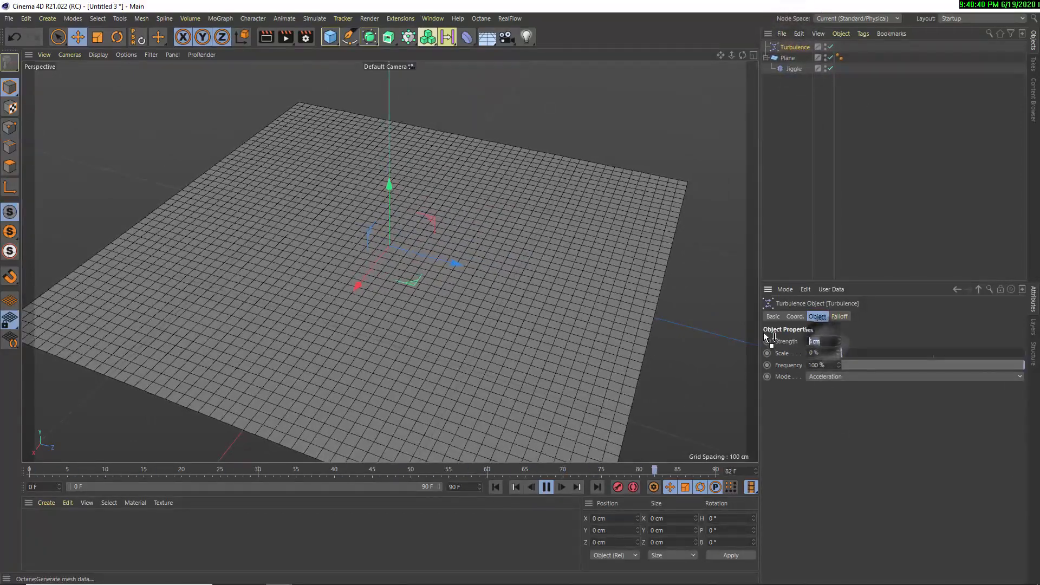
pyautogui.write('50')
pyautogui.press('Return')
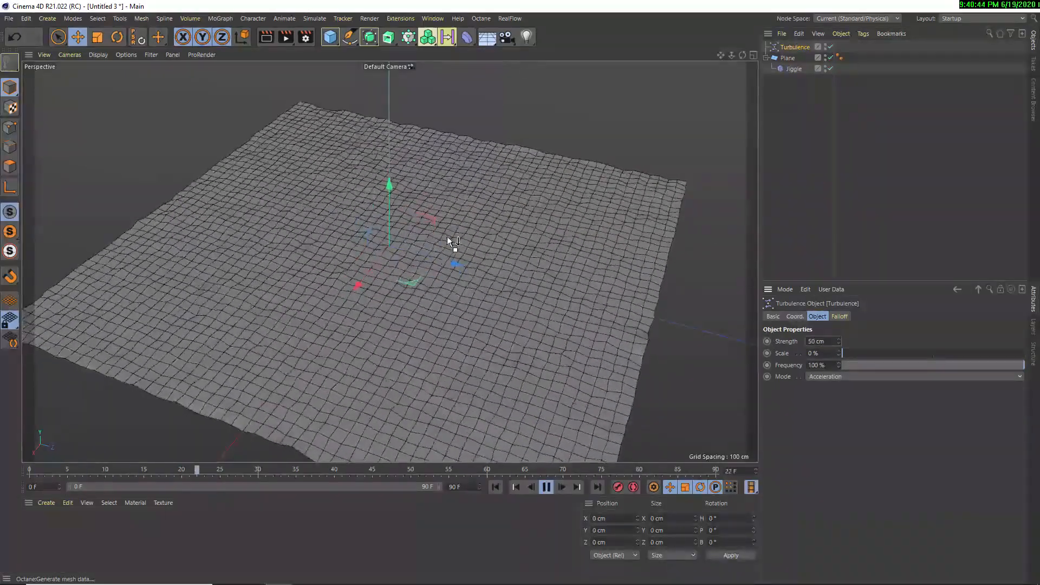
pyautogui.click(545, 488)
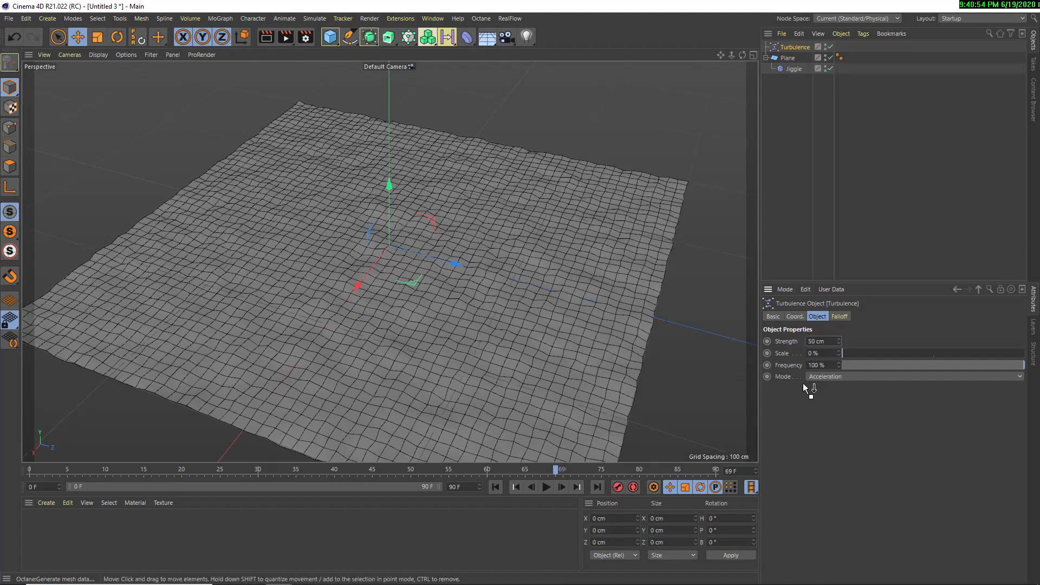
# Set the Turbulence scale to 100% and play the animation to check the plane's waves
pyautogui.moveTo(832, 352); pyautogui.dragTo(759, 354)
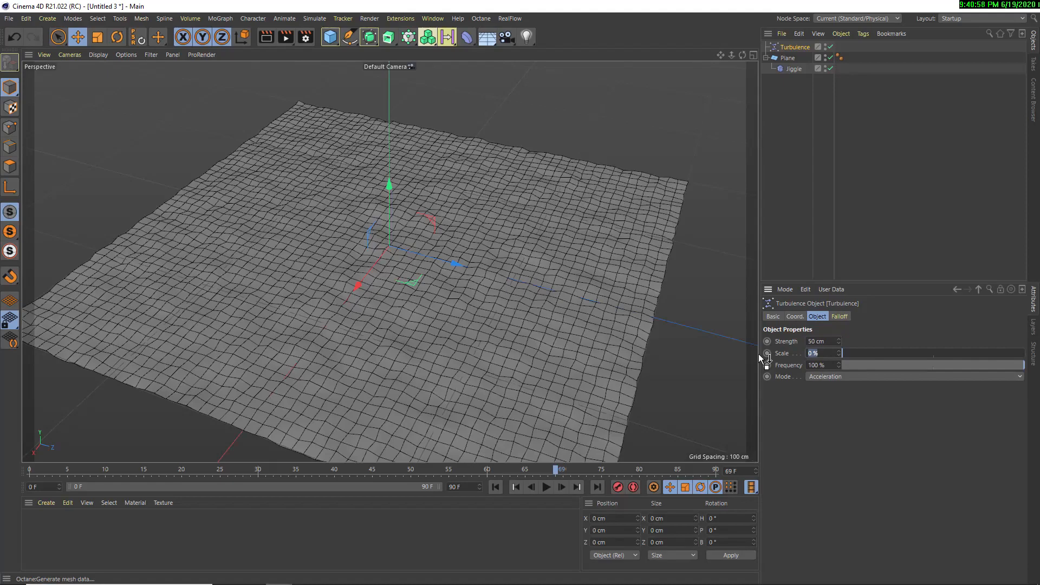
pyautogui.write('100')
pyautogui.click(547, 487)
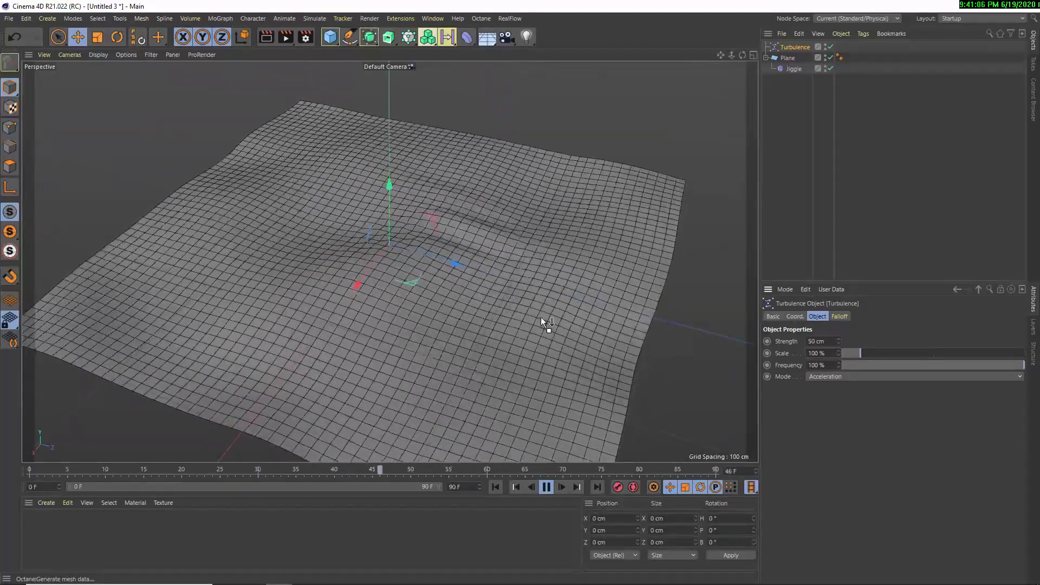
pyautogui.click(546, 487)
# Set the plane's width segments and height segments to 100 each
pyautogui.click(788, 58)
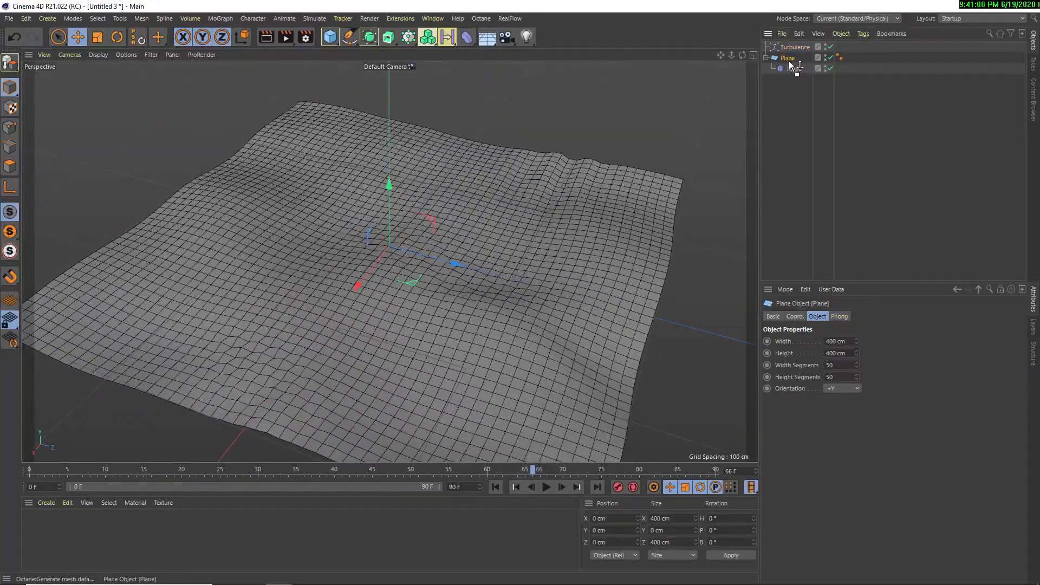
pyautogui.moveTo(837, 365); pyautogui.dragTo(798, 352)
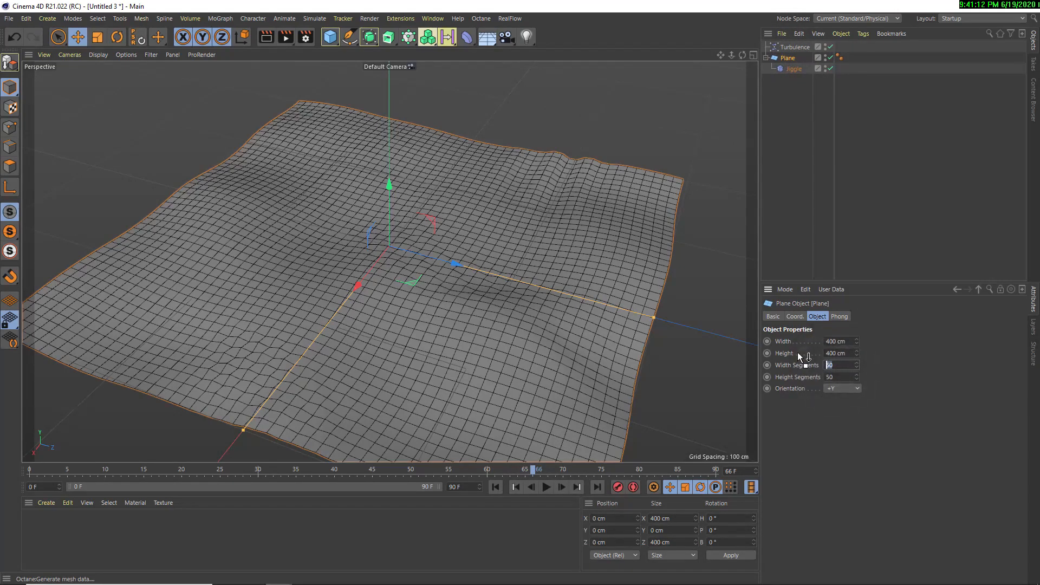
pyautogui.write('100')
pyautogui.write('100')
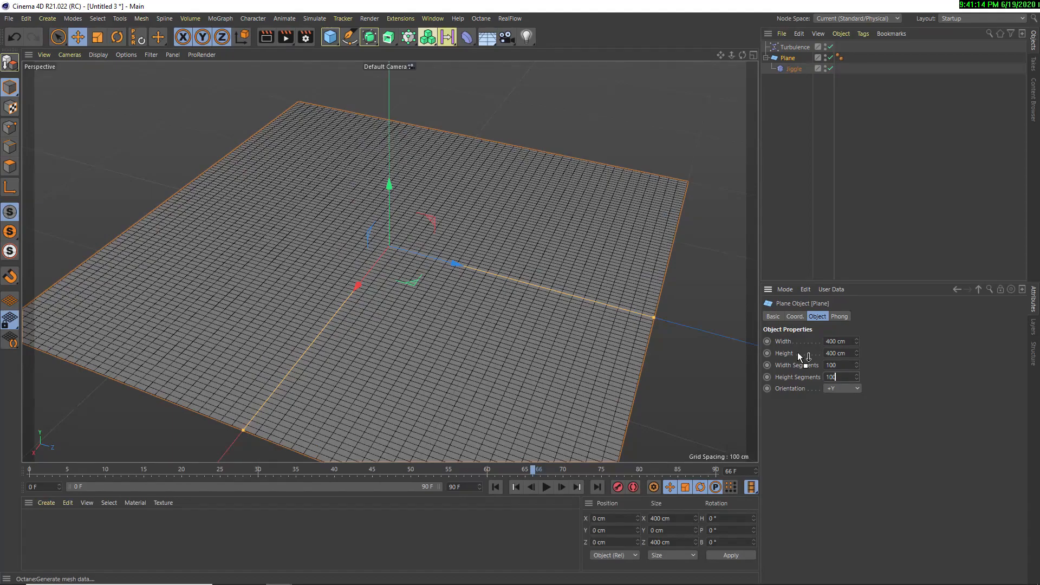
pyautogui.press('Return')
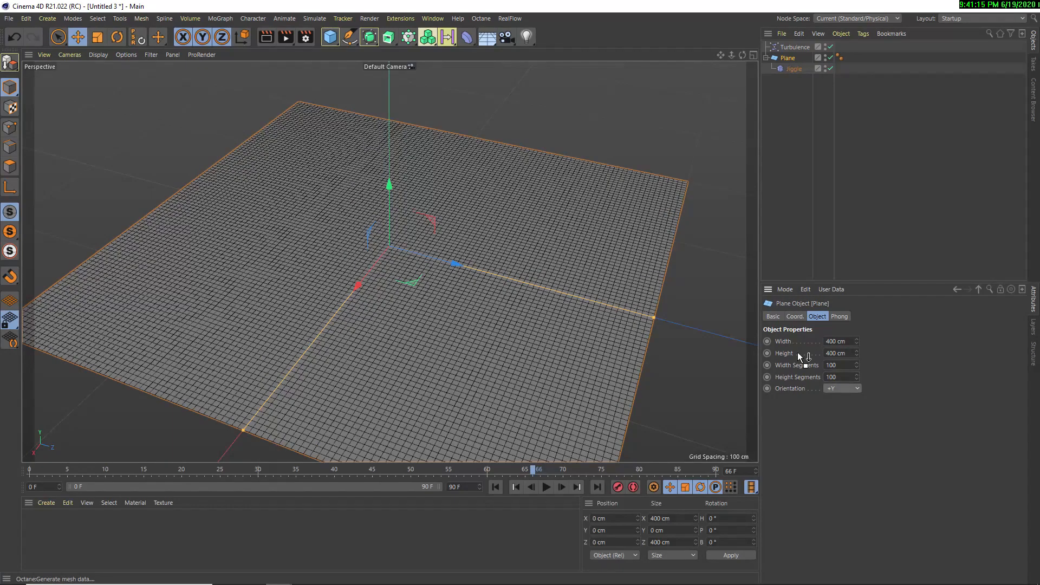
# Replay the animation from the start and examine the denser plane's ripples up close
pyautogui.click(495, 487)
pyautogui.click(546, 487)
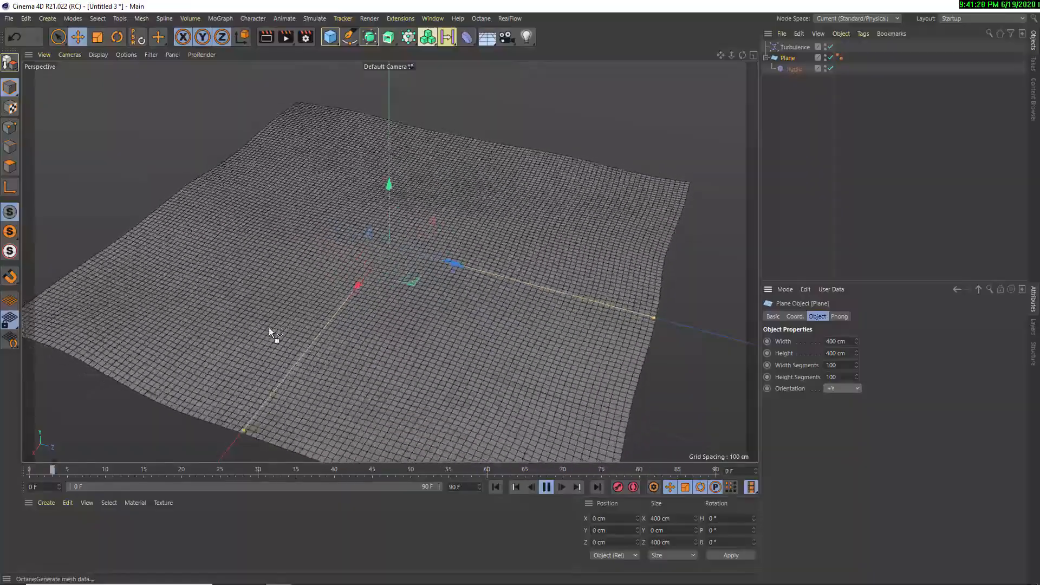
pyautogui.scroll(5, 413, 244)
pyautogui.scroll(2, 414, 245)
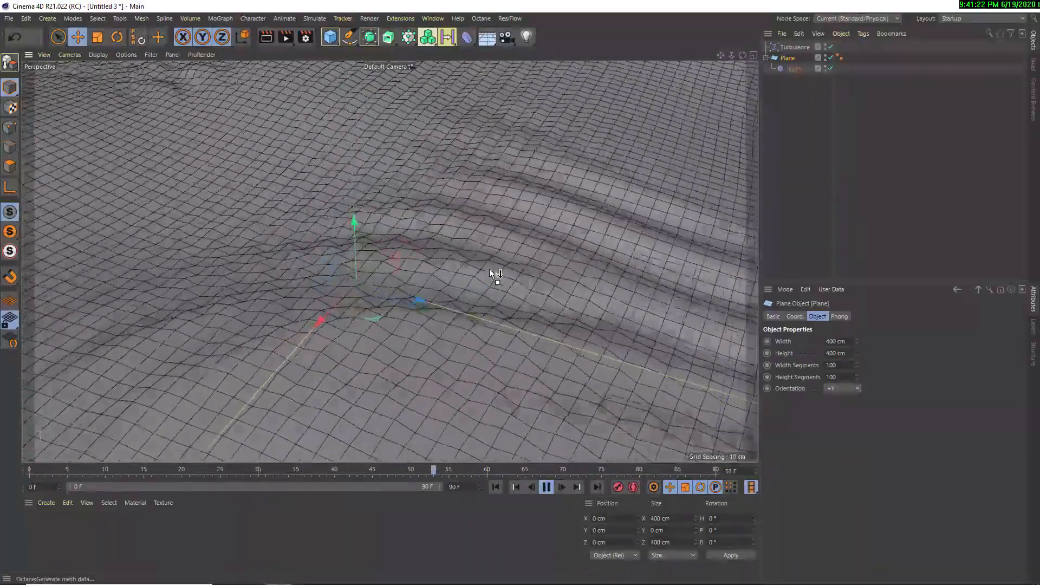
pyautogui.keyDown('alt'); pyautogui.moveTo(492, 271); pyautogui.dragTo(412, 214); pyautogui.keyUp('alt')
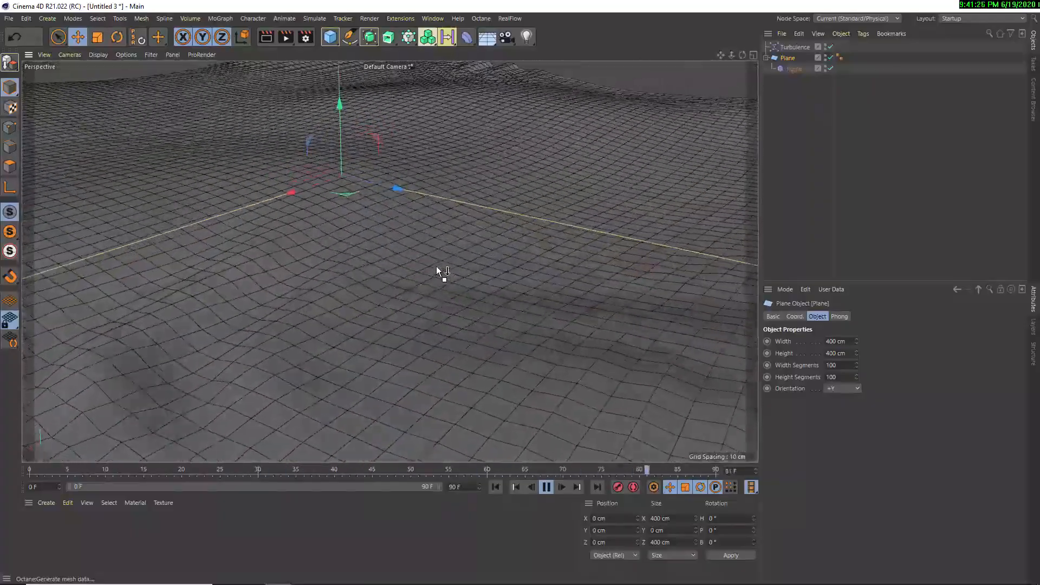
pyautogui.keyDown('alt'); pyautogui.moveTo(437, 265); pyautogui.dragTo(435, 237, button='middle'); pyautogui.keyUp('alt')
# Put the plane inside a Subdivision Surface and disable that generator during playback
pyautogui.moveTo(773, 62)
pyautogui.mouseDown()
pyautogui.moveTo(768, 69)
pyautogui.moveTo(787, 60)
pyautogui.mouseUp()
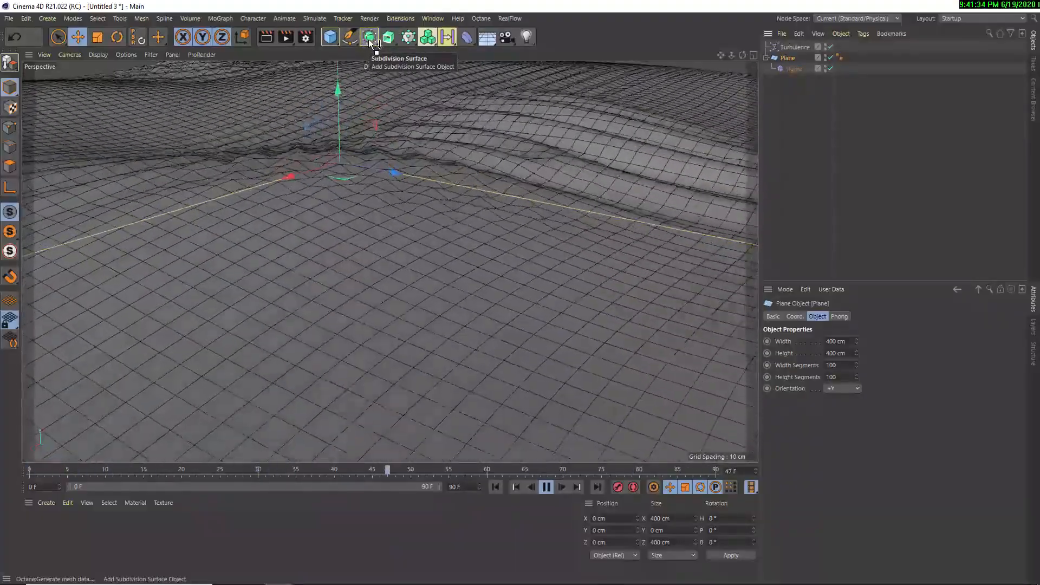
pyautogui.keyDown('alt'); pyautogui.click(368, 38); pyautogui.keyUp('alt')
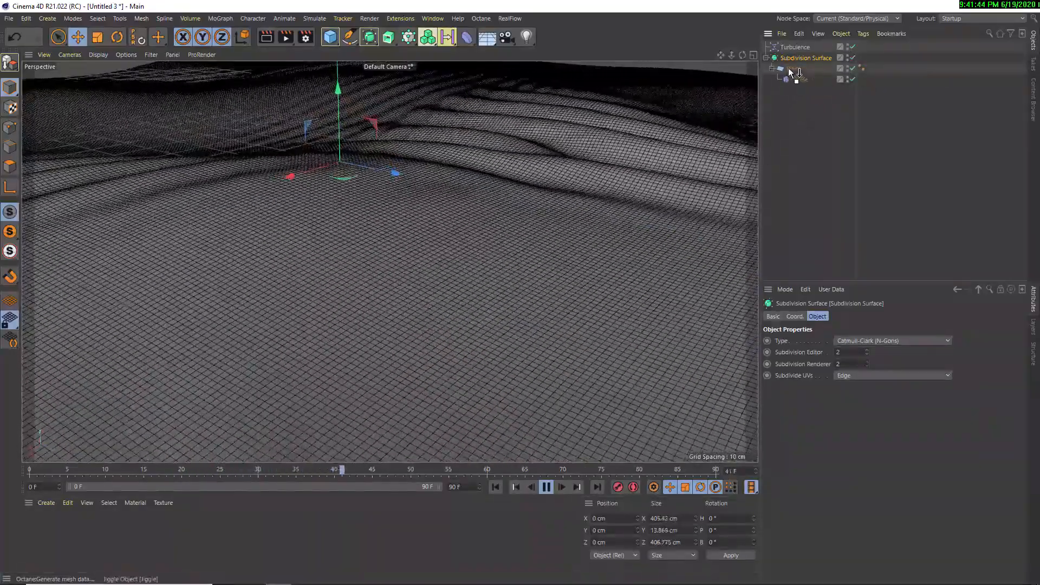
pyautogui.moveTo(812, 68); pyautogui.dragTo(417, 257)
pyautogui.click(853, 58)
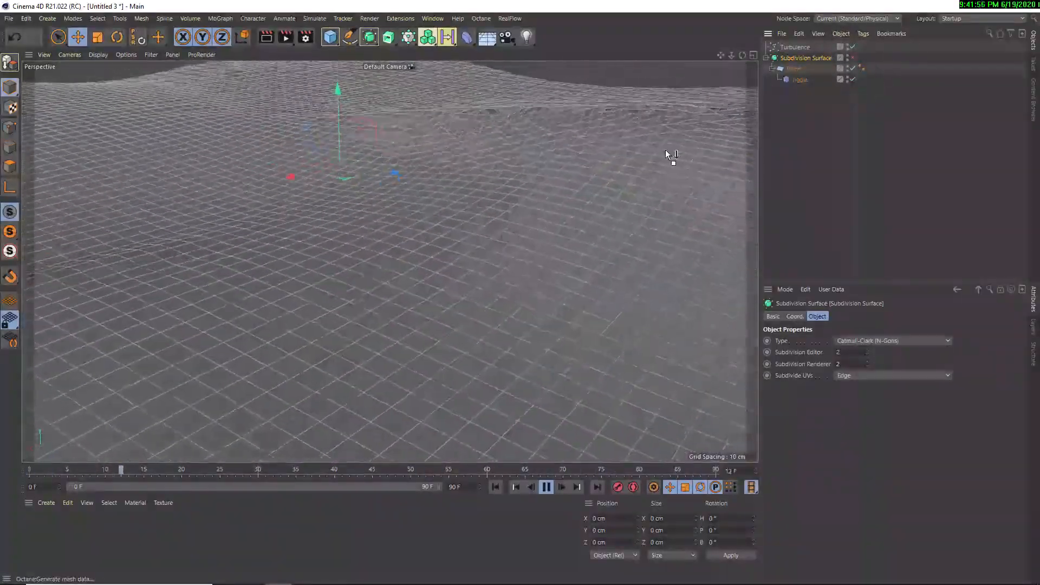
# Inspect the unsmoothed plane during playback, and show the Jiggle deformer's object properties
pyautogui.keyDown('alt'); pyautogui.moveTo(266, 295); pyautogui.dragTo(297, 273); pyautogui.keyUp('alt')
pyautogui.click(297, 273)
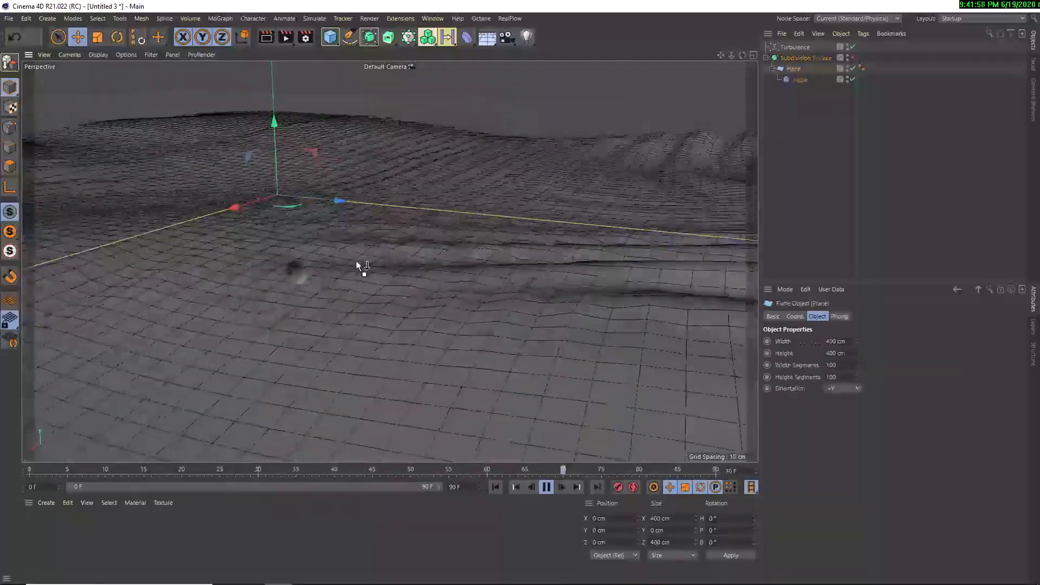
pyautogui.scroll(-3, 421, 251)
pyautogui.keyDown('alt'); pyautogui.moveTo(371, 252); pyautogui.dragTo(382, 301); pyautogui.keyUp('alt')
pyautogui.scroll(-3, 377, 292)
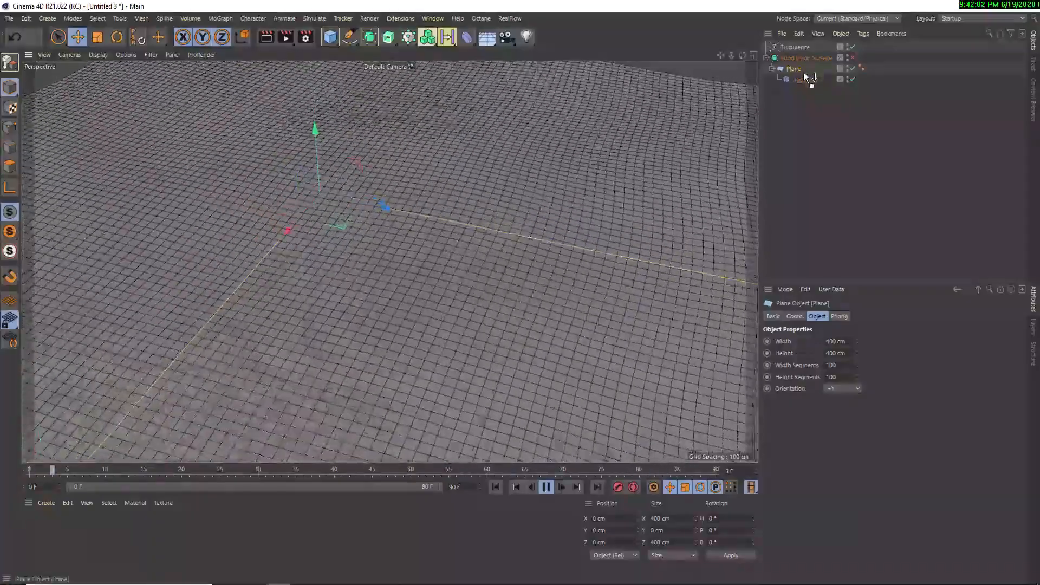
pyautogui.click(801, 81)
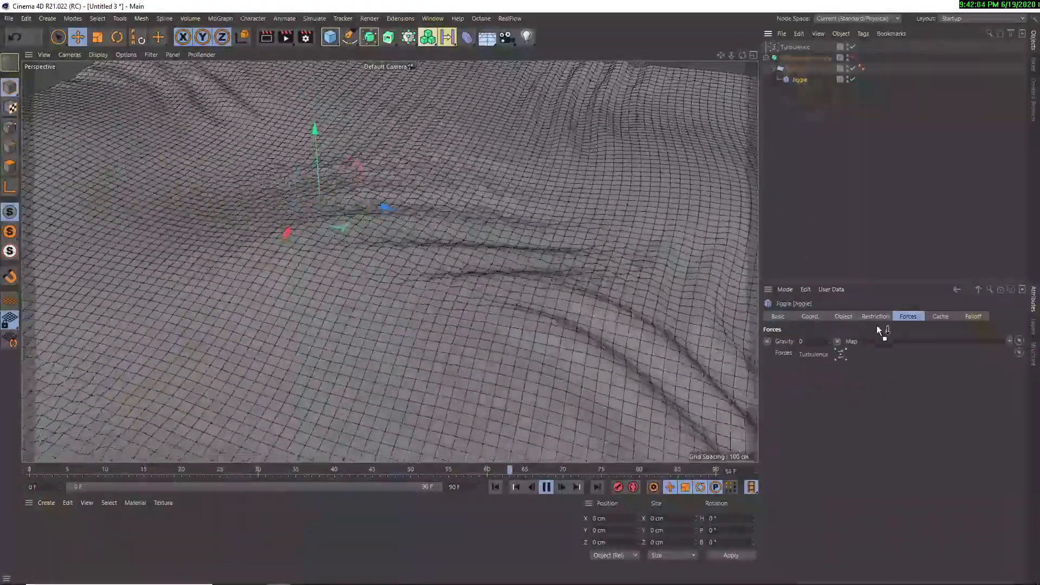
pyautogui.click(844, 316)
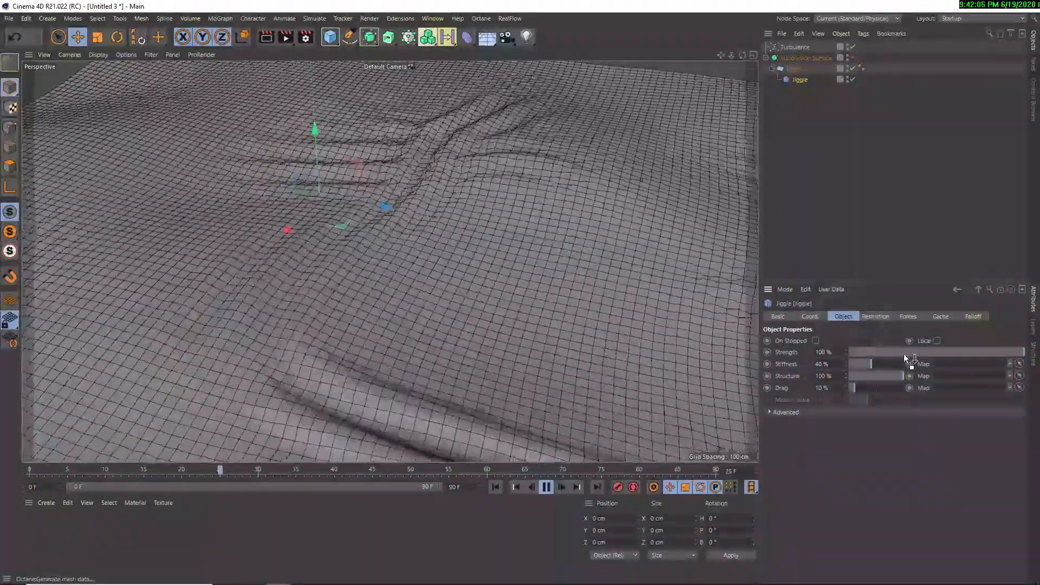
# Test the Jiggle deformer's strength at 18% during playback, and return it to 100%
pyautogui.scroll(-2, 479, 310)
pyautogui.keyDown('alt'); pyautogui.moveTo(481, 322); pyautogui.dragTo(477, 355, button='middle'); pyautogui.keyUp('alt')
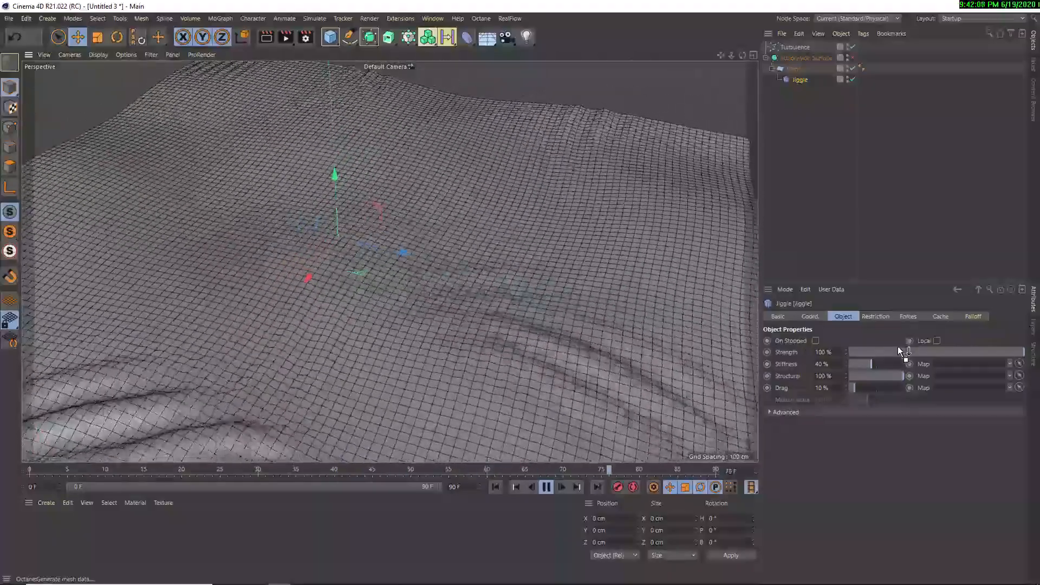
pyautogui.click(882, 353)
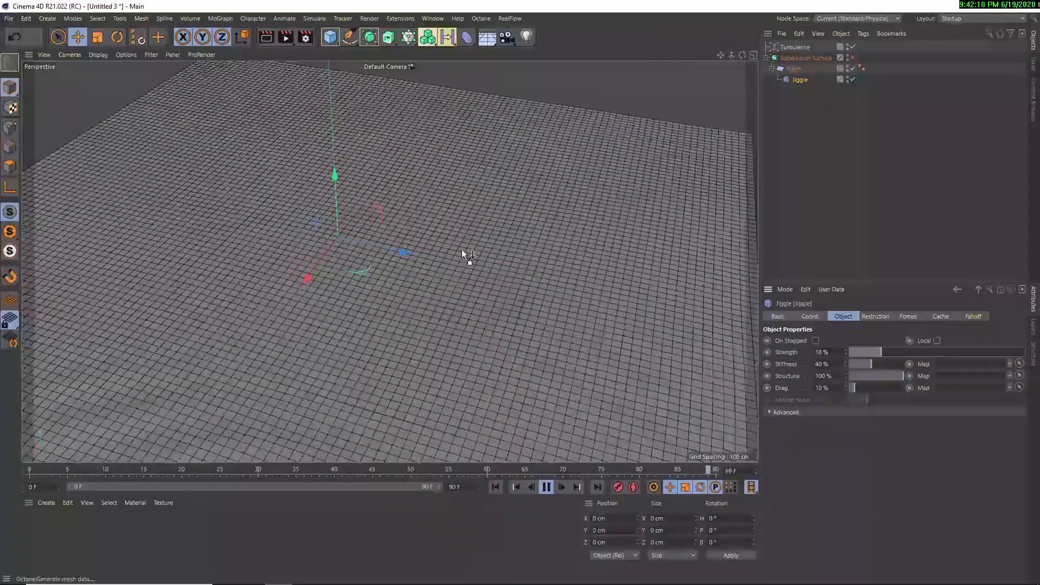
pyautogui.moveTo(878, 353); pyautogui.dragTo(1024, 356)
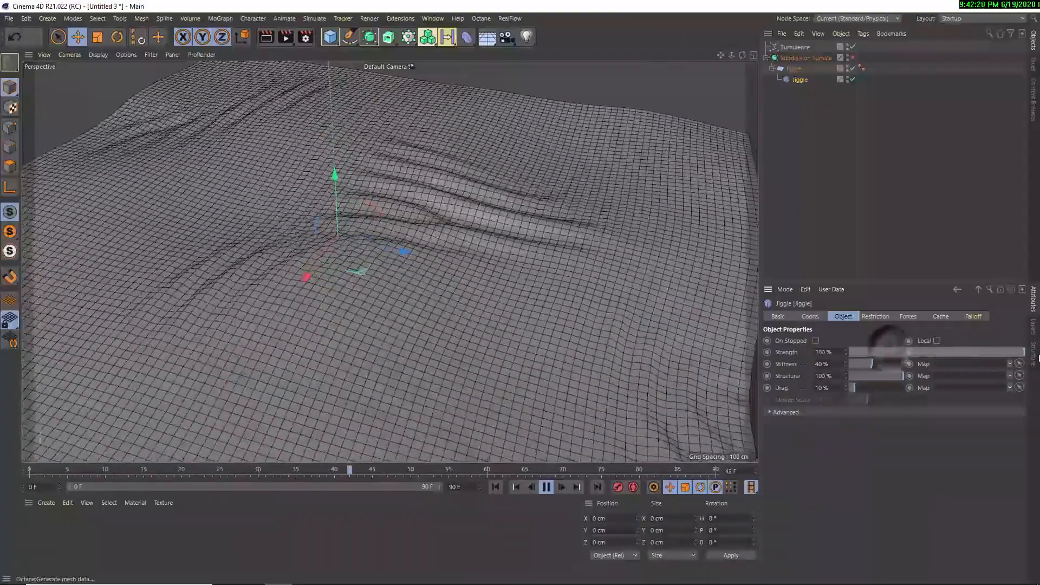
# Test the Jiggle deformer's stiffness at 100% and 0% during playback, and stop the animation
pyautogui.moveTo(874, 361); pyautogui.dragTo(908, 362)
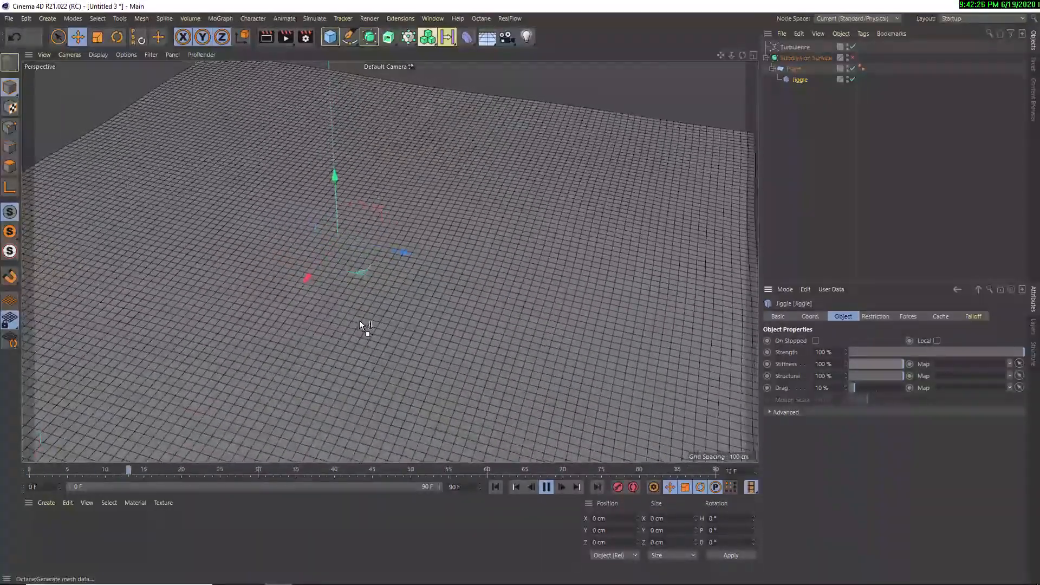
pyautogui.click(896, 364)
pyautogui.moveTo(894, 364); pyautogui.dragTo(847, 365)
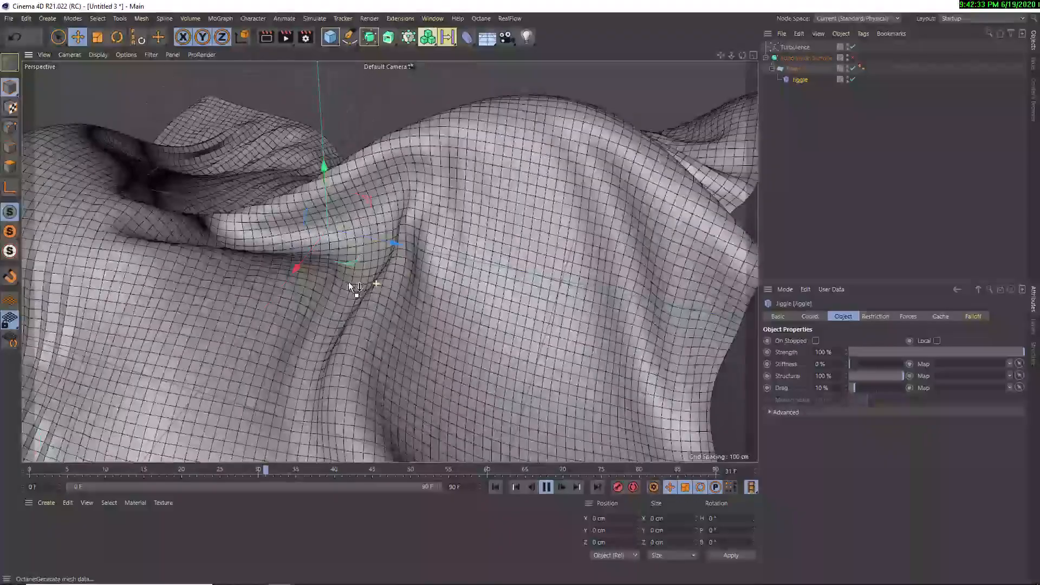
pyautogui.keyDown('alt'); pyautogui.moveTo(349, 281); pyautogui.dragTo(325, 322); pyautogui.keyUp('alt')
pyautogui.keyDown('alt'); pyautogui.moveTo(315, 335); pyautogui.dragTo(243, 329); pyautogui.keyUp('alt')
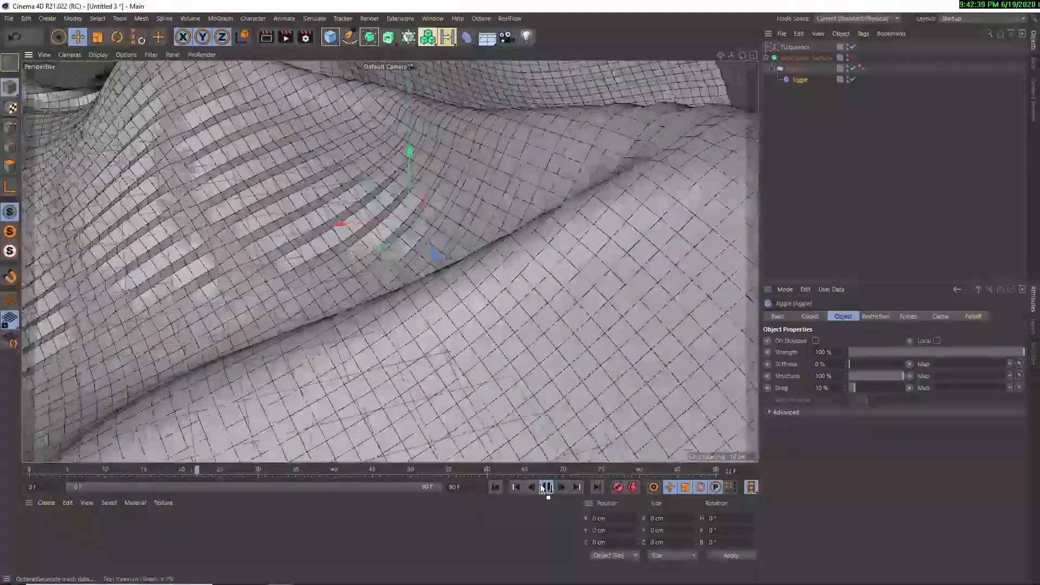
pyautogui.click(546, 487)
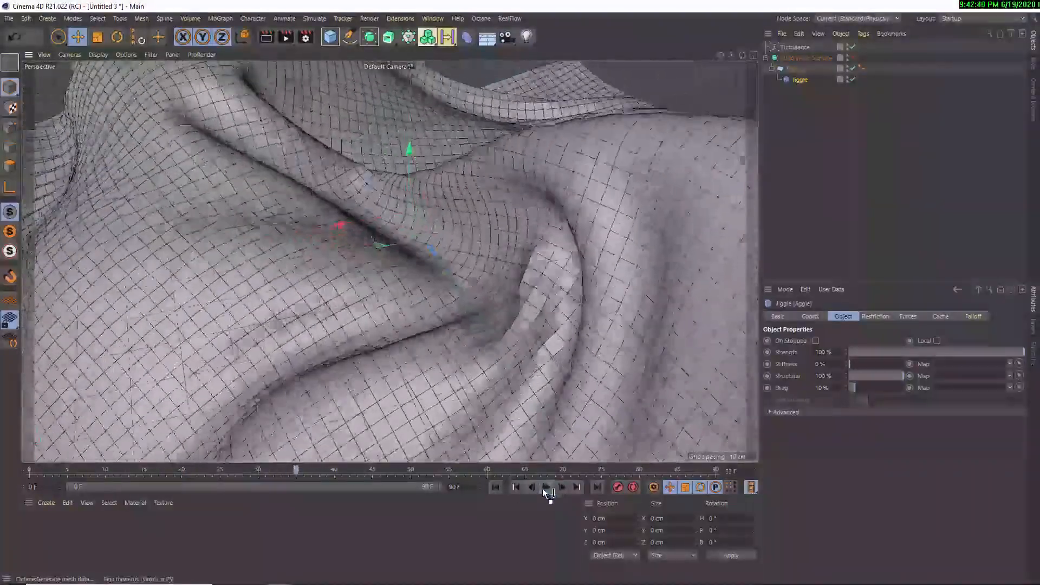
# Rewind the animation to frame 0 and set the Jiggle deformer's stiffness to 65%
pyautogui.moveTo(281, 470); pyautogui.dragTo(10, 471)
pyautogui.scroll(-2, 493, 344)
pyautogui.scroll(2, 426, 273)
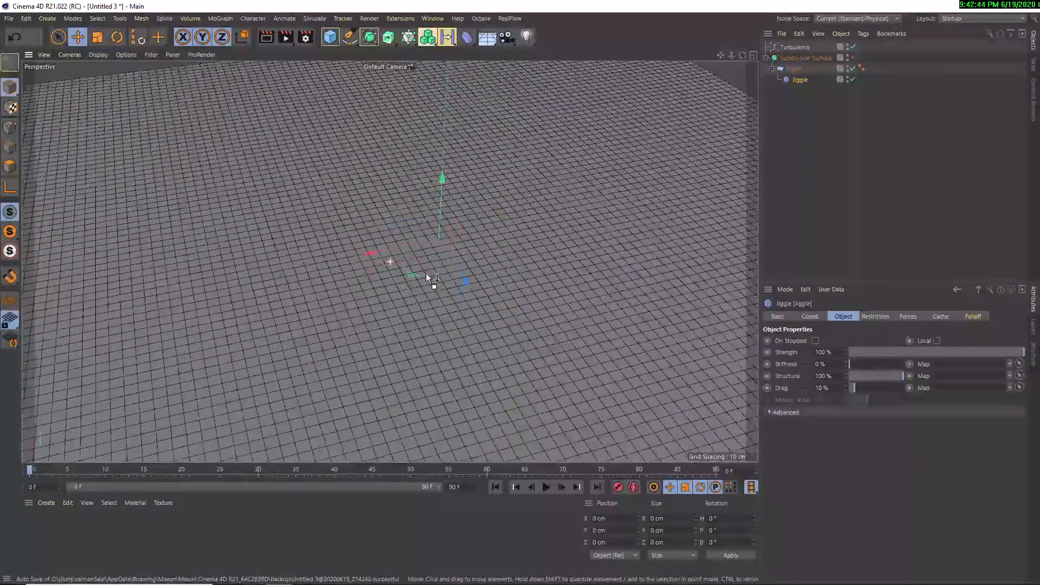
pyautogui.keyDown('alt'); pyautogui.moveTo(376, 308); pyautogui.dragTo(431, 295); pyautogui.keyUp('alt')
pyautogui.keyDown('alt'); pyautogui.moveTo(431, 296); pyautogui.dragTo(434, 281, button='middle'); pyautogui.keyUp('alt')
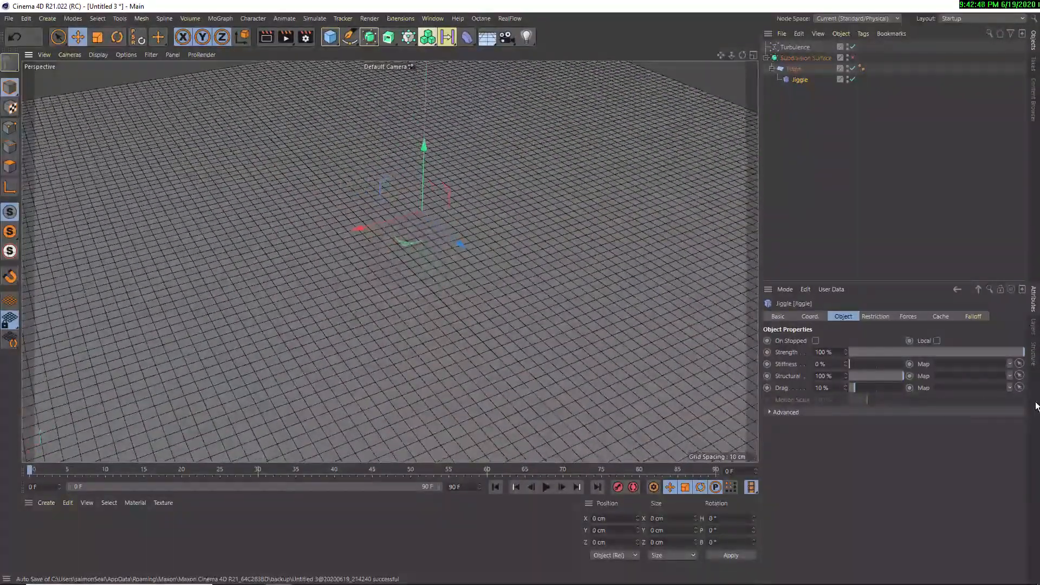
pyautogui.moveTo(863, 364); pyautogui.dragTo(884, 364)
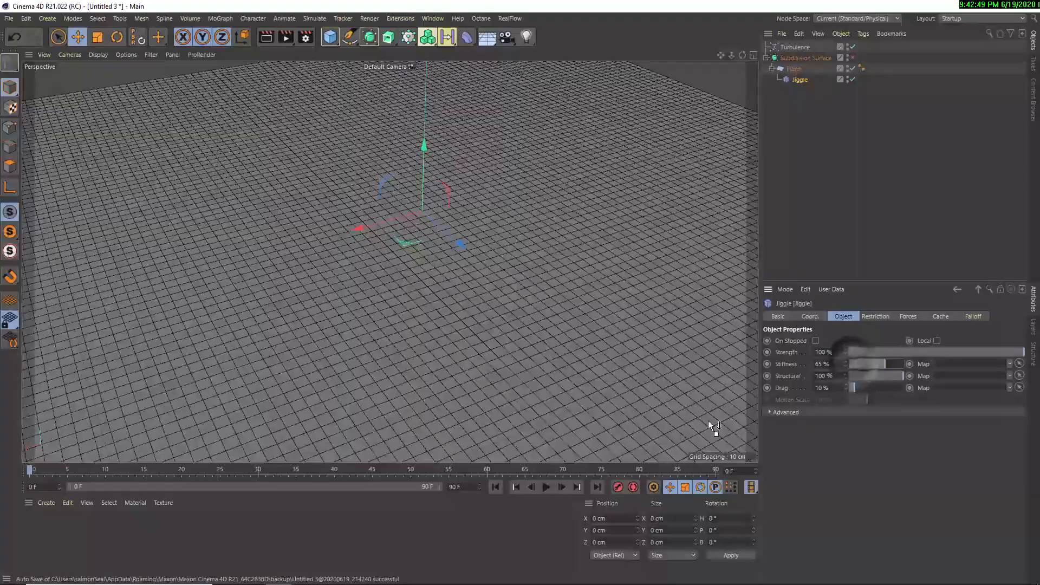
# Play the animation, set the Jiggle deformer's stiffness to 20% and structural to 3%, and stop playback
pyautogui.click(547, 487)
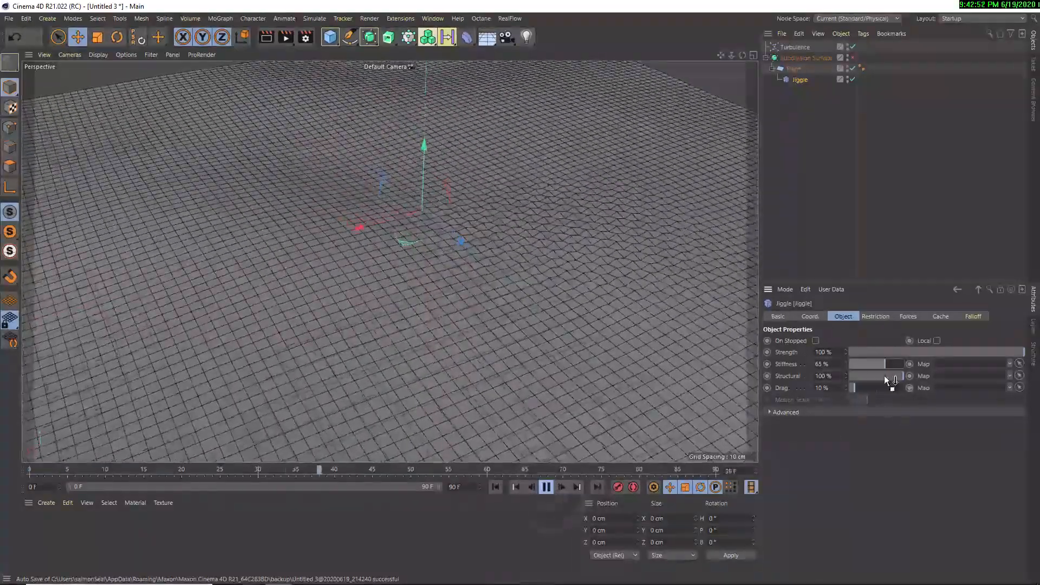
pyautogui.moveTo(884, 375); pyautogui.dragTo(860, 364)
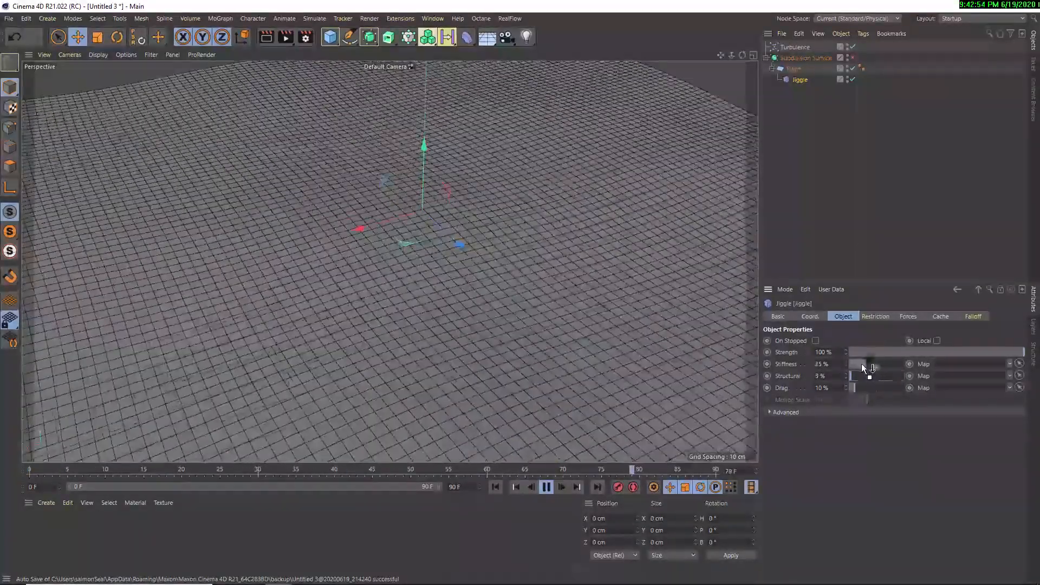
pyautogui.click(850, 375)
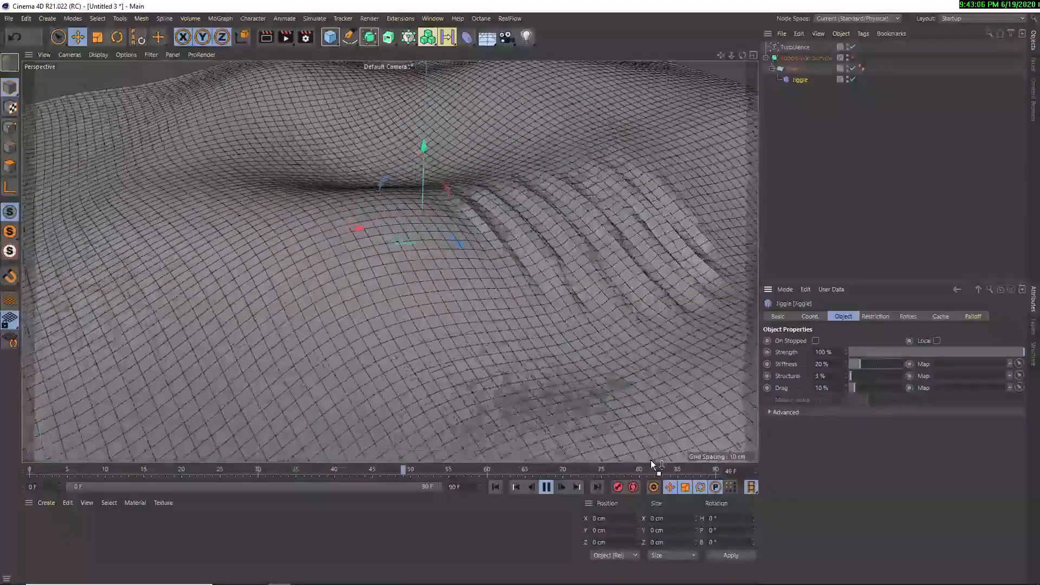
pyautogui.click(546, 487)
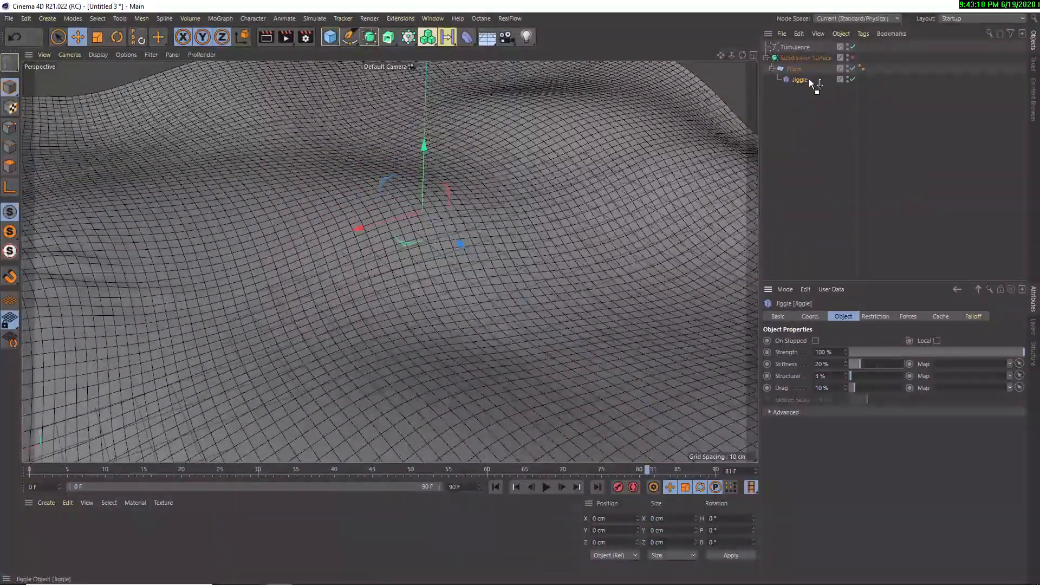
# Remove the Jiggle deformer, the Turbulence force and the Subdivision Surface so that only the plane remains
pyautogui.moveTo(809, 79); pyautogui.dragTo(781, 97)
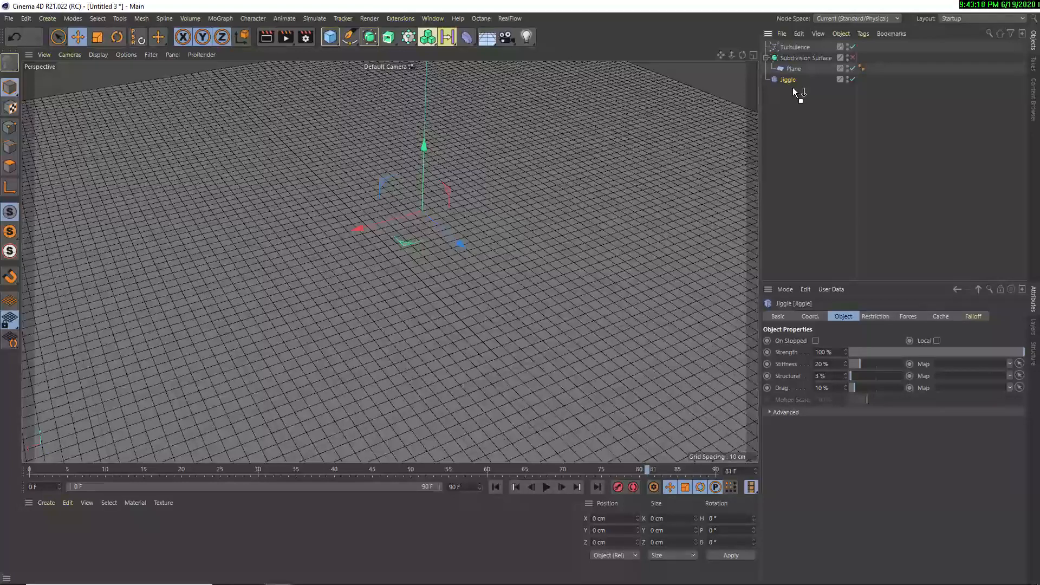
pyautogui.press('Delete')
pyautogui.moveTo(794, 69)
pyautogui.mouseDown()
pyautogui.moveTo(797, 83)
pyautogui.moveTo(790, 58)
pyautogui.mouseUp()
pyautogui.click(811, 85)
pyautogui.click(784, 35)
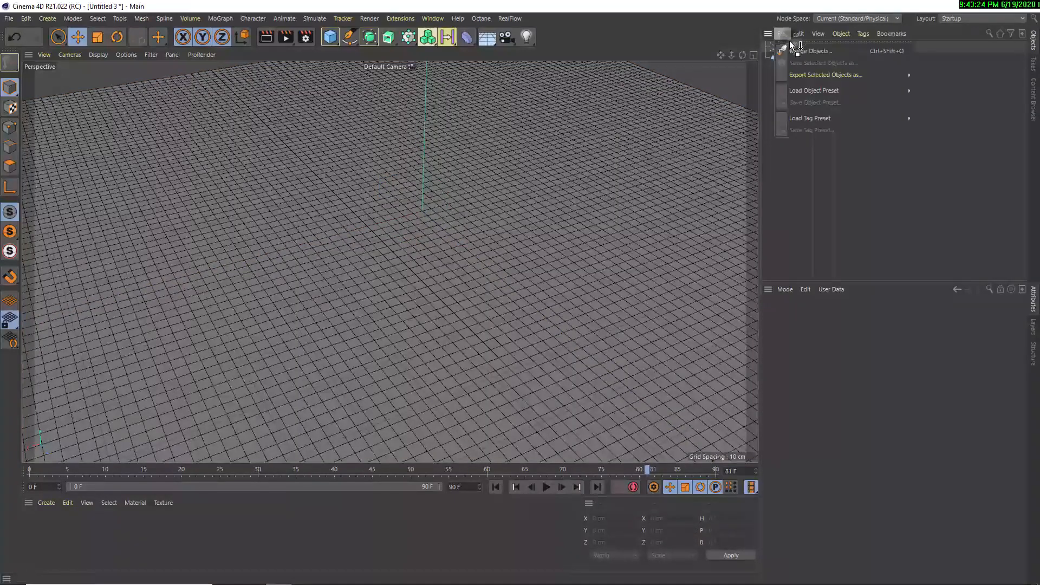
pyautogui.click(763, 140)
# Set the plane's width segments and height segments to 50 each
pyautogui.click(787, 49)
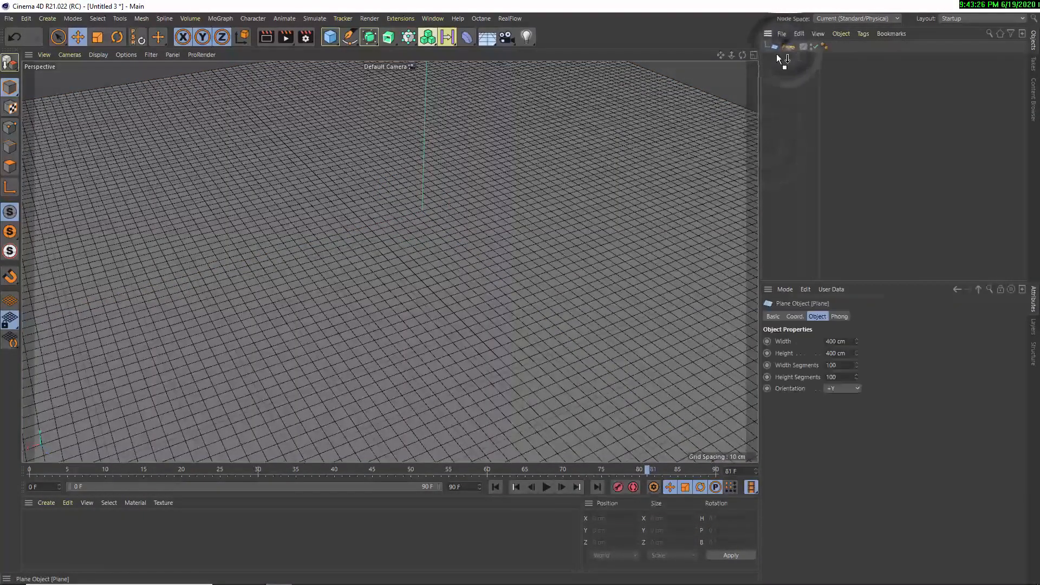
pyautogui.doubleClick(837, 365)
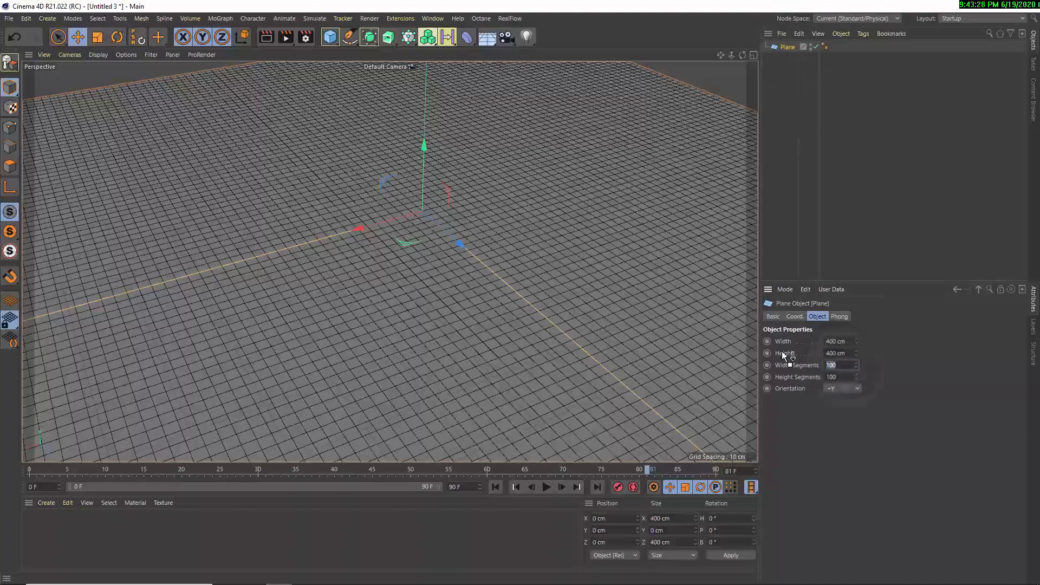
pyautogui.write('50')
pyautogui.press('Tab')
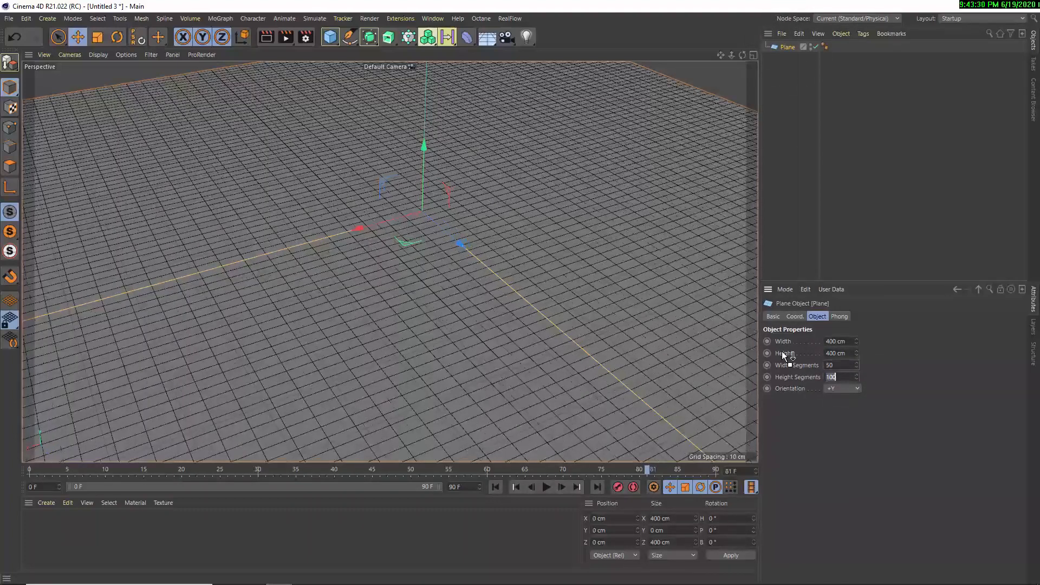
pyautogui.write('50')
pyautogui.press('Return')
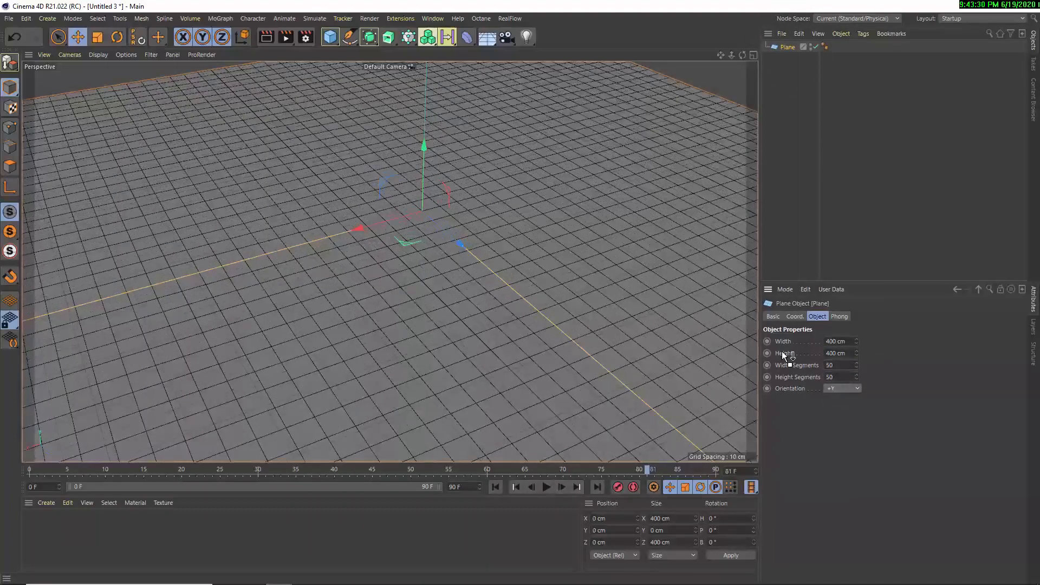
# Add a Displacer deformer and make it a child of the plane
pyautogui.click(469, 34)
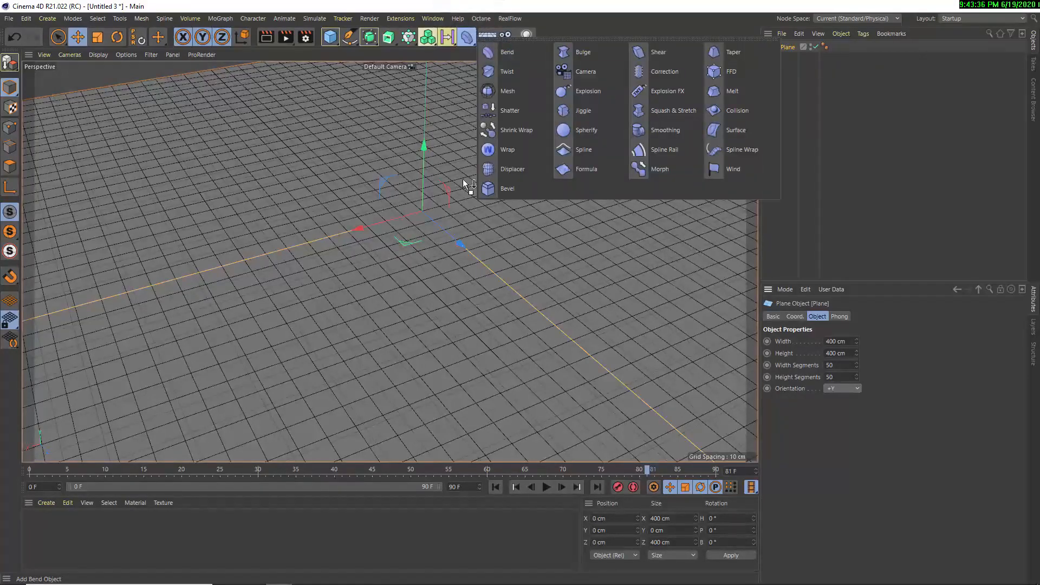
pyautogui.click(512, 177)
pyautogui.scroll(-5, 294, 261)
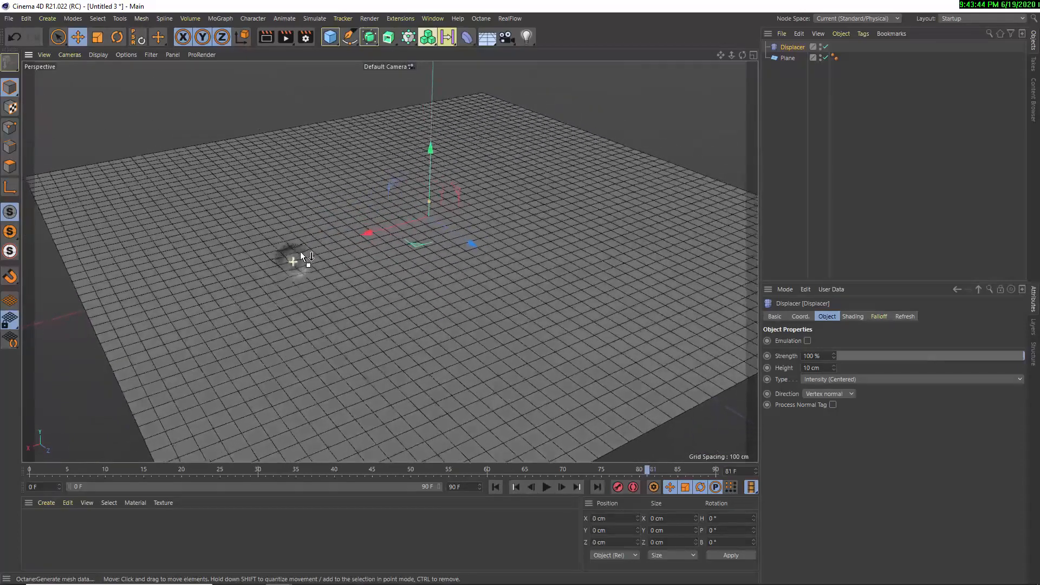
pyautogui.keyDown('alt'); pyautogui.moveTo(492, 201); pyautogui.dragTo(466, 207, button='middle'); pyautogui.keyUp('alt')
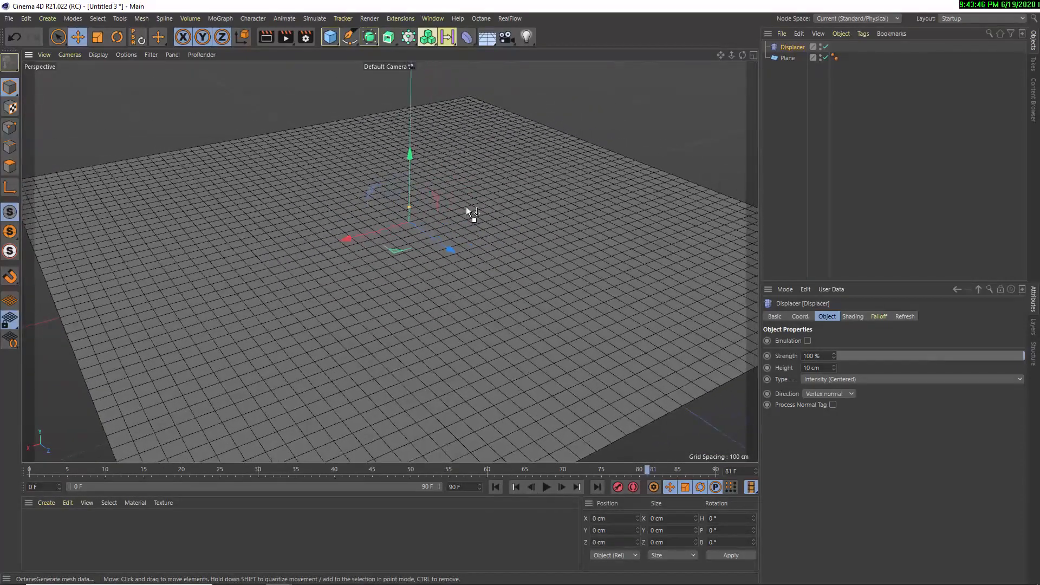
pyautogui.keyDown('alt'); pyautogui.moveTo(469, 212); pyautogui.dragTo(419, 215); pyautogui.keyUp('alt')
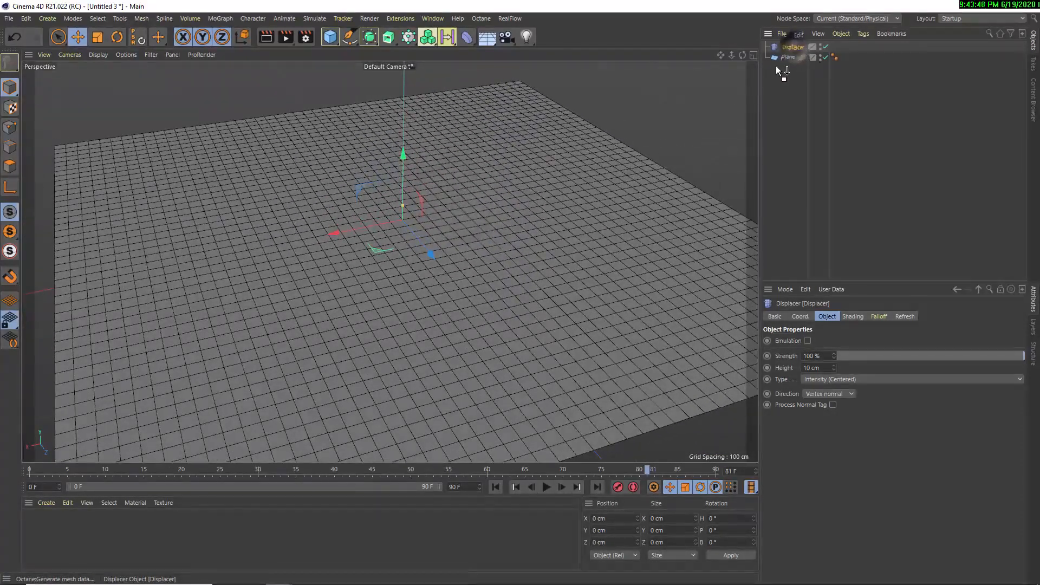
pyautogui.moveTo(780, 70); pyautogui.dragTo(782, 58)
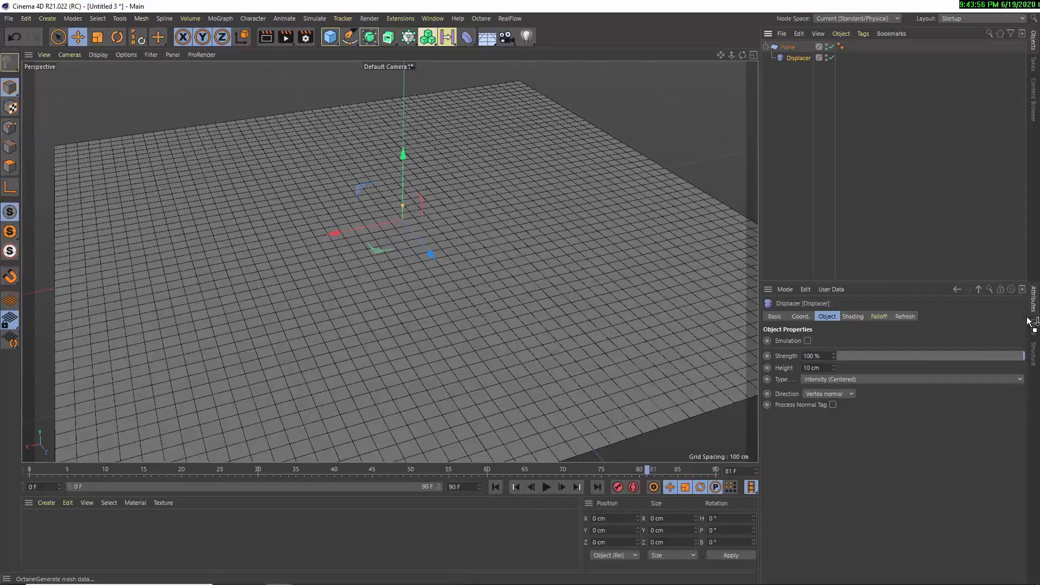
# Assign a Noise shader as the Displacer's custom shader in its shading settings
pyautogui.click(852, 317)
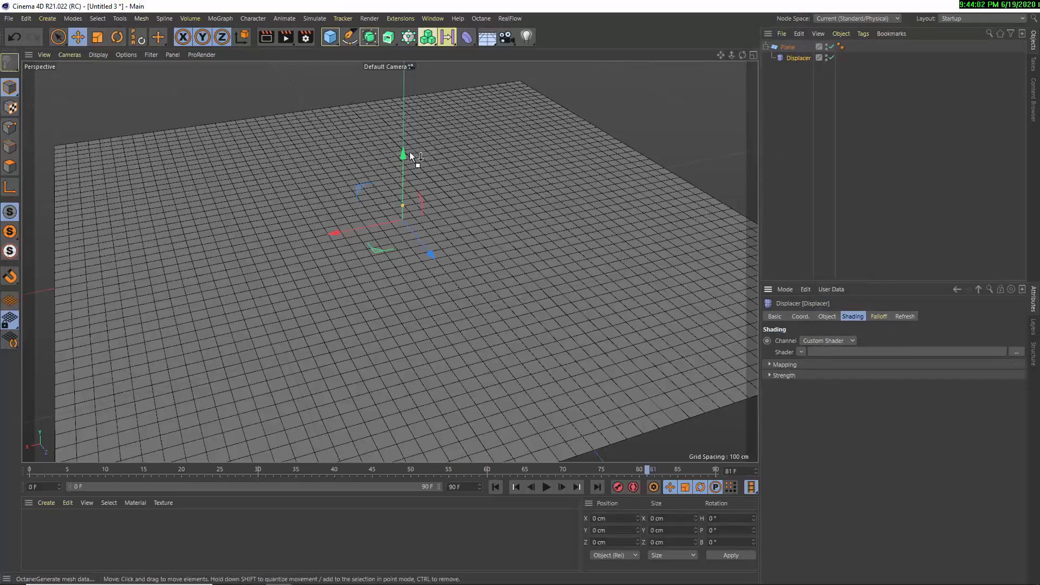
pyautogui.click(221, 19)
pyautogui.moveTo(228, 37)
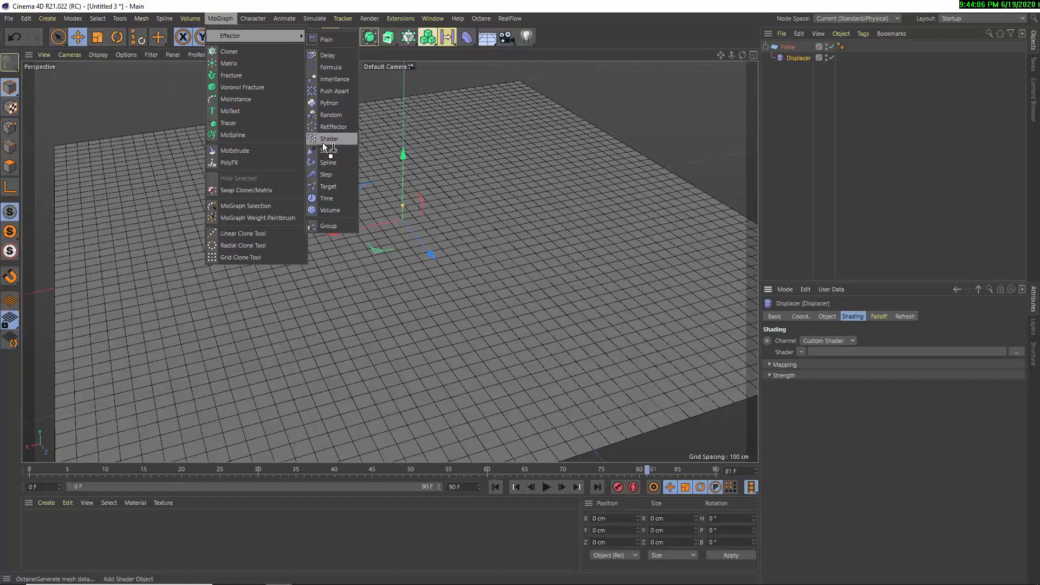
pyautogui.moveTo(323, 142); pyautogui.dragTo(804, 355)
pyautogui.moveTo(804, 312); pyautogui.dragTo(807, 190)
pyautogui.keyDown('alt'); pyautogui.moveTo(394, 337); pyautogui.dragTo(323, 333); pyautogui.keyUp('alt')
# Set the displaced plane's width and height segments to 100 each
pyautogui.click(787, 48)
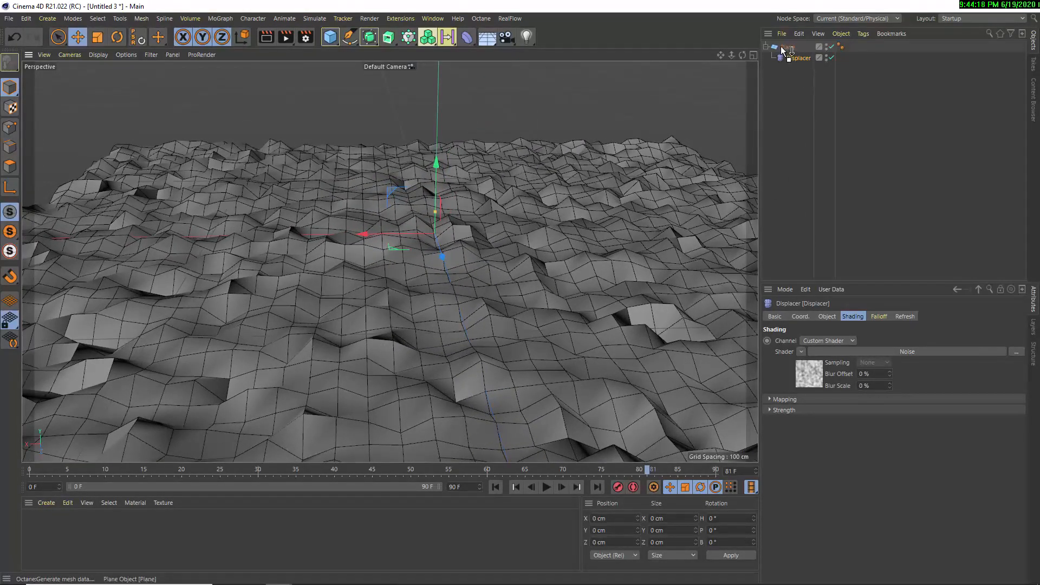
pyautogui.moveTo(839, 365); pyautogui.dragTo(775, 350)
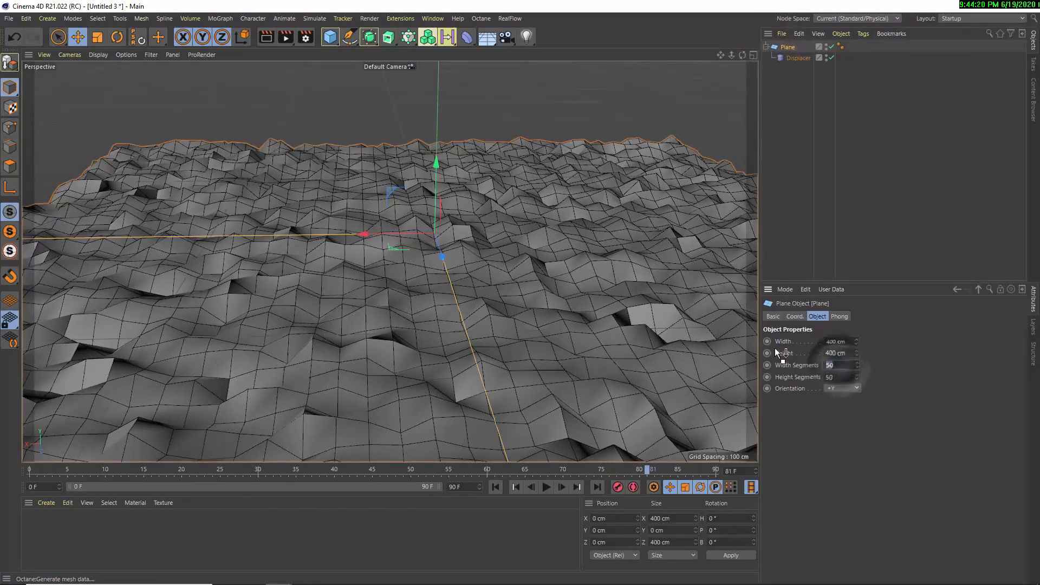
pyautogui.write('100')
pyautogui.press('Tab')
pyautogui.write('100')
pyautogui.press('Return')
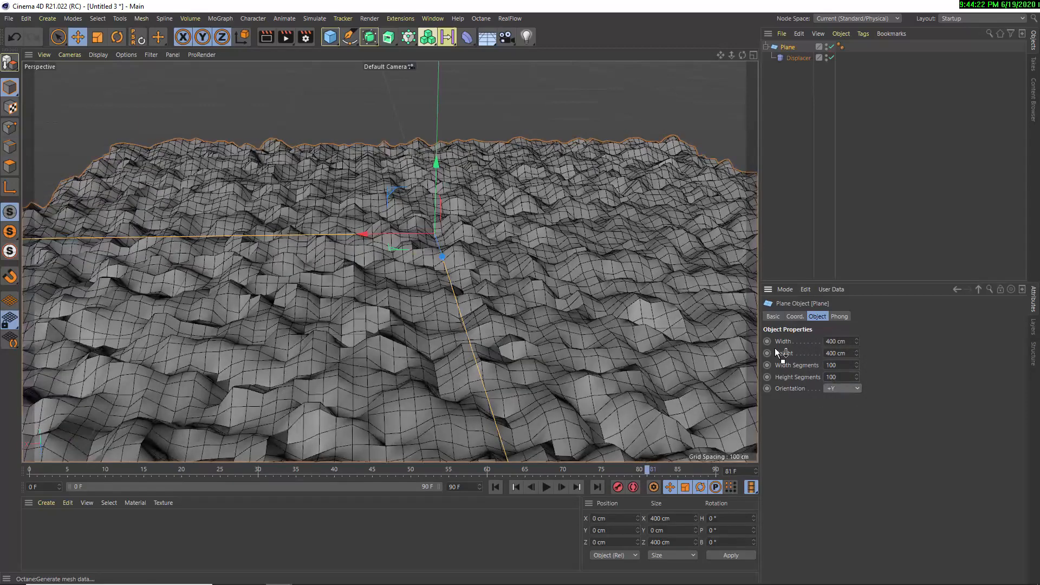
# Open the Displacer's Noise shader settings and set the global scale to 700%
pyautogui.click(795, 58)
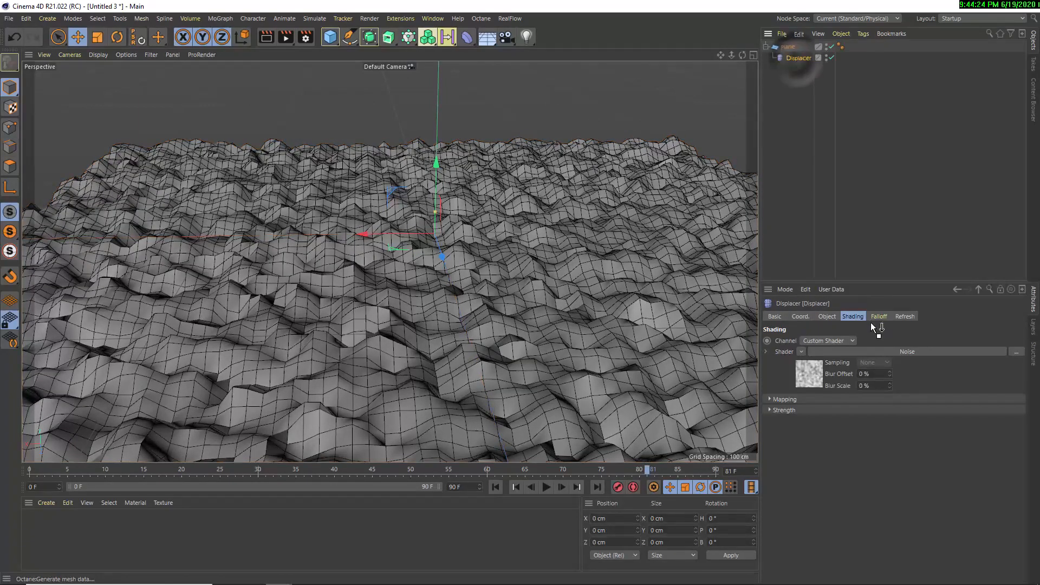
pyautogui.click(891, 351)
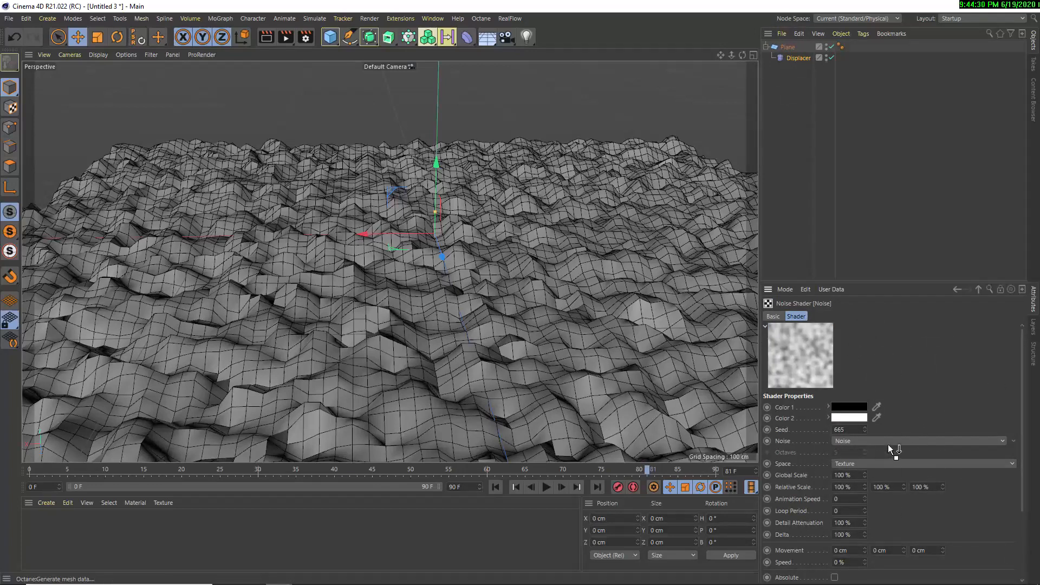
pyautogui.click(1004, 465)
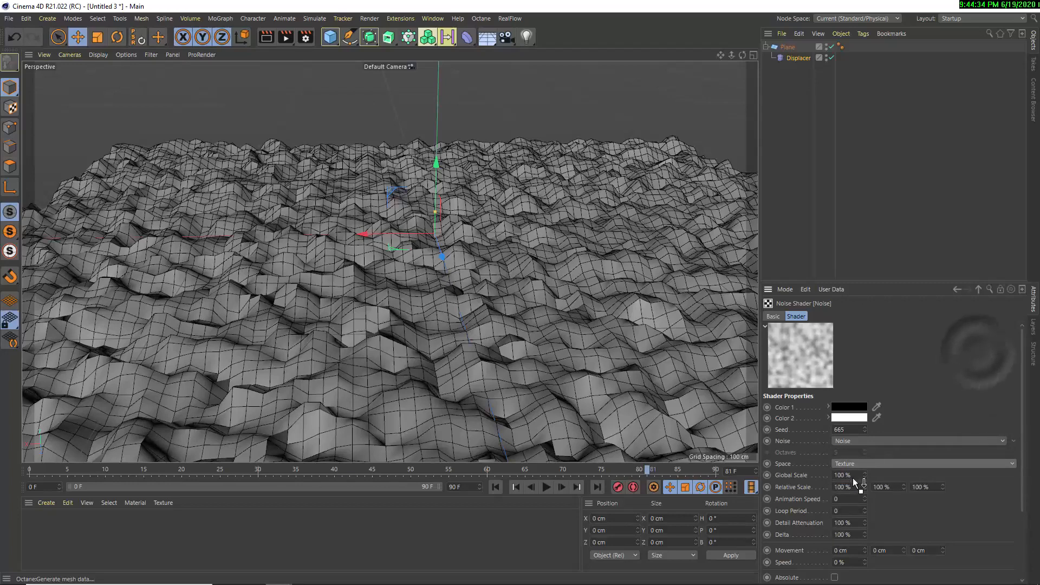
pyautogui.moveTo(853, 477); pyautogui.dragTo(789, 474)
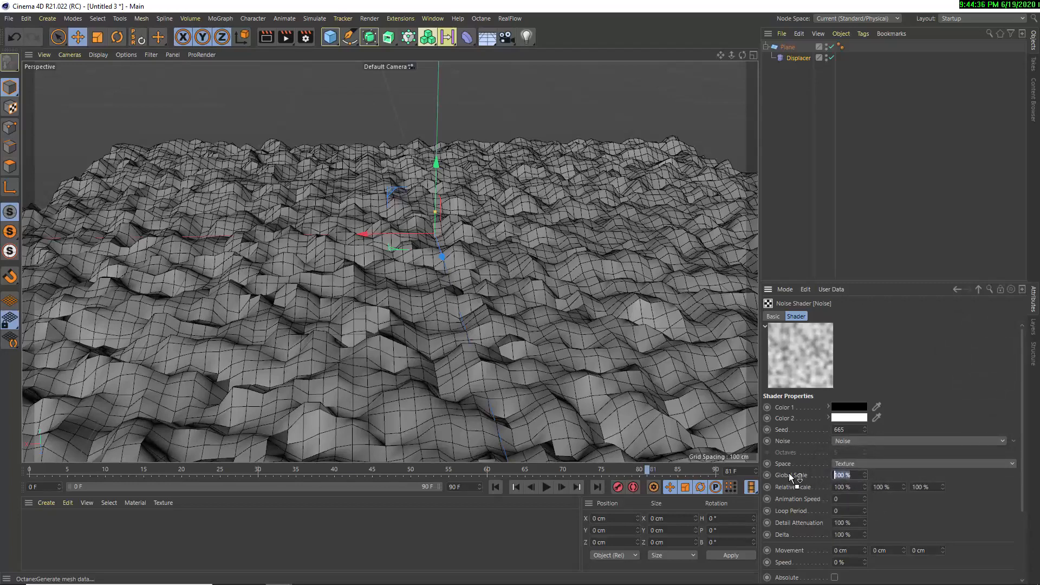
pyautogui.write('700')
pyautogui.press('Return')
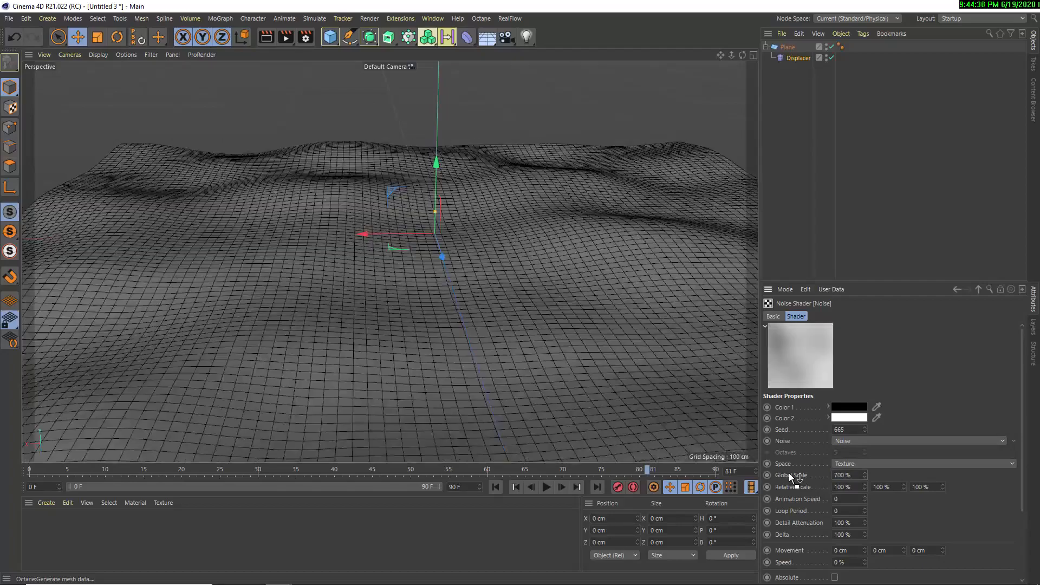
# Set the noise's animation speed to 1, then play the animation briefly and stop it
pyautogui.moveTo(443, 376)
pyautogui.keyDown('alt'); pyautogui.mouseDown()
pyautogui.moveTo(446, 350)
pyautogui.moveTo(453, 383)
pyautogui.moveTo(449, 373)
pyautogui.mouseUp(); pyautogui.keyUp('alt')
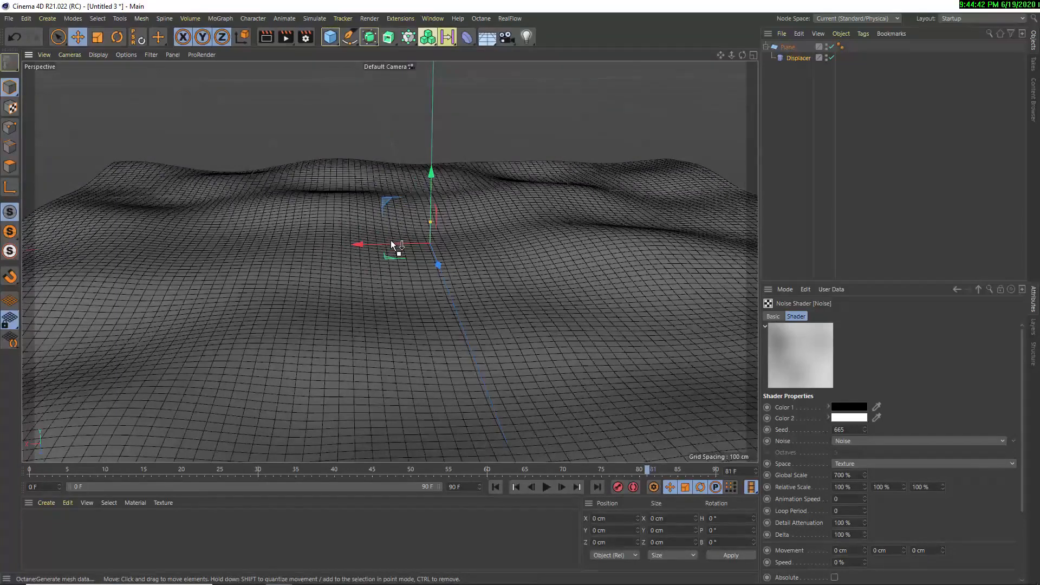
pyautogui.keyDown('alt'); pyautogui.moveTo(391, 240); pyautogui.dragTo(358, 267); pyautogui.keyUp('alt')
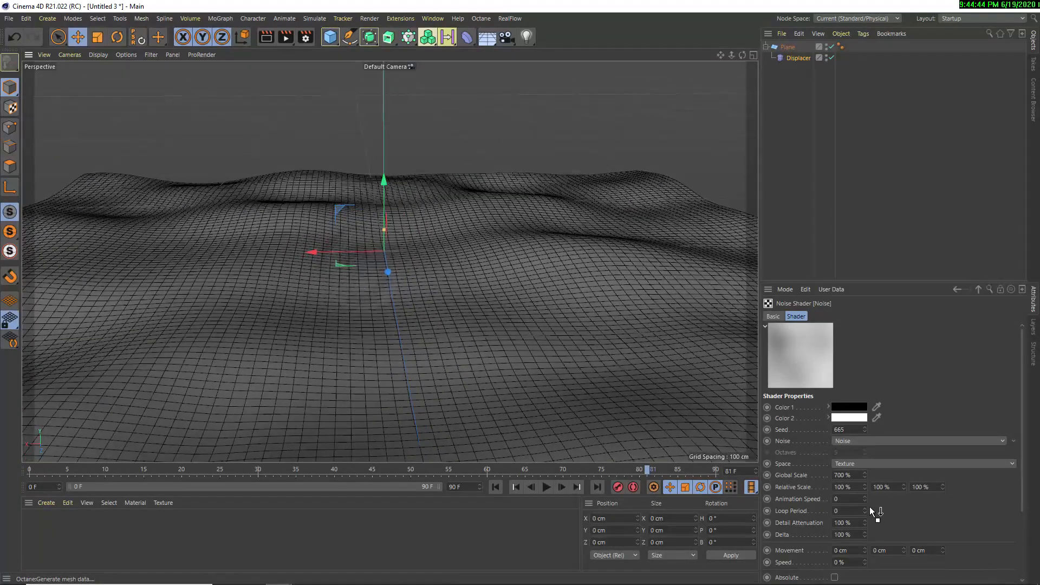
pyautogui.click(835, 498)
pyautogui.write('1')
pyautogui.press('Return')
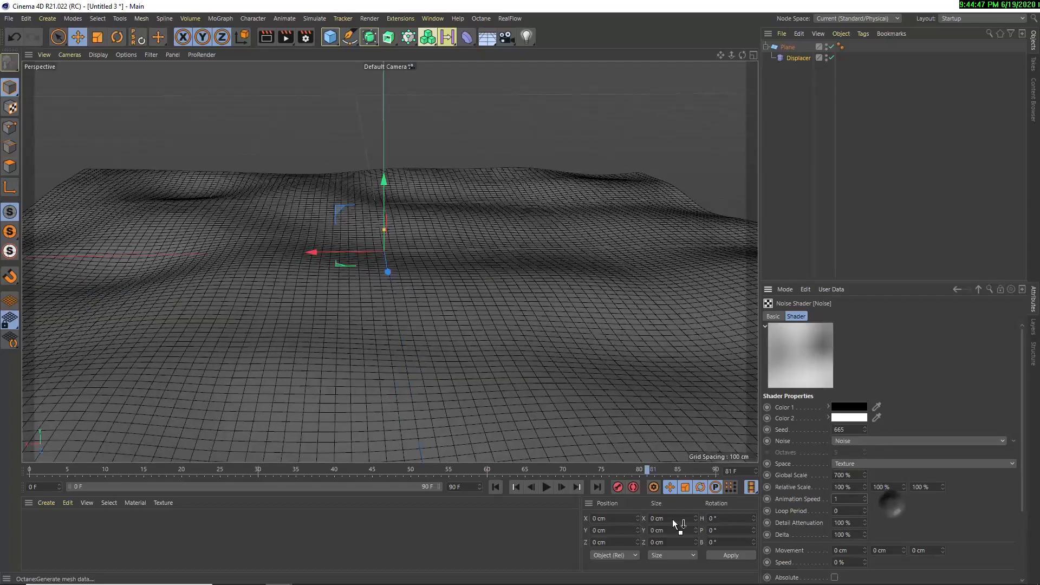
pyautogui.click(546, 487)
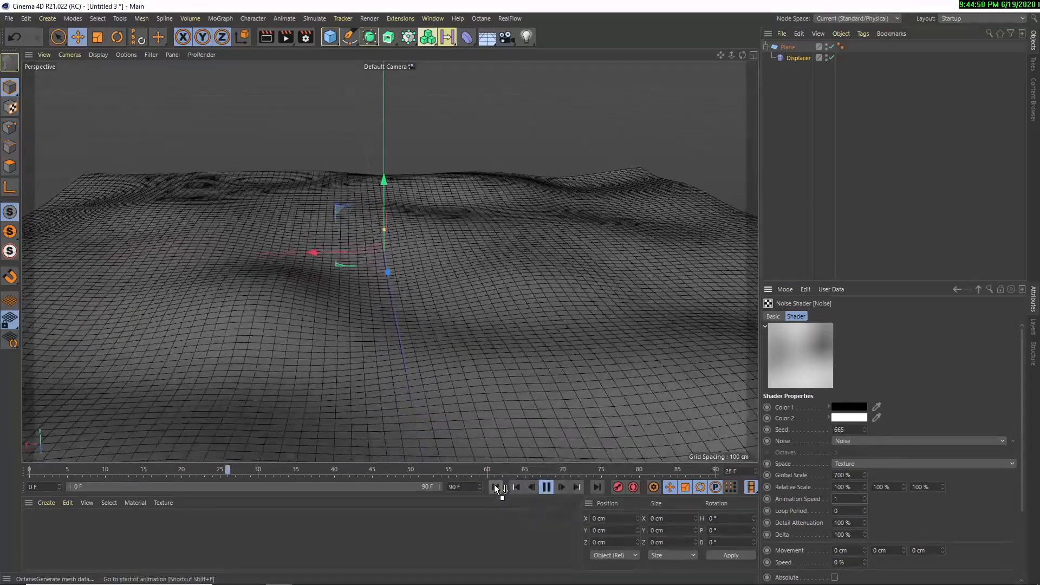
pyautogui.click(547, 486)
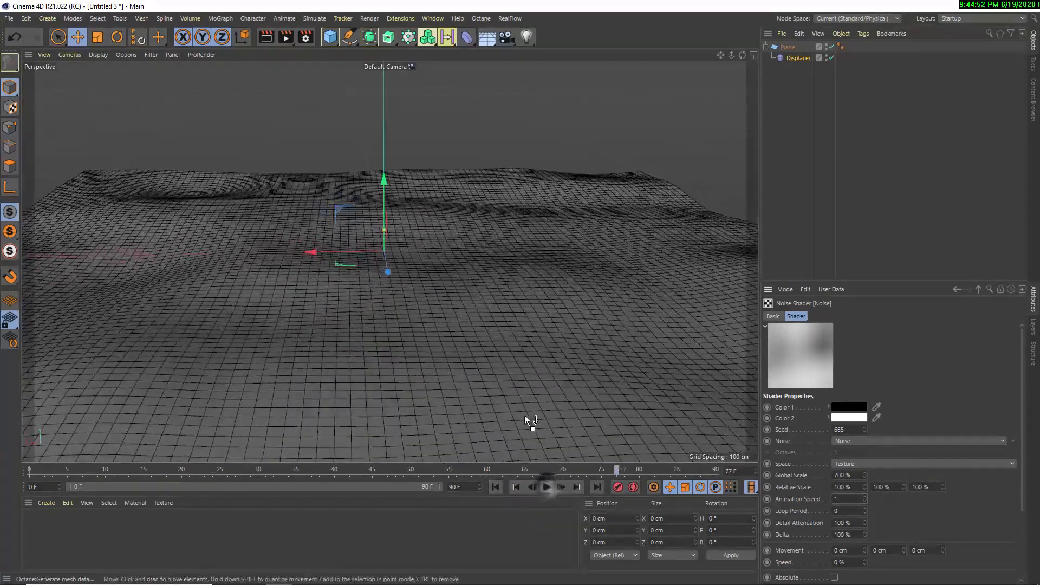
# Try other relative scale values for the noise, undo the unwanted changes, and set the relative scale to 100%, 100% and 42%
pyautogui.moveTo(523, 415)
pyautogui.keyDown('alt'); pyautogui.mouseDown()
pyautogui.moveTo(511, 416)
pyautogui.moveTo(526, 425)
pyautogui.mouseUp(); pyautogui.keyUp('alt')
pyautogui.moveTo(865, 487); pyautogui.dragTo(866, 486)
pyautogui.hotkey('ctrl', 'z')
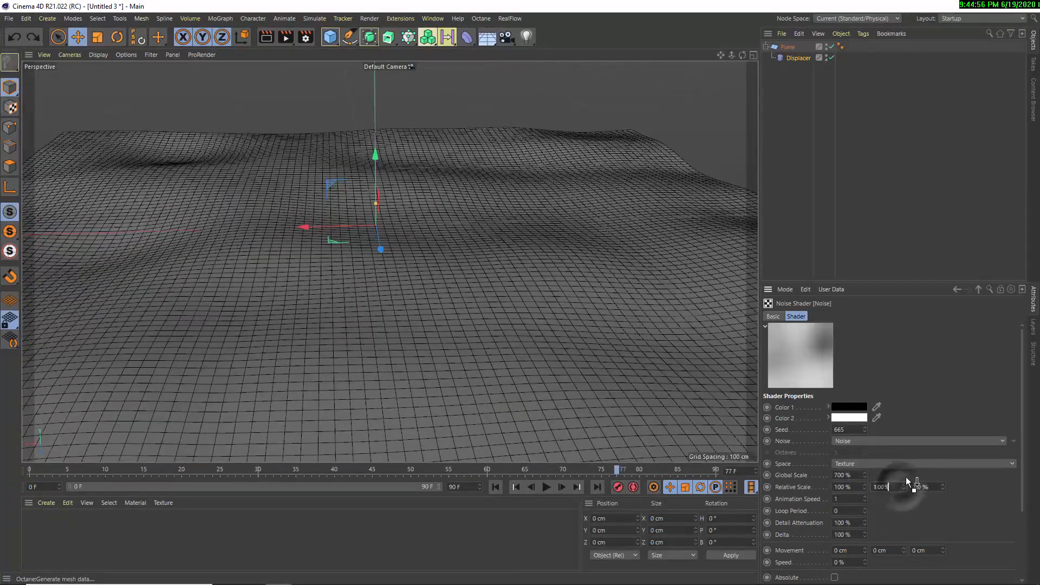
pyautogui.scroll(-3, 915, 483)
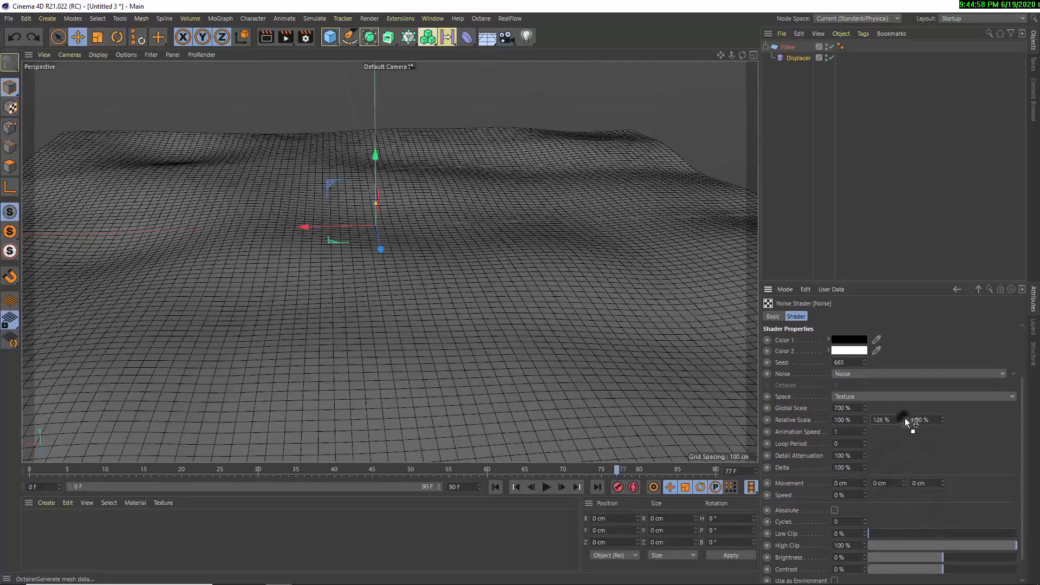
pyautogui.moveTo(904, 422); pyautogui.dragTo(944, 420)
pyautogui.hotkey('ctrl', 'z')
# Play the animation, examine the moving waves from a low angle, and stop playback
pyautogui.click(547, 487)
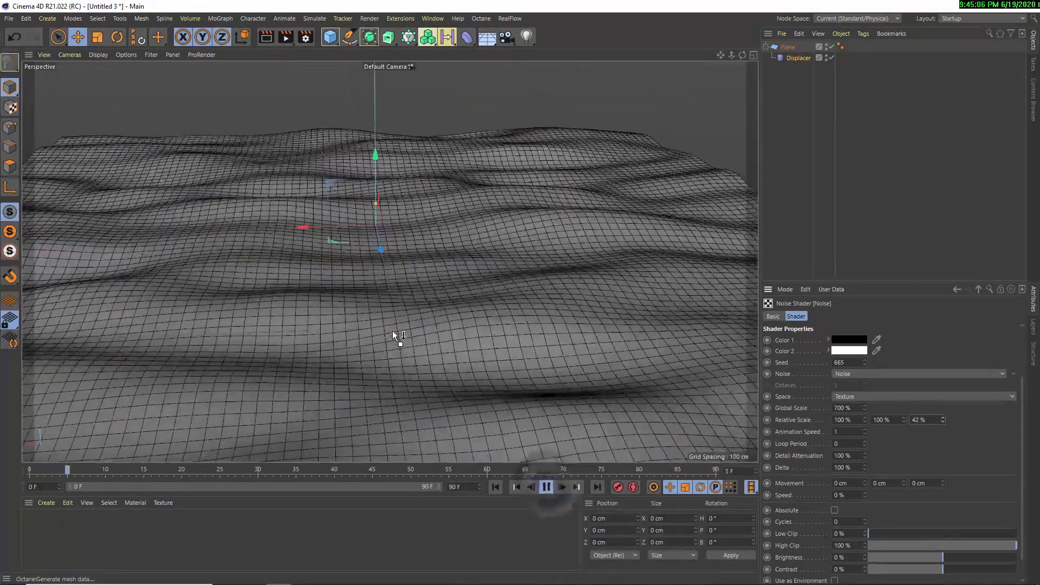
pyautogui.keyDown('alt'); pyautogui.moveTo(385, 305); pyautogui.dragTo(381, 336); pyautogui.keyUp('alt')
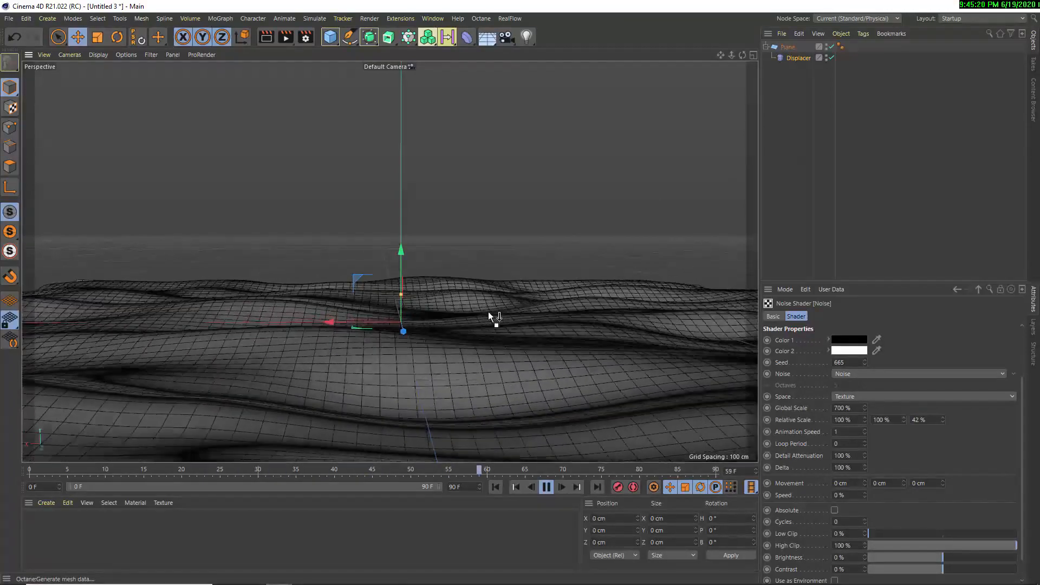
pyautogui.click(548, 487)
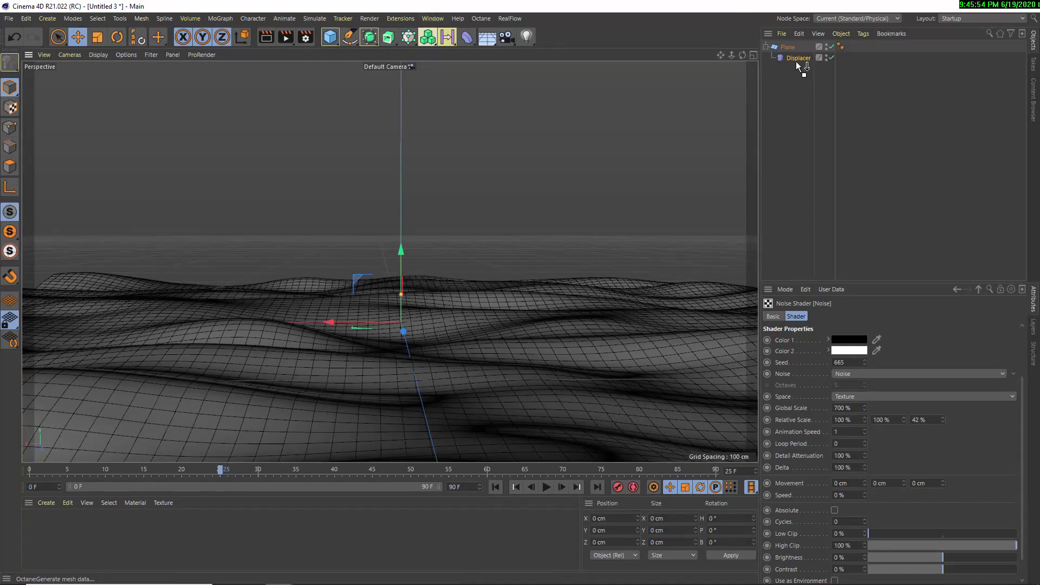
# Delete the plane together with its Displacer and add a sphere to the empty scene
pyautogui.moveTo(799, 80); pyautogui.dragTo(774, 25)
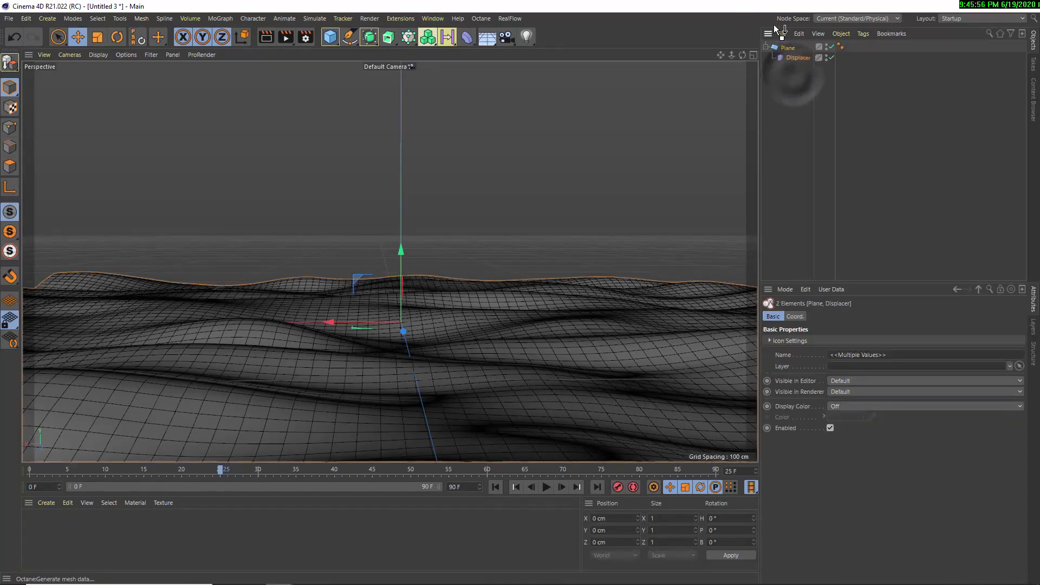
pyautogui.press('Delete')
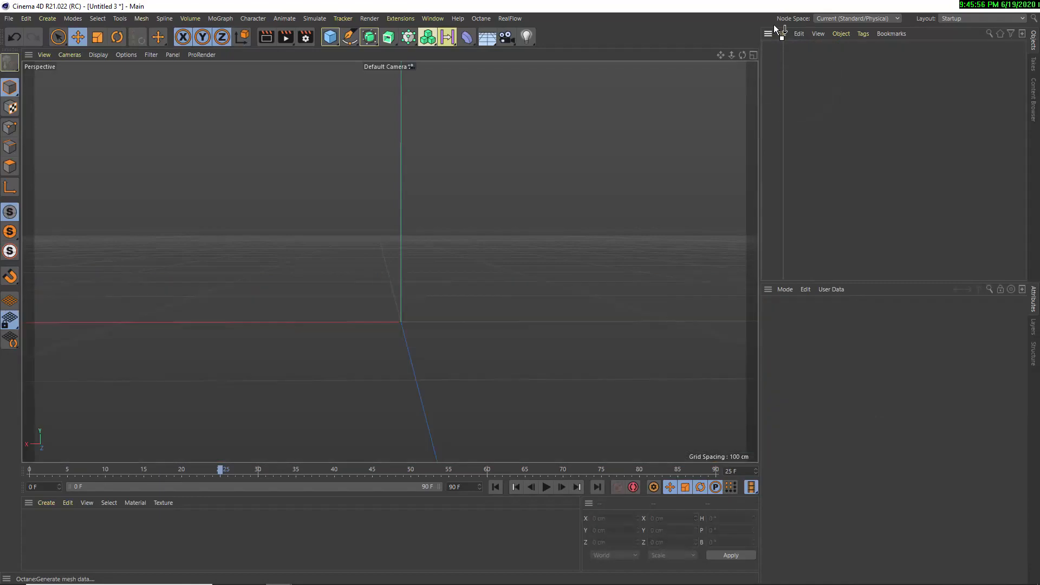
pyautogui.click(332, 39)
pyautogui.click(541, 72)
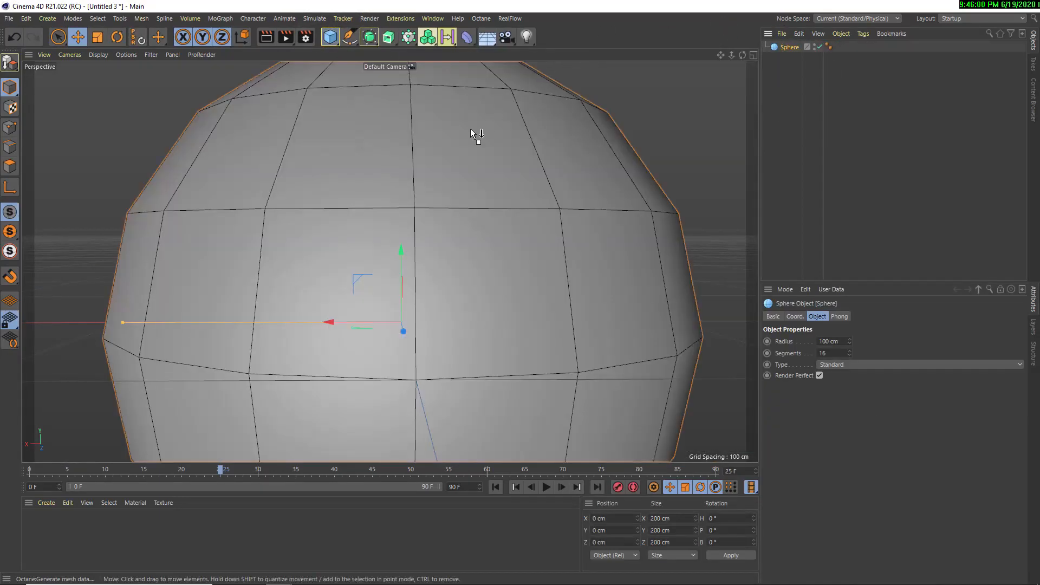
pyautogui.scroll(-2, 524, 329)
# Set the sphere's type to Icosahedron and its radius to 50 cm
pyautogui.click(841, 366)
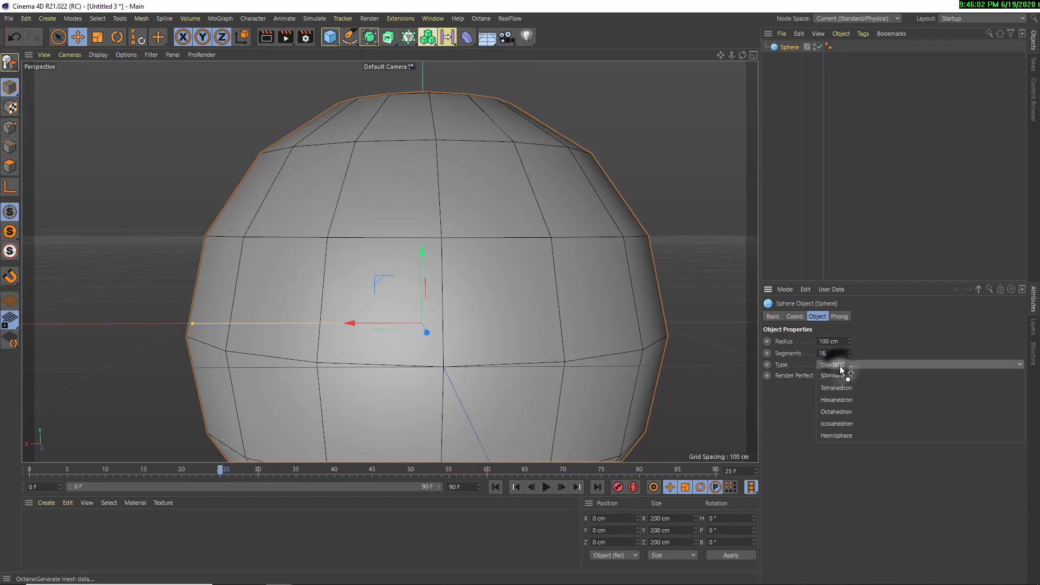
pyautogui.click(841, 424)
pyautogui.scroll(-3, 541, 317)
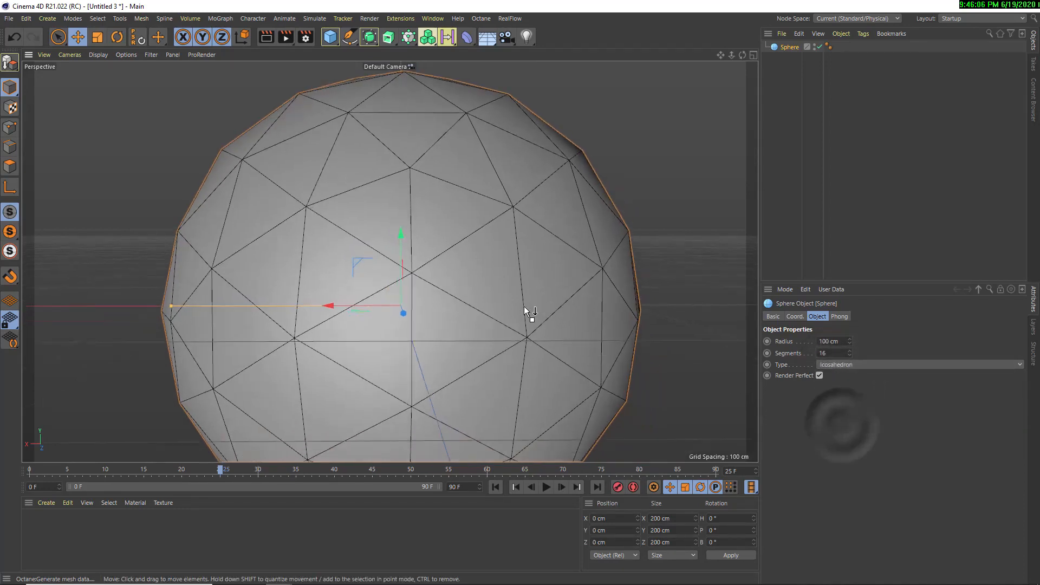
pyautogui.click(834, 341)
pyautogui.write('50')
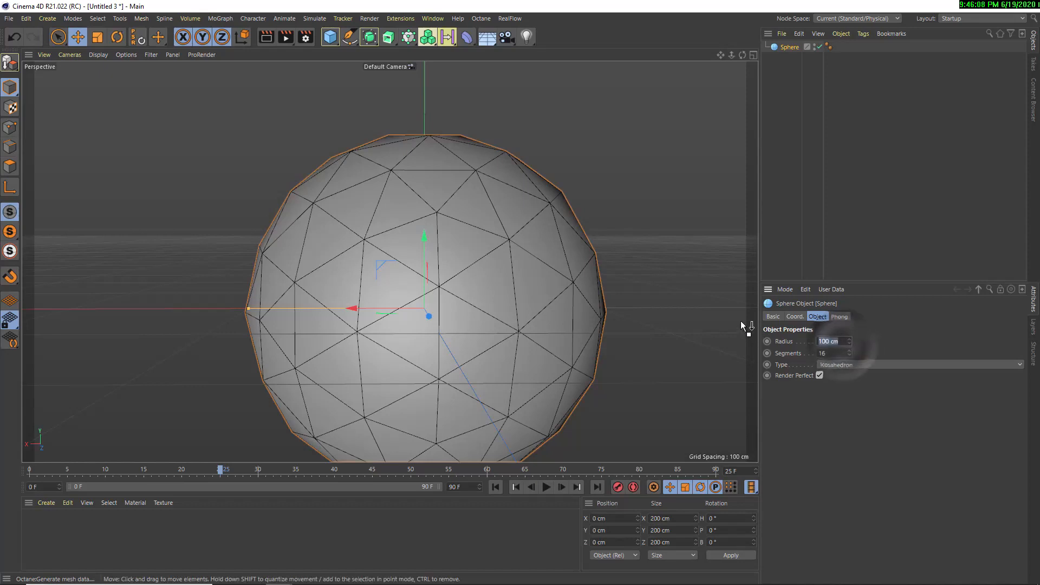
pyautogui.press('Return')
pyautogui.scroll(4, 434, 265)
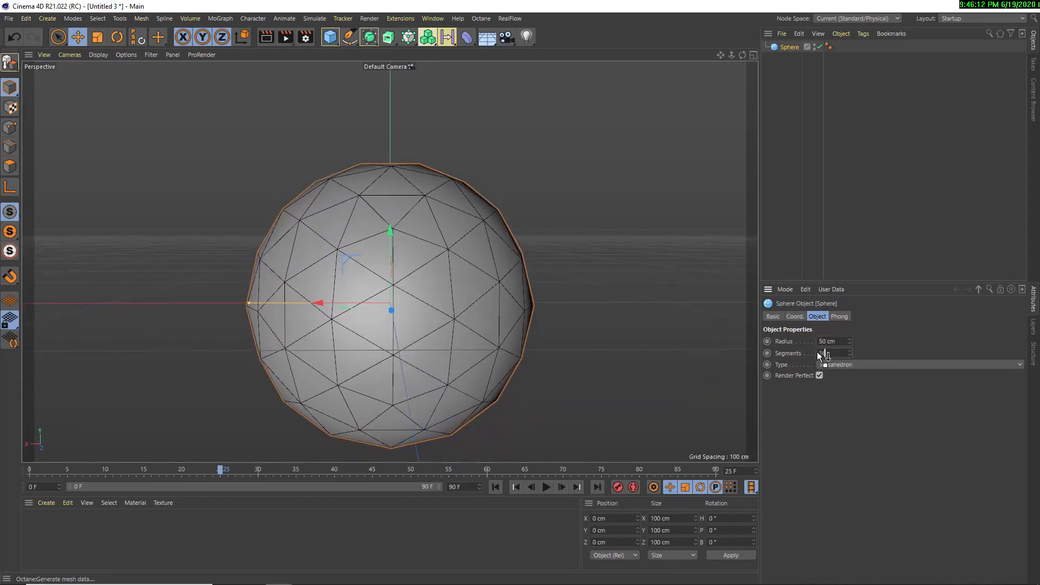
# Raise the sphere's segments to 40 and, after checking the mesh, to 60
pyautogui.moveTo(817, 353); pyautogui.dragTo(795, 350)
pyautogui.write('40')
pyautogui.press('Return')
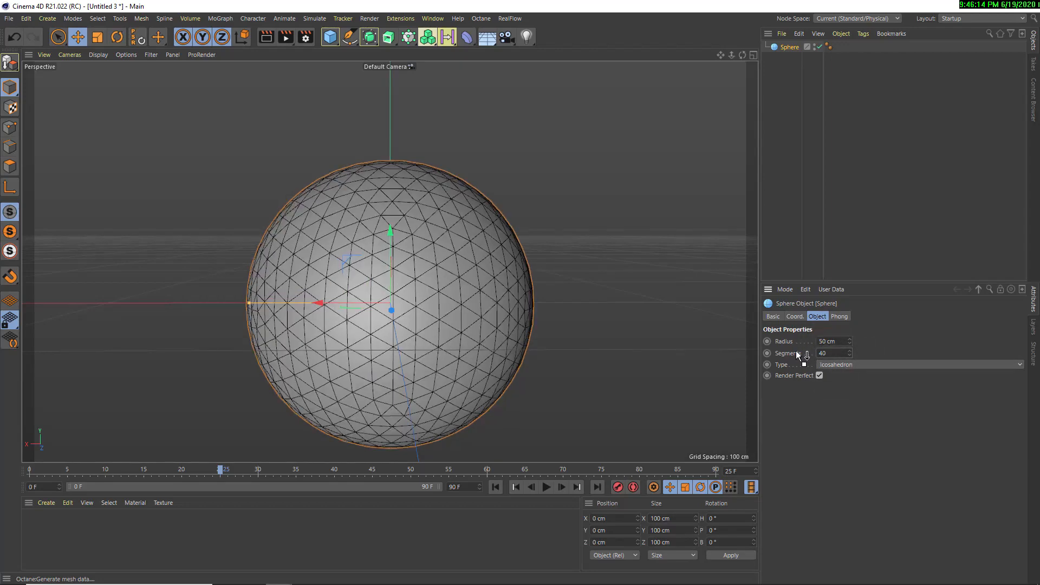
pyautogui.keyDown('alt'); pyautogui.moveTo(358, 320); pyautogui.dragTo(379, 342); pyautogui.keyUp('alt')
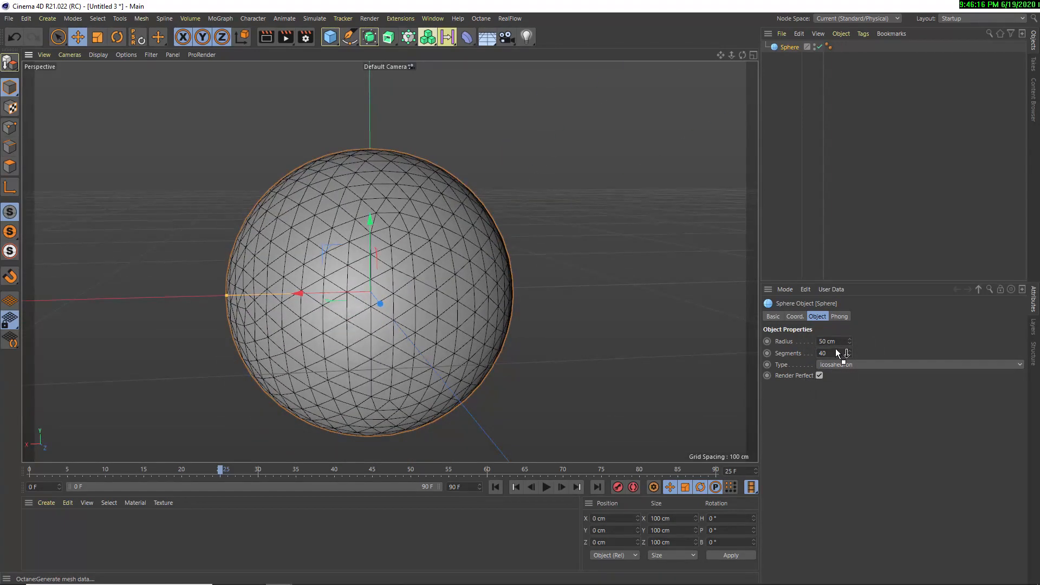
pyautogui.moveTo(835, 349); pyautogui.dragTo(778, 349)
pyautogui.write('60')
pyautogui.press('Return')
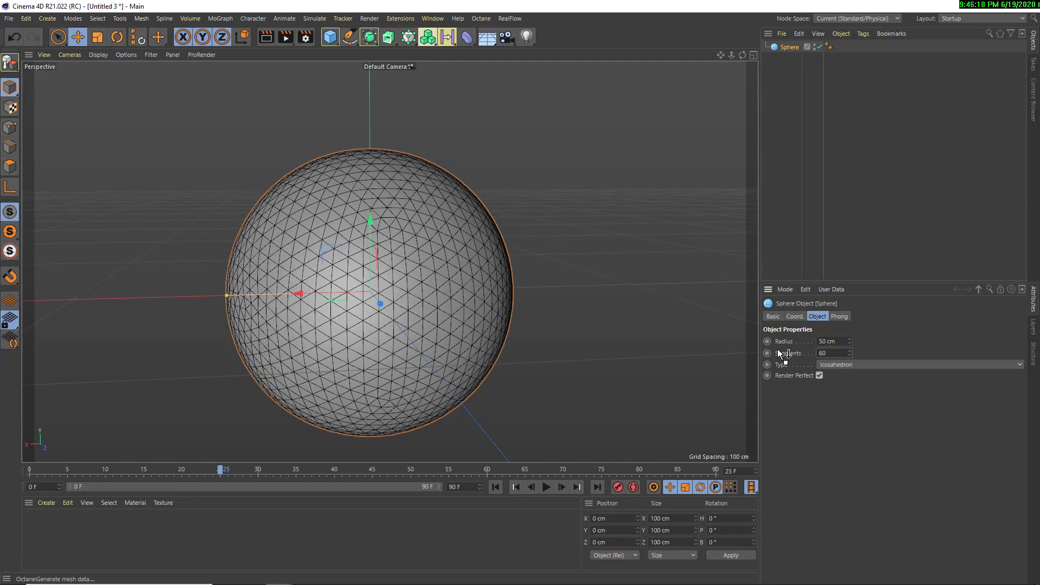
# Add a Displacer deformer as a child of the sphere and load a Noise shader into it
pyautogui.click(463, 36)
pyautogui.click(513, 170)
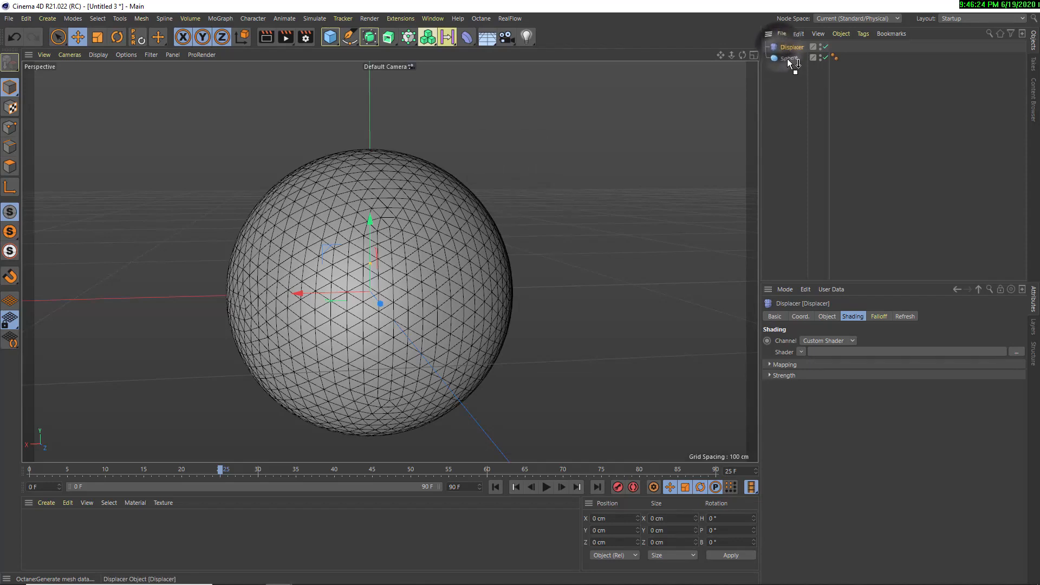
pyautogui.moveTo(788, 58); pyautogui.dragTo(786, 58)
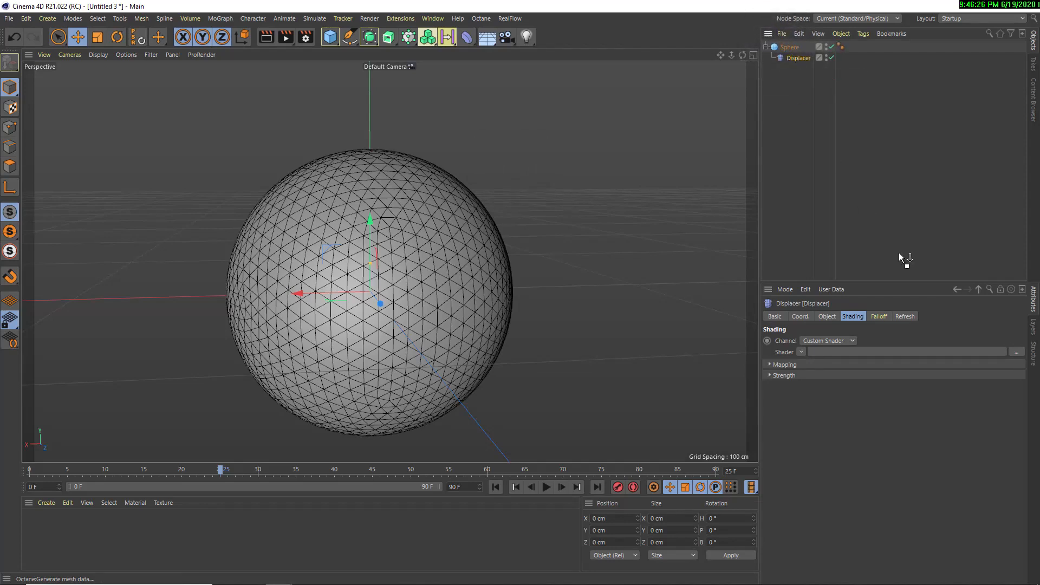
pyautogui.click(802, 353)
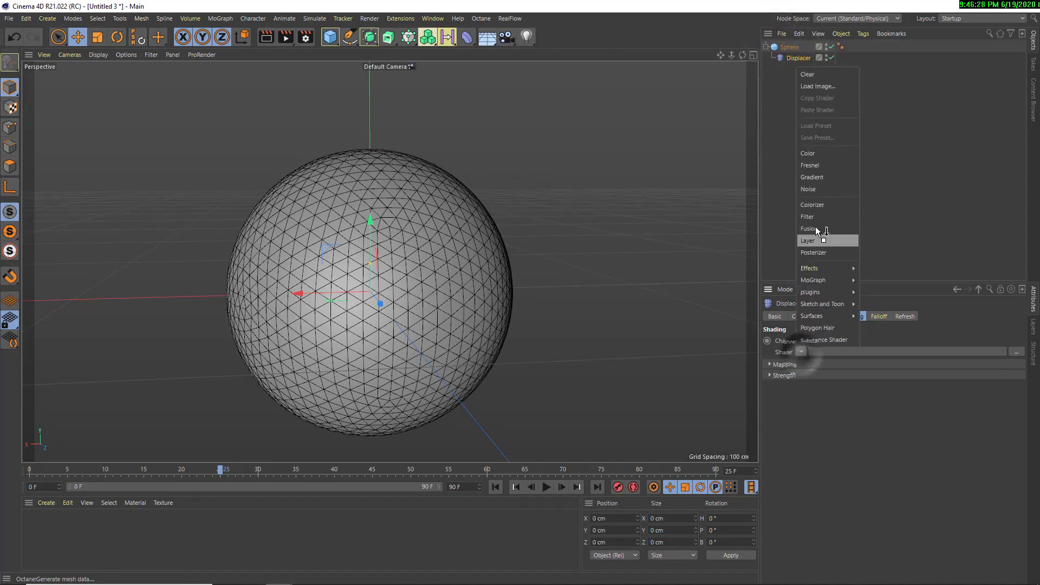
pyautogui.click(811, 190)
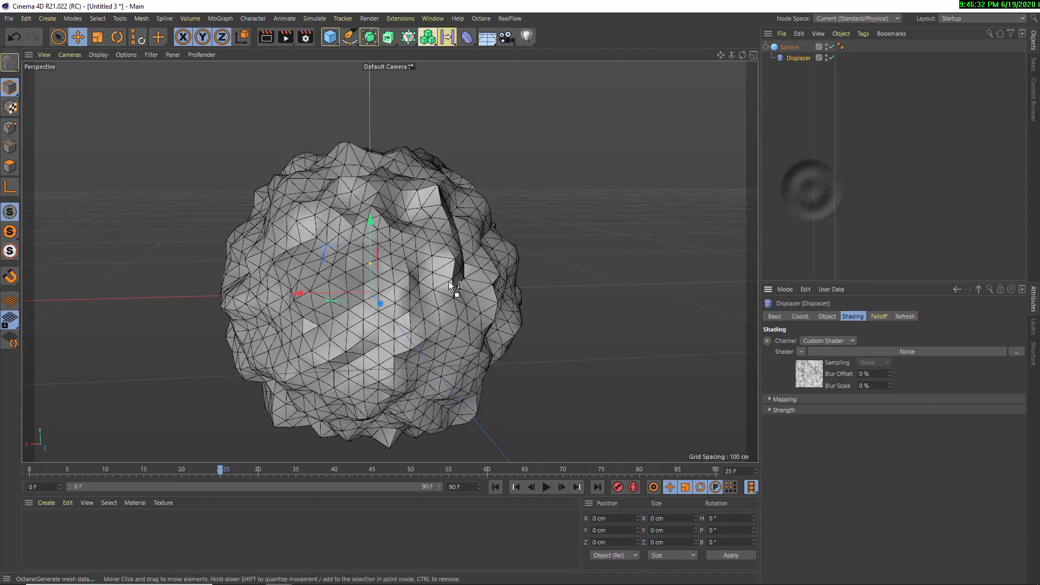
pyautogui.keyDown('alt'); pyautogui.moveTo(448, 282); pyautogui.dragTo(482, 209); pyautogui.keyUp('alt')
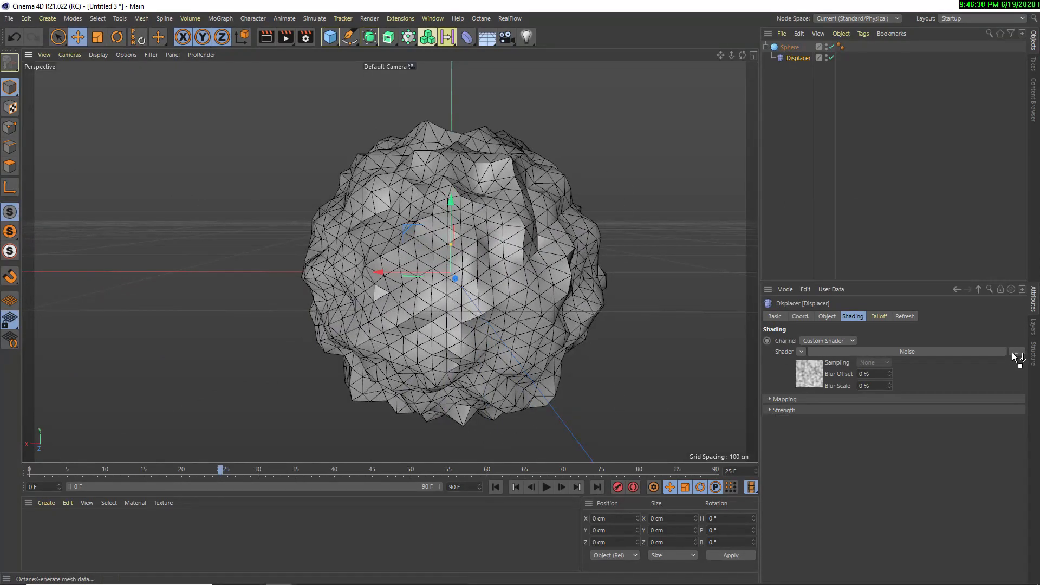
# Open the Displacer's Noise shader settings and try global scales of 700% and 0%
pyautogui.click(928, 353)
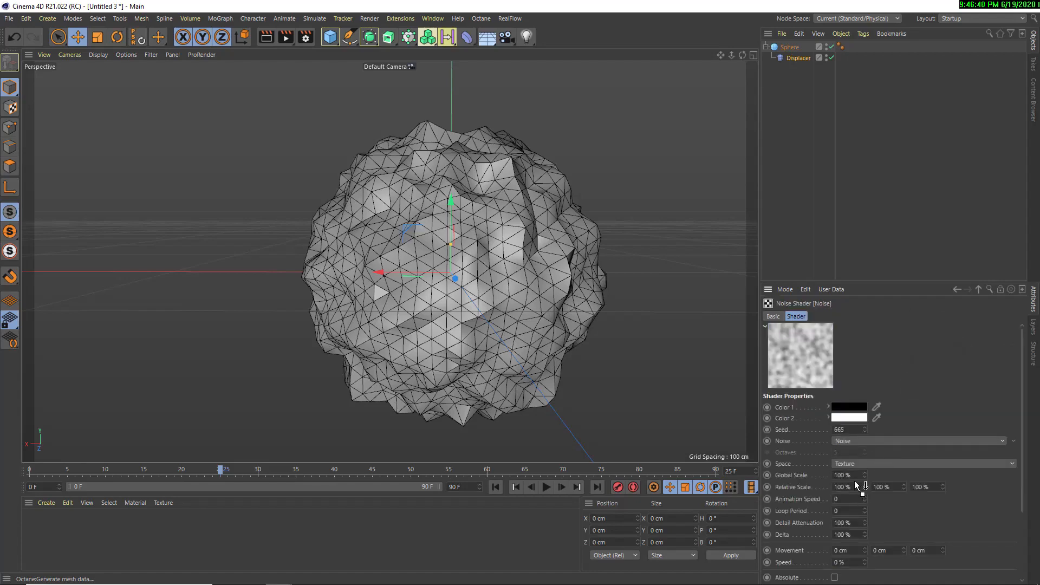
pyautogui.write('700')
pyautogui.press('Return')
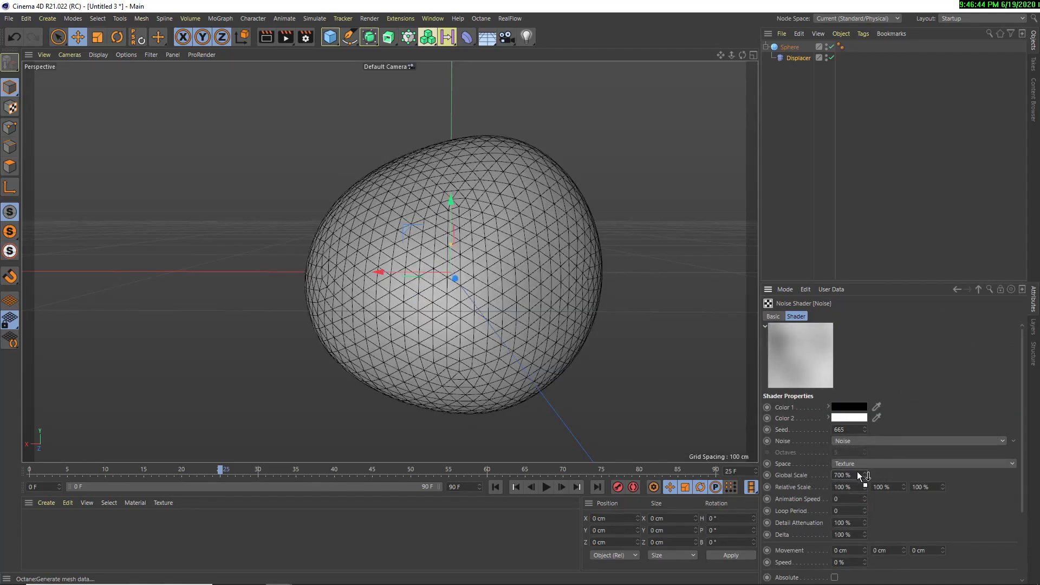
pyautogui.write('0')
pyautogui.press('Return')
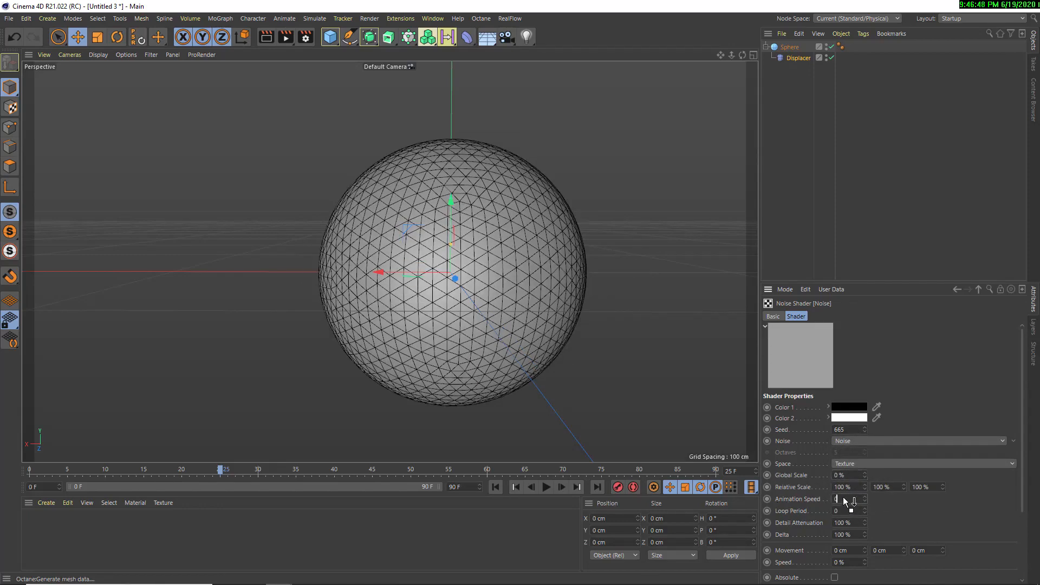
# Set the noise's animation speed to 1 and start playing the animation
pyautogui.click(951, 507)
pyautogui.click(843, 500)
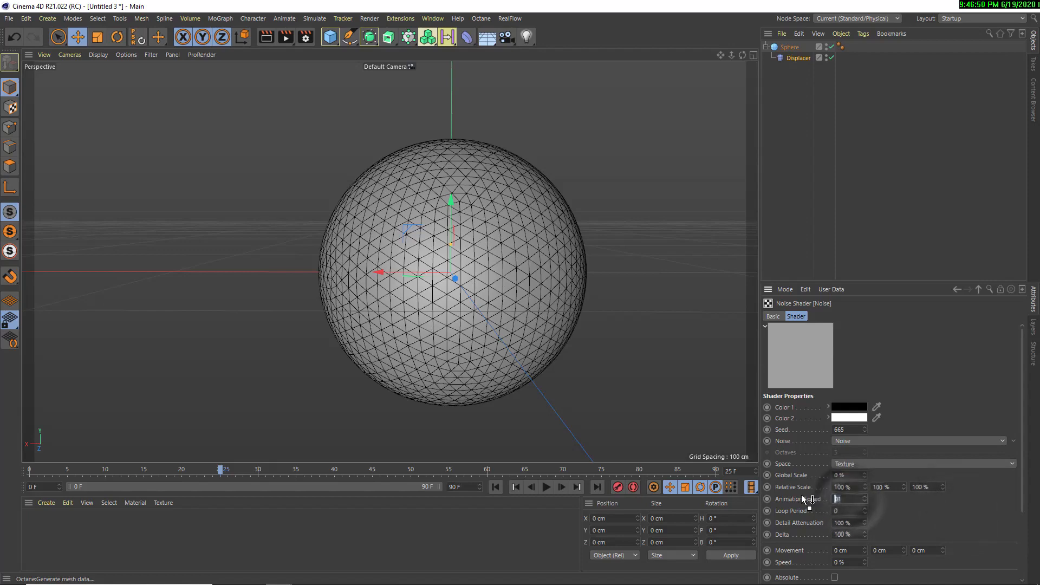
pyautogui.write('1')
pyautogui.press('Return')
pyautogui.click(546, 487)
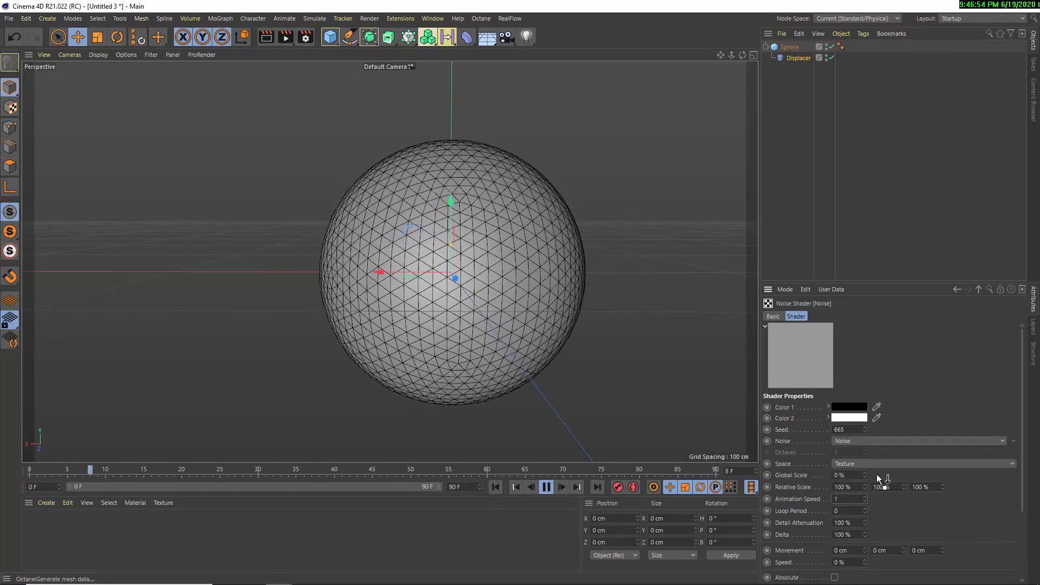
# Try a noise global scale of 500%, settle on 400%, and examine the deforming sphere from other angles during playback
pyautogui.click(844, 474)
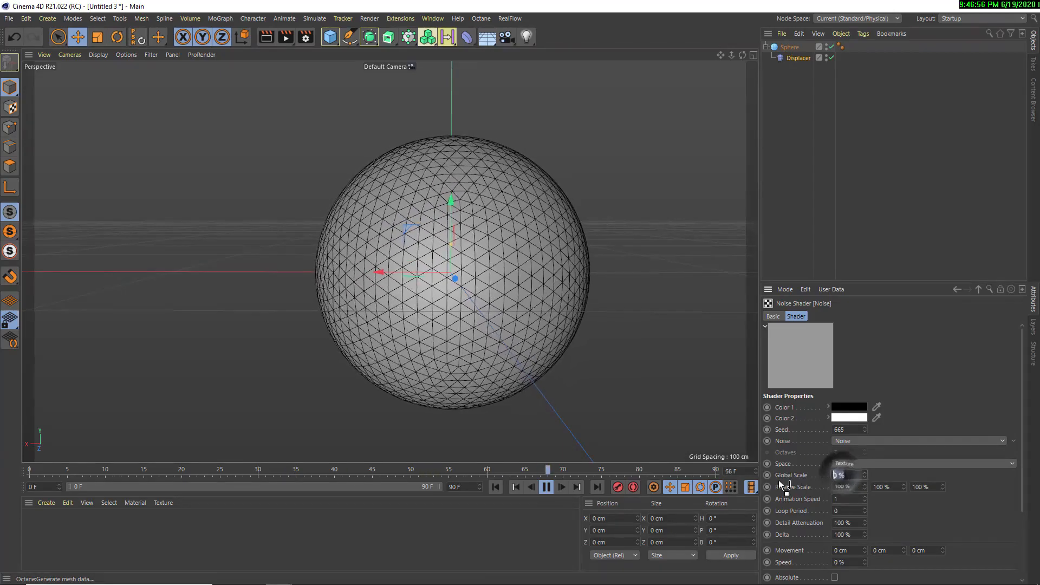
pyautogui.write('500')
pyautogui.press('Return')
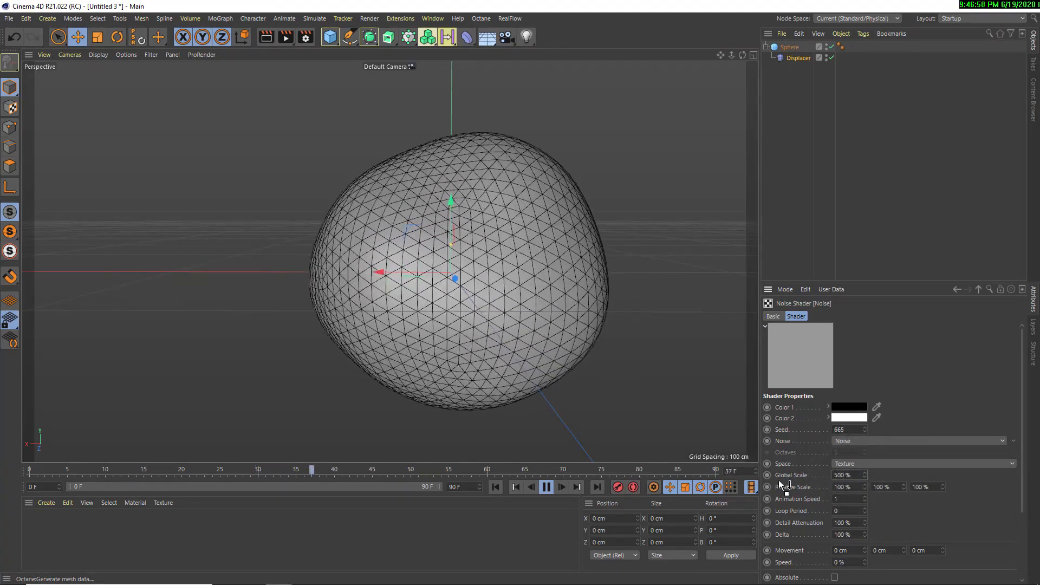
pyautogui.click(845, 475)
pyautogui.write('400')
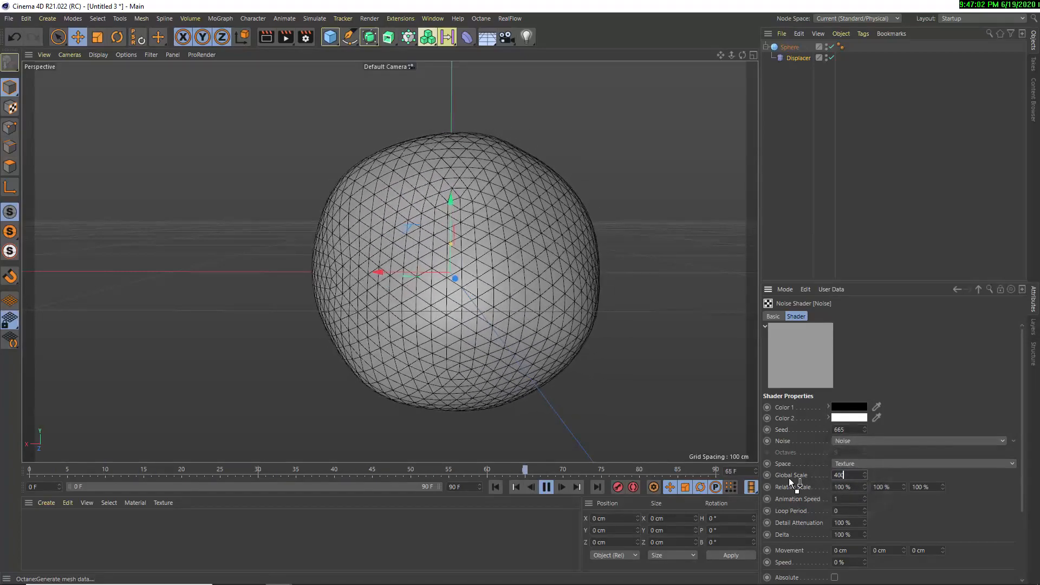
pyautogui.press('Return')
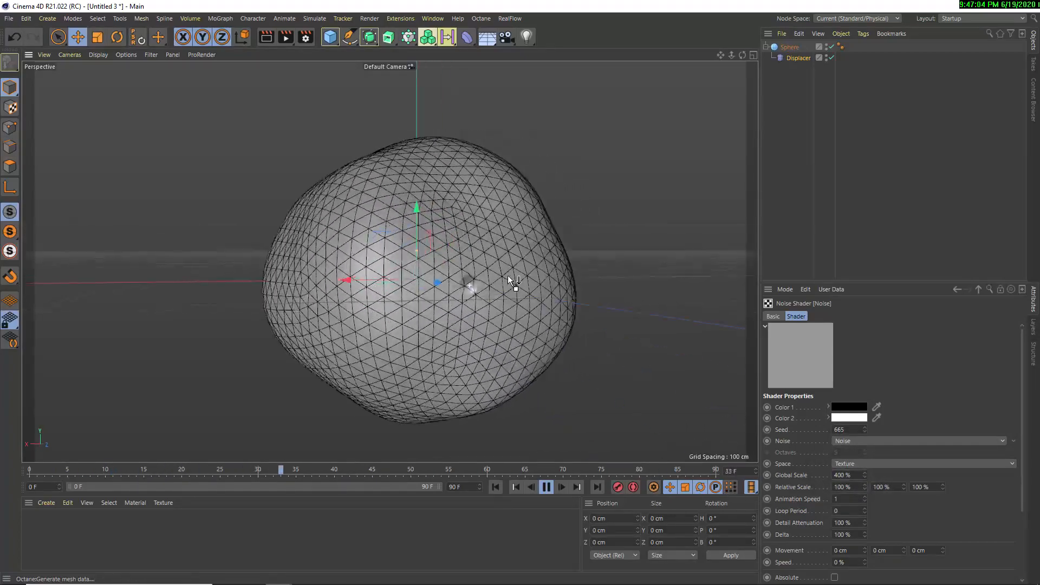
pyautogui.keyDown('alt'); pyautogui.moveTo(508, 275); pyautogui.dragTo(449, 263); pyautogui.keyUp('alt')
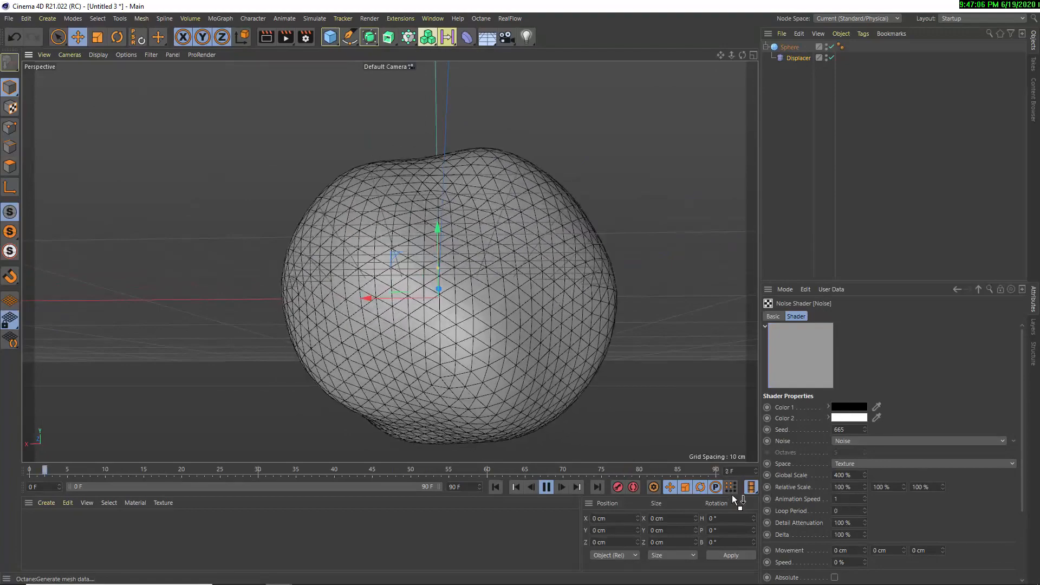
# Wrap the Displacer's Noise in a Layer shader and open the Layer shader's settings
pyautogui.click(957, 289)
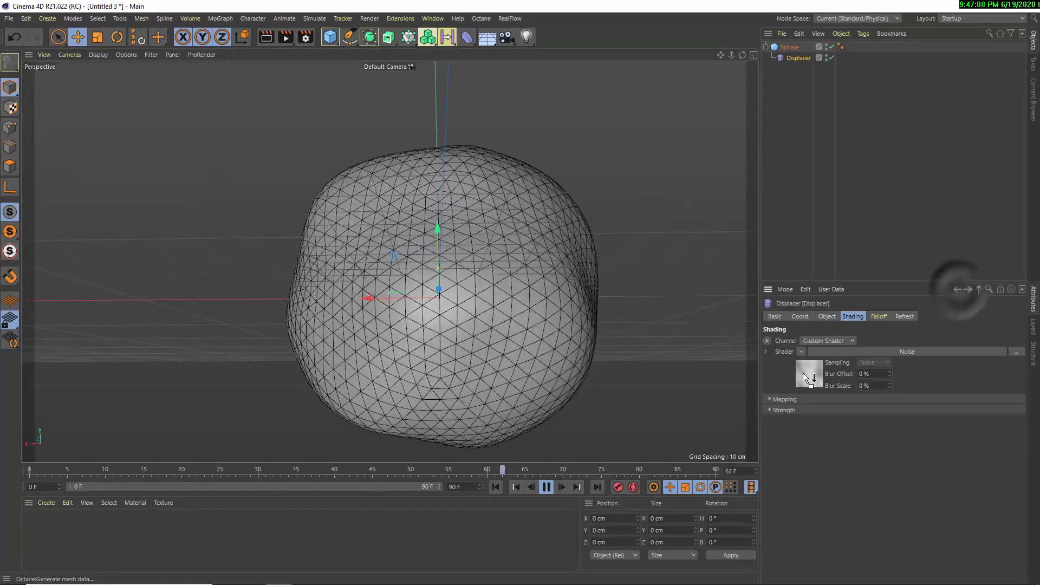
pyautogui.click(800, 351)
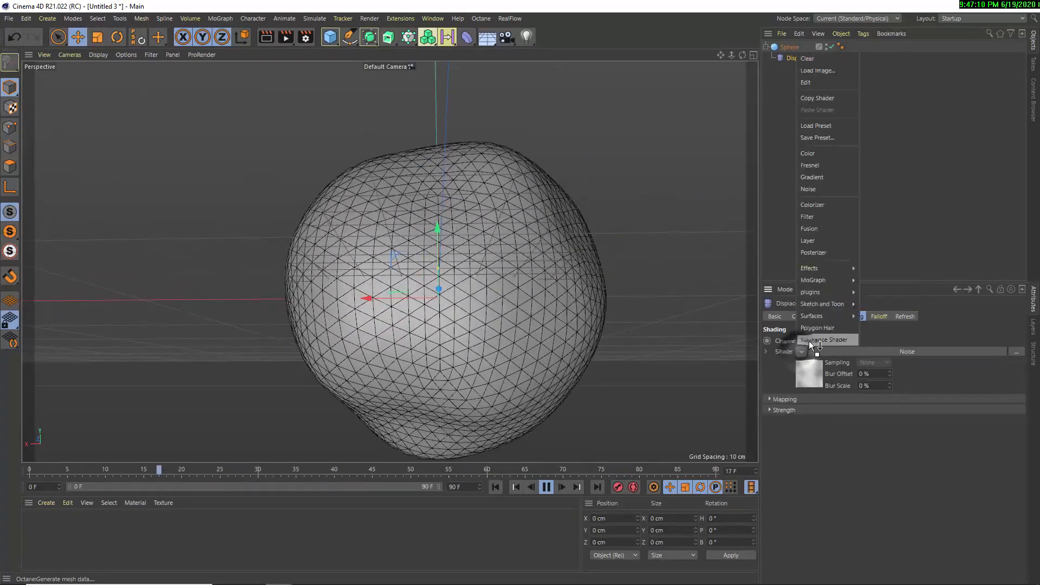
pyautogui.click(799, 352)
pyautogui.click(800, 351)
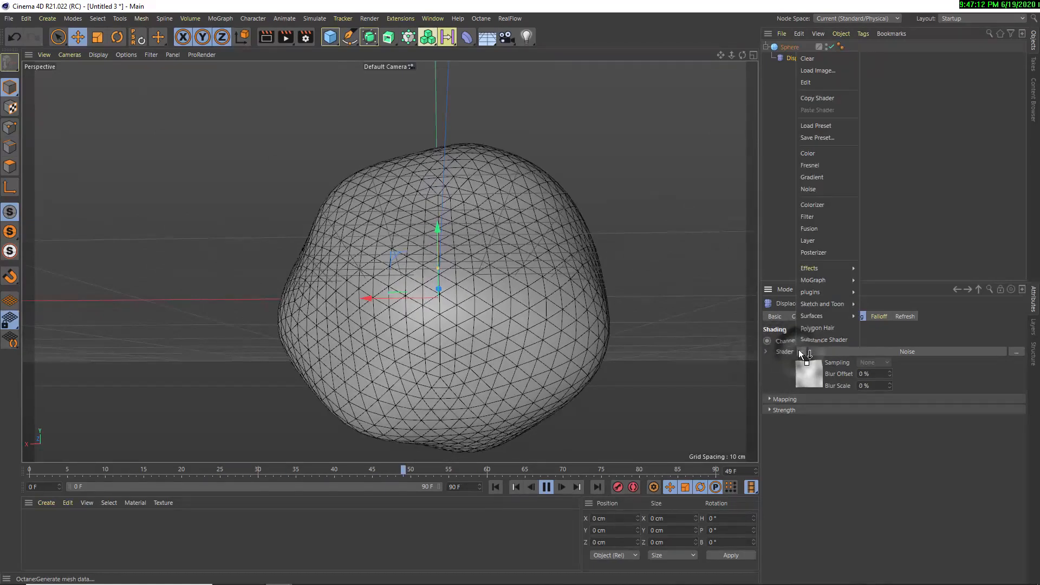
pyautogui.moveTo(827, 309)
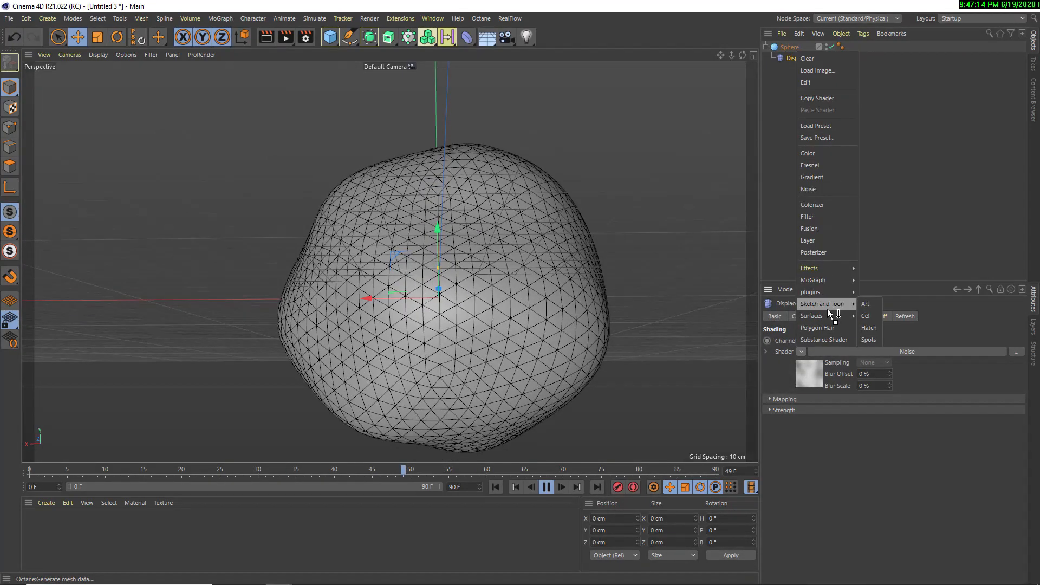
pyautogui.click(813, 243)
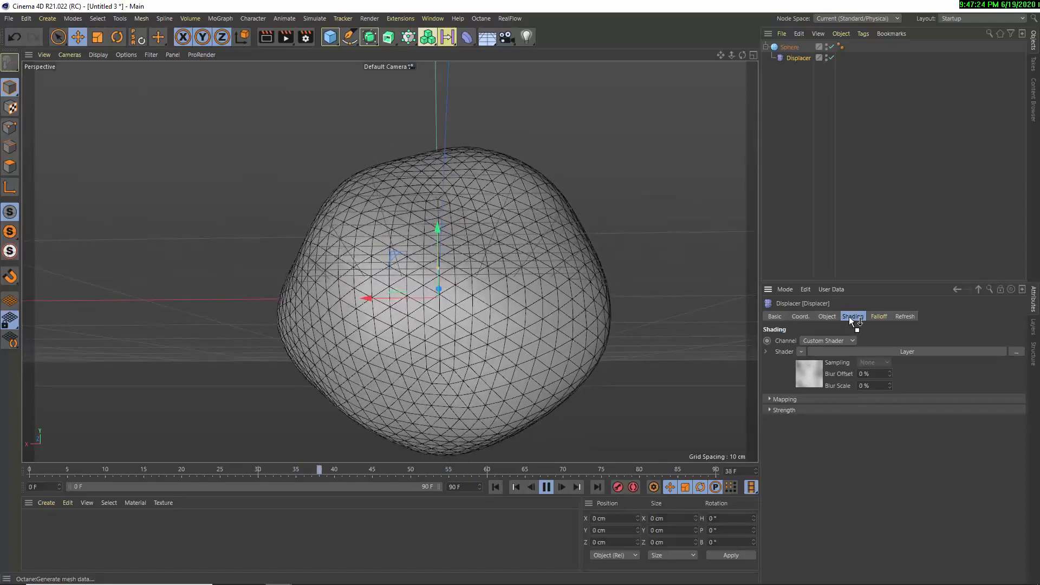
pyautogui.click(863, 353)
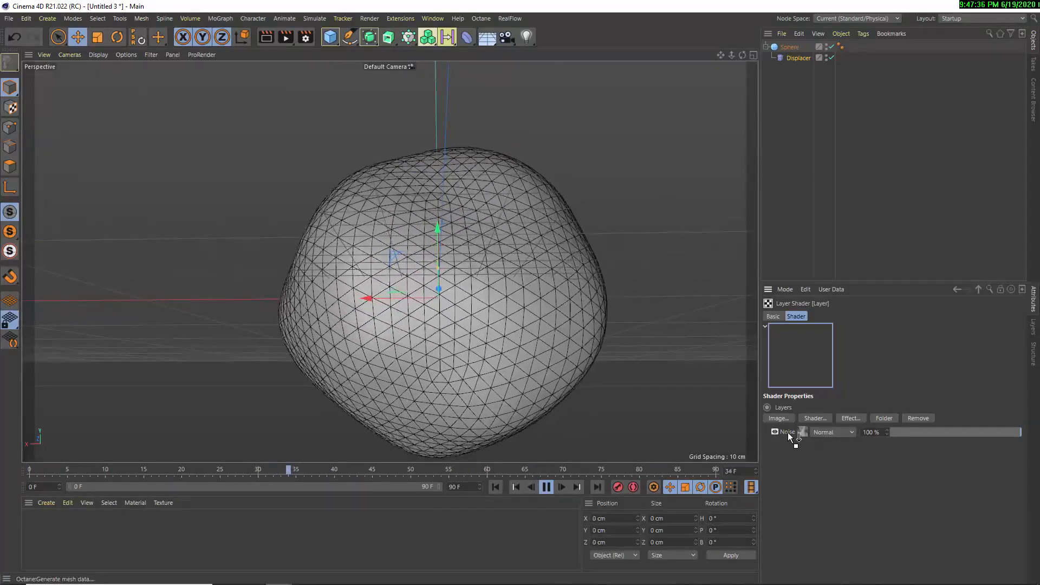
# Copy the Noise in the Layer shader, paste it as a second Noise layer, and stop playback
pyautogui.click(787, 431)
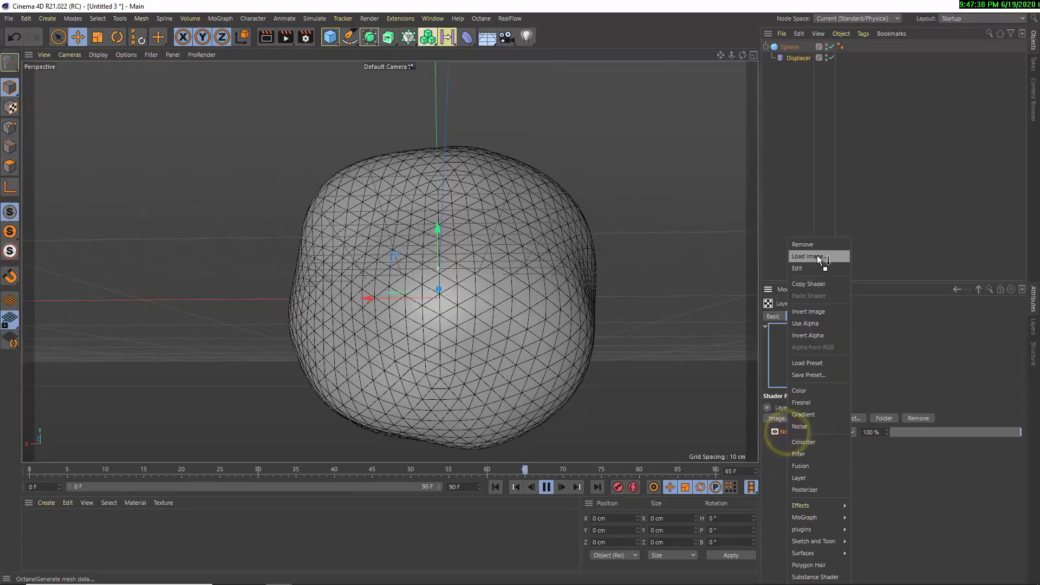
pyautogui.click(812, 280)
pyautogui.rightClick(785, 490)
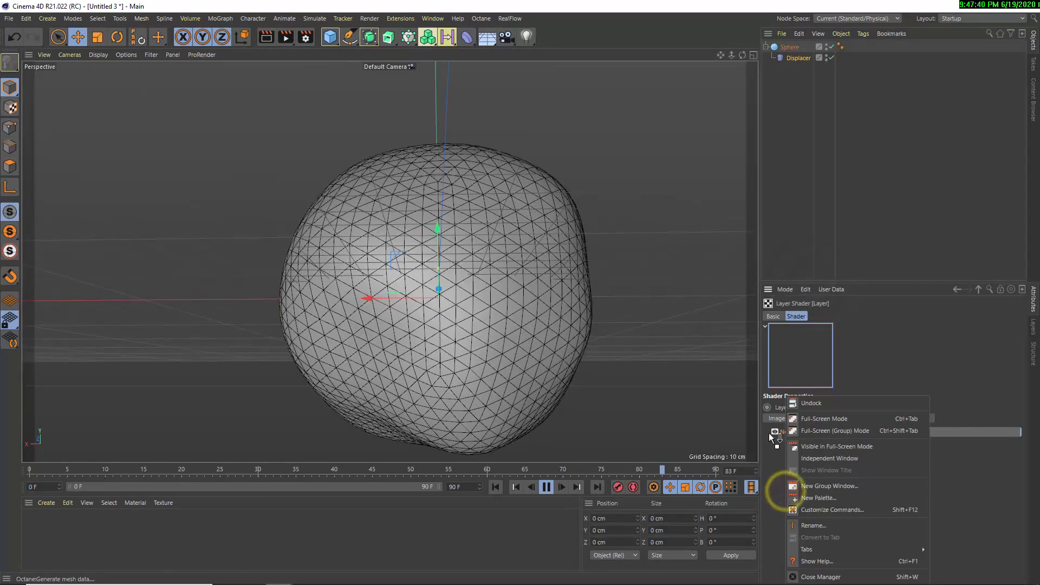
pyautogui.click(775, 433)
pyautogui.click(782, 432)
pyautogui.click(795, 295)
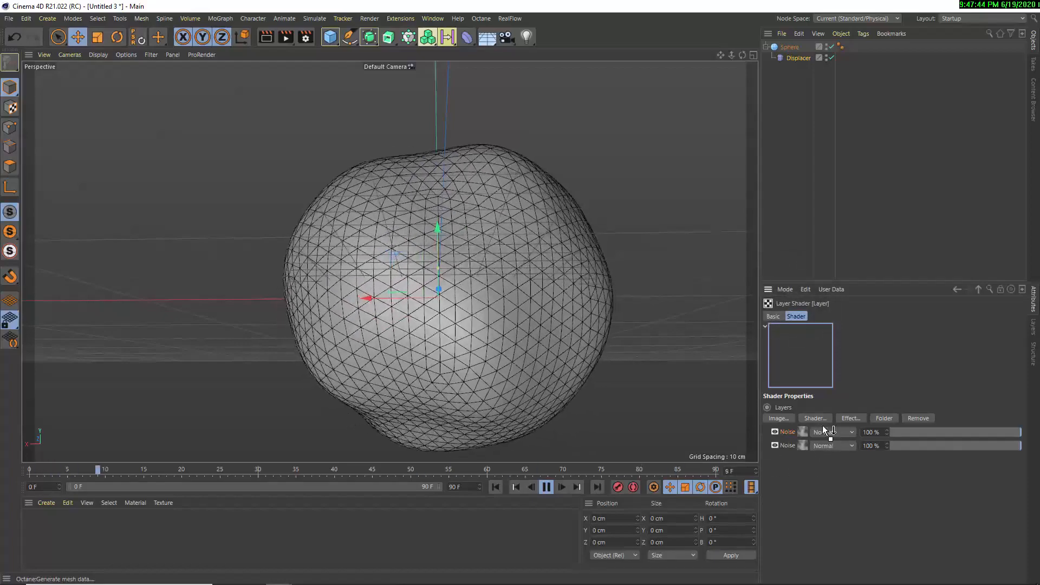
pyautogui.click(546, 487)
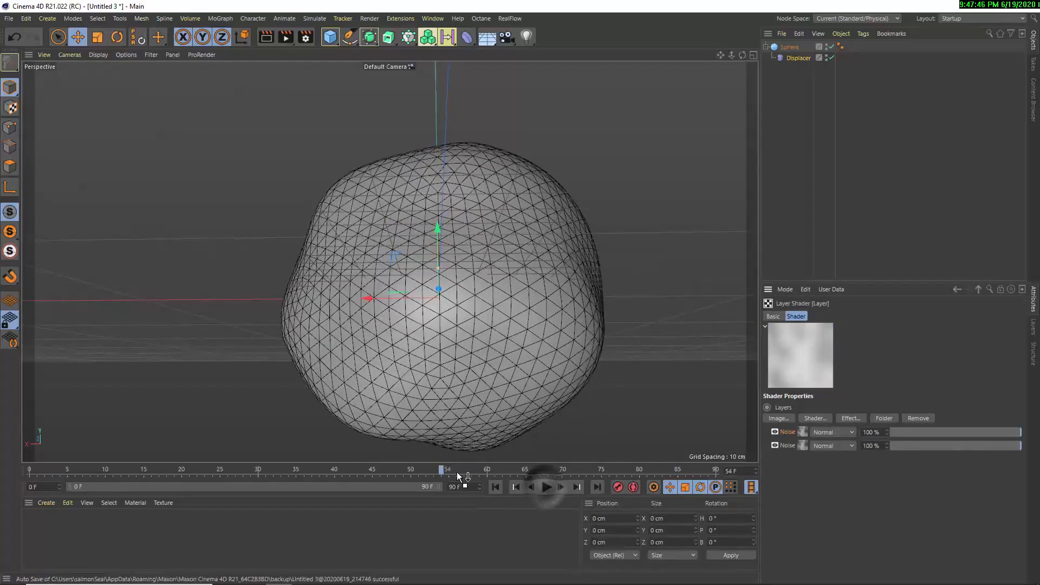
# Rewind the animation to frame 0 and set the upper Noise layer's global scale to 100%
pyautogui.moveTo(457, 473); pyautogui.dragTo(27, 470)
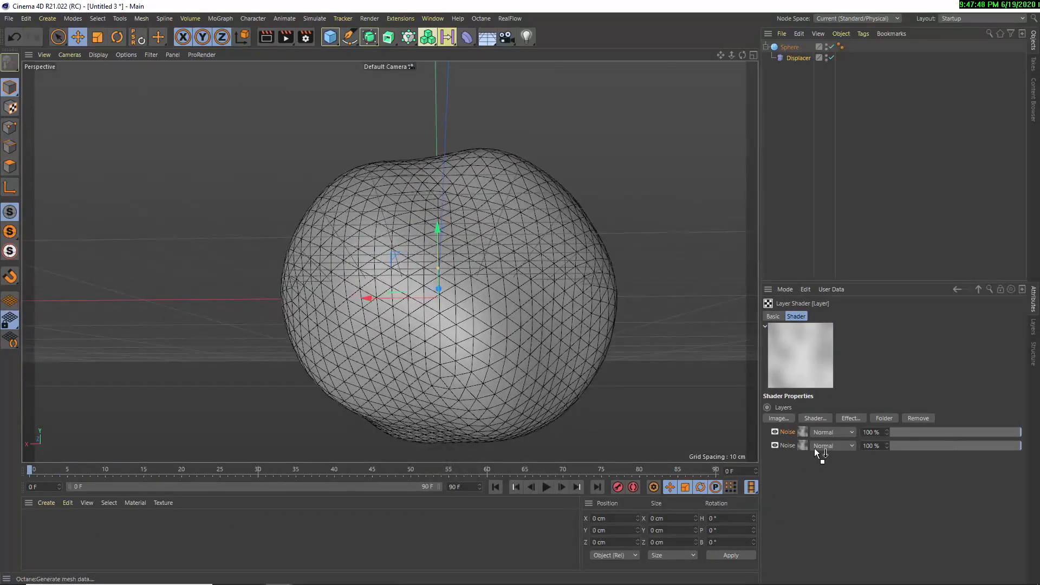
pyautogui.moveTo(791, 436); pyautogui.dragTo(392, 229)
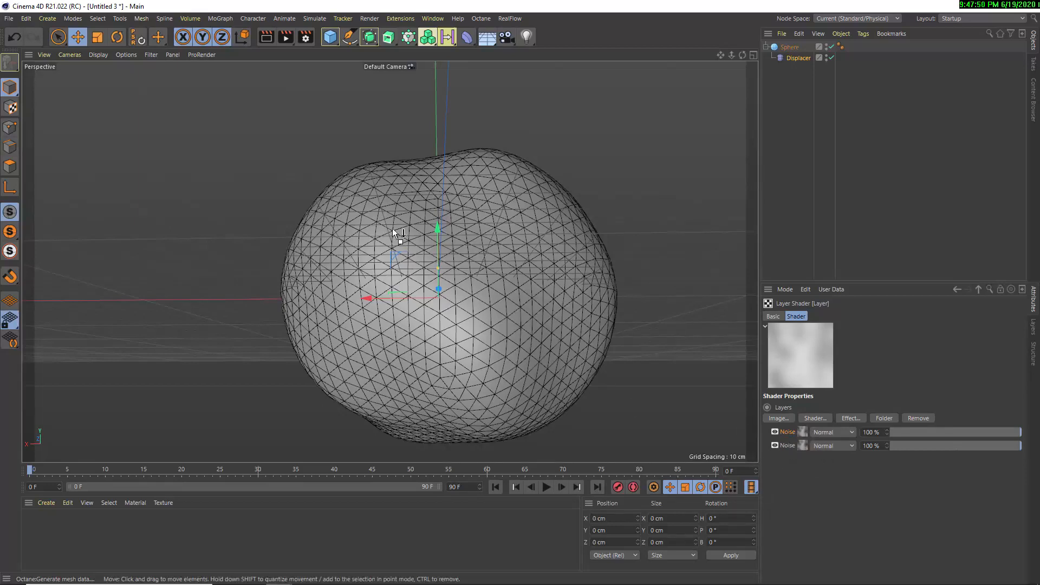
pyautogui.moveTo(583, 206); pyautogui.dragTo(815, 427)
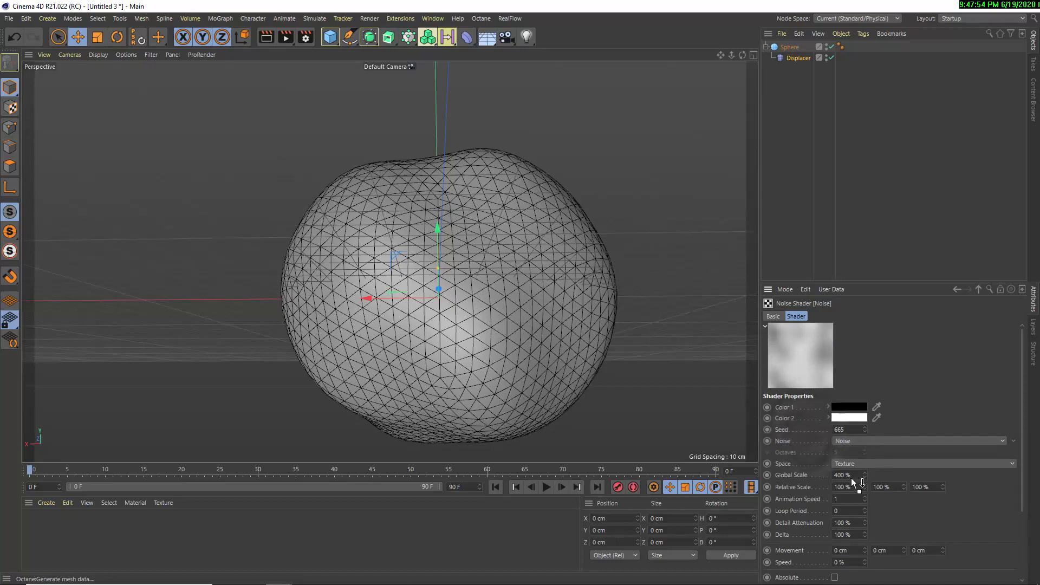
pyautogui.write('100')
pyautogui.press('Return')
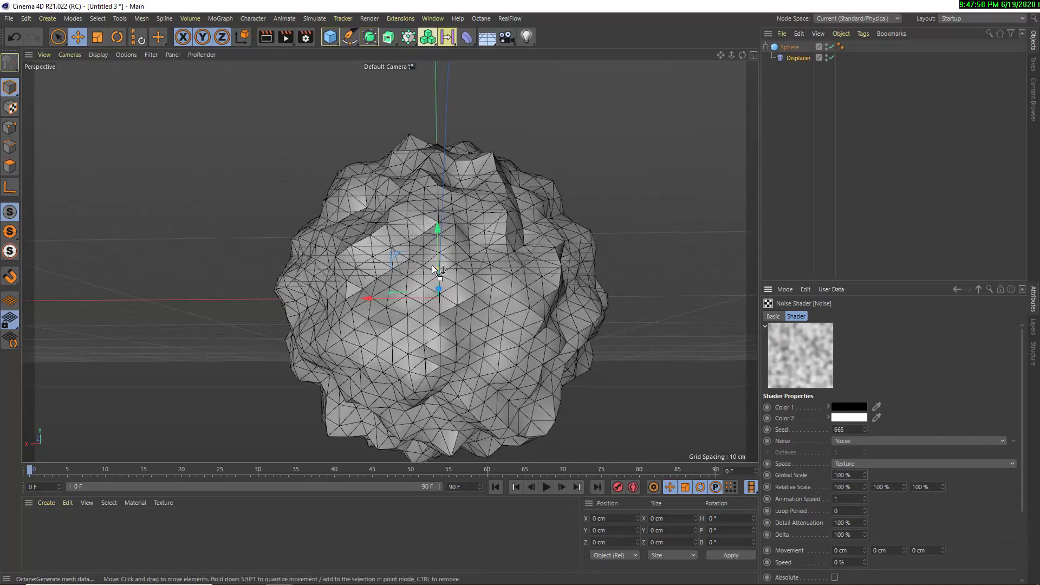
# Return to the Layer shader and set the upper Noise layer's blend mode to Multiply
pyautogui.click(957, 290)
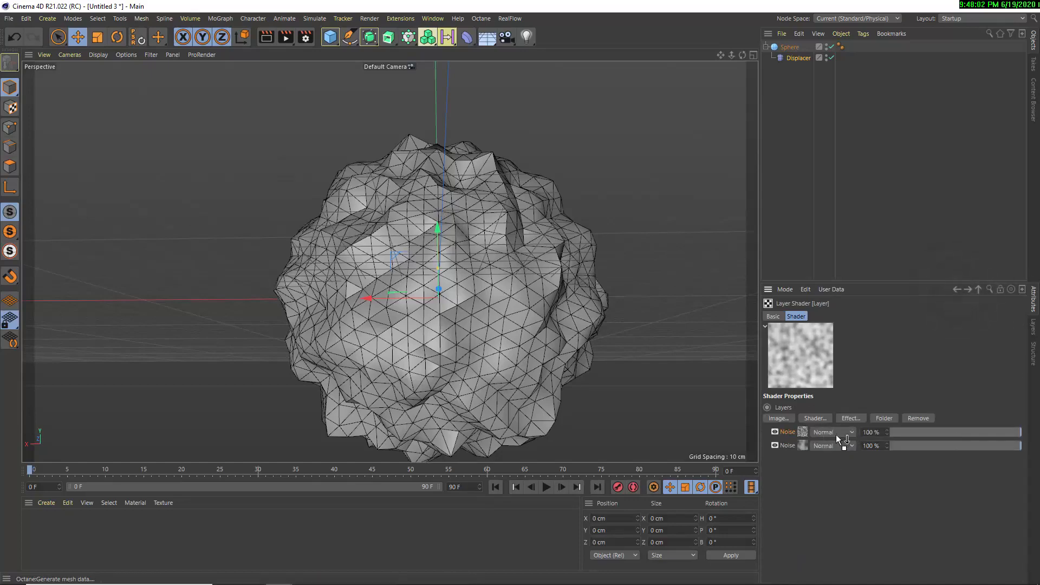
pyautogui.click(836, 433)
pyautogui.click(834, 182)
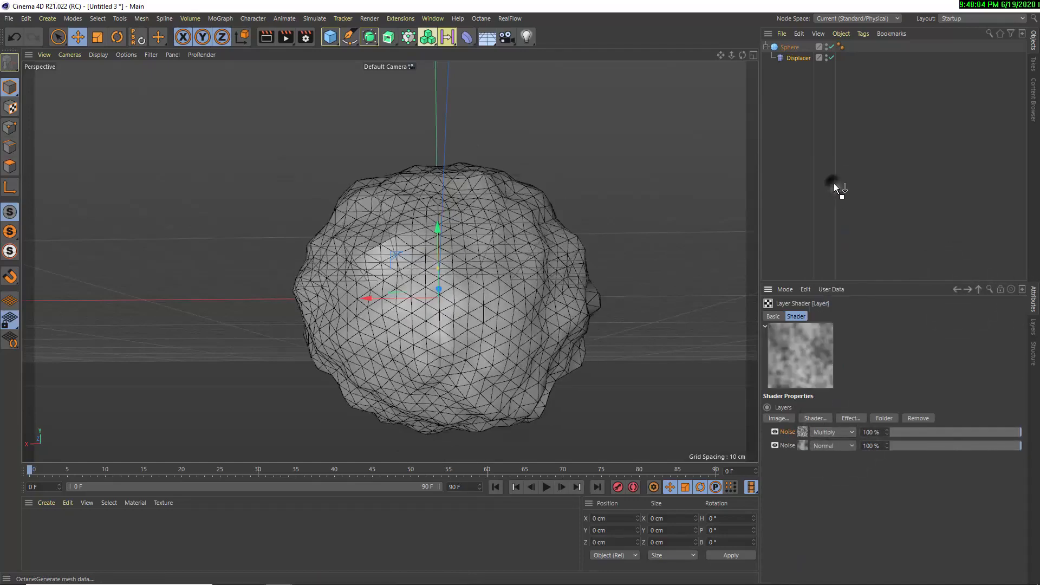
# Compare the animated deformation with the upper Noise layer hidden and shown, leaving the layer shown and the animation playing
pyautogui.click(775, 433)
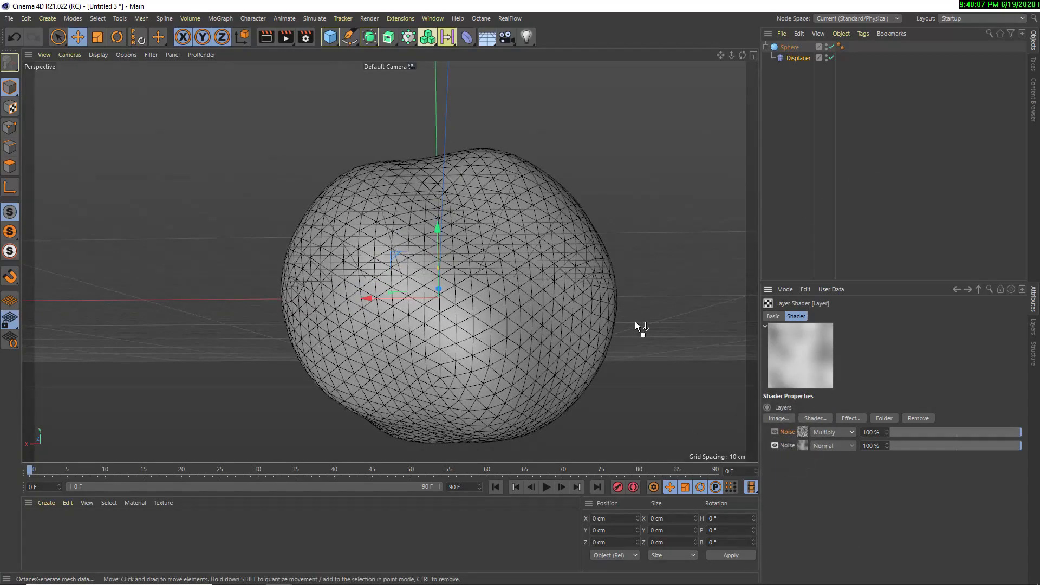
pyautogui.click(546, 487)
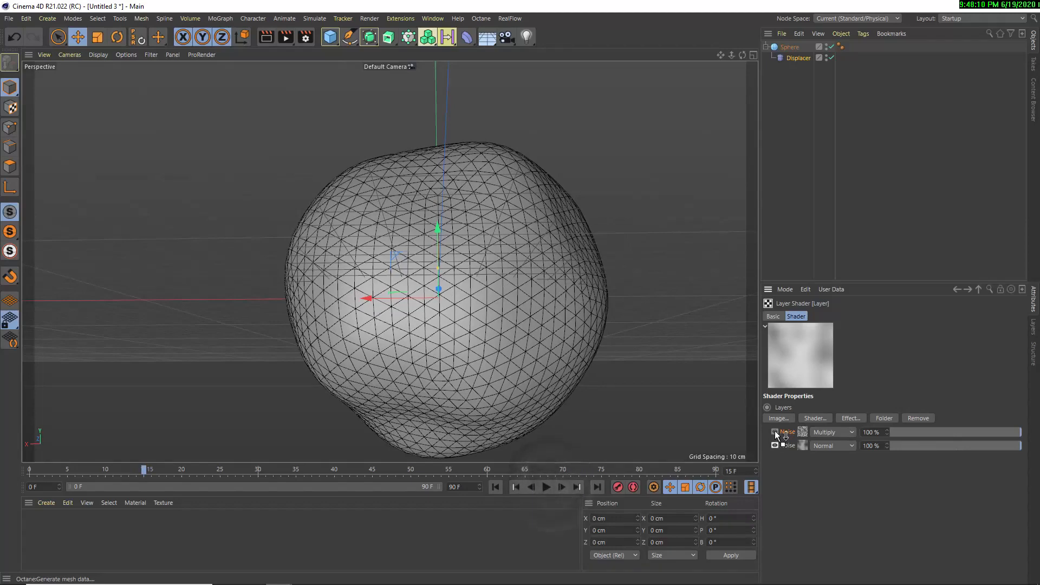
pyautogui.click(775, 432)
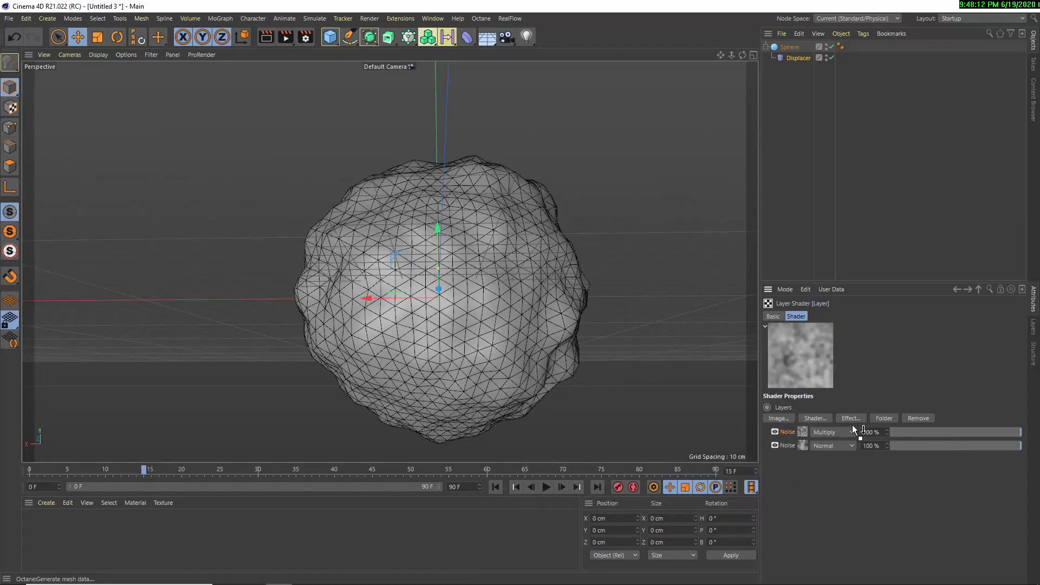
pyautogui.click(547, 487)
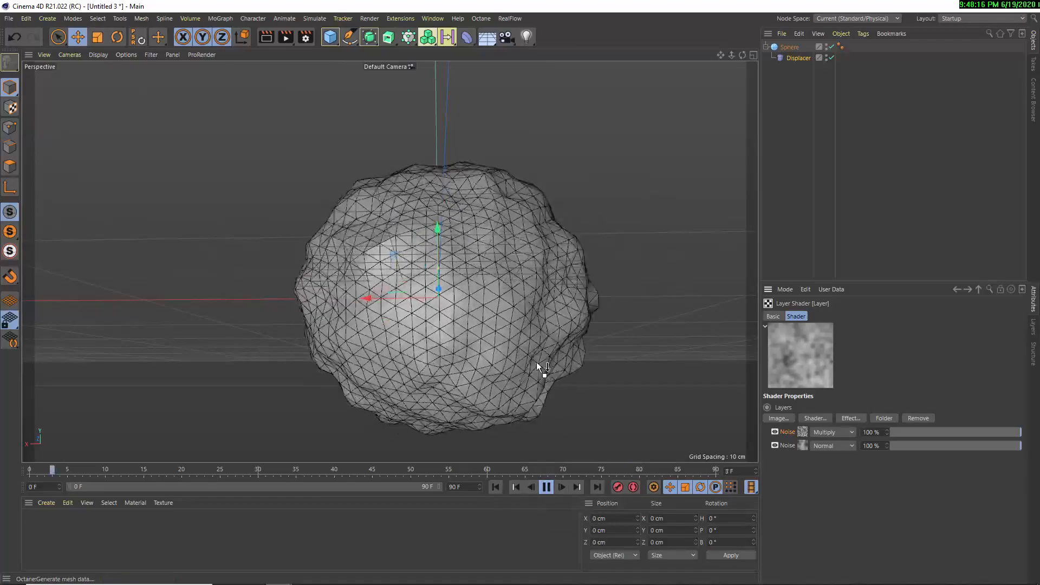
# Place the sphere inside a Subdivision Surface and deselect everything
pyautogui.click(774, 47)
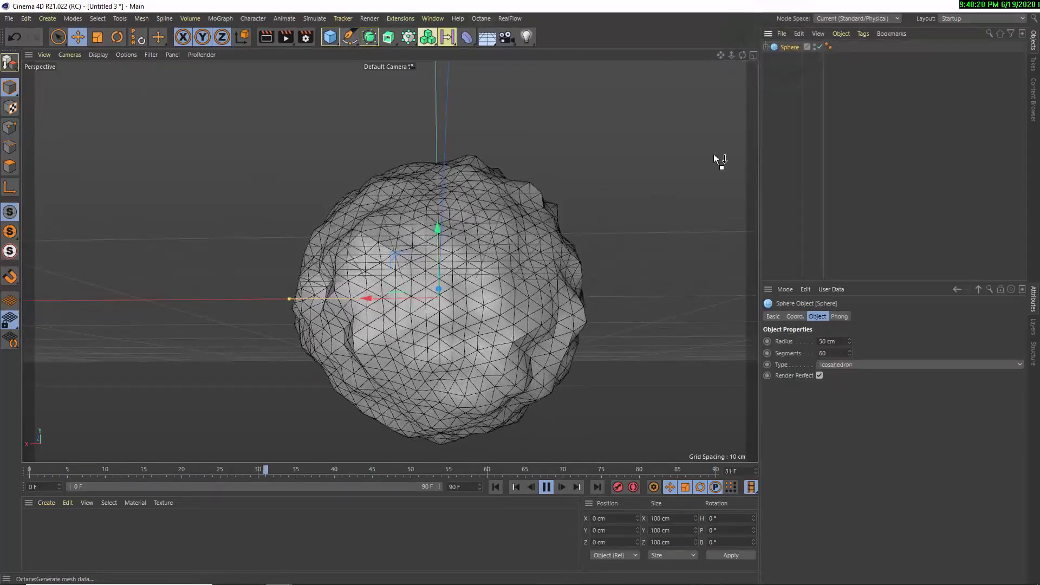
pyautogui.keyDown('alt'); pyautogui.click(369, 37); pyautogui.keyUp('alt')
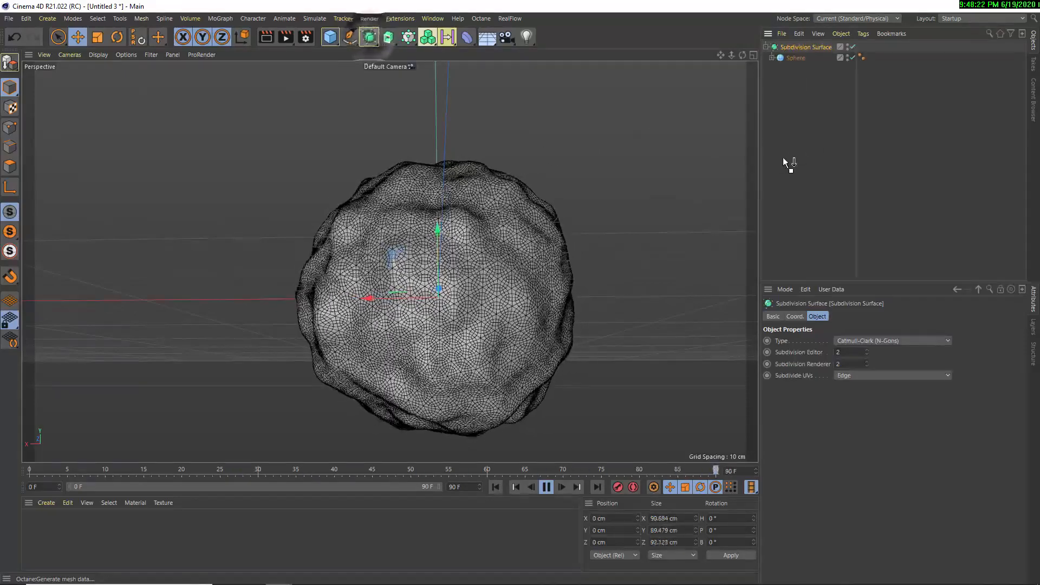
pyautogui.click(683, 180)
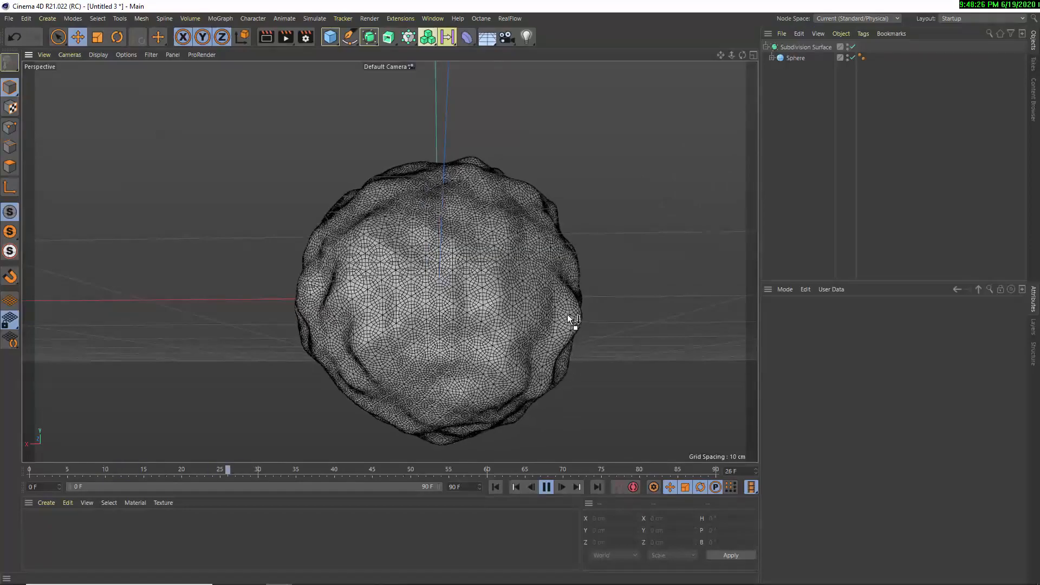
# Reopen the Displacer's Layer shader, copy its upper Noise layer and paste it as a third layer
pyautogui.click(771, 58)
pyautogui.click(796, 69)
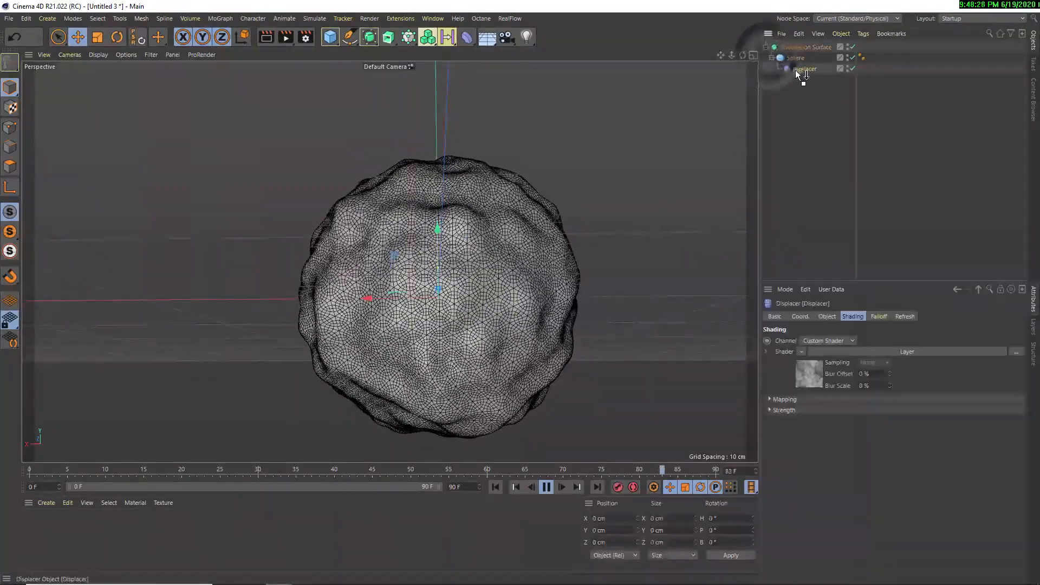
pyautogui.click(857, 352)
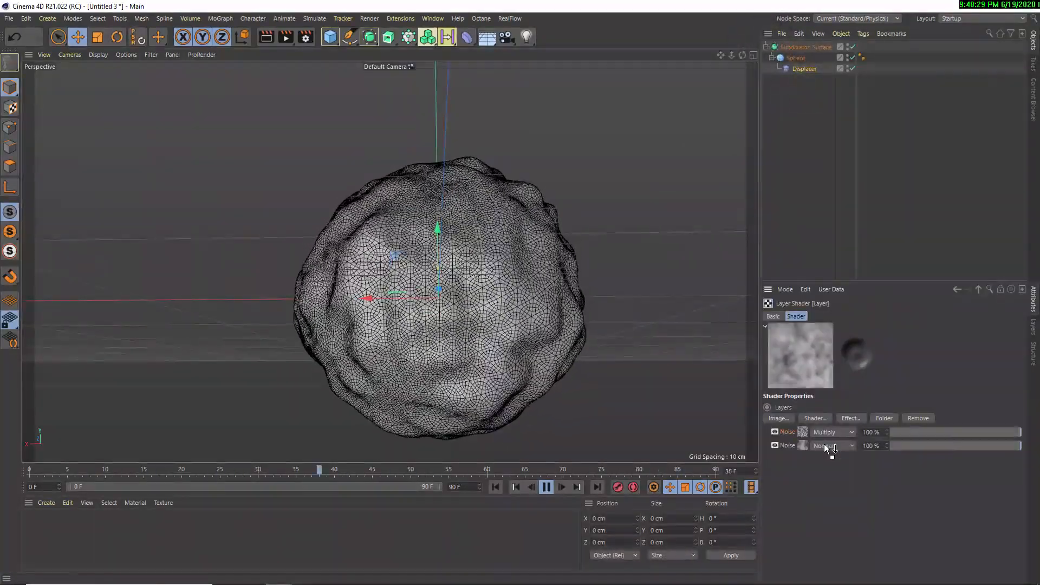
pyautogui.rightClick(787, 432)
pyautogui.click(815, 283)
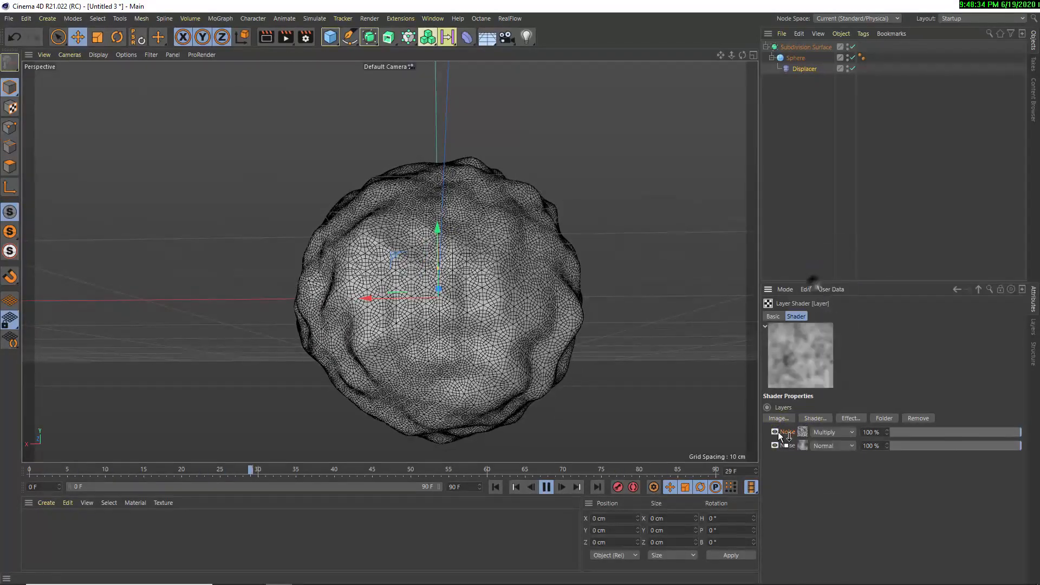
pyautogui.rightClick(781, 435)
pyautogui.click(803, 297)
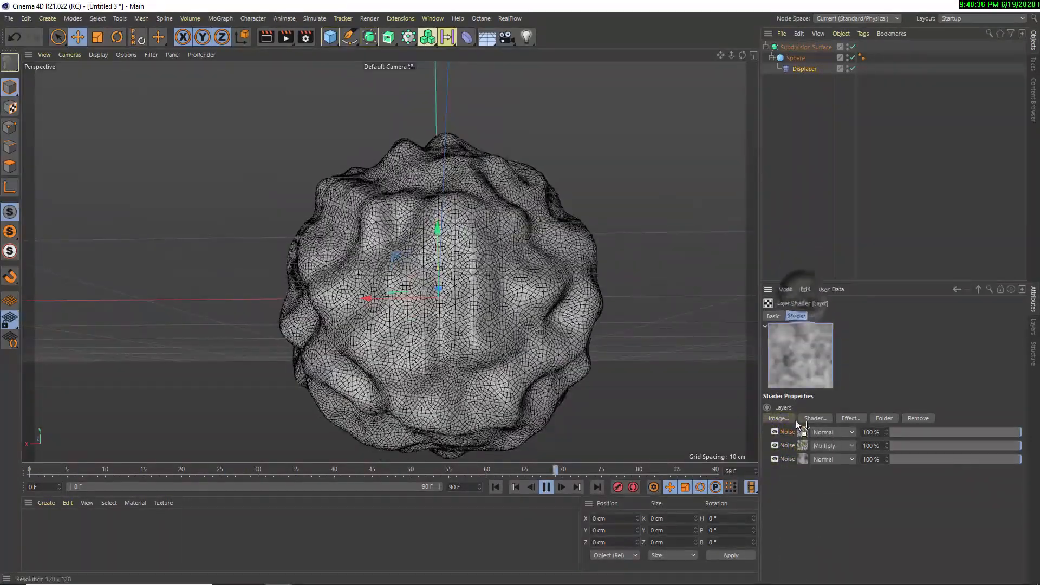
# Set the pasted top Noise layer's global scale to 50%
pyautogui.click(806, 432)
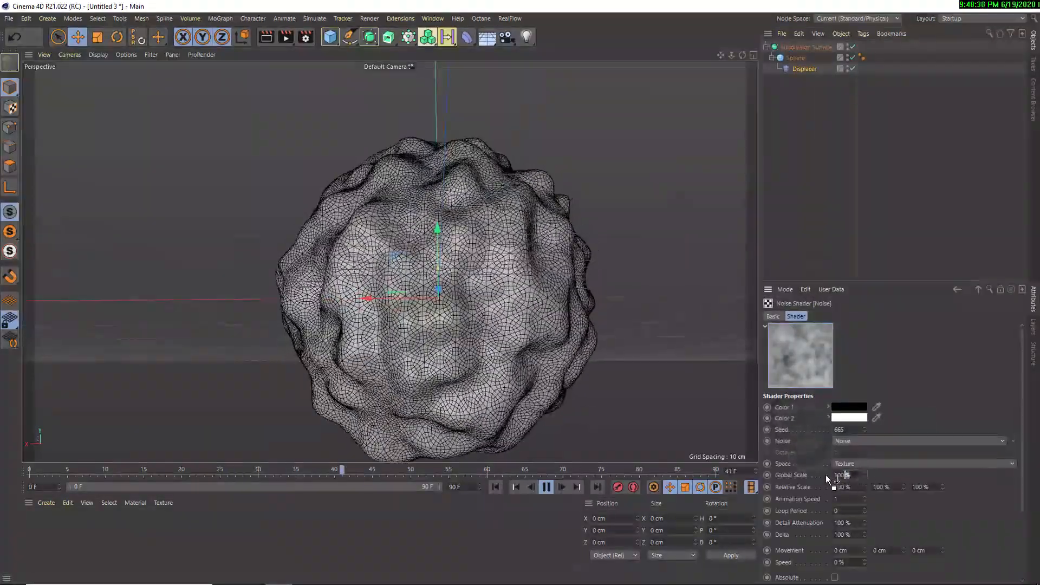
pyautogui.click(839, 475)
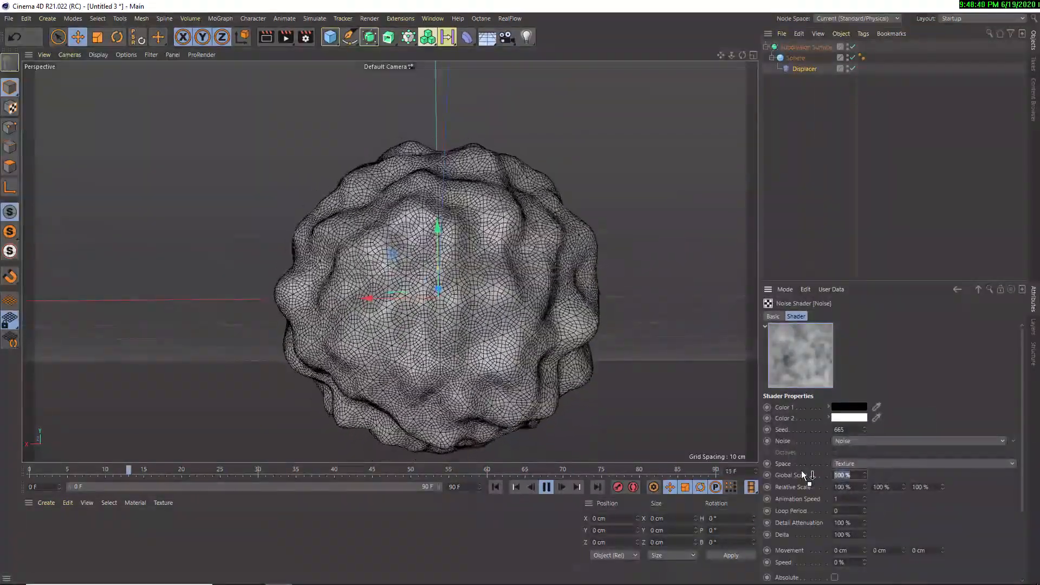
pyautogui.write('50')
pyautogui.press('Return')
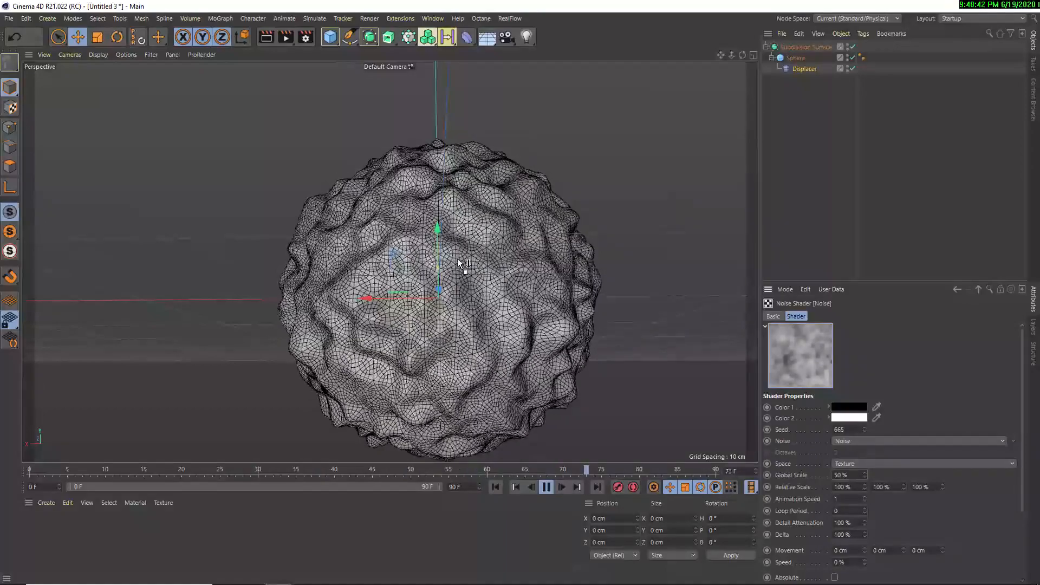
# Try the Screen and Hard Light blend modes on the top Noise layer, and settle on Multiply
pyautogui.click(957, 290)
pyautogui.click(845, 432)
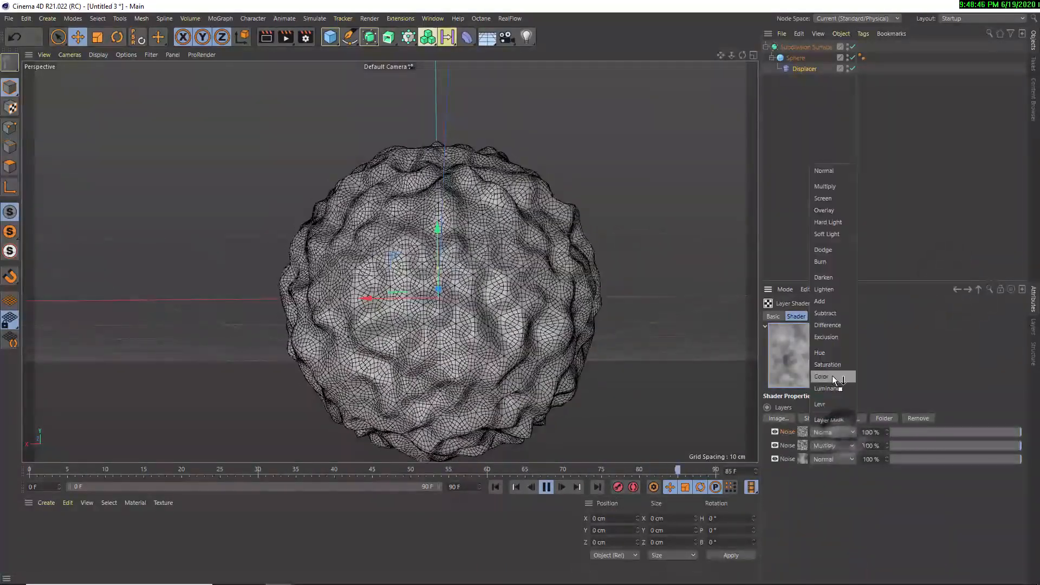
pyautogui.click(824, 198)
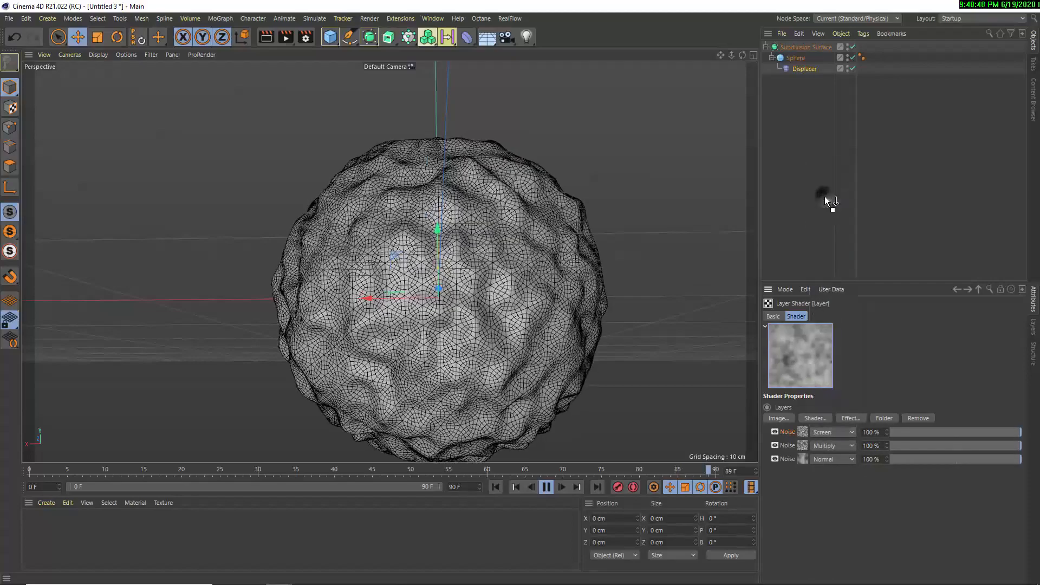
pyautogui.click(827, 432)
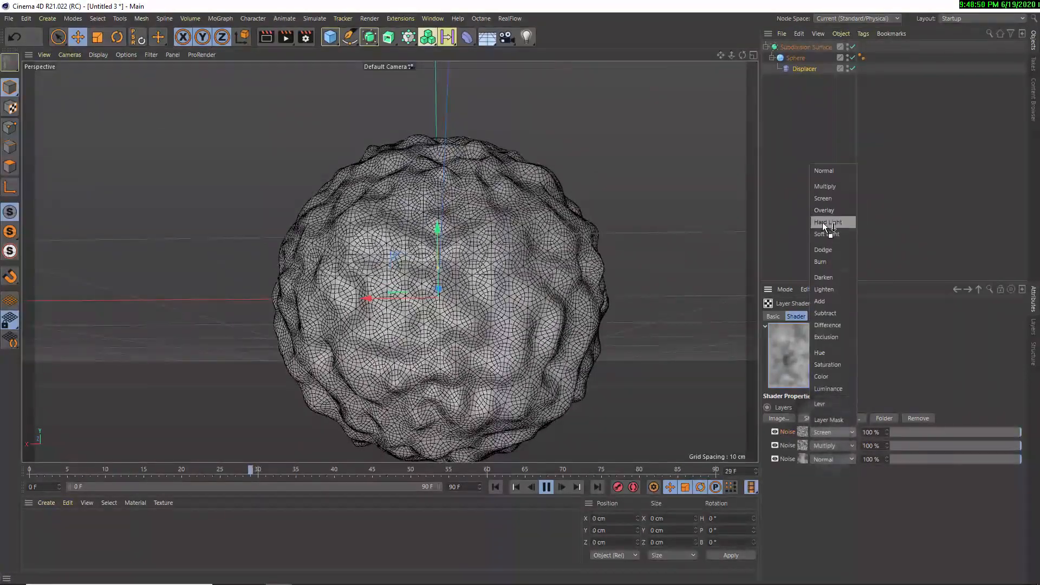
pyautogui.click(822, 222)
pyautogui.click(823, 433)
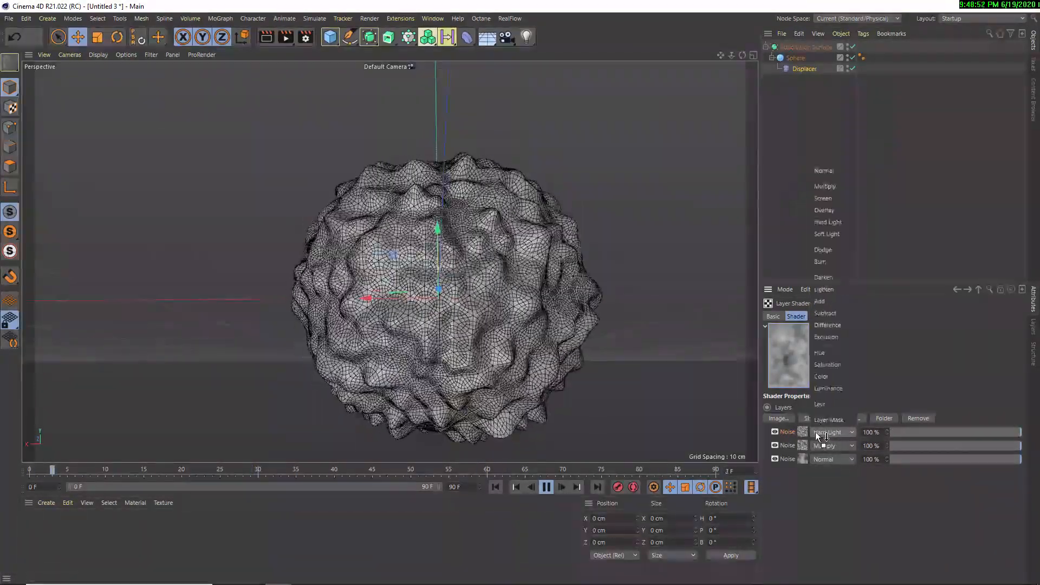
pyautogui.click(820, 186)
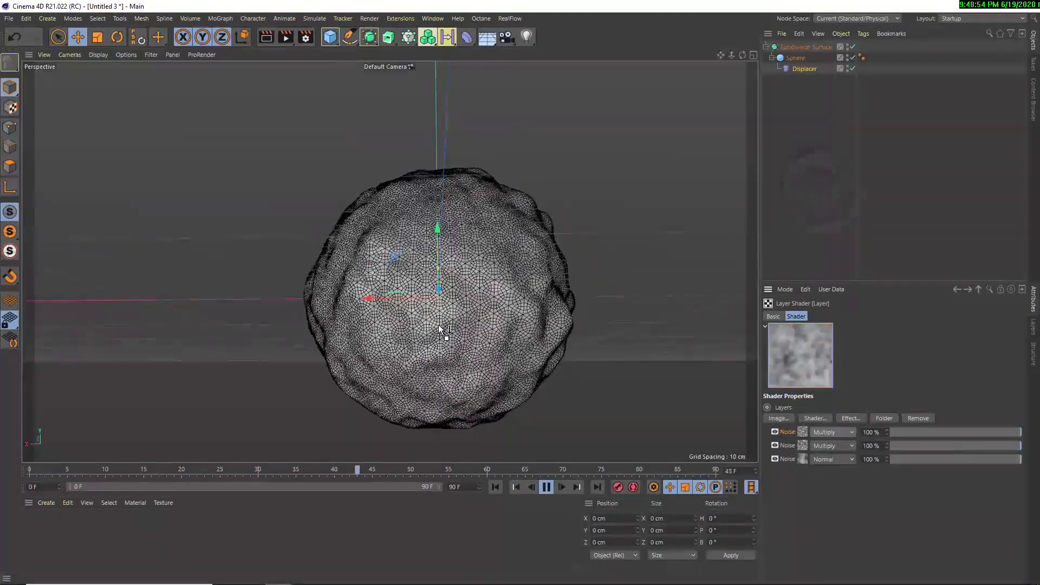
# Set the middle Noise layer's global scale to 300% and examine the deforming sphere from other angles during playback
pyautogui.keyDown('alt'); pyautogui.moveTo(480, 298); pyautogui.dragTo(470, 325); pyautogui.keyUp('alt')
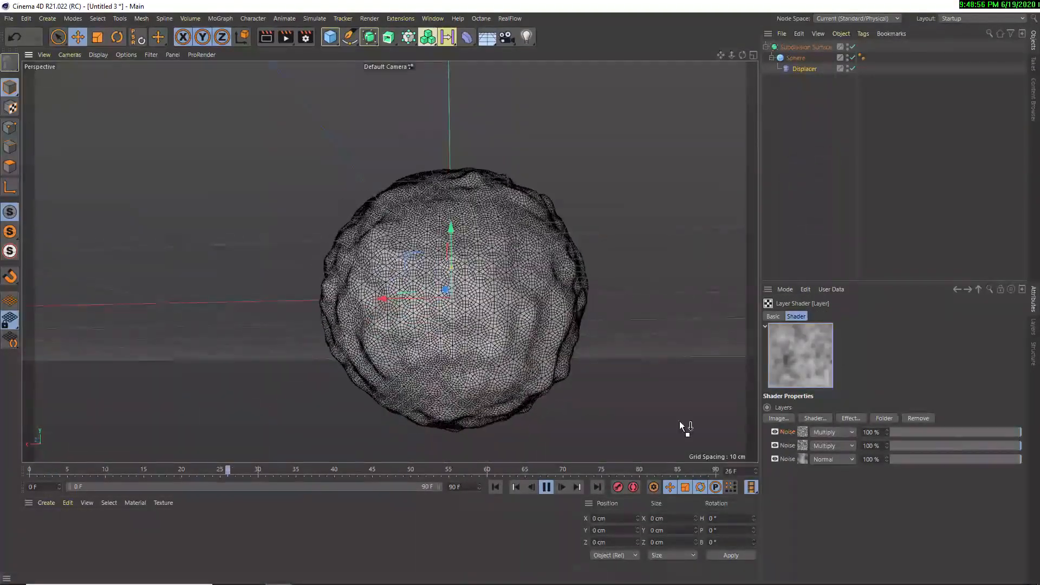
pyautogui.click(803, 446)
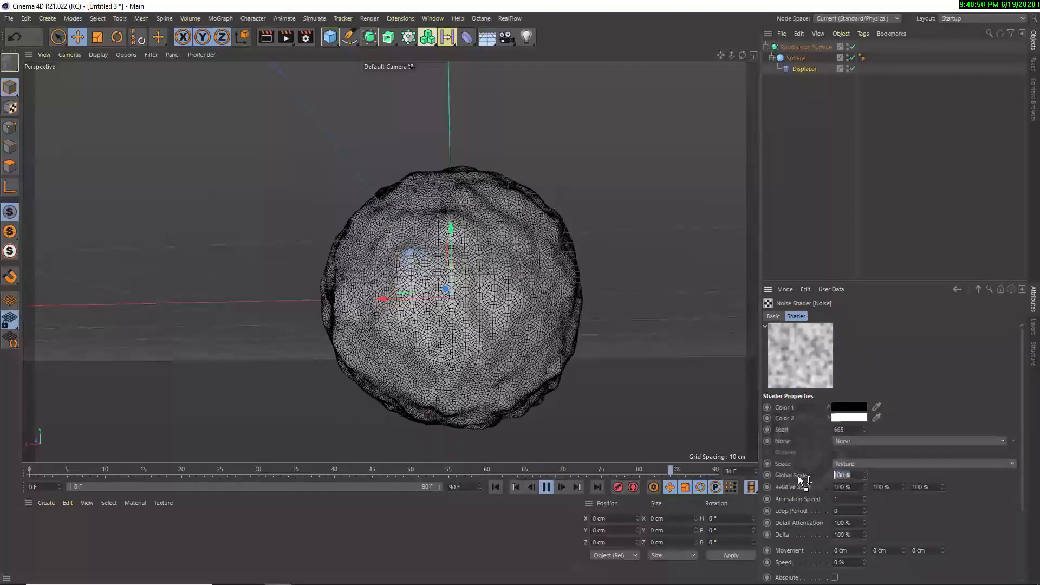
pyautogui.write('300')
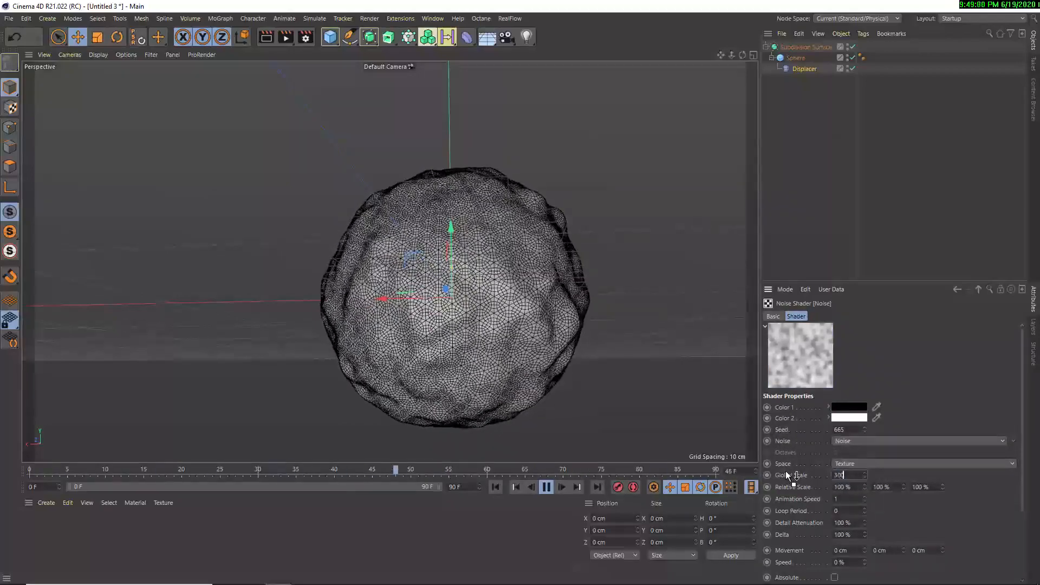
pyautogui.press('Return')
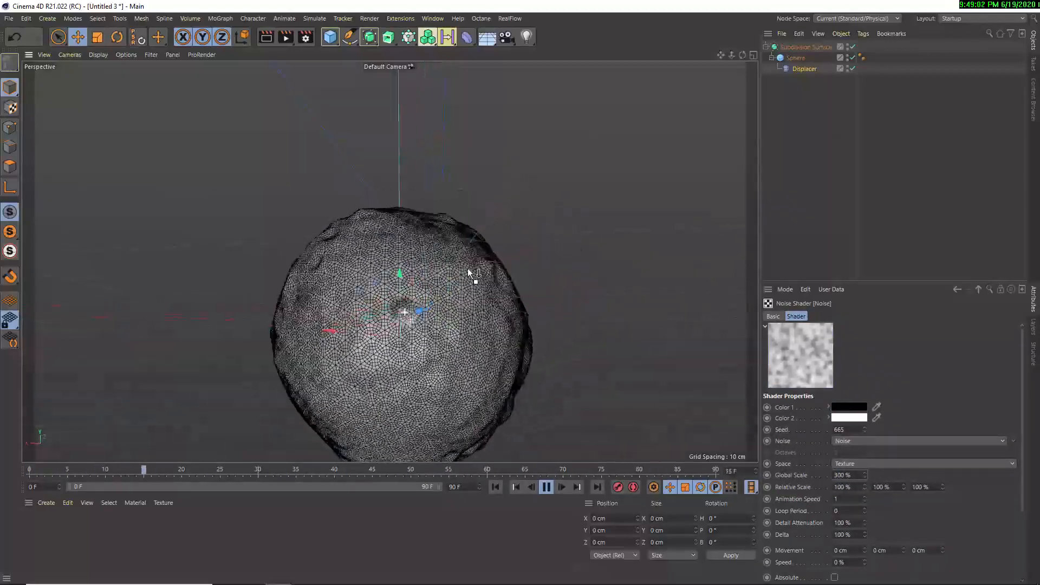
pyautogui.keyDown('alt'); pyautogui.moveTo(407, 317); pyautogui.dragTo(484, 276); pyautogui.keyUp('alt')
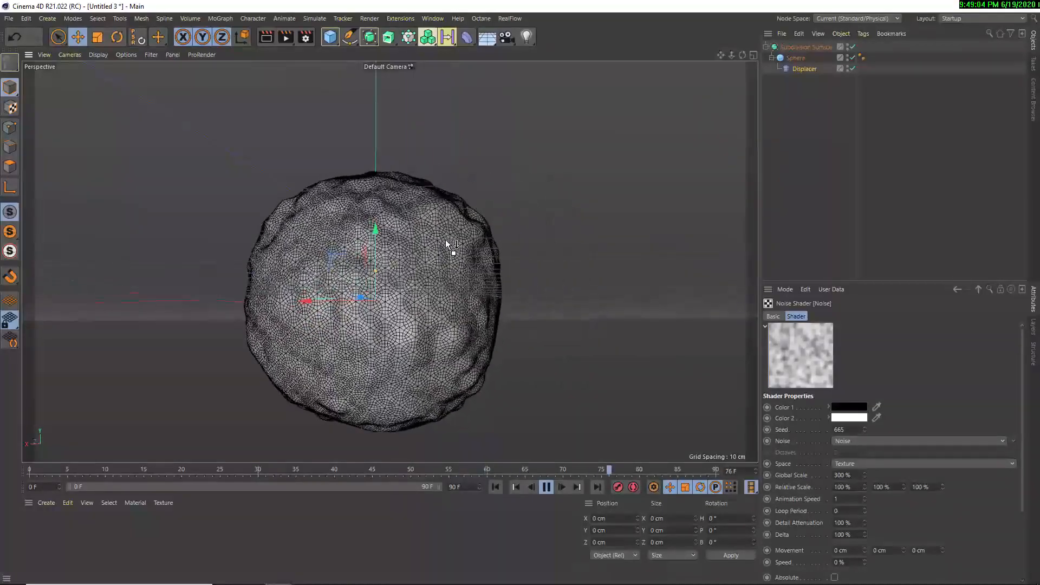
pyautogui.keyDown('alt'); pyautogui.moveTo(397, 288); pyautogui.dragTo(457, 283); pyautogui.keyUp('alt')
pyautogui.keyDown('alt'); pyautogui.moveTo(494, 337); pyautogui.dragTo(398, 288); pyautogui.keyUp('alt')
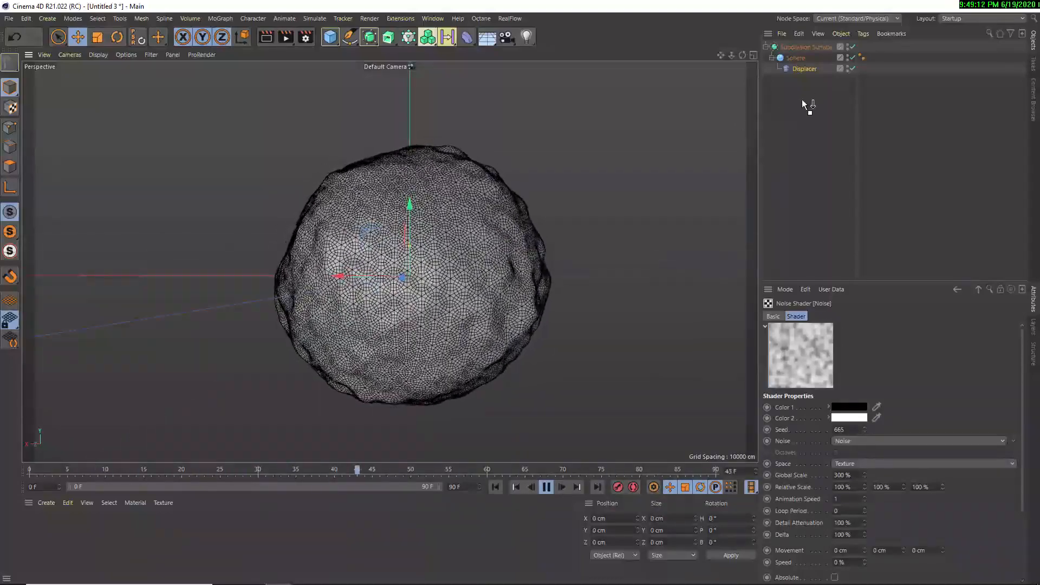
# Delete all objects from the scene, stop playback and rewind to frame 0
pyautogui.moveTo(804, 98); pyautogui.dragTo(759, 37)
pyautogui.press('Delete')
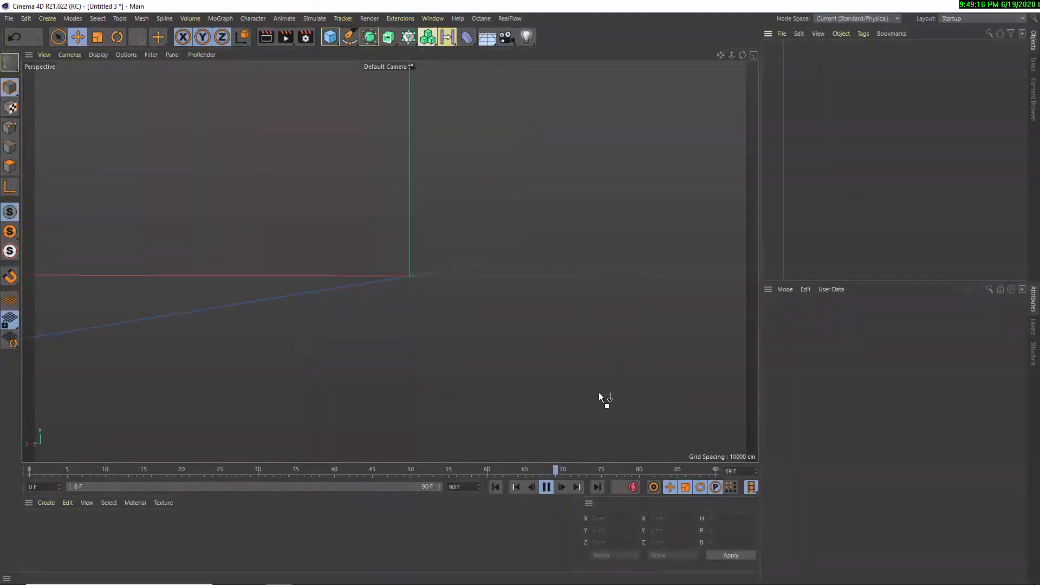
pyautogui.click(550, 485)
pyautogui.click(491, 487)
pyautogui.moveTo(401, 224)
pyautogui.keyDown('alt'); pyautogui.mouseDown()
pyautogui.moveTo(413, 209)
pyautogui.moveTo(408, 234)
pyautogui.mouseUp(); pyautogui.keyUp('alt')
# Add a new sphere and set its type to Icosahedron
pyautogui.click(331, 37)
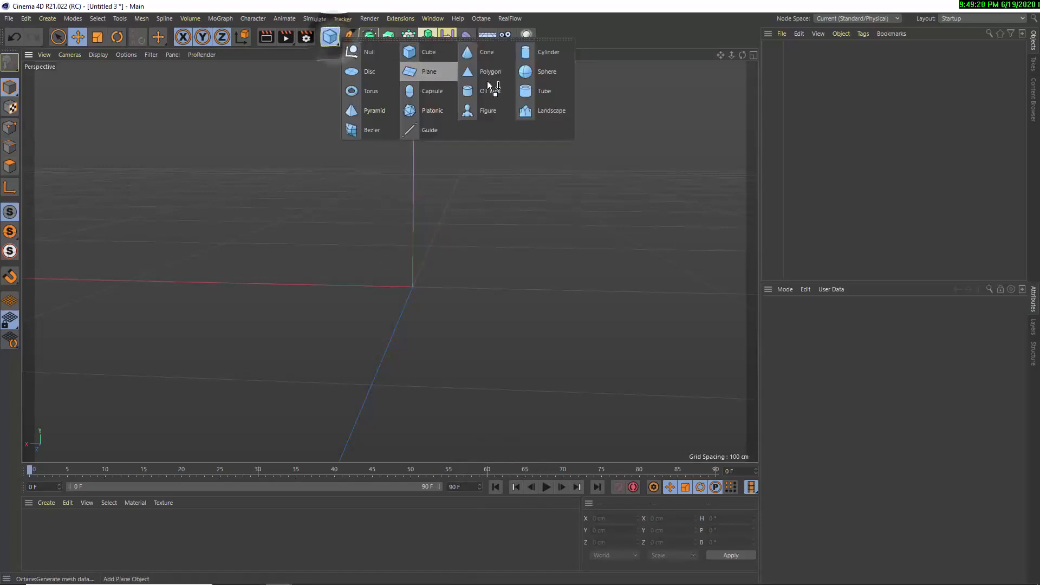
pyautogui.click(551, 77)
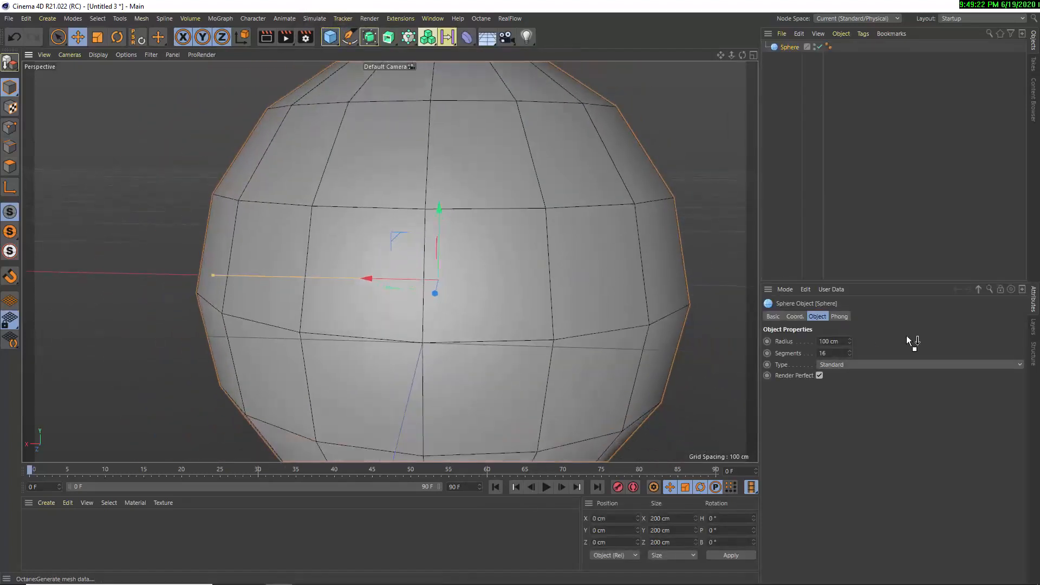
pyautogui.click(820, 366)
pyautogui.click(833, 424)
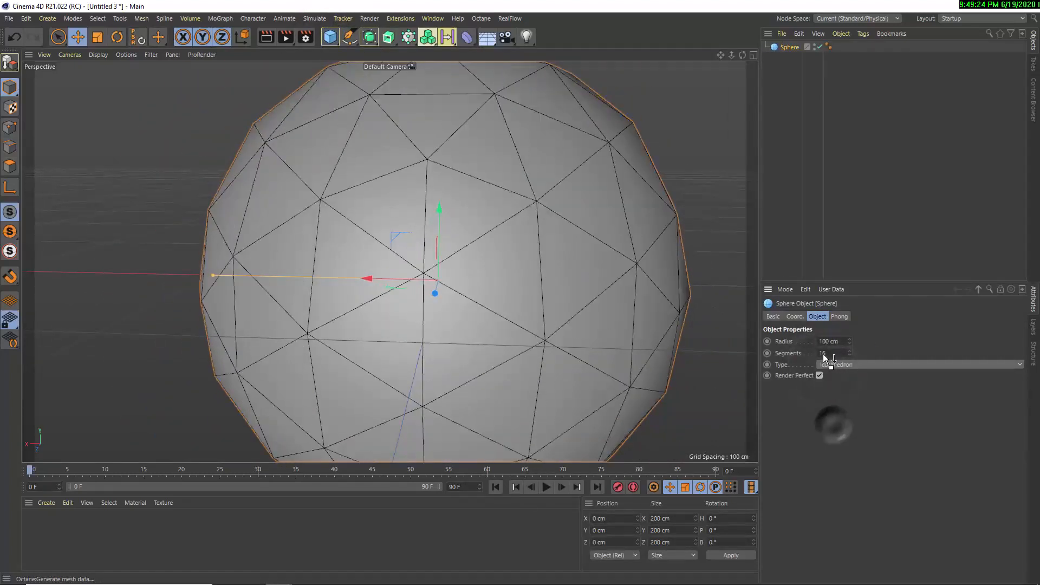
# Set the sphere's segments to 70 and its radius to 50 cm
pyautogui.doubleClick(840, 353)
pyautogui.write('70')
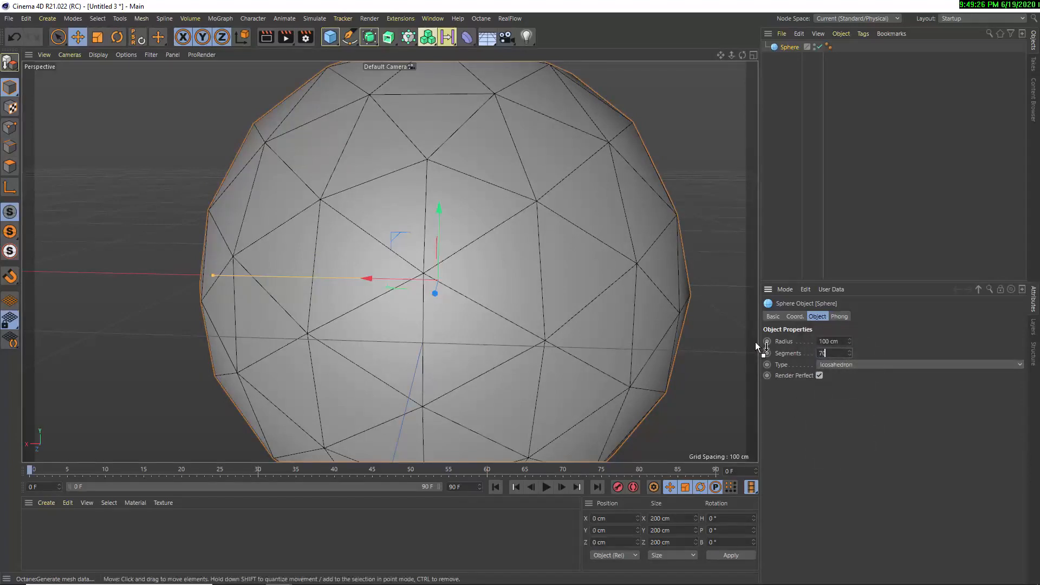
pyautogui.press('Return')
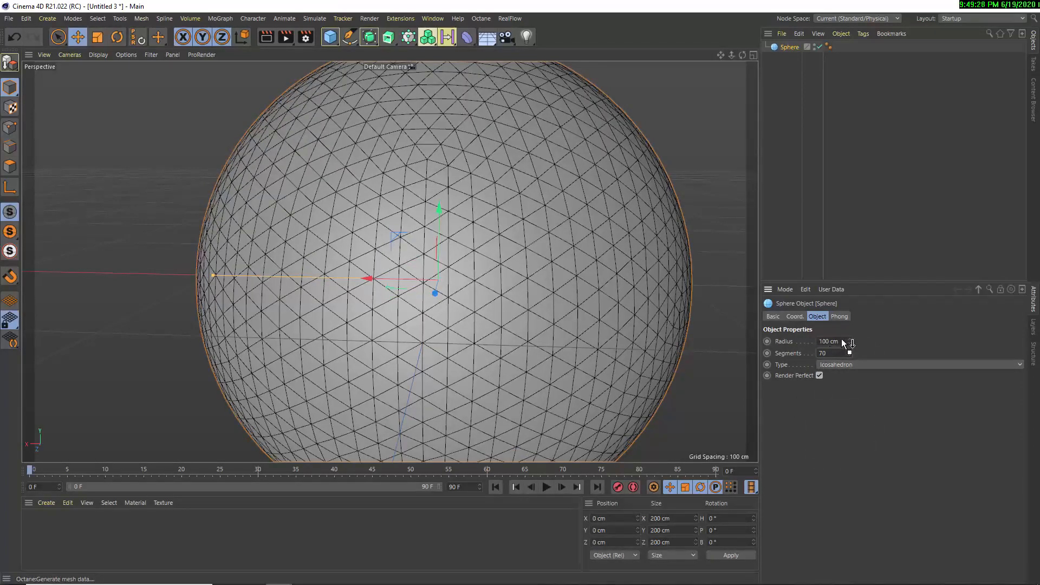
pyautogui.write('5')
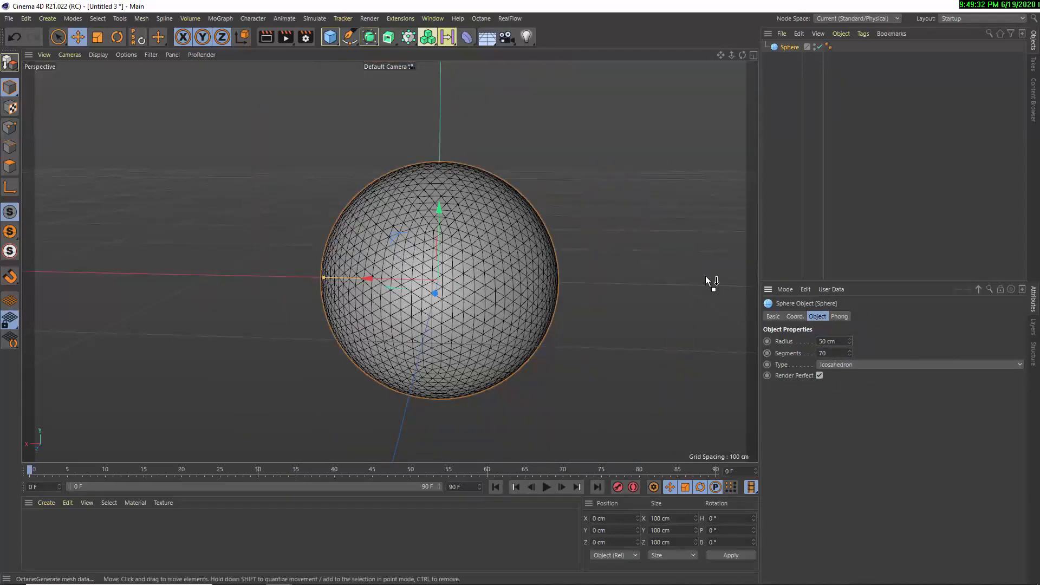
# Add a Jiggle deformer as a child of the sphere and a Turbulence force to the scene
pyautogui.click(466, 37)
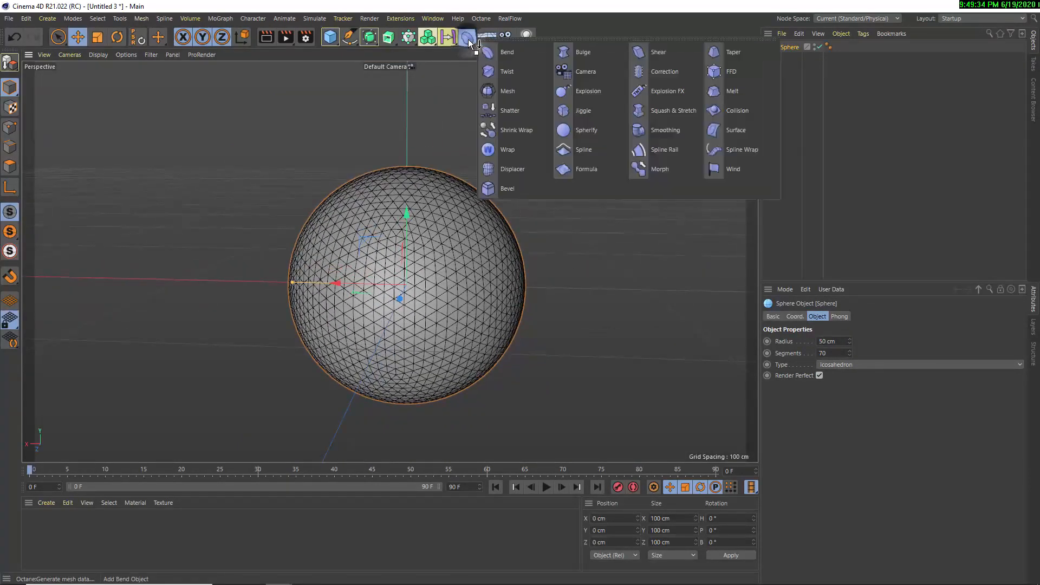
pyautogui.click(600, 116)
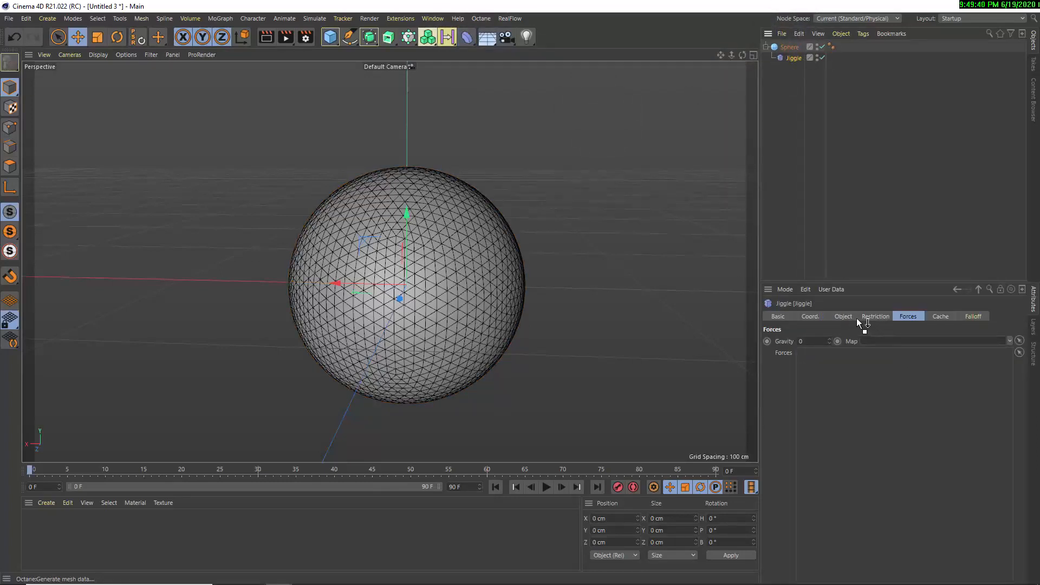
pyautogui.click(320, 18)
pyautogui.moveTo(336, 91)
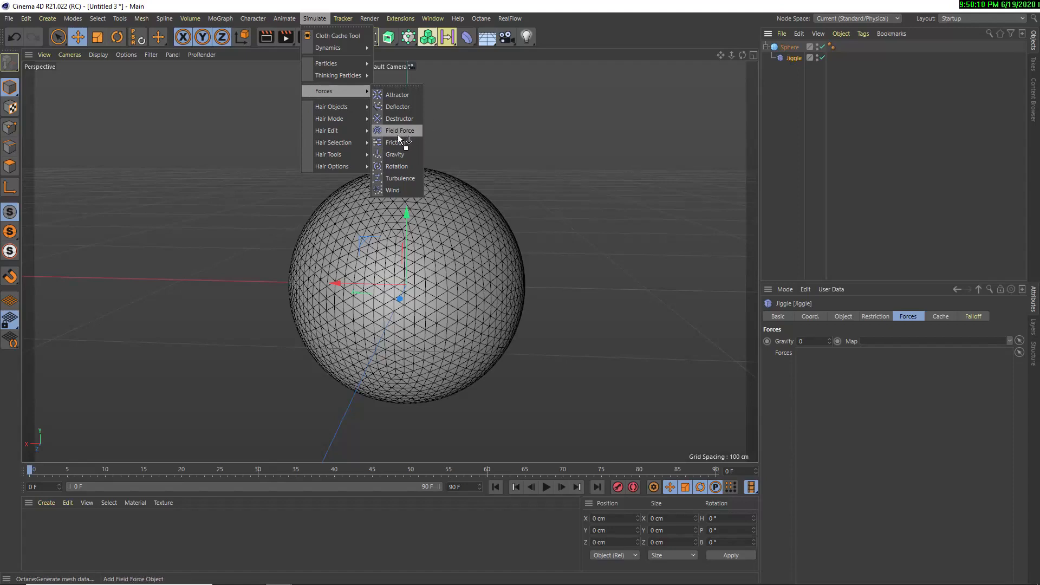
pyautogui.click(401, 179)
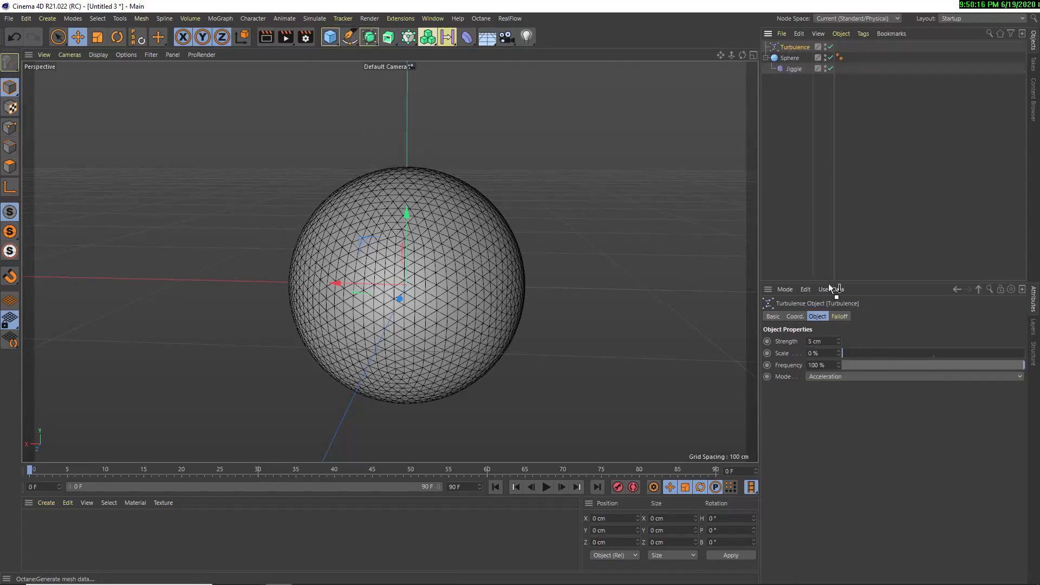
# Set the Turbulence force's strength to 50 cm and its scale to 100%
pyautogui.click(795, 68)
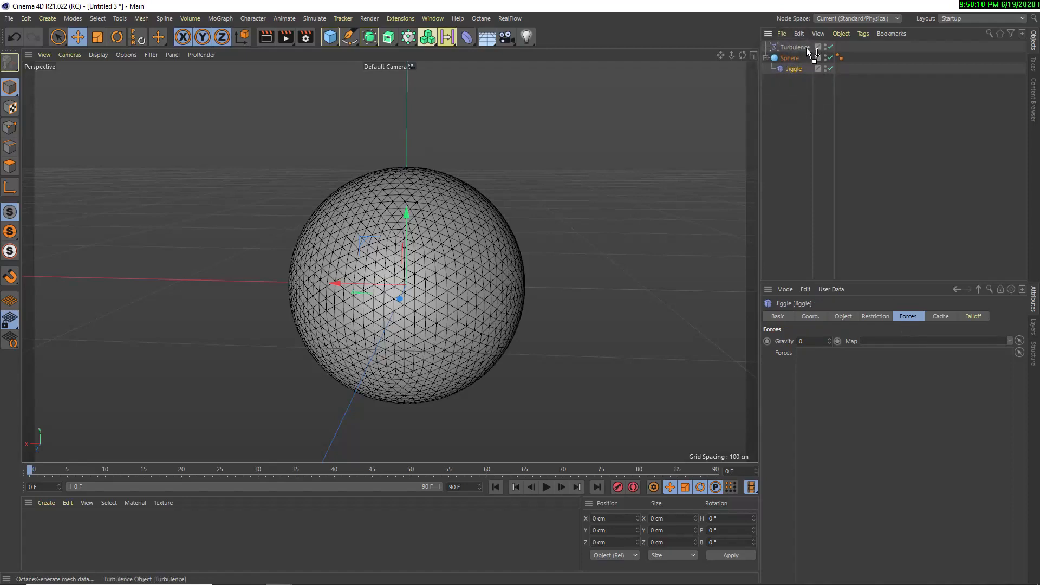
pyautogui.click(844, 316)
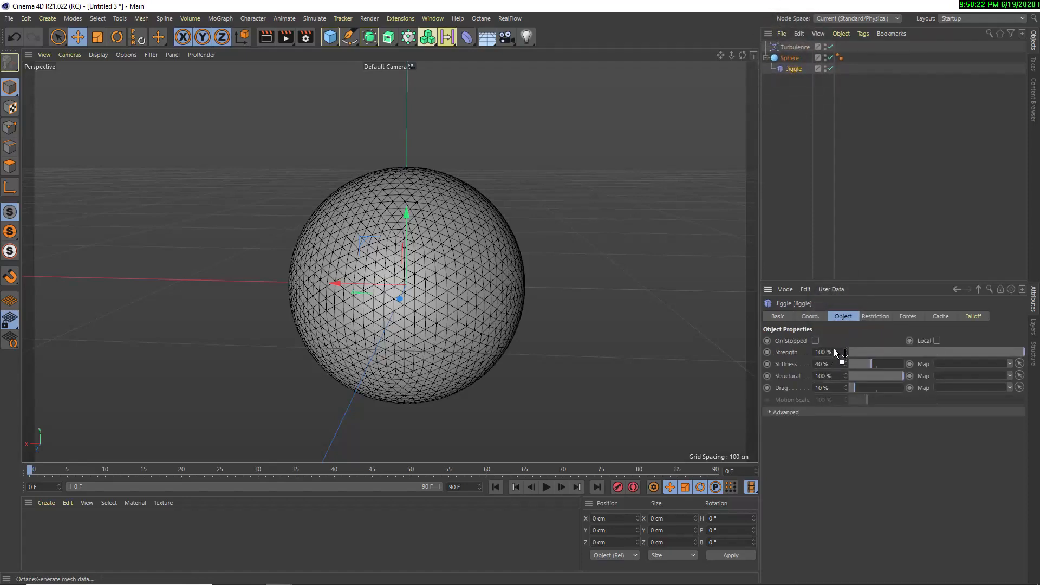
pyautogui.click(794, 48)
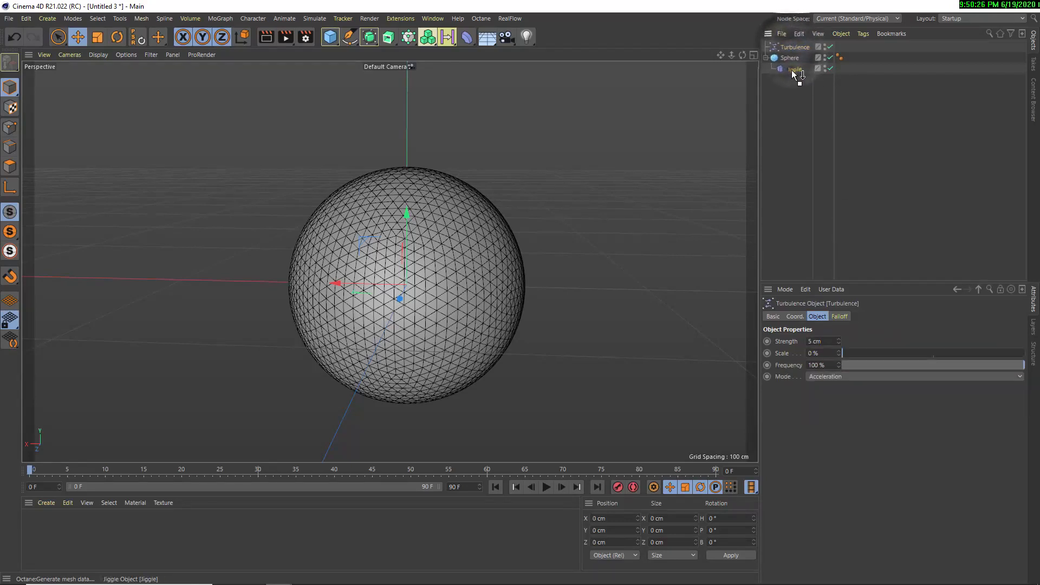
pyautogui.click(795, 70)
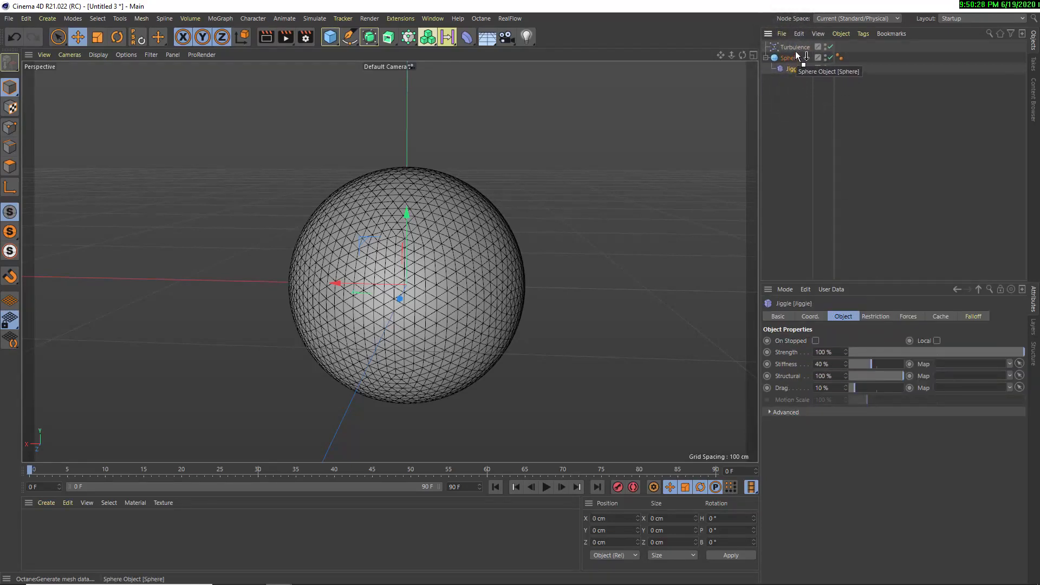
pyautogui.click(794, 47)
pyautogui.click(818, 342)
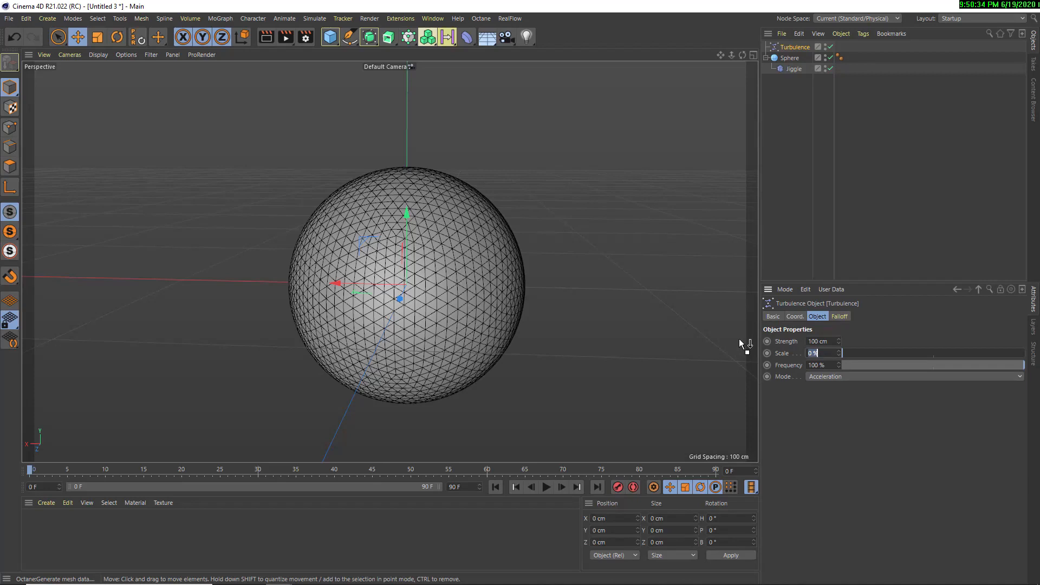
pyautogui.moveTo(831, 340); pyautogui.dragTo(742, 336)
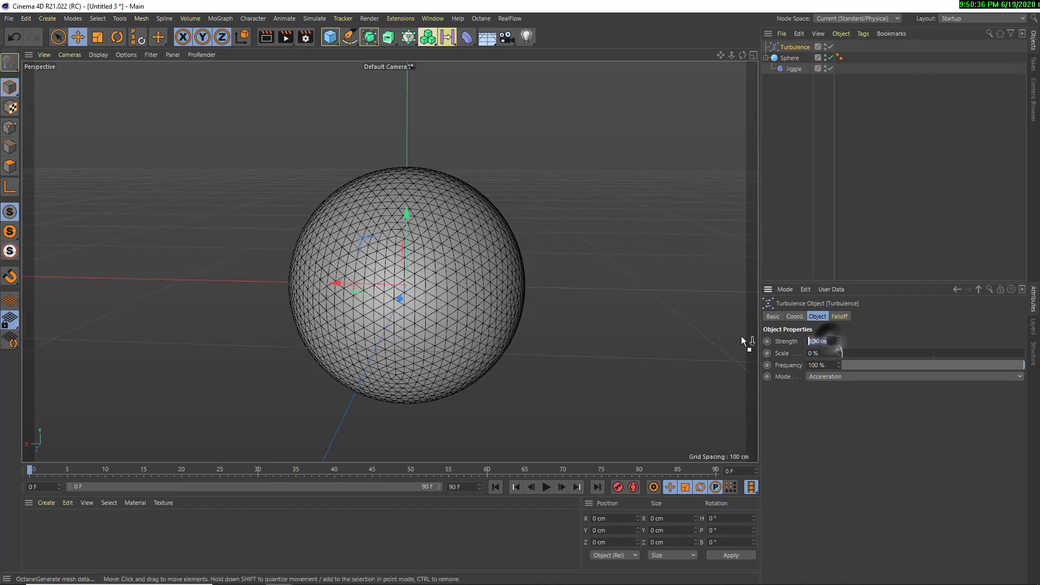
pyautogui.write('50')
pyautogui.press('Tab')
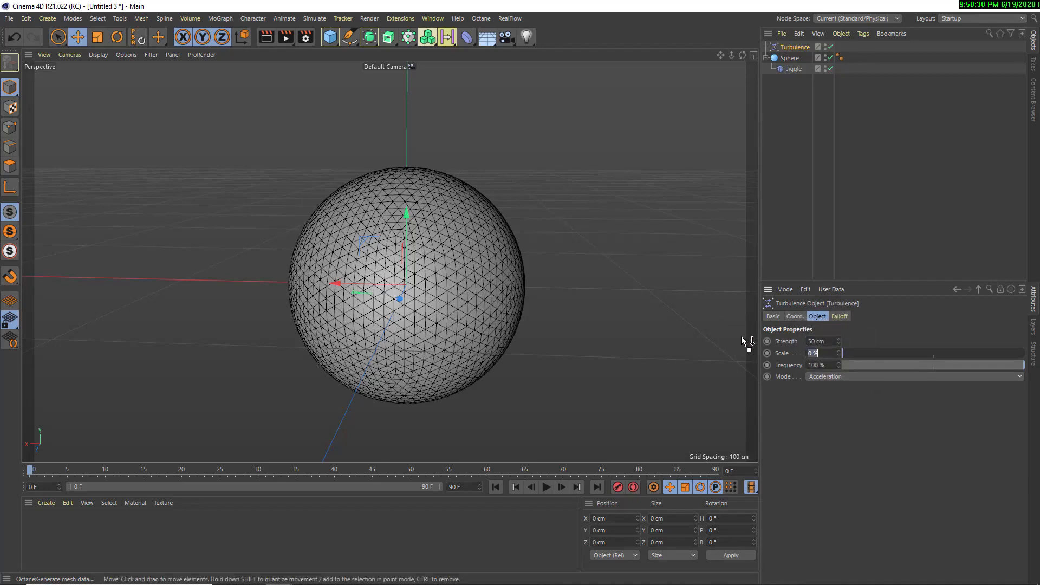
pyautogui.write('100')
pyautogui.press('Return')
# Play the animation to examine how the turbulence deforms the jiggling sphere, and rewind to frame 0
pyautogui.click(546, 488)
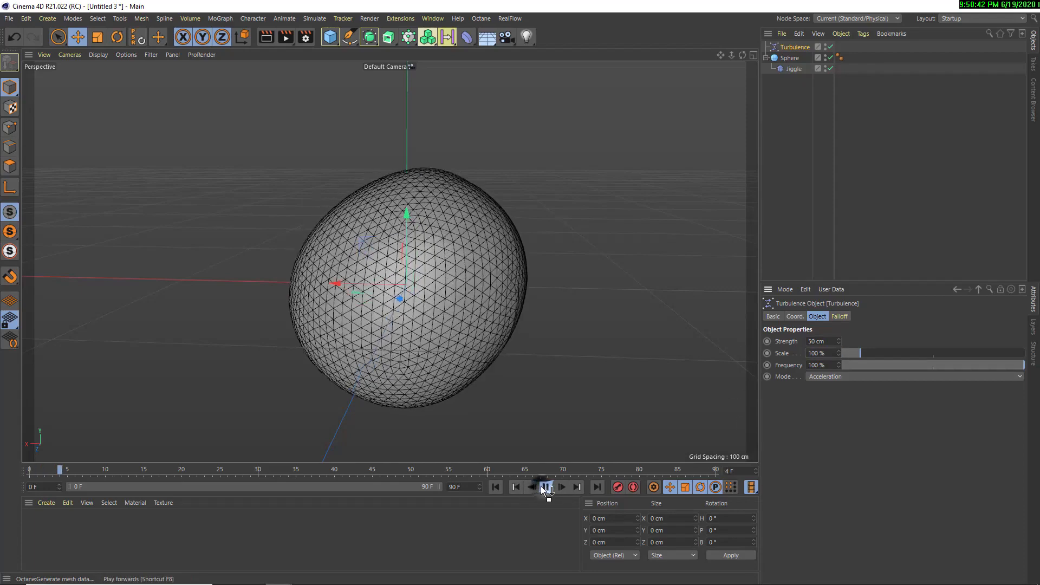
pyautogui.keyDown('alt'); pyautogui.moveTo(373, 264); pyautogui.dragTo(343, 267, button='middle'); pyautogui.keyUp('alt')
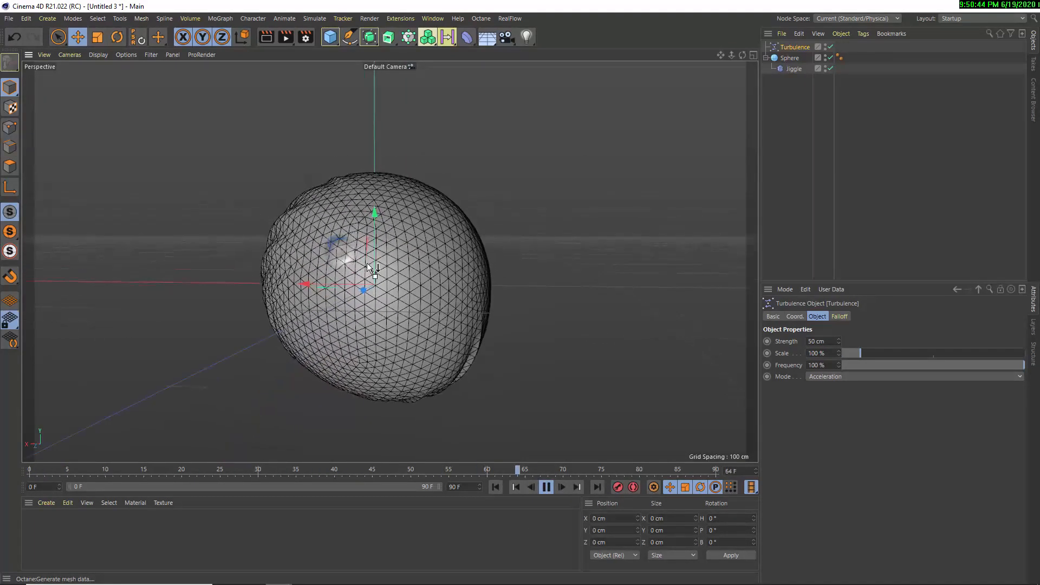
pyautogui.click(546, 487)
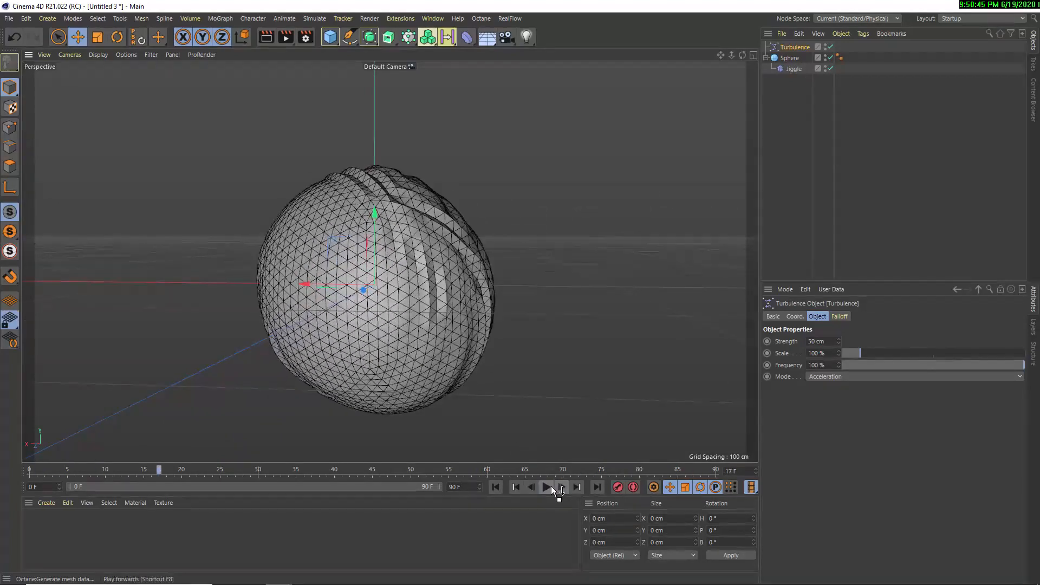
pyautogui.click(495, 487)
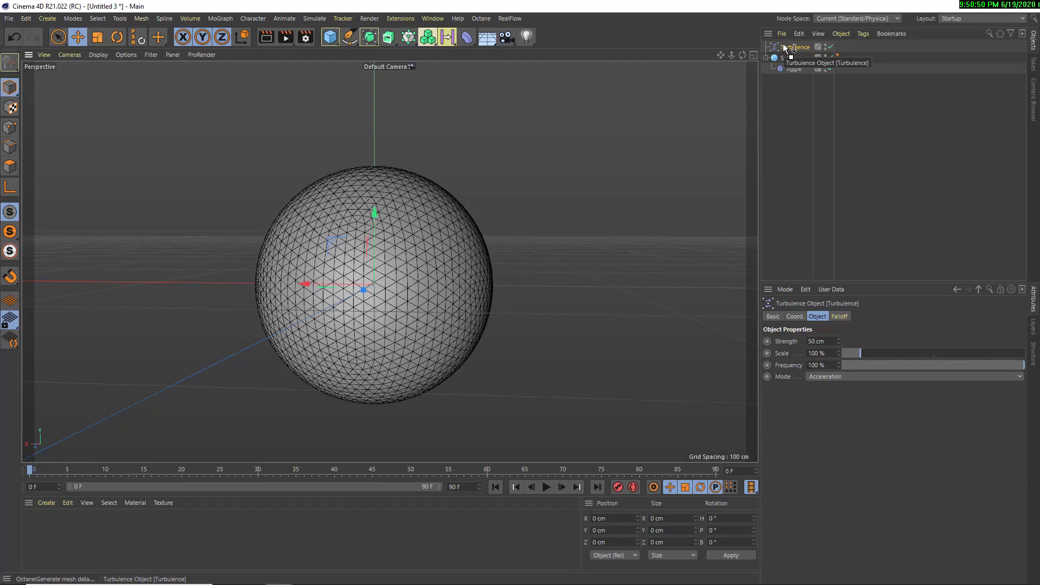
# Add a Spherical Field about 87.5 cm in size to the Turbulence falloff and move it beside the sphere, to about -145.5 cm on X
pyautogui.moveTo(783, 44); pyautogui.dragTo(840, 317)
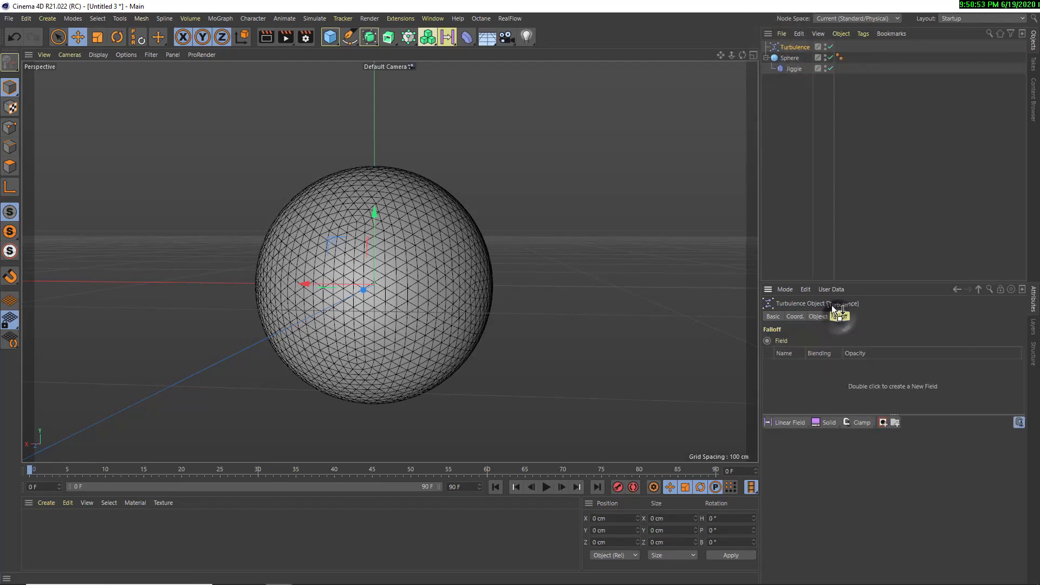
pyautogui.click(780, 423)
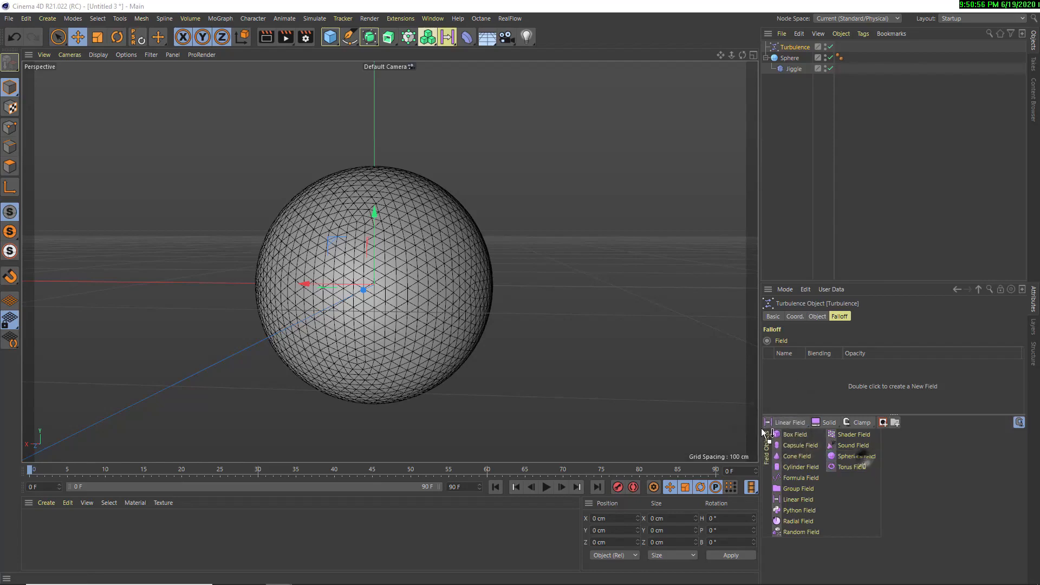
pyautogui.moveTo(303, 284); pyautogui.dragTo(652, 271)
pyautogui.keyDown('alt'); pyautogui.moveTo(616, 269); pyautogui.dragTo(405, 294, button='middle'); pyautogui.keyUp('alt')
pyautogui.scroll(-3, 409, 298)
pyautogui.keyDown('alt'); pyautogui.moveTo(411, 299); pyautogui.dragTo(366, 331); pyautogui.keyUp('alt')
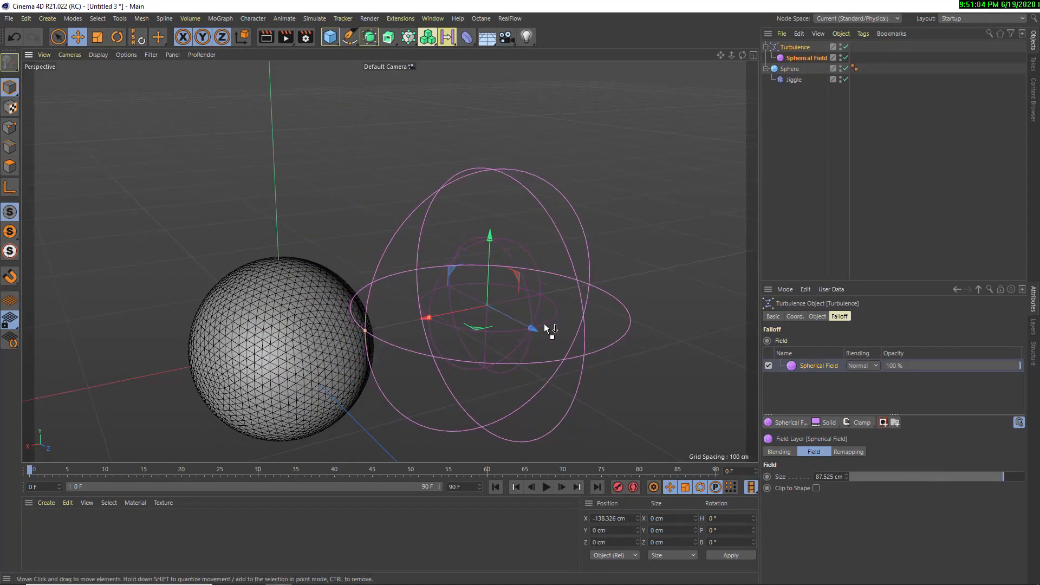
pyautogui.keyDown('alt'); pyautogui.moveTo(547, 328); pyautogui.dragTo(460, 262); pyautogui.keyUp('alt')
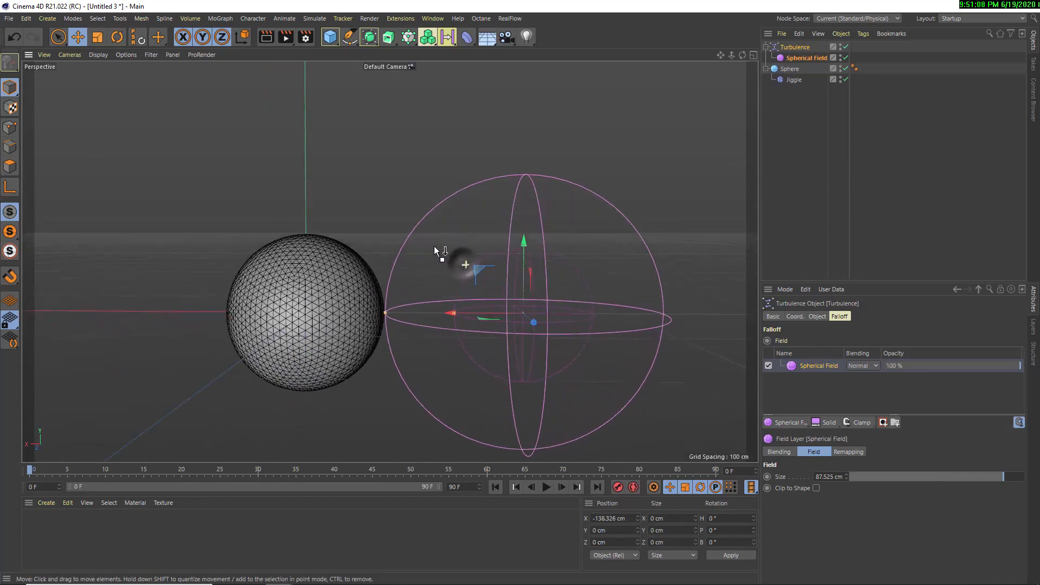
pyautogui.moveTo(454, 313); pyautogui.dragTo(466, 314)
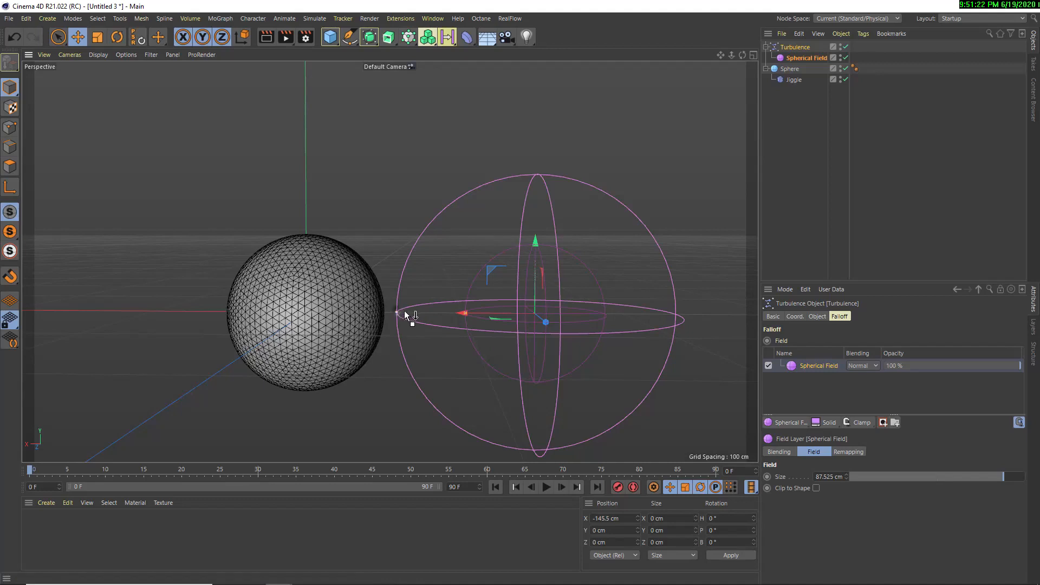
# Shrink the Turbulence's Spherical Field to a size of about 76.8 cm and play the animation
pyautogui.moveTo(404, 310)
pyautogui.mouseDown()
pyautogui.moveTo(419, 315)
pyautogui.moveTo(392, 308)
pyautogui.moveTo(415, 314)
pyautogui.mouseUp()
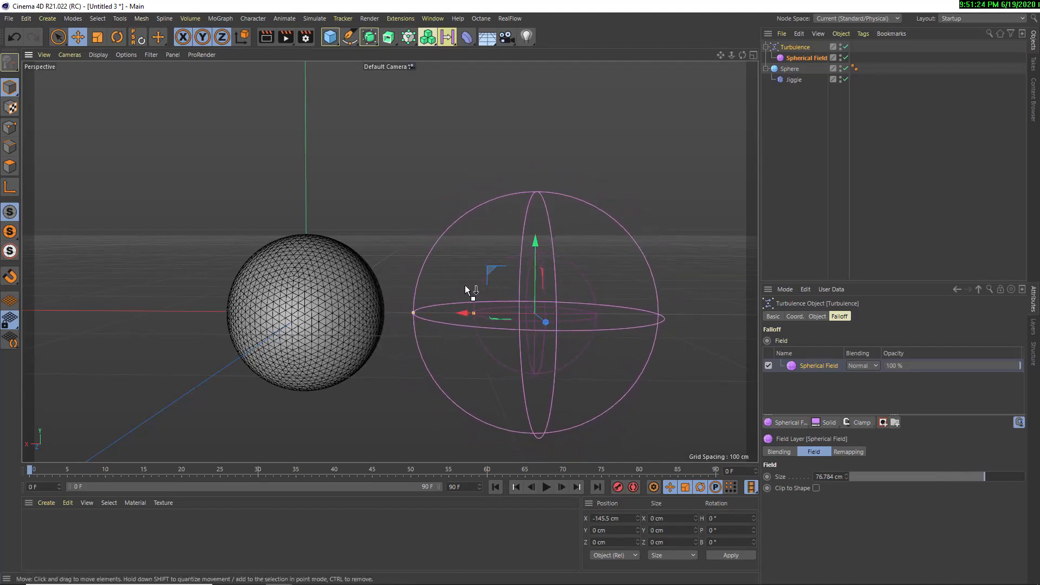
pyautogui.click(546, 486)
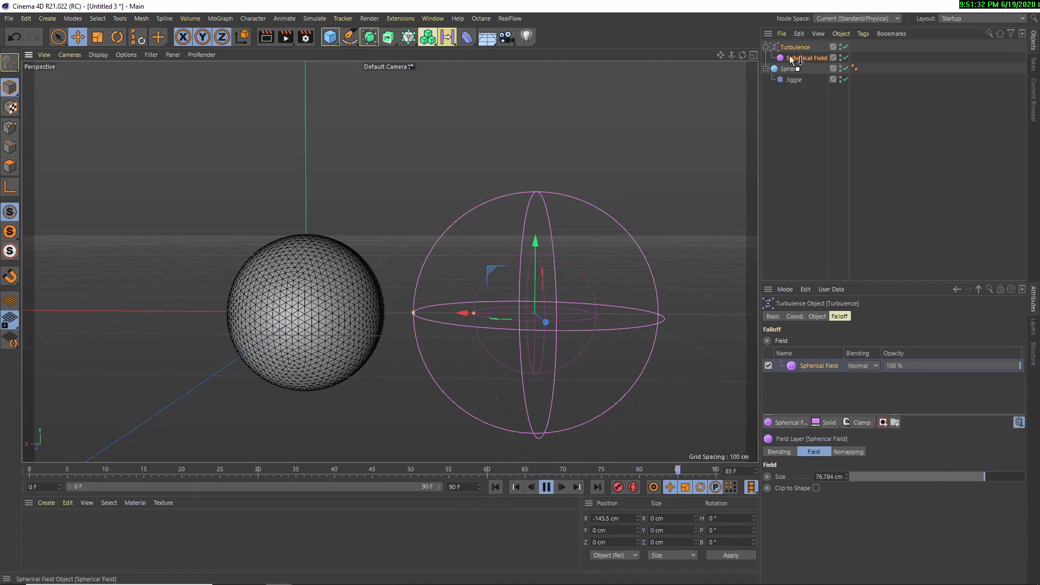
pyautogui.moveTo(791, 59); pyautogui.dragTo(620, 162)
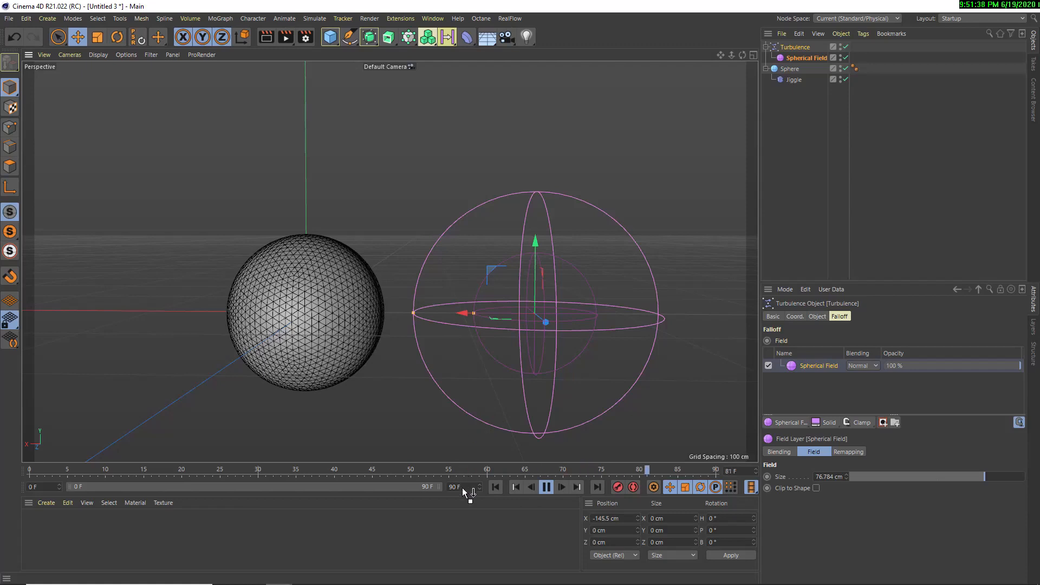
# Set the project's end frame to 500 and extend the preview range to the full 500 frames
pyautogui.moveTo(463, 488); pyautogui.dragTo(393, 482)
pyautogui.write('500')
pyautogui.press('Return')
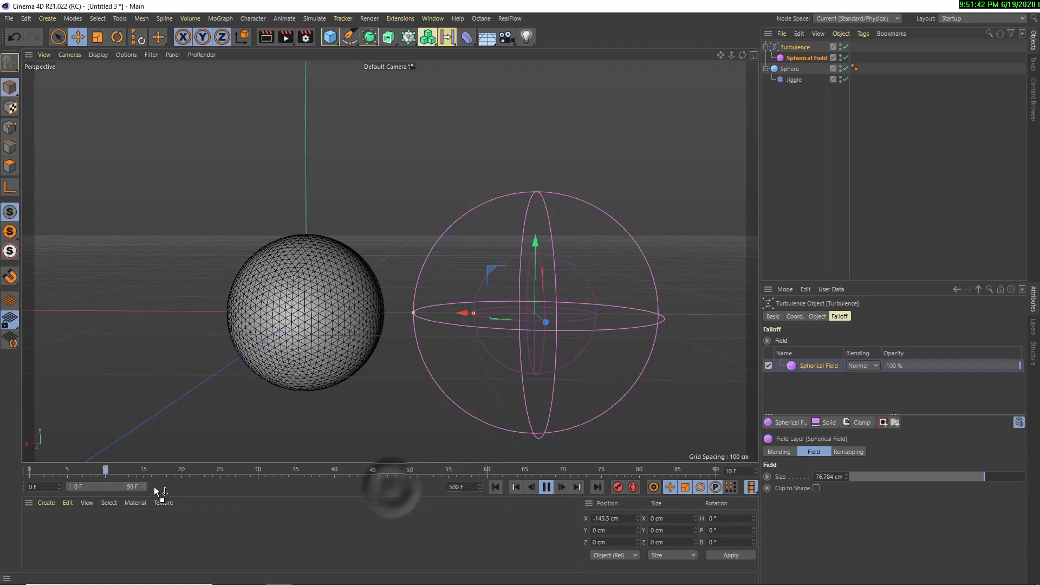
pyautogui.moveTo(145, 486); pyautogui.dragTo(669, 466)
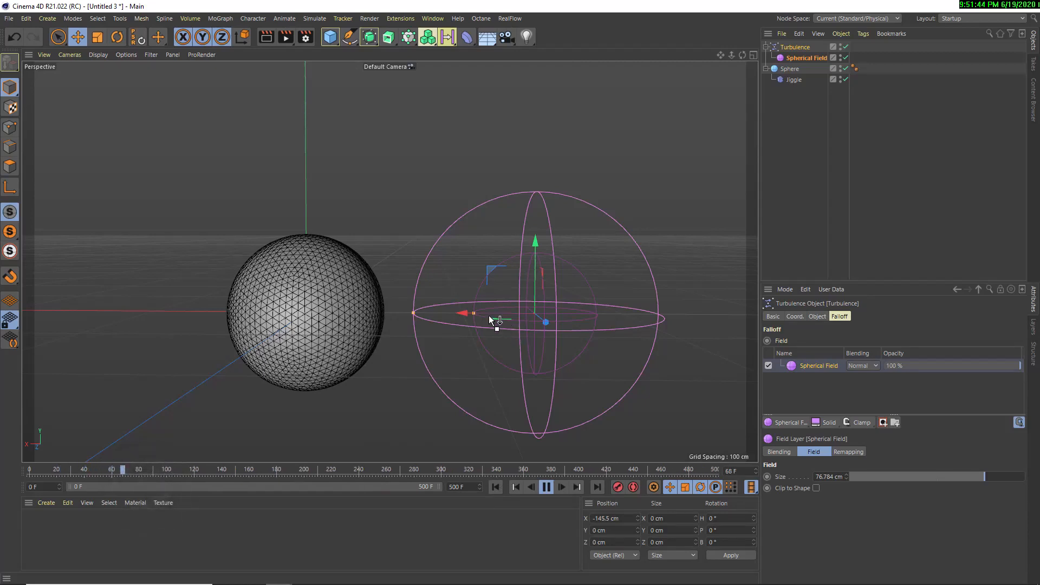
# Move the Spherical Field so it overlaps the edge of the sphere, at about -82.5 cm on X
pyautogui.moveTo(489, 315); pyautogui.dragTo(367, 321)
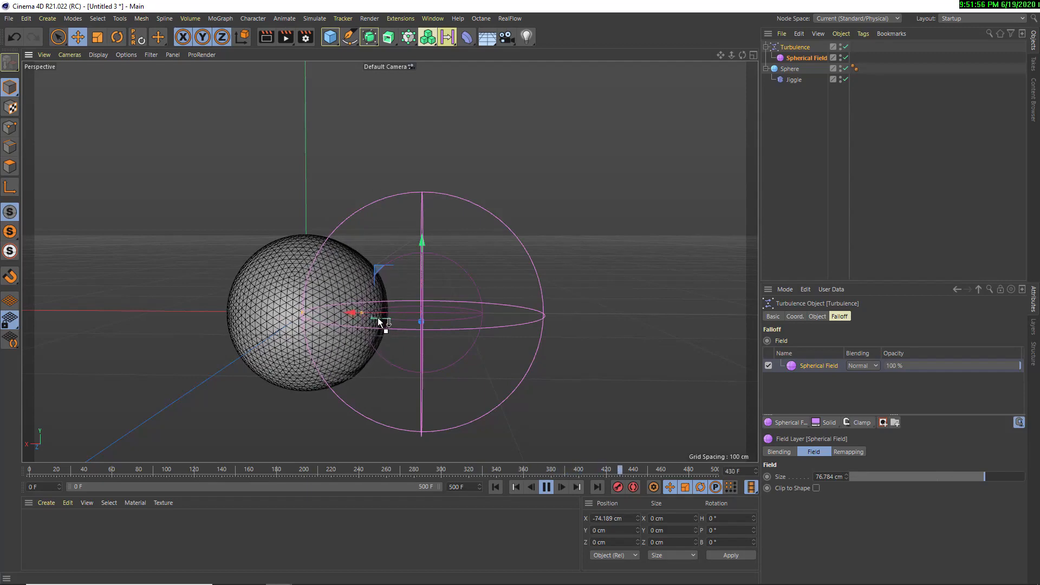
pyautogui.moveTo(399, 314)
pyautogui.mouseDown()
pyautogui.moveTo(337, 313)
pyautogui.moveTo(492, 310)
pyautogui.moveTo(406, 312)
pyautogui.mouseUp()
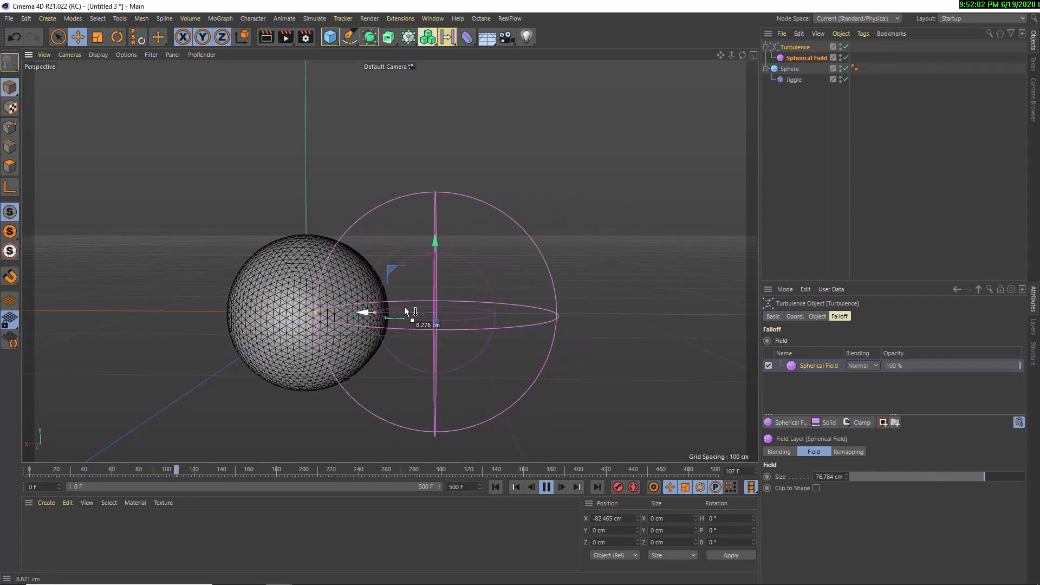
# Set the Turbulence force's strength to 100 m, move it to about -17.2 cm on X and replay the animation
pyautogui.click(795, 47)
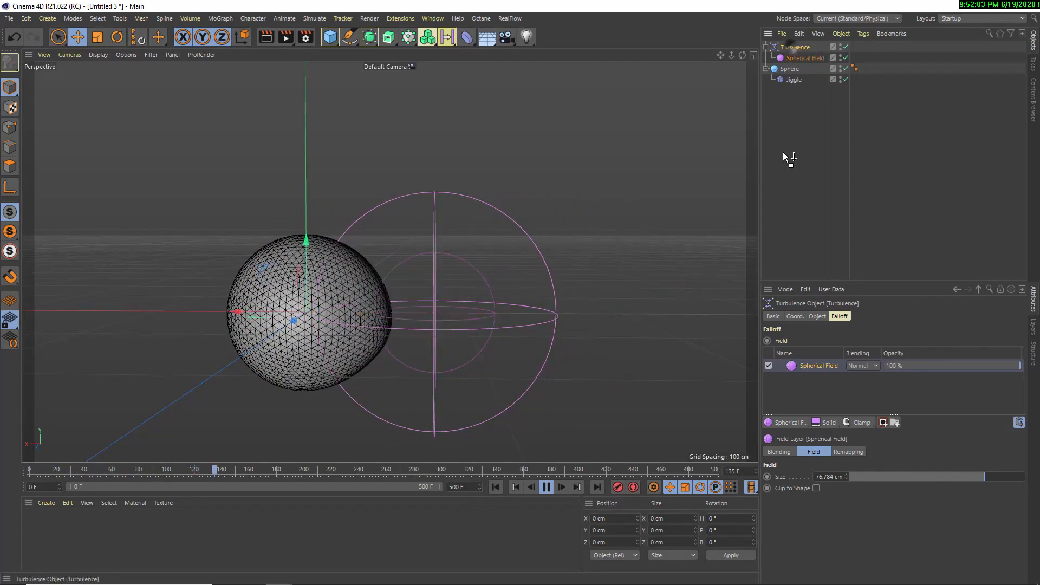
pyautogui.click(817, 316)
pyautogui.click(818, 341)
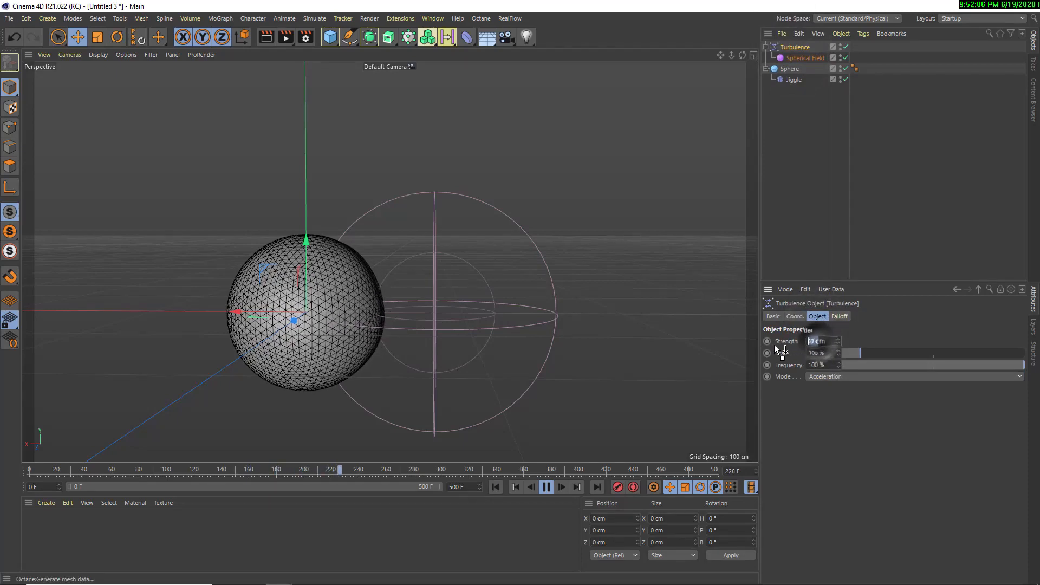
pyautogui.write('100m')
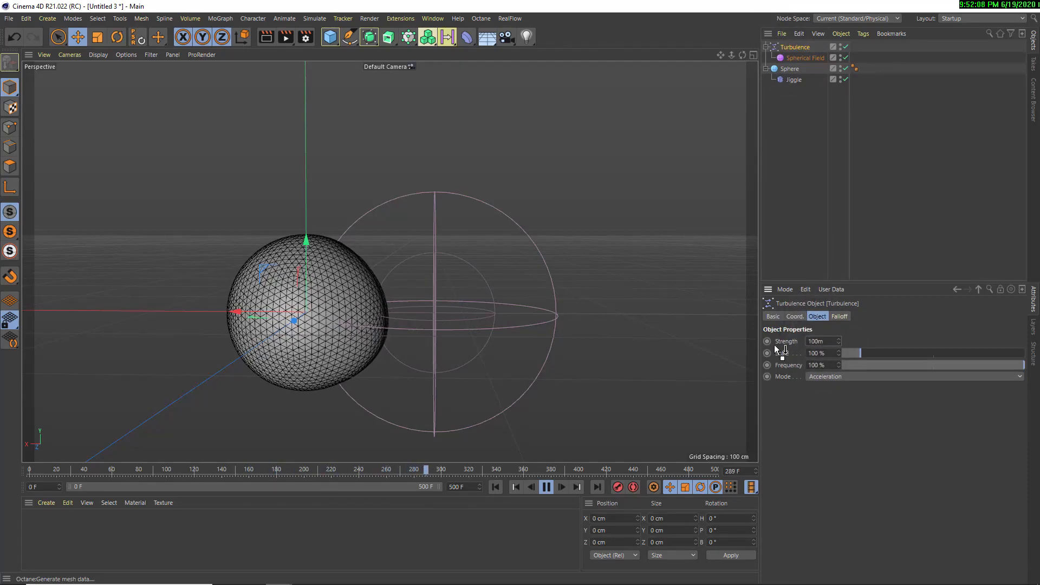
pyautogui.press('Return')
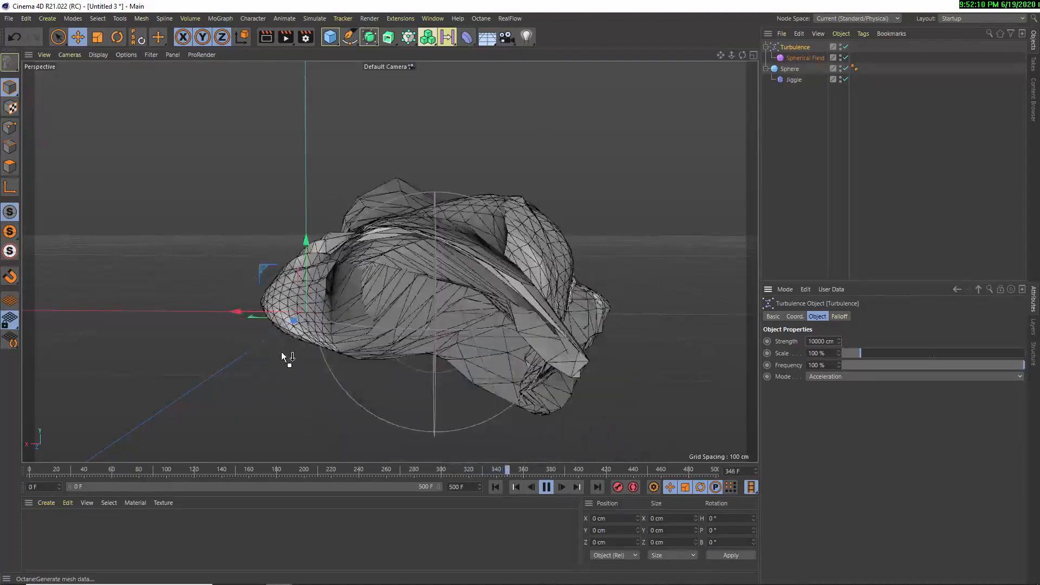
pyautogui.moveTo(282, 357); pyautogui.dragTo(300, 341)
pyautogui.click(494, 488)
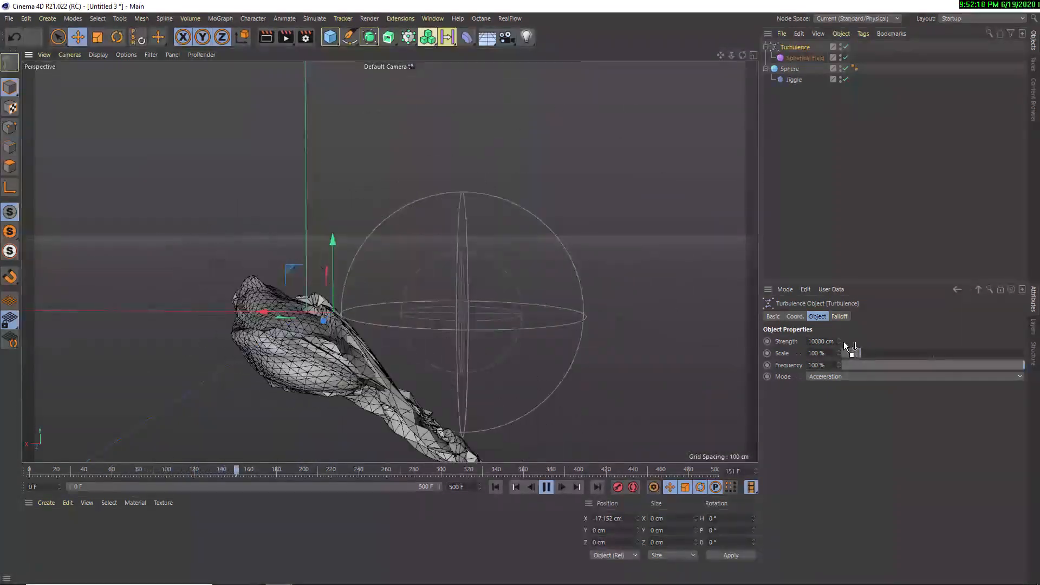
# Set the Turbulence force's strength to 100 cm and move it to about -44.4 cm on X during playback from frame 0
pyautogui.click(818, 342)
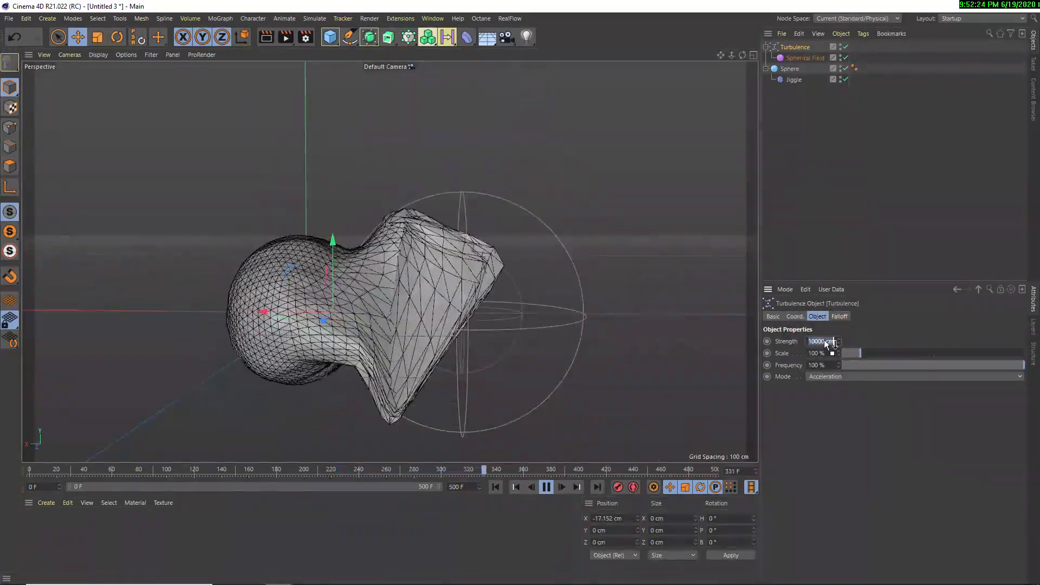
pyautogui.write('100')
pyautogui.press('Return')
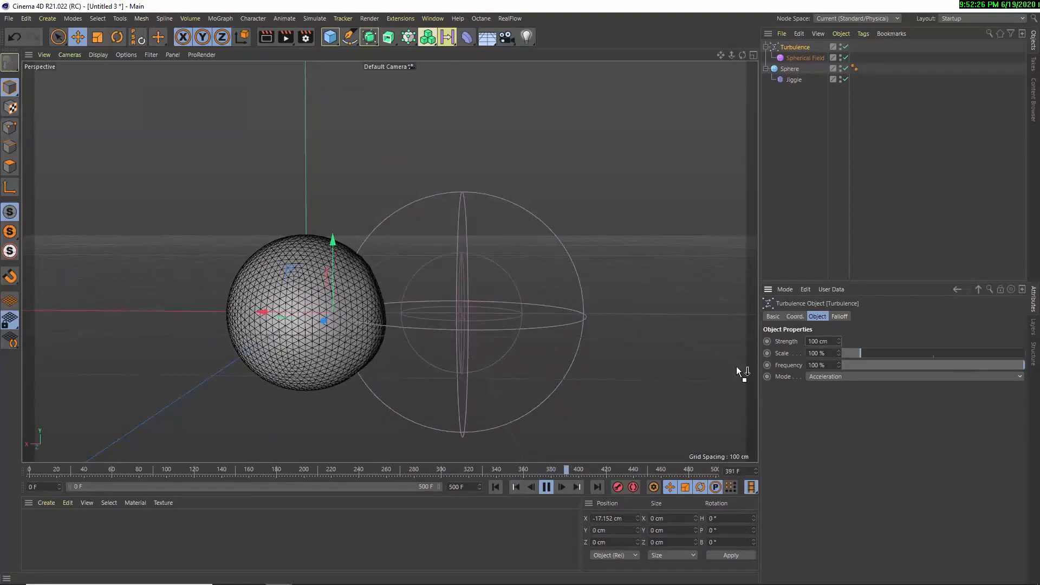
pyautogui.click(495, 486)
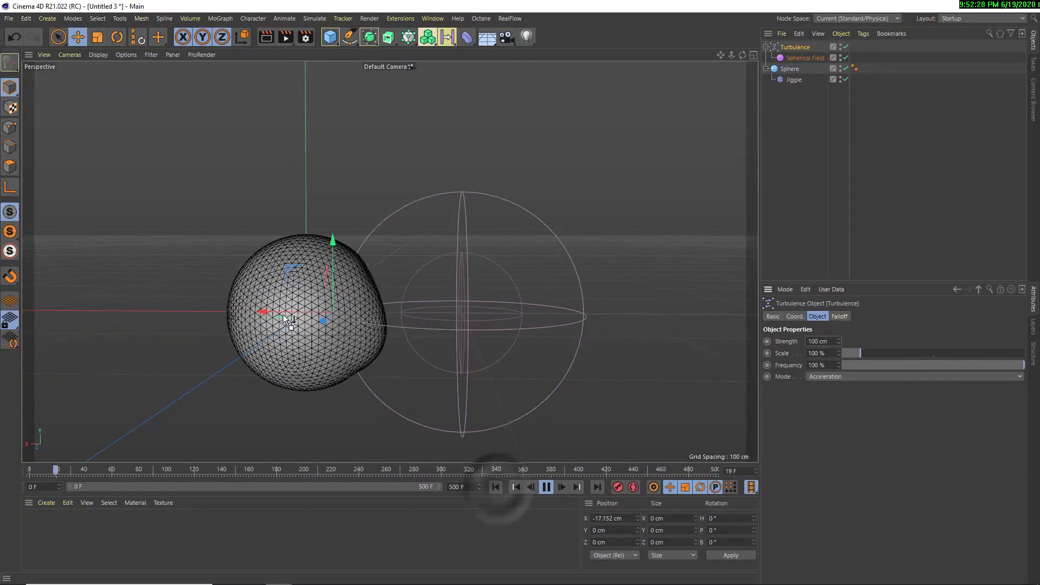
pyautogui.moveTo(283, 314); pyautogui.dragTo(329, 314)
# Move the Turbulence's Spherical Field to about -68.2 cm on X so it overlaps the sphere's edge, and examine the deformation up close
pyautogui.moveTo(685, 62); pyautogui.dragTo(809, 46)
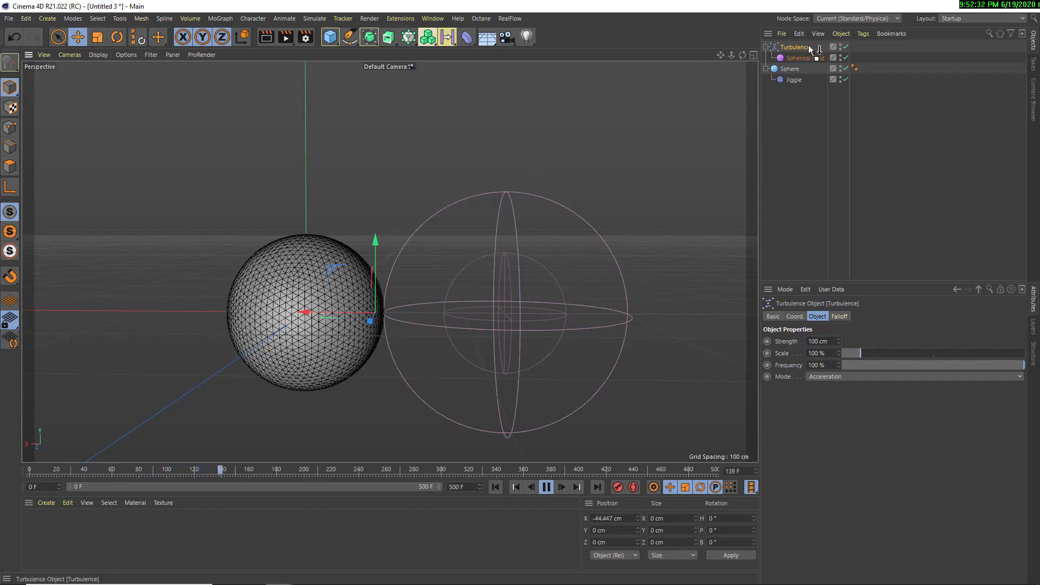
pyautogui.click(798, 57)
pyautogui.moveTo(463, 318); pyautogui.dragTo(443, 331)
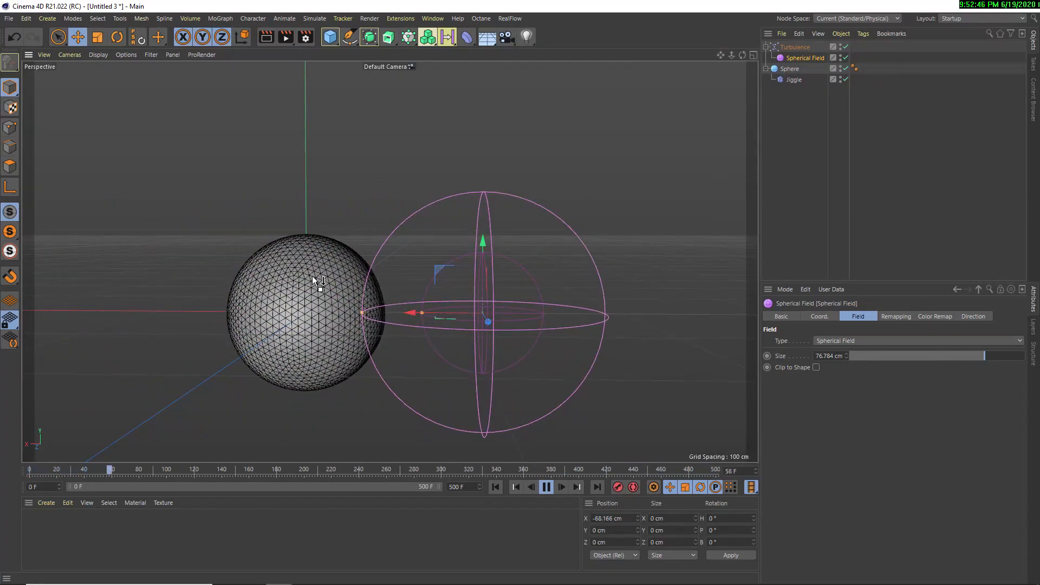
pyautogui.keyDown('alt'); pyautogui.moveTo(312, 275); pyautogui.dragTo(444, 269, button='middle'); pyautogui.keyUp('alt')
pyautogui.keyDown('alt'); pyautogui.moveTo(443, 269); pyautogui.dragTo(498, 260, button='right'); pyautogui.keyUp('alt')
pyautogui.keyDown('alt'); pyautogui.moveTo(498, 260); pyautogui.dragTo(461, 243, button='middle'); pyautogui.keyUp('alt')
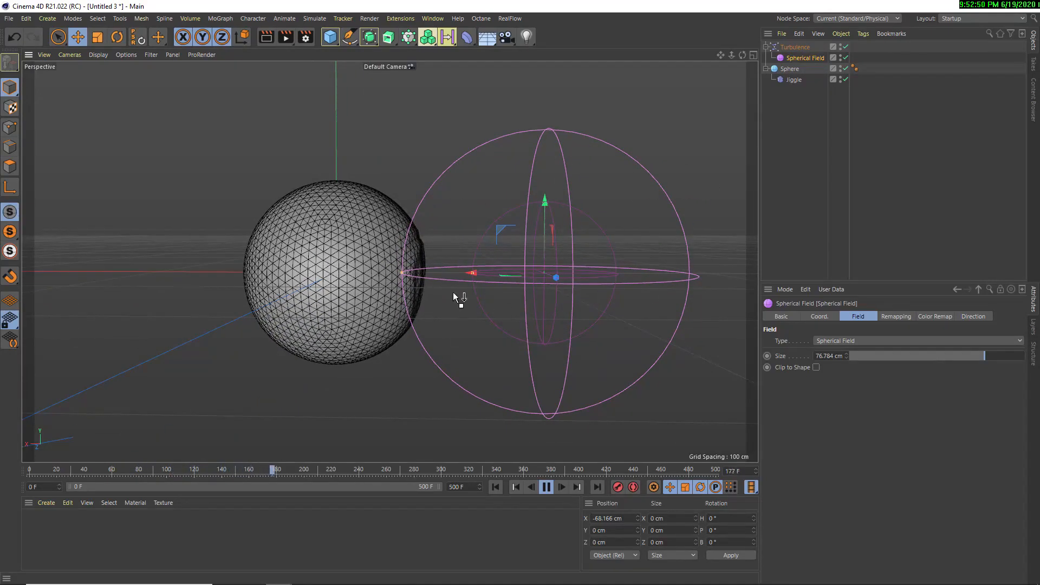
# Stop and rewind the animation, take the Jiggle deformer out of the sphere, and disable both Turbulence and Jiggle
pyautogui.click(464, 38)
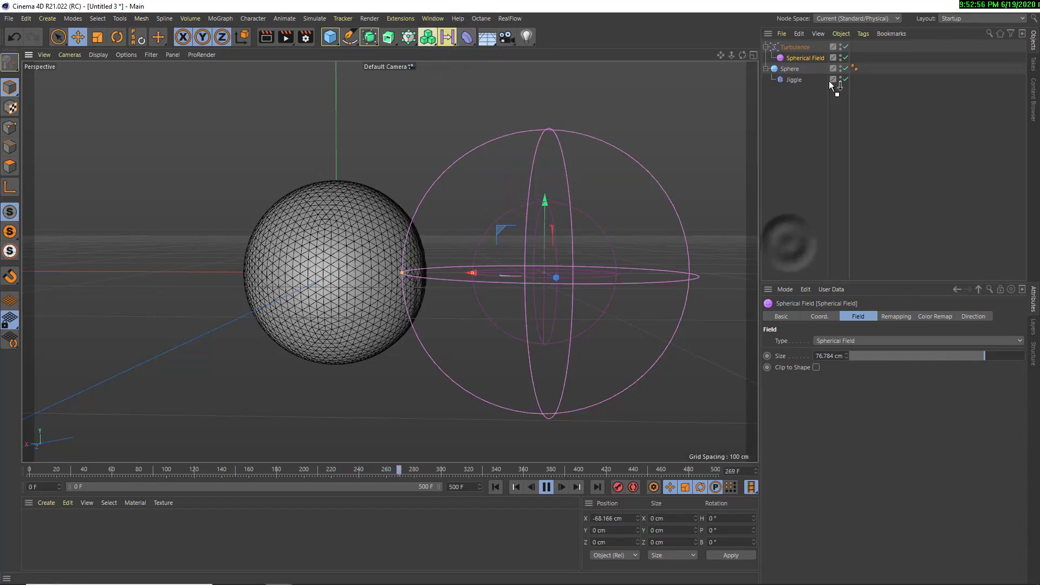
pyautogui.click(771, 47)
pyautogui.click(545, 488)
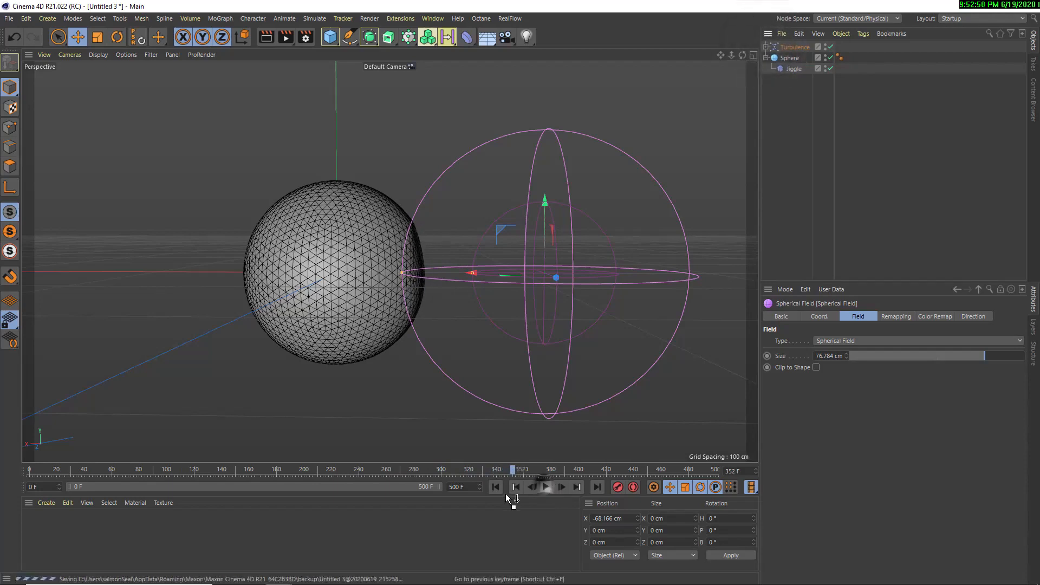
pyautogui.click(497, 488)
pyautogui.click(787, 68)
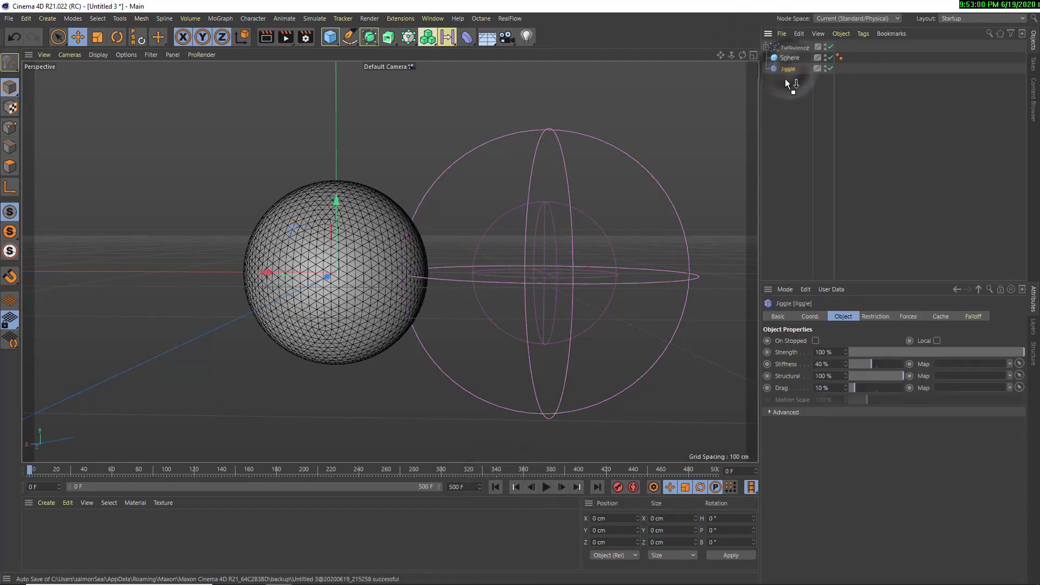
pyautogui.click(829, 47)
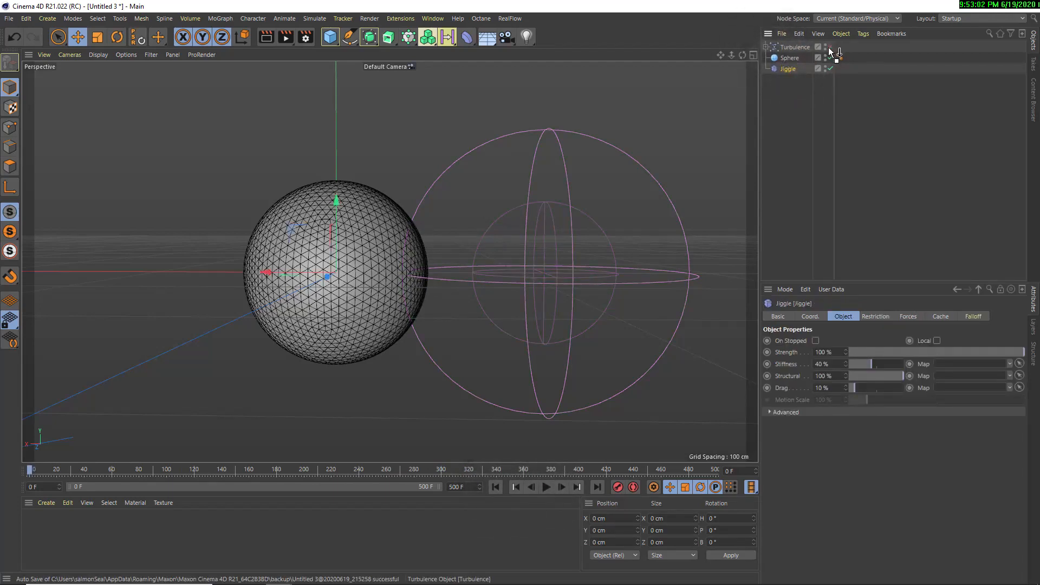
pyautogui.click(830, 68)
pyautogui.click(771, 124)
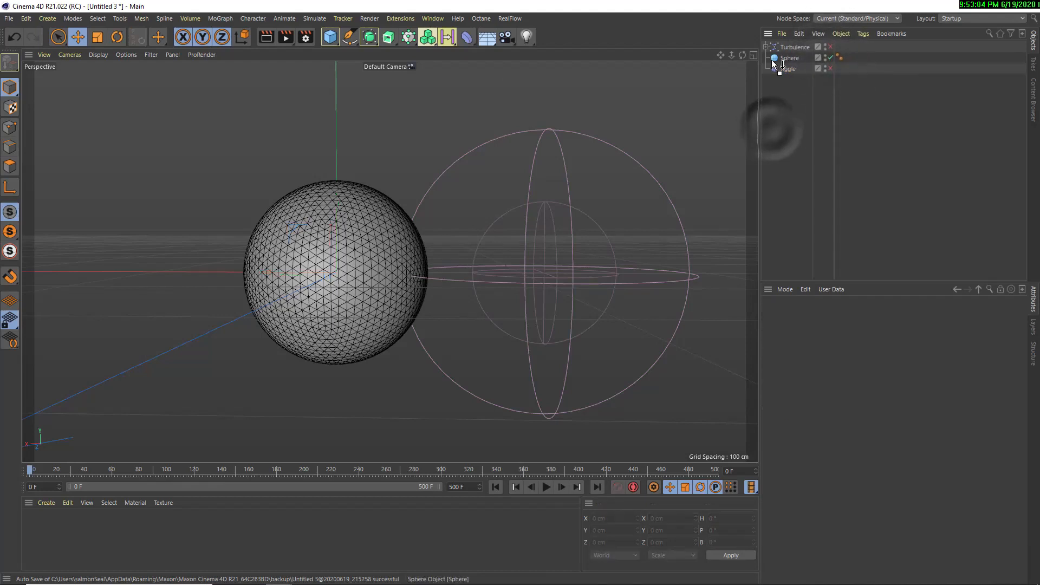
# Add a Displacer deformer as a child of the sphere and give it a Noise shader
pyautogui.moveTo(470, 40); pyautogui.dragTo(518, 177)
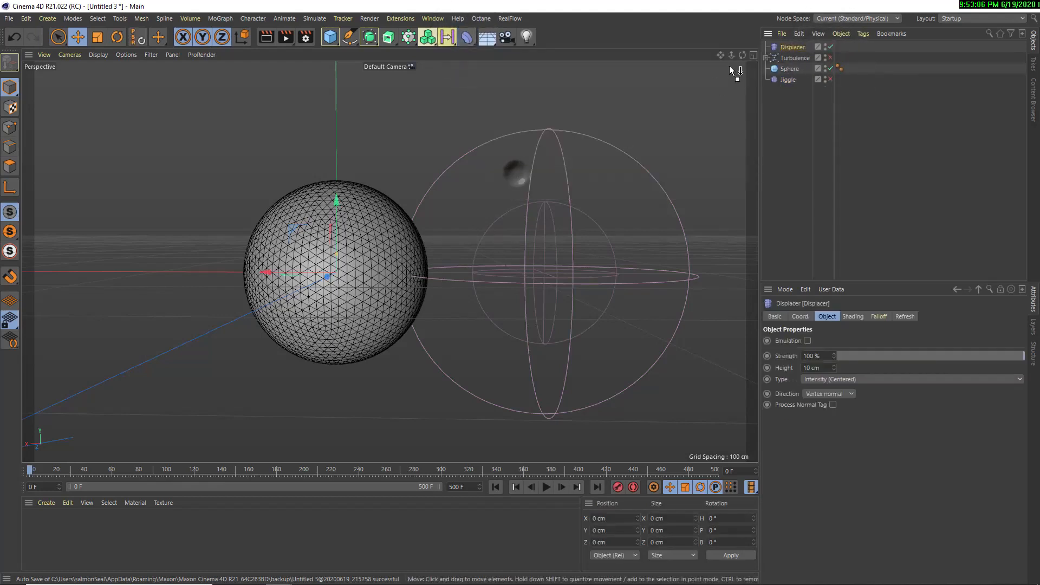
pyautogui.moveTo(784, 47); pyautogui.dragTo(788, 67)
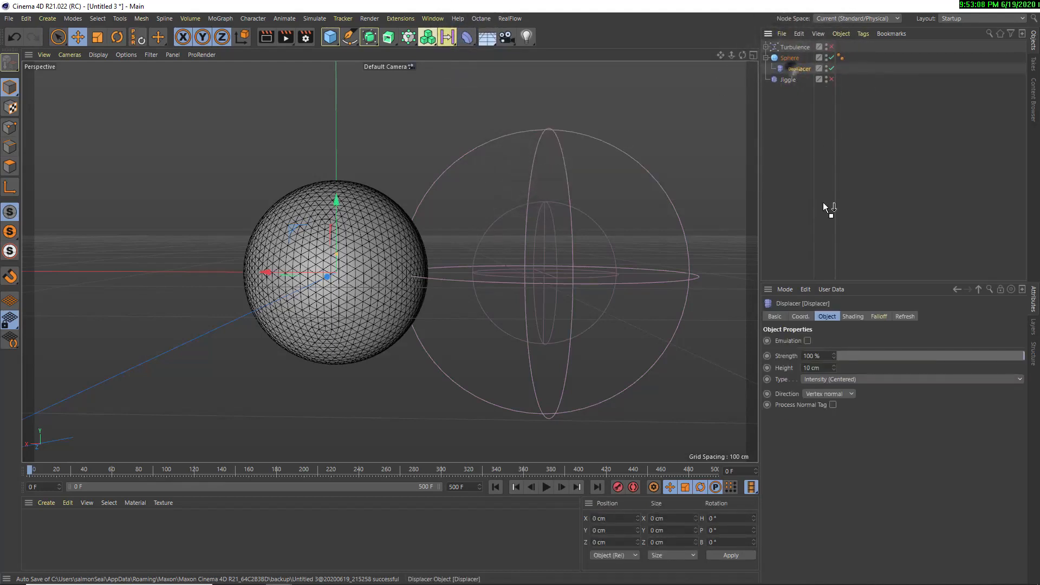
pyautogui.click(851, 317)
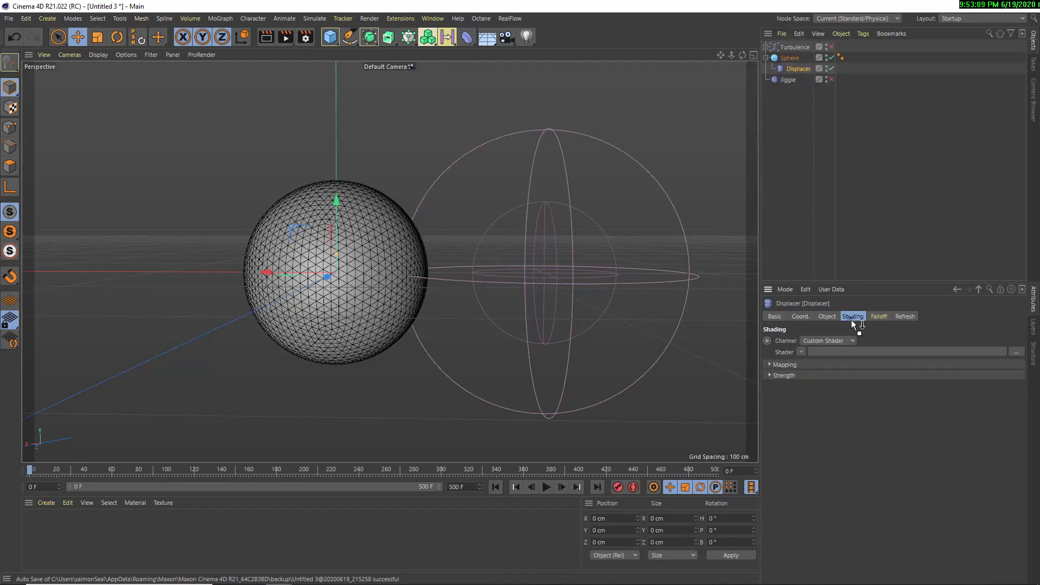
pyautogui.click(801, 351)
pyautogui.click(808, 189)
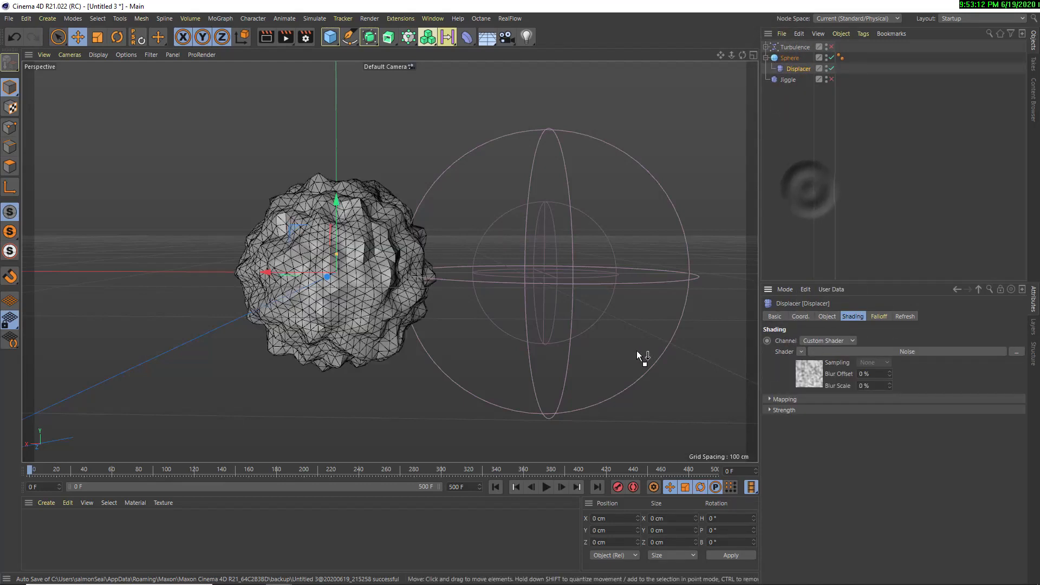
# Add a Spherical Field to the Displacer's falloff and move it beside the sphere, to about -110.4 cm on X
pyautogui.click(793, 68)
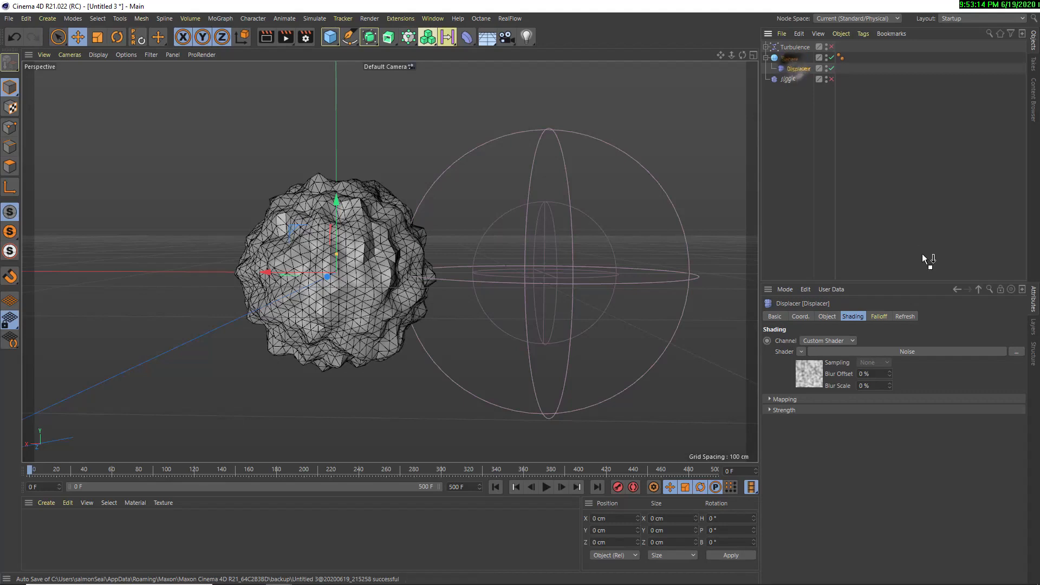
pyautogui.click(884, 317)
pyautogui.click(792, 423)
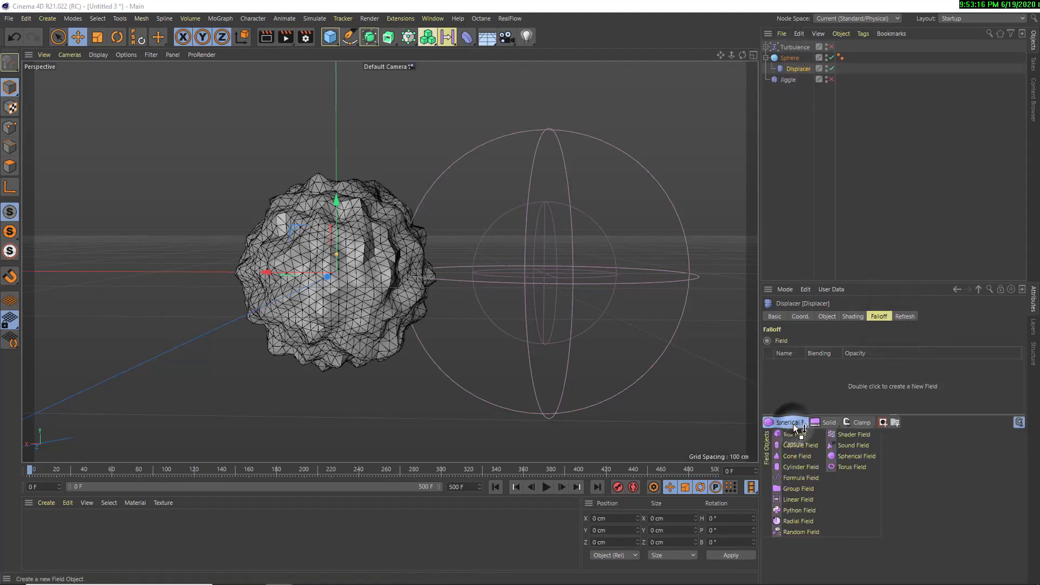
pyautogui.click(789, 422)
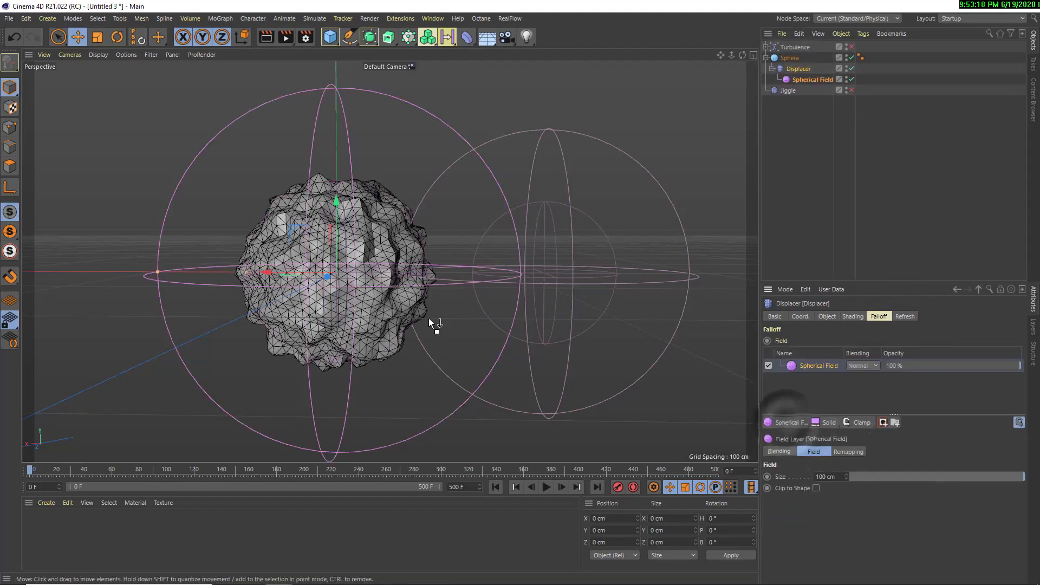
pyautogui.click(806, 80)
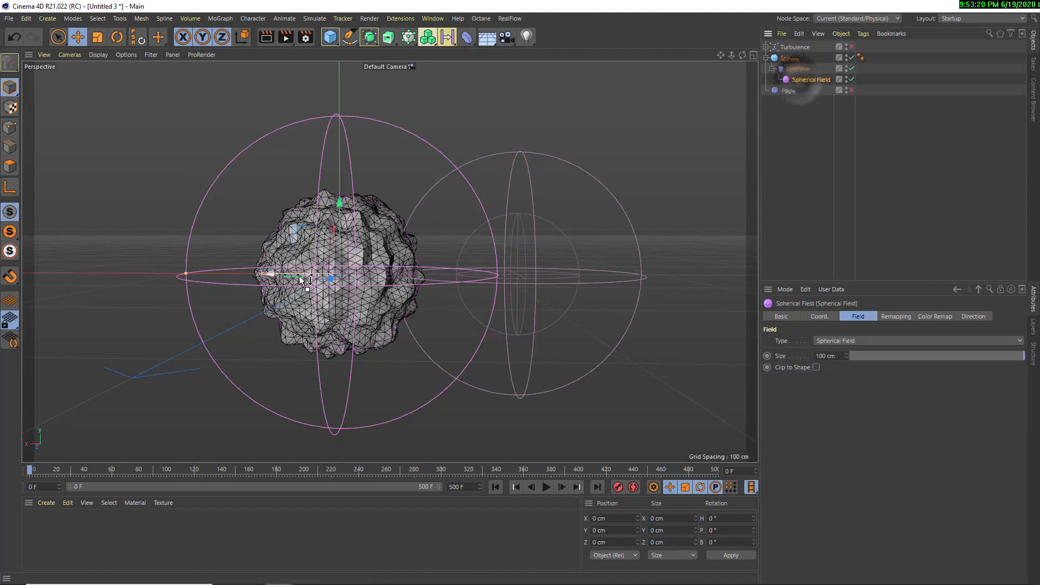
pyautogui.moveTo(339, 278); pyautogui.dragTo(479, 273)
pyautogui.hotkey('ctrl', 'z')
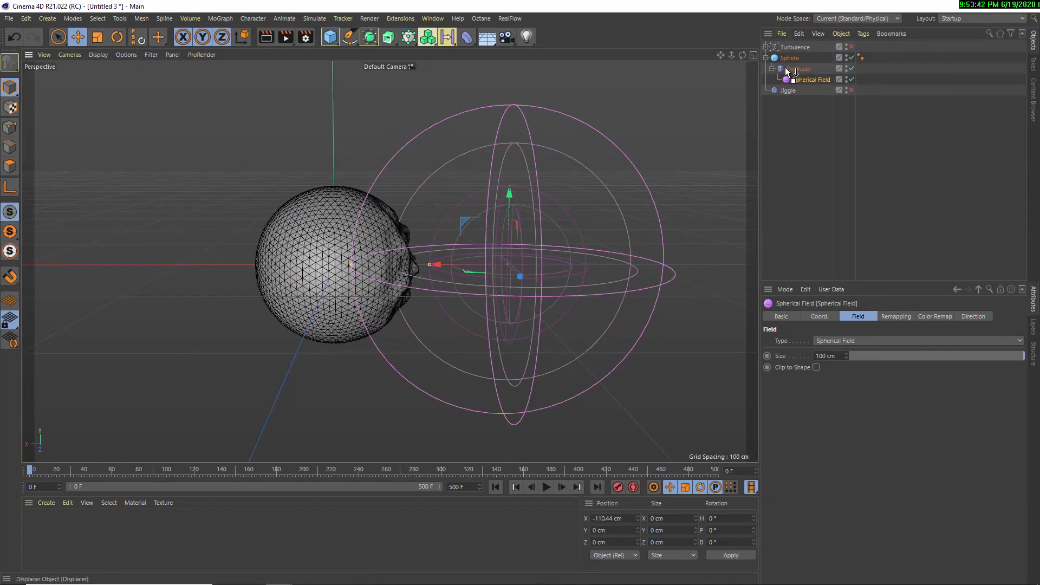
# Delete the Jiggle deformer, the Displacer with its Spherical Field, and the Turbulence force, keeping only the sphere
pyautogui.moveTo(788, 71); pyautogui.dragTo(801, 93)
pyautogui.press('Delete')
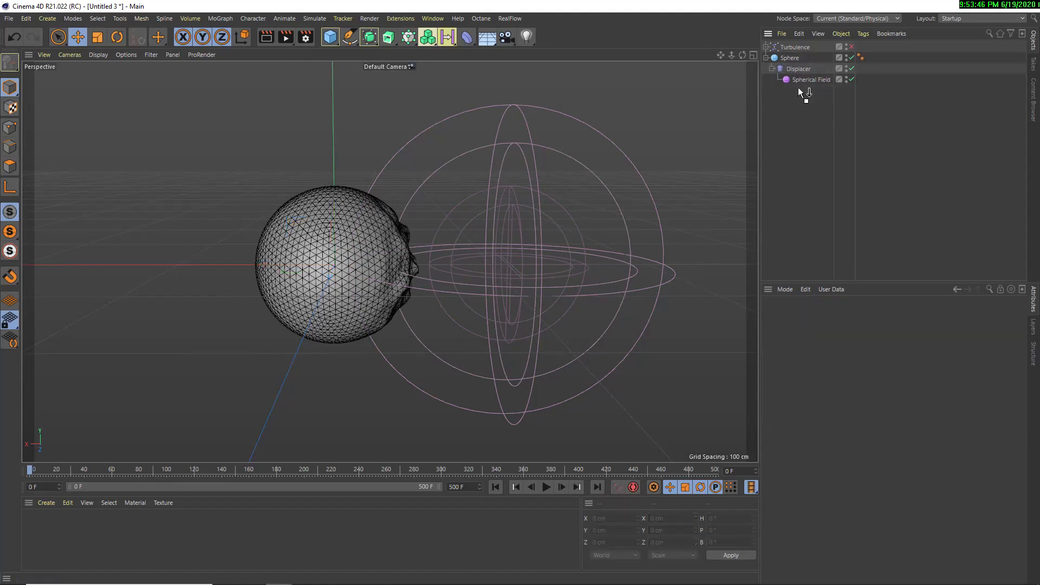
pyautogui.click(795, 69)
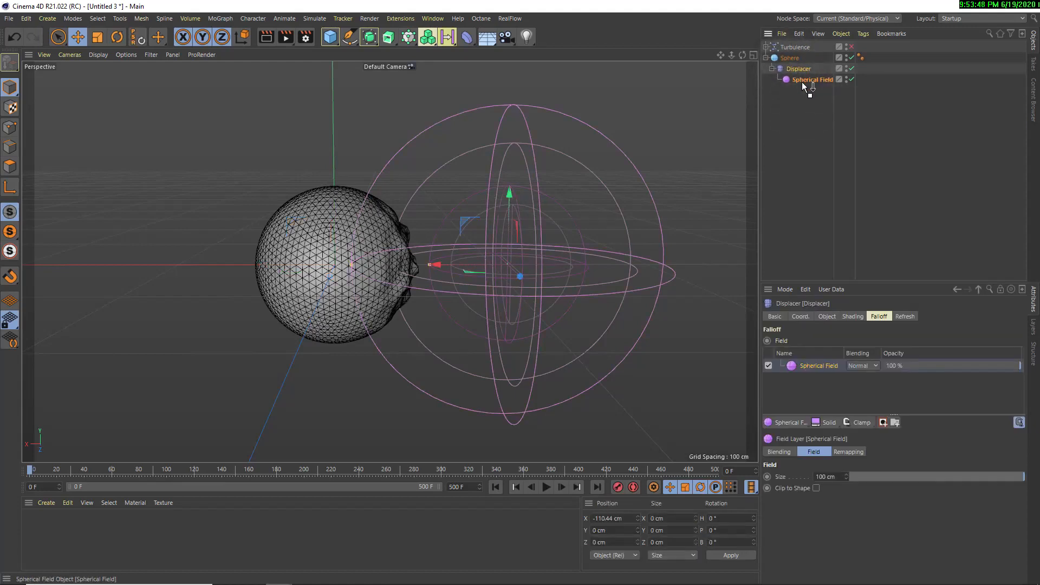
pyautogui.press('Delete')
pyautogui.click(787, 47)
pyautogui.press('Delete')
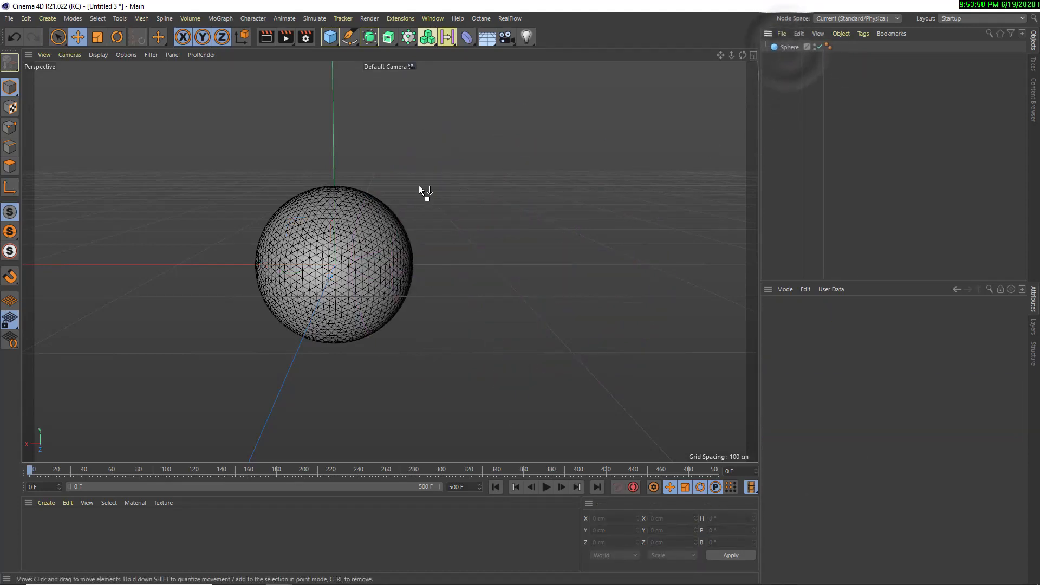
# Delete the sphere from the scene
pyautogui.keyDown('alt'); pyautogui.moveTo(443, 184); pyautogui.dragTo(405, 190); pyautogui.keyUp('alt')
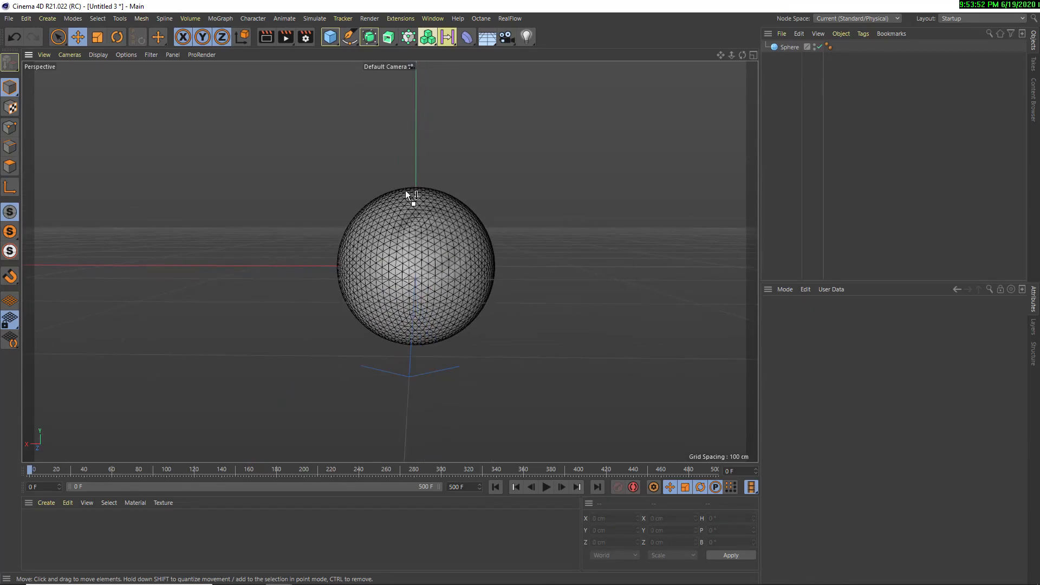
pyautogui.click(469, 34)
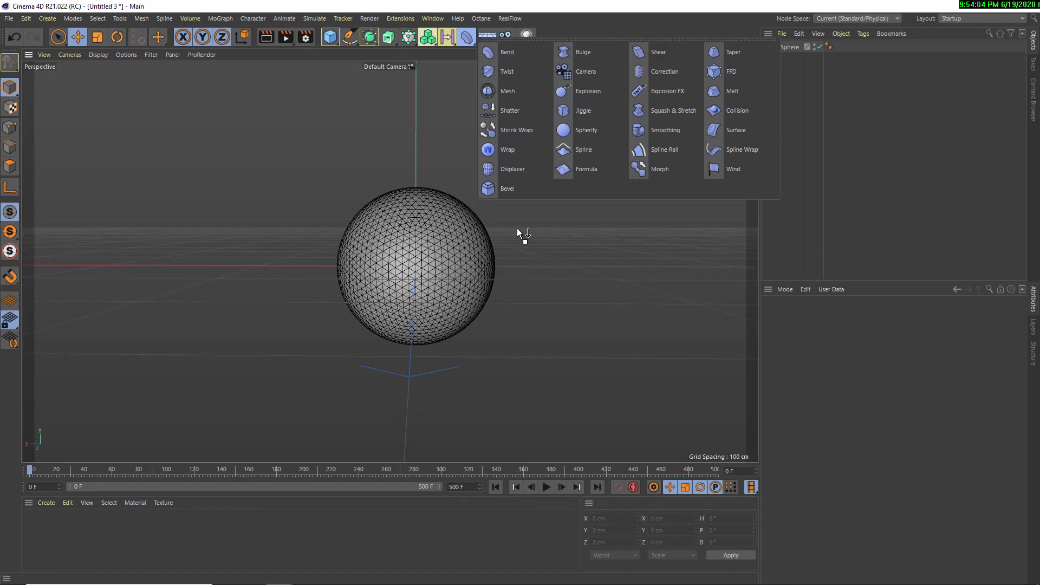
pyautogui.click(475, 219)
pyautogui.click(456, 239)
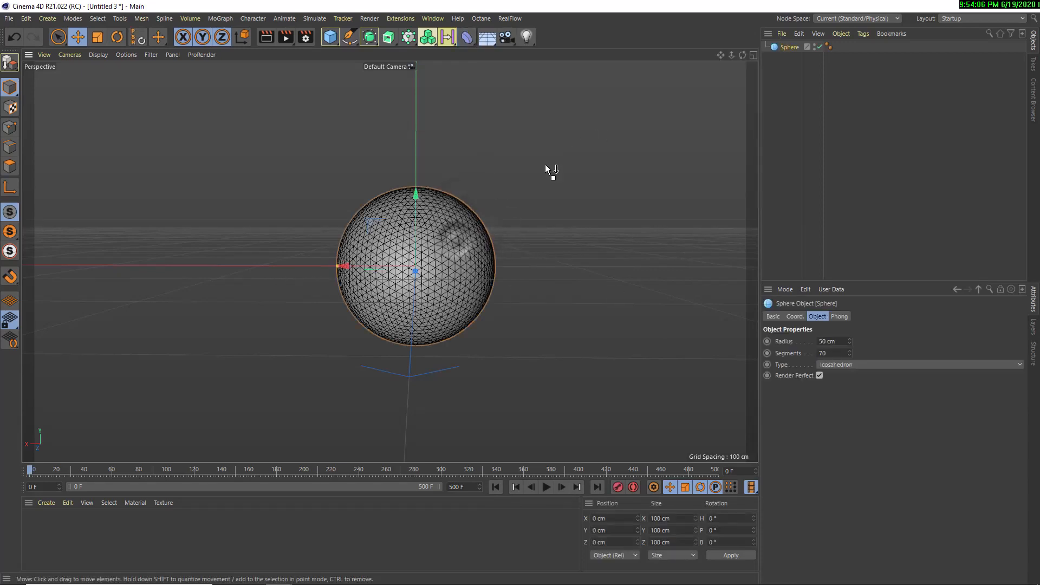
pyautogui.keyDown('alt'); pyautogui.moveTo(425, 222); pyautogui.dragTo(428, 239); pyautogui.keyUp('alt')
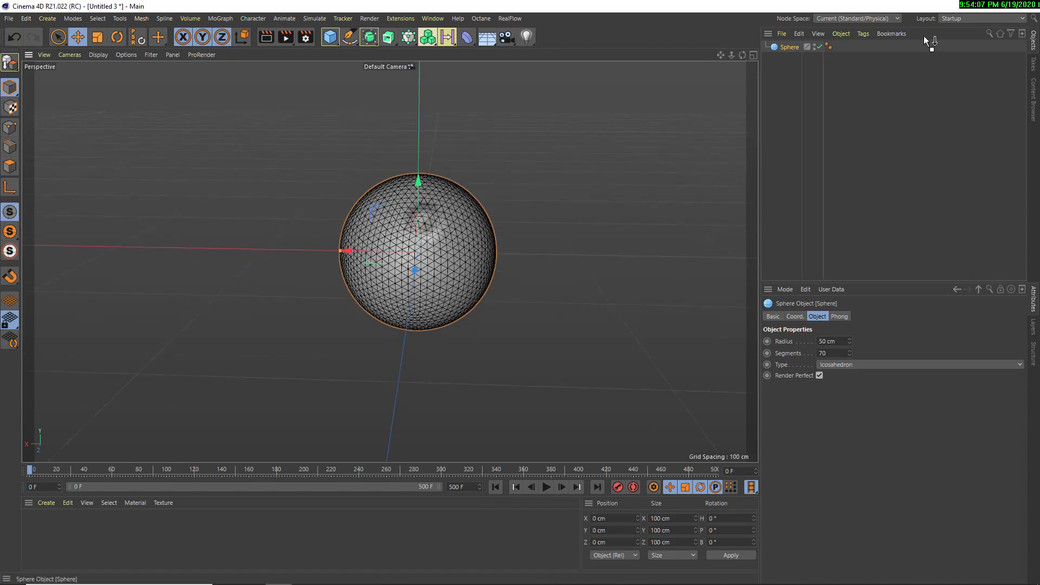
pyautogui.click(793, 48)
pyautogui.press('Delete')
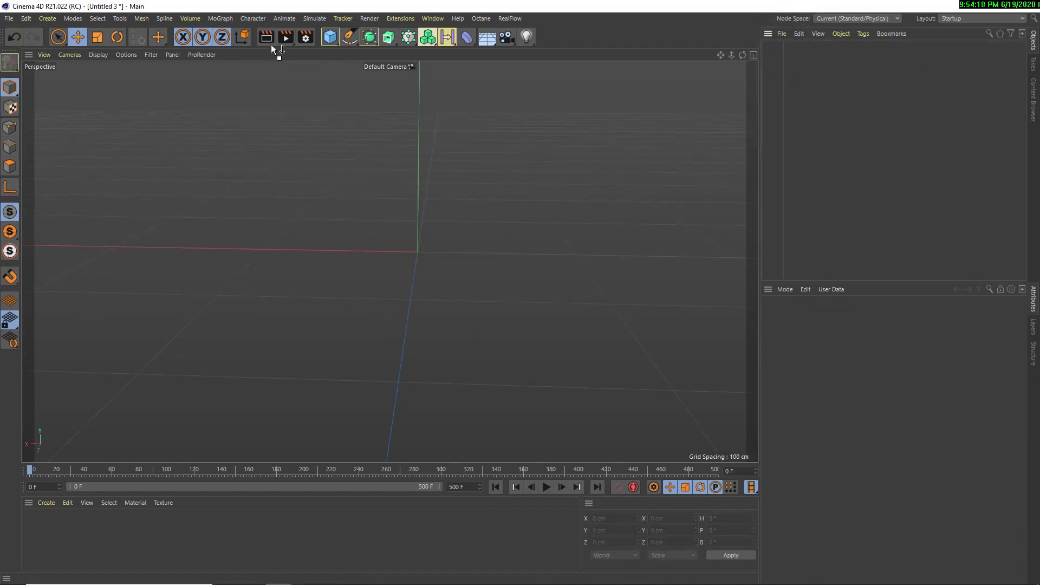
# Add a plane and set both its width and height segments to 100
pyautogui.moveTo(330, 42); pyautogui.dragTo(418, 70)
pyautogui.keyDown('alt'); pyautogui.moveTo(483, 278); pyautogui.dragTo(458, 286, button='middle'); pyautogui.keyUp('alt')
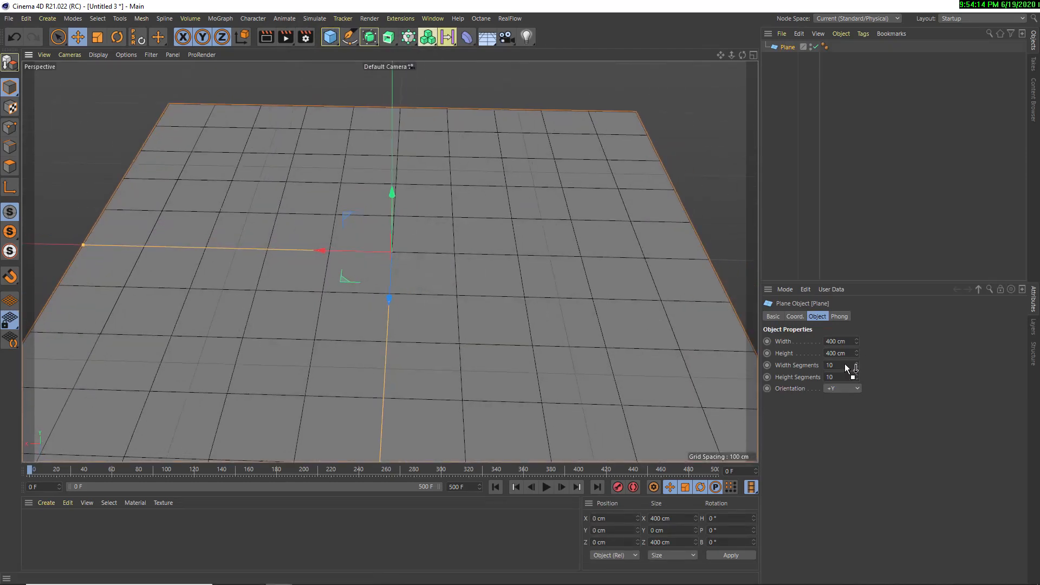
pyautogui.moveTo(844, 365); pyautogui.dragTo(769, 340)
pyautogui.write('100')
pyautogui.press('Tab')
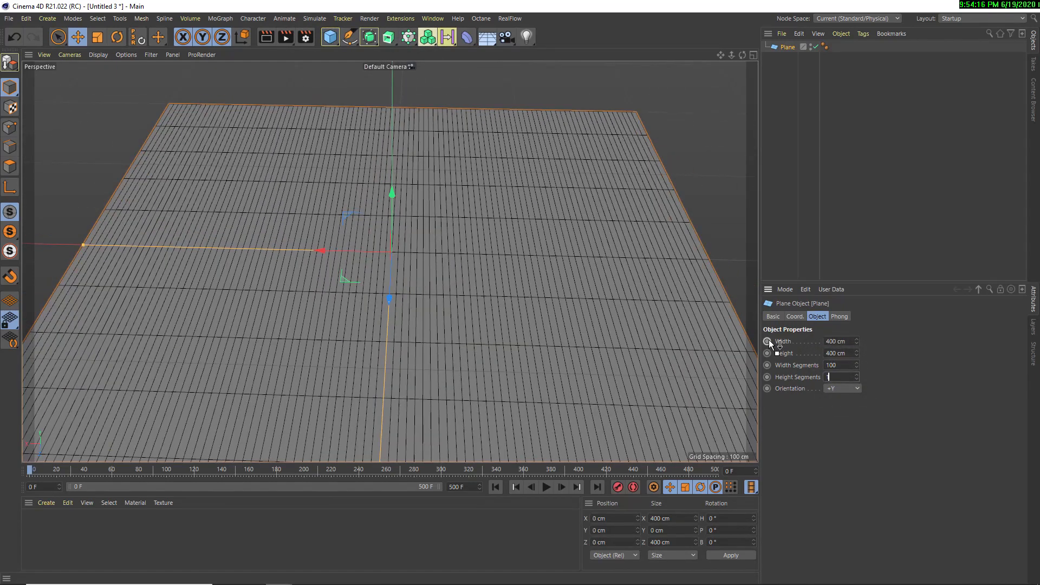
pyautogui.write('100')
pyautogui.press('Tab')
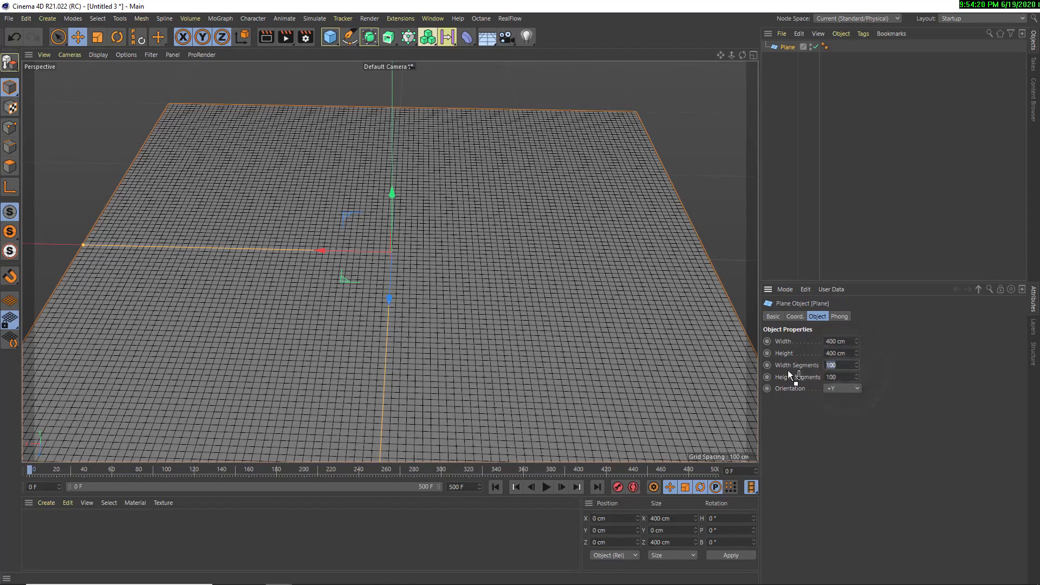
# Set the plane's width and height segments to 40 each
pyautogui.write('40')
pyautogui.press('Tab')
pyautogui.write('40')
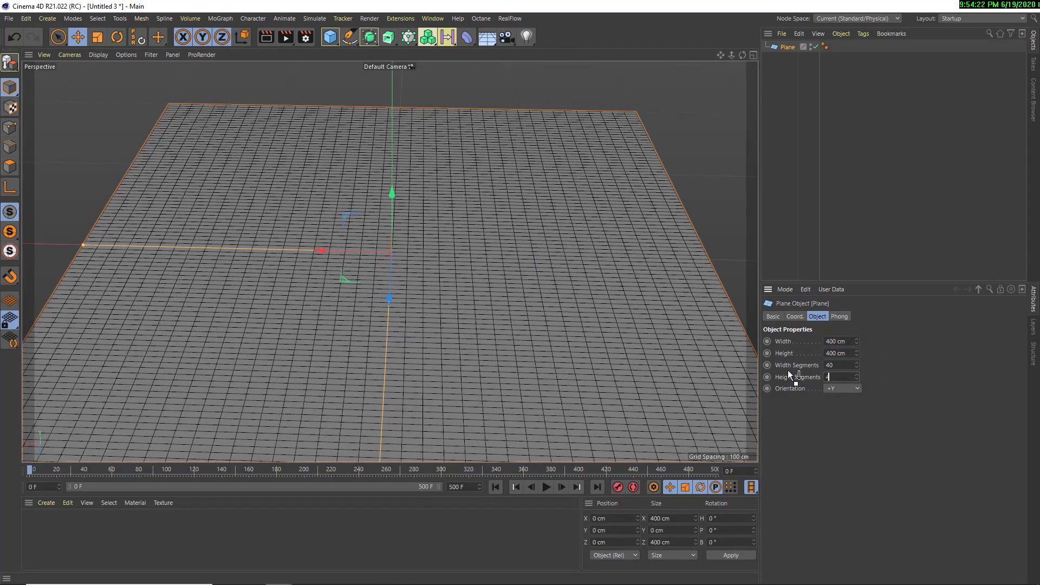
pyautogui.click(902, 373)
pyautogui.scroll(-3, 376, 308)
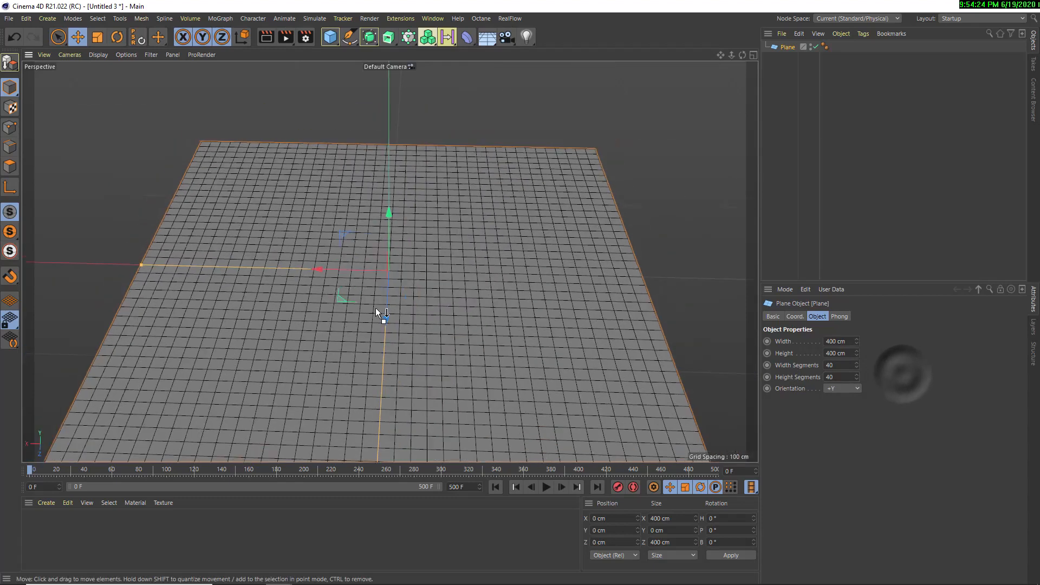
# Add a Formula deformer as a child of the plane and fit it to its parent
pyautogui.click(467, 35)
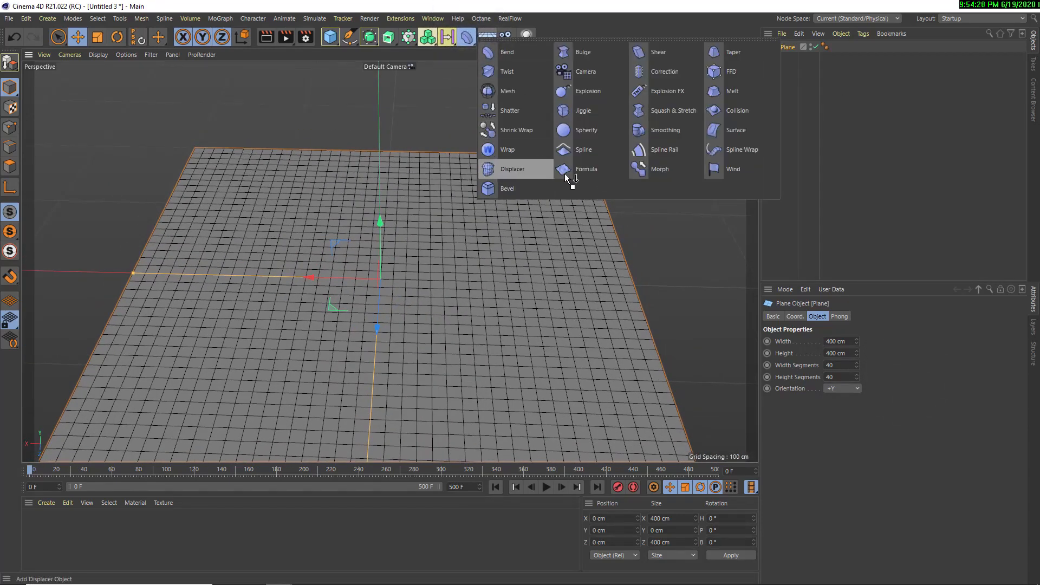
pyautogui.click(584, 173)
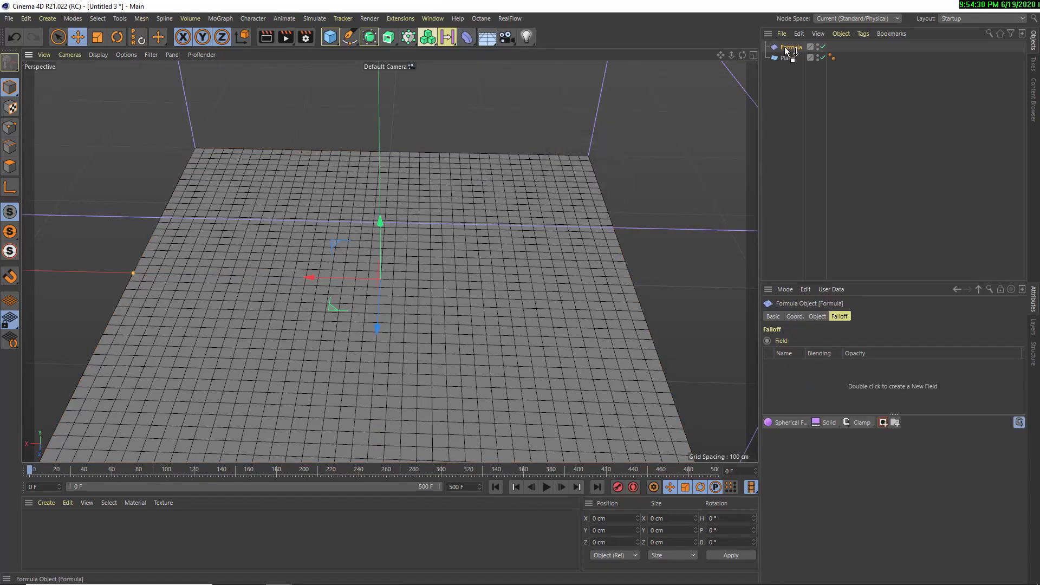
pyautogui.moveTo(788, 50); pyautogui.dragTo(786, 58)
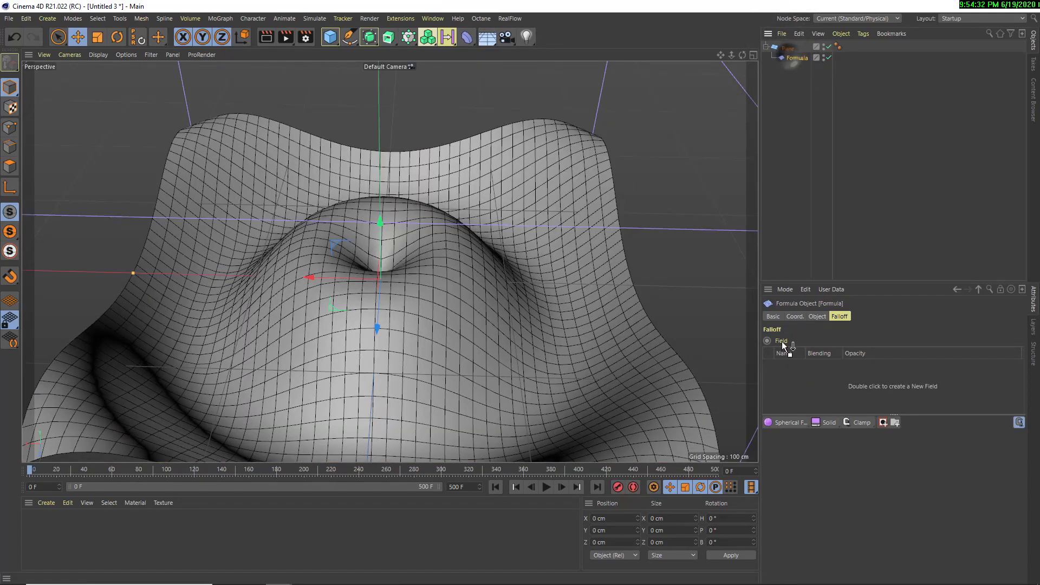
pyautogui.click(791, 415)
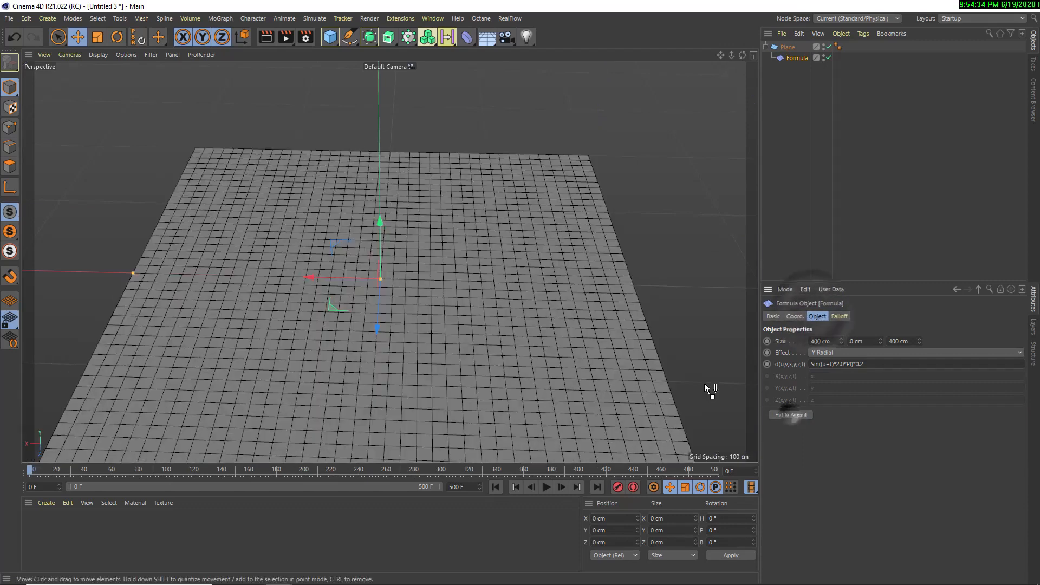
# Play the animation and set the Formula deformer's Y size to 80 cm
pyautogui.click(546, 486)
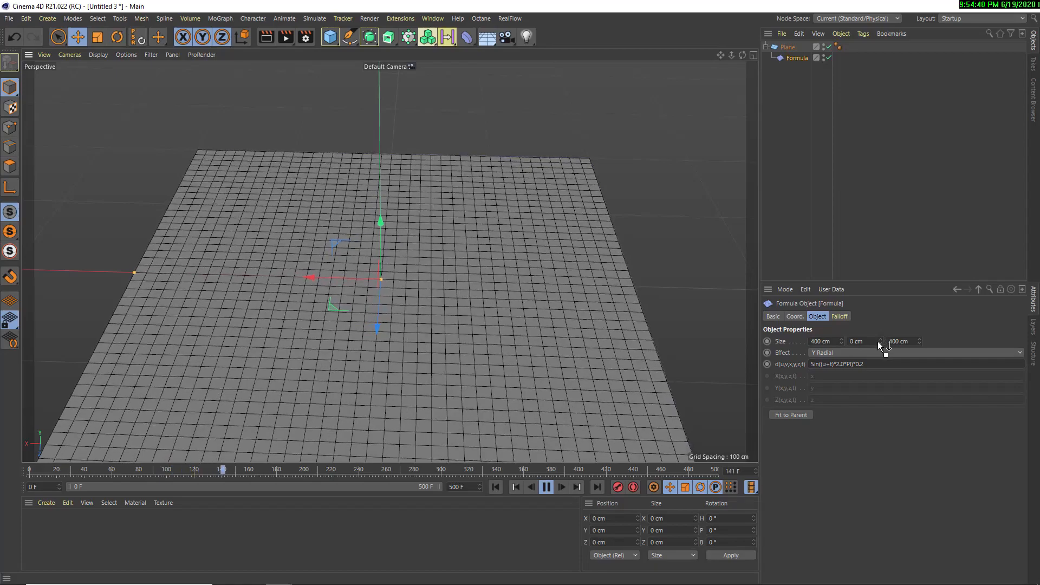
pyautogui.moveTo(880, 341); pyautogui.dragTo(870, 334)
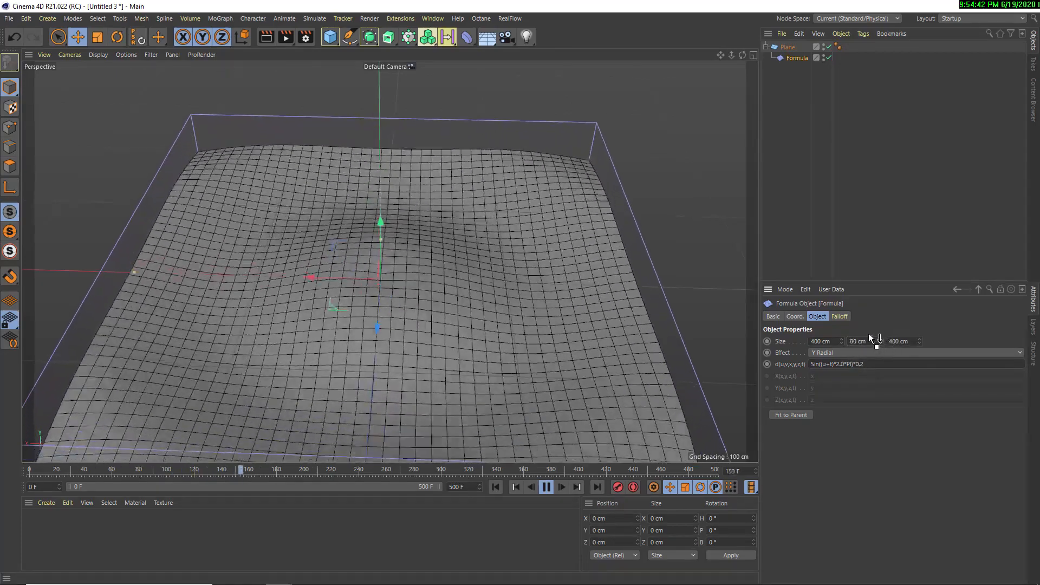
pyautogui.keyDown('alt'); pyautogui.moveTo(532, 290); pyautogui.dragTo(410, 272); pyautogui.keyUp('alt')
pyautogui.keyDown('alt'); pyautogui.moveTo(432, 304); pyautogui.dragTo(382, 302, button='middle'); pyautogui.keyUp('alt')
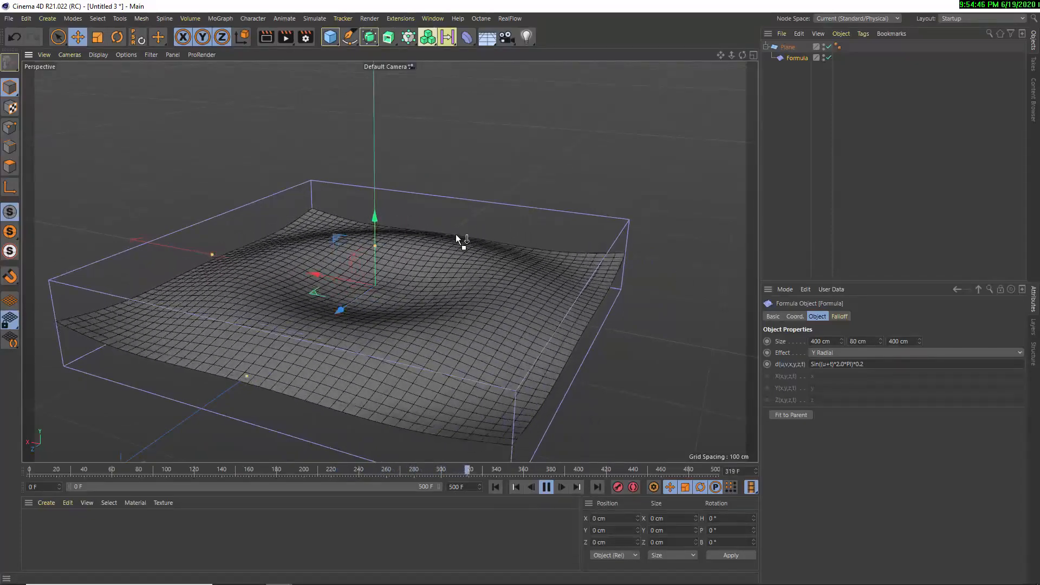
pyautogui.moveTo(392, 240)
pyautogui.keyDown('alt'); pyautogui.mouseDown(button='right')
pyautogui.moveTo(467, 291)
pyautogui.moveTo(384, 280)
pyautogui.mouseUp(button='right'); pyautogui.keyUp('alt')
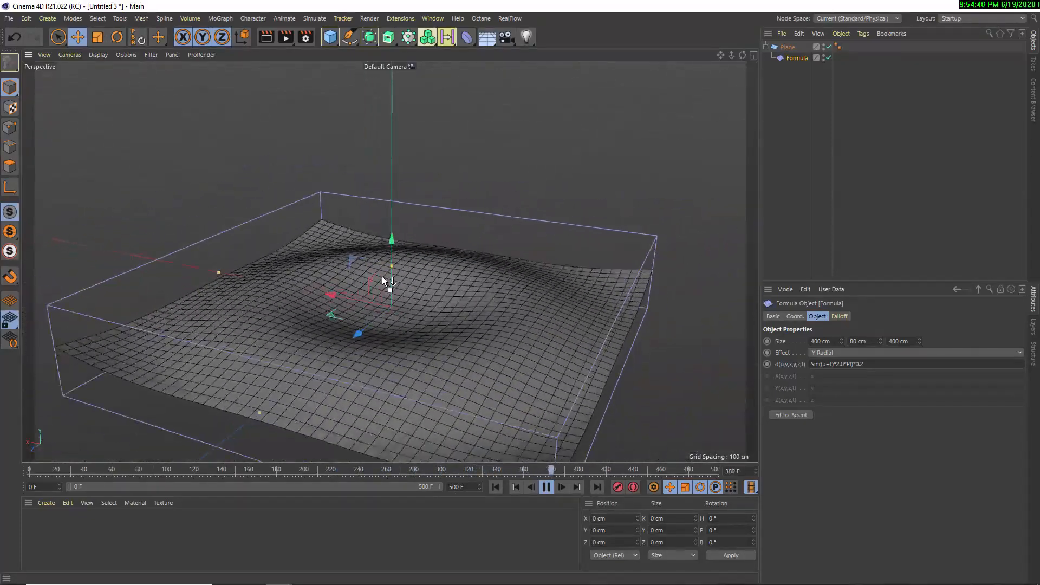
pyautogui.keyDown('alt'); pyautogui.moveTo(384, 279); pyautogui.dragTo(423, 311); pyautogui.keyUp('alt')
# Try weaker waves by dividing the Formula deformer's expression by 2 and by 12
pyautogui.click(903, 362)
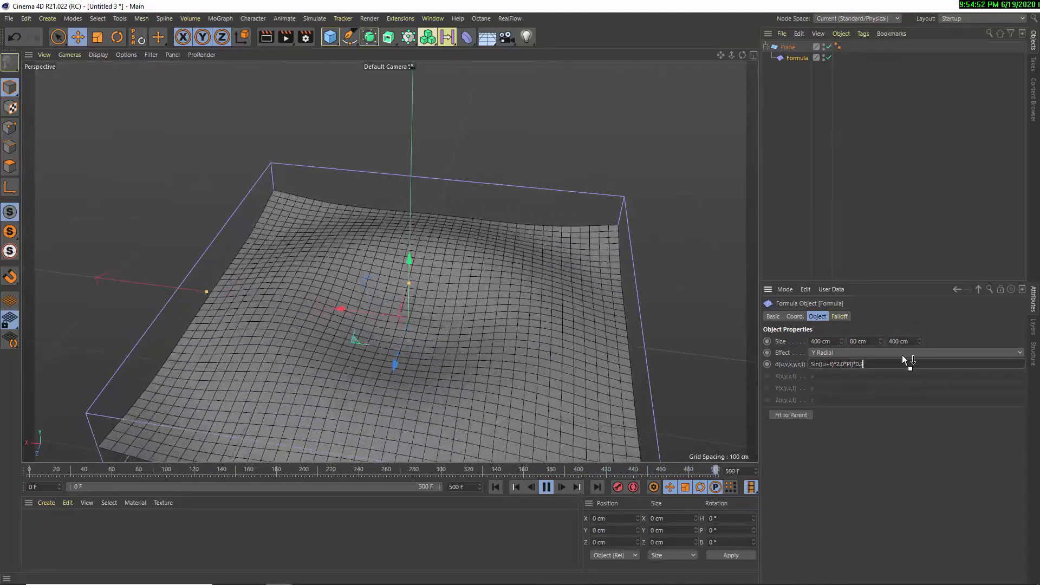
pyautogui.write('/2')
pyautogui.press('Return')
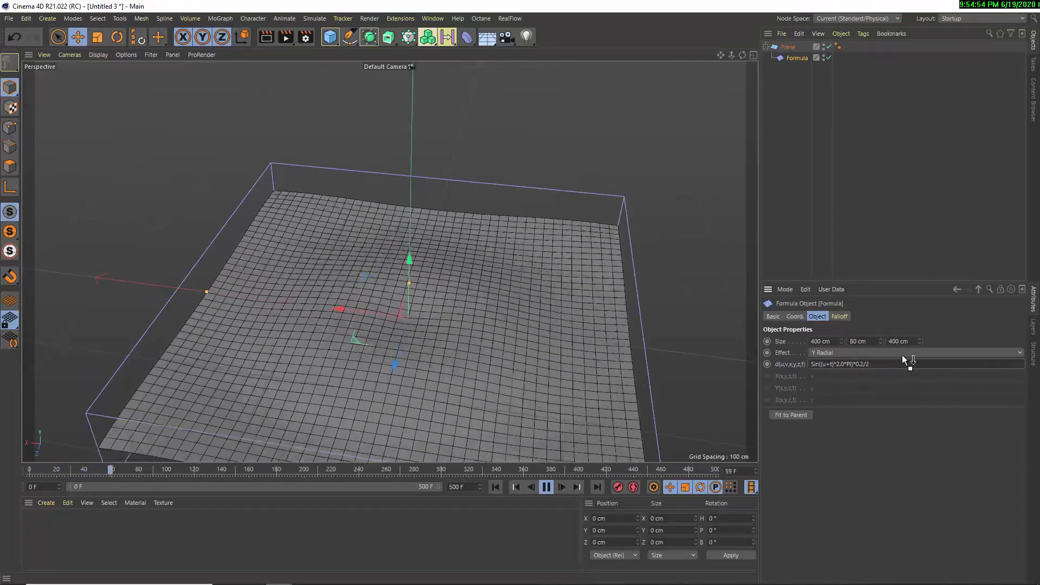
pyautogui.click(874, 363)
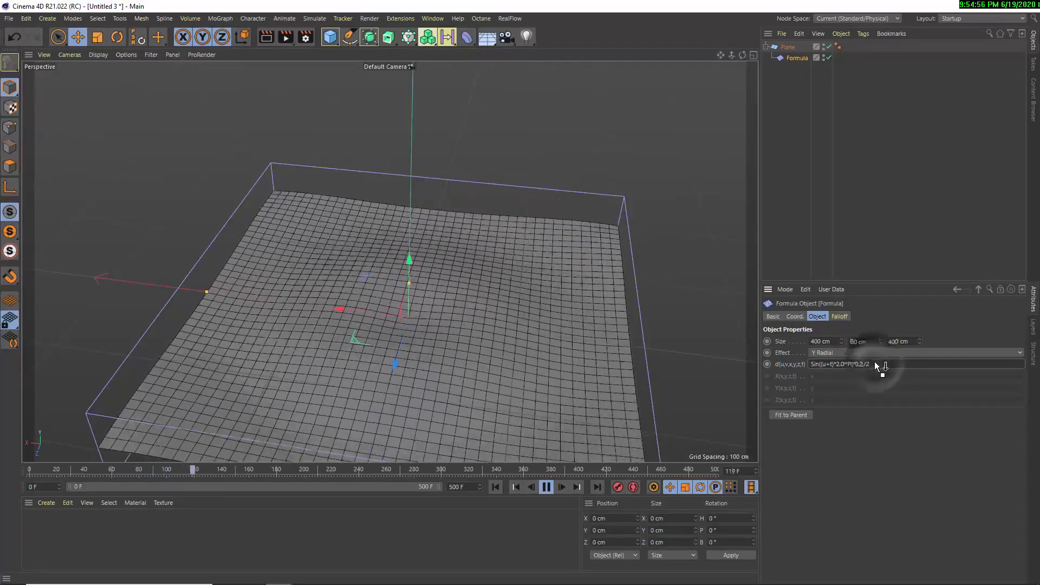
pyautogui.press('BackSpace')
pyautogui.write('12')
pyautogui.press('Return')
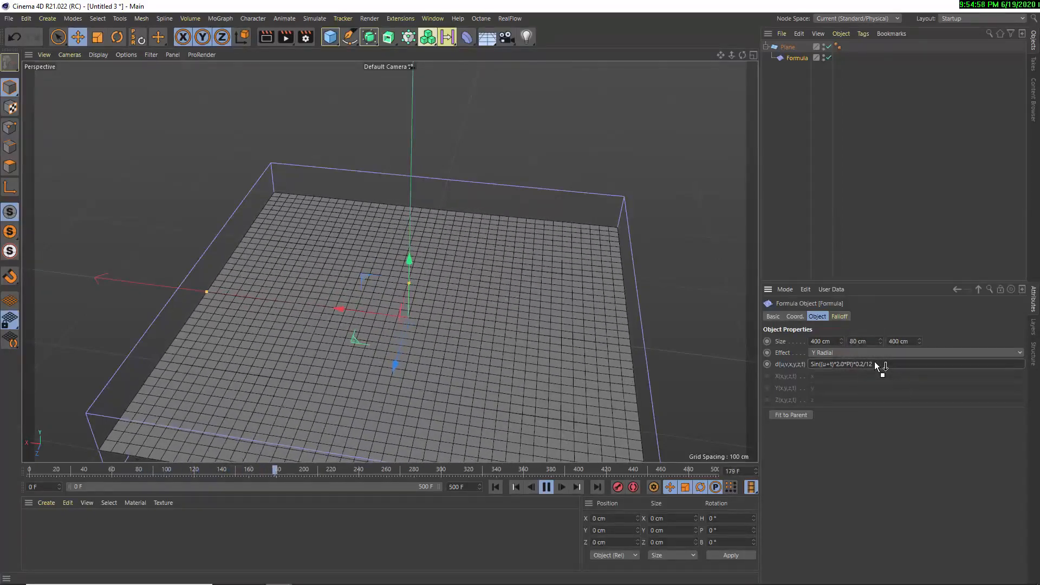
# Restore the Formula deformer's expression to Sin((u+t)*2.0*PI)*0.2
pyautogui.press('BackSpace')
pyautogui.press('BackSpace')
pyautogui.press('BackSpace')
pyautogui.press('BackSpace')
pyautogui.press('BackSpace')
pyautogui.write('.2')
pyautogui.press('Return')
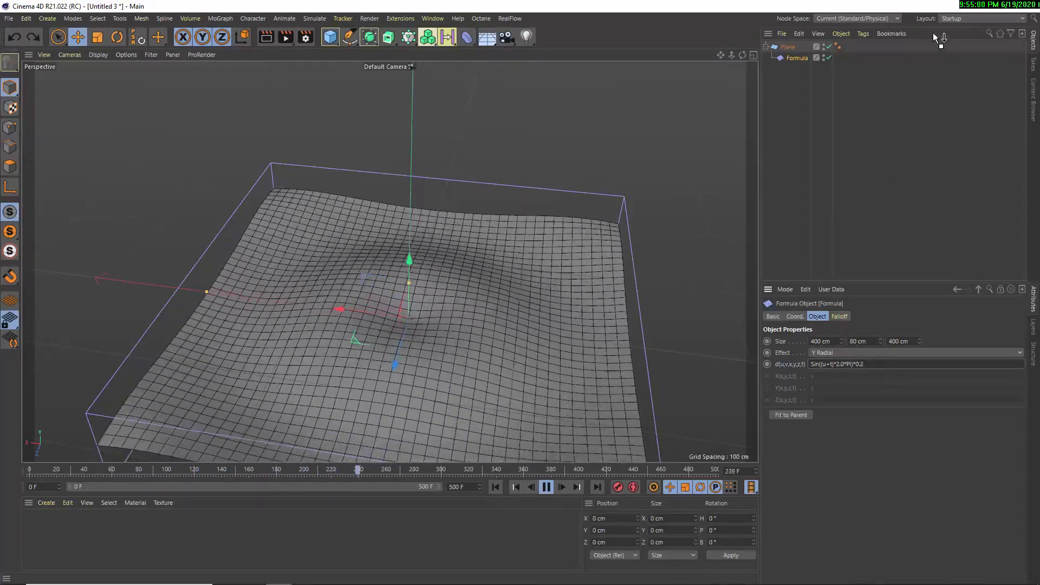
# Stop playback and scale the Formula deformer down uniformly so its box surrounds only the plane's centre
pyautogui.keyDown('alt'); pyautogui.moveTo(295, 169); pyautogui.dragTo(276, 273); pyautogui.keyUp('alt')
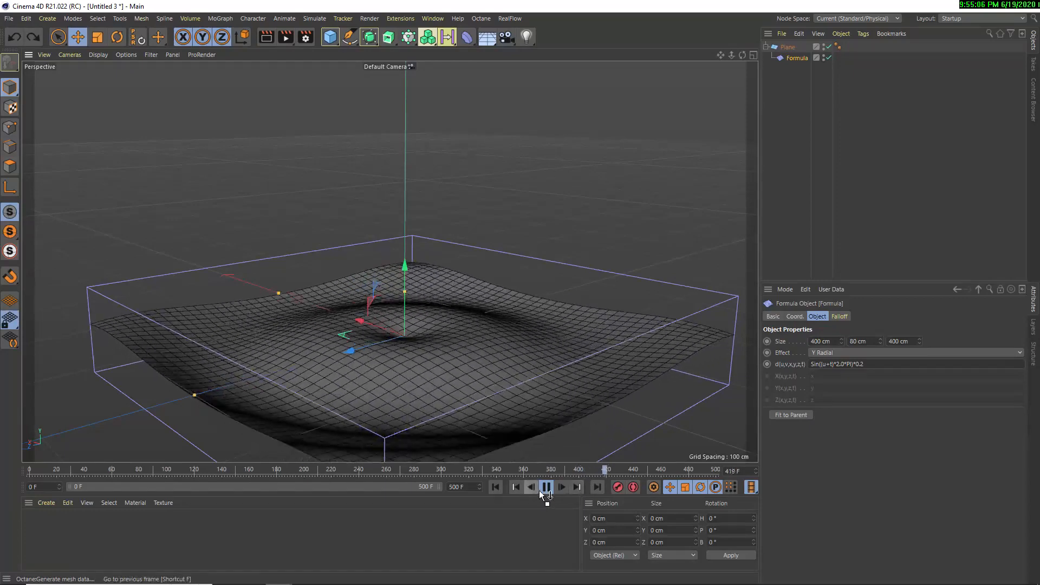
pyautogui.click(546, 487)
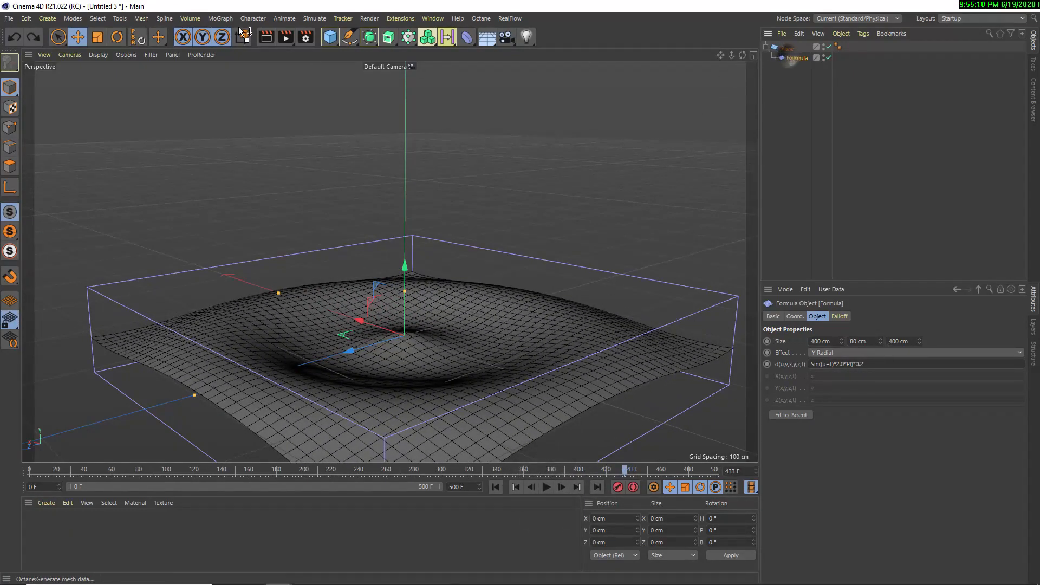
pyautogui.click(98, 37)
pyautogui.moveTo(488, 212); pyautogui.dragTo(288, 416)
# Play the animation from the first frame, examine the ripples across the plane from several angles, and rewind to frame 0
pyautogui.click(495, 487)
pyautogui.click(547, 487)
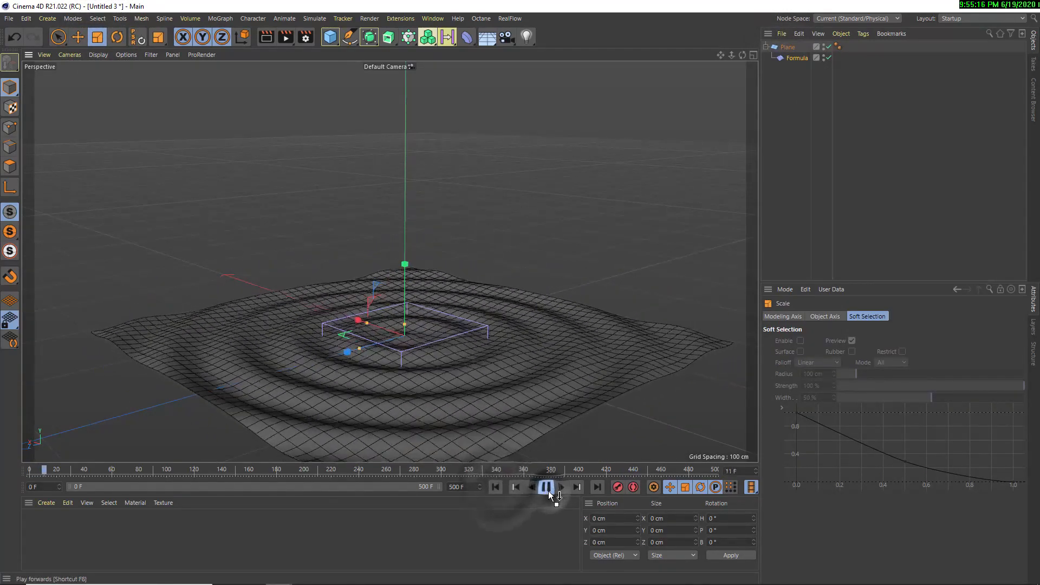
pyautogui.keyDown('alt'); pyautogui.moveTo(299, 367); pyautogui.dragTo(502, 351, button='right'); pyautogui.keyUp('alt')
pyautogui.scroll(5, 502, 351)
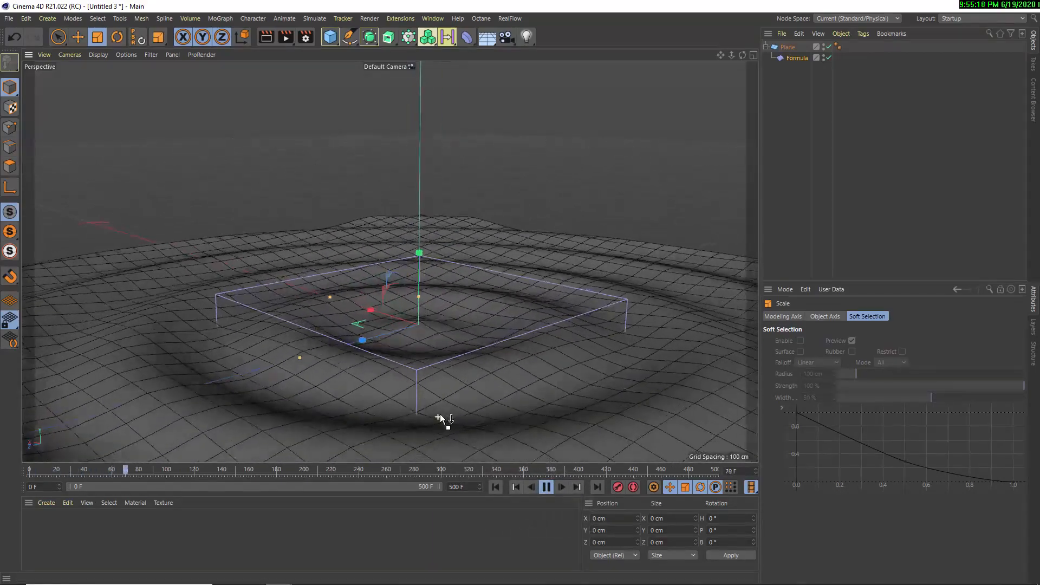
pyautogui.keyDown('alt'); pyautogui.moveTo(439, 414); pyautogui.dragTo(448, 398); pyautogui.keyUp('alt')
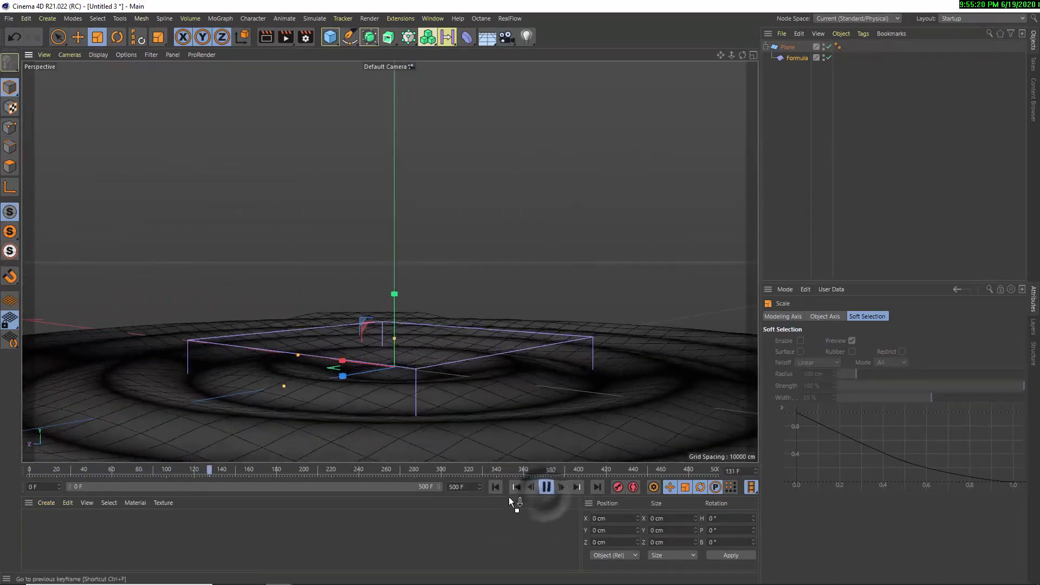
pyautogui.click(546, 490)
pyautogui.keyDown('alt'); pyautogui.moveTo(468, 173); pyautogui.dragTo(461, 293); pyautogui.keyUp('alt')
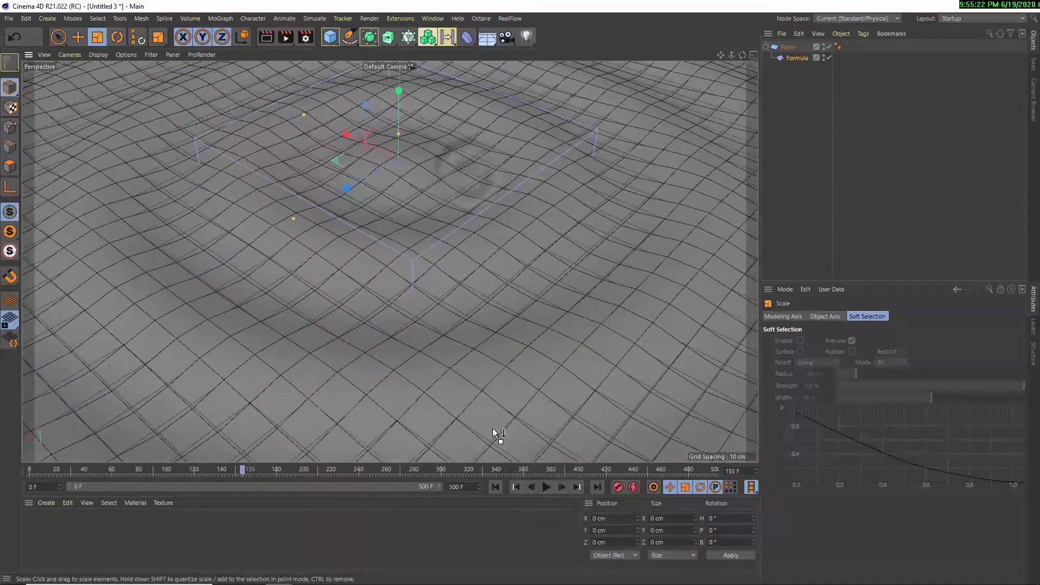
pyautogui.click(496, 487)
pyautogui.scroll(-5, 437, 277)
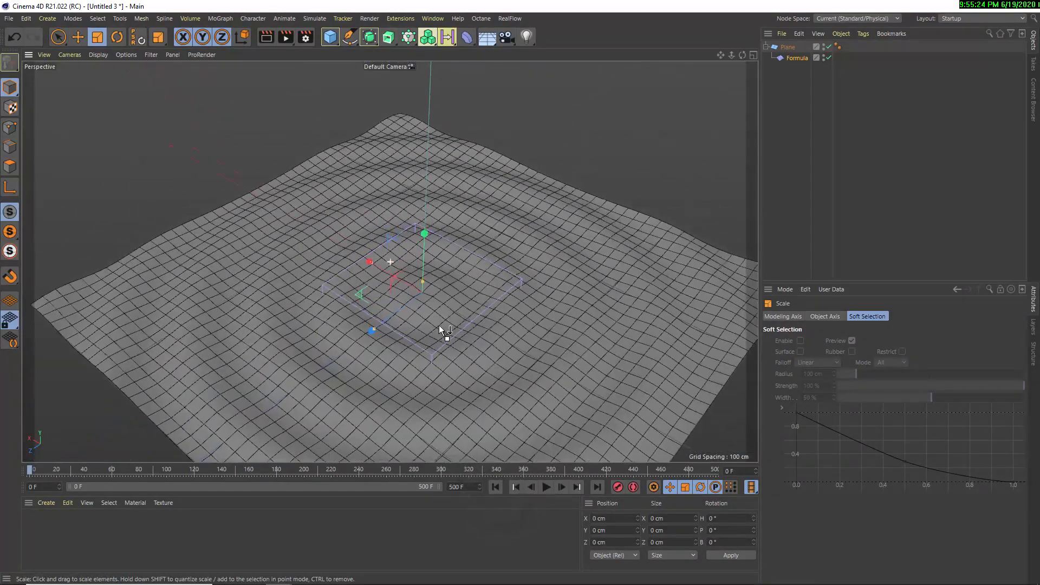
pyautogui.keyDown('alt'); pyautogui.moveTo(439, 328); pyautogui.dragTo(419, 291); pyautogui.keyUp('alt')
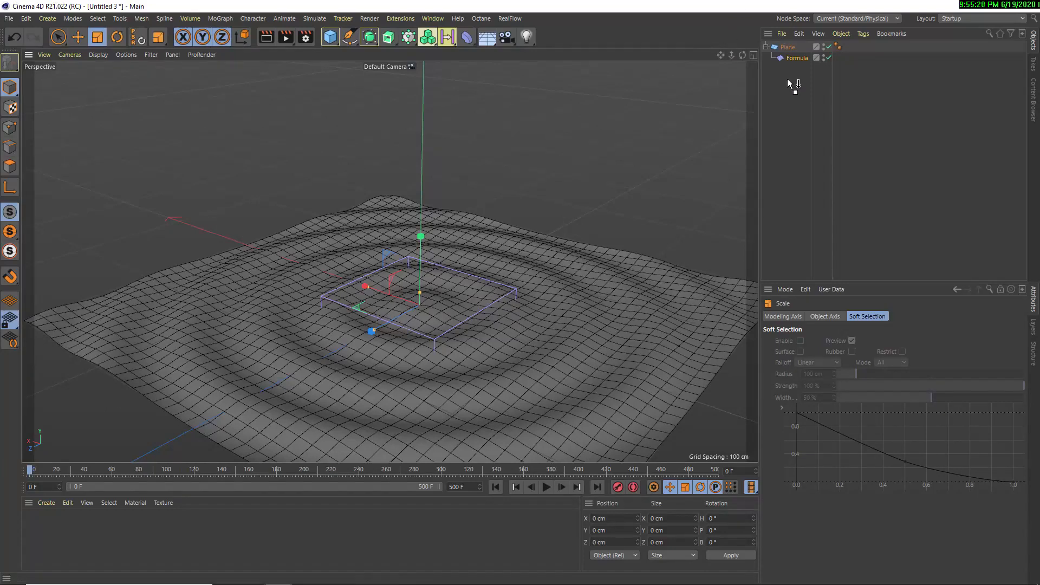
# Add a sphere scaled to a radius of about 11.85 cm and raise it above the plane's centre to about 87.5 cm on Y
pyautogui.click(792, 57)
pyautogui.click(840, 316)
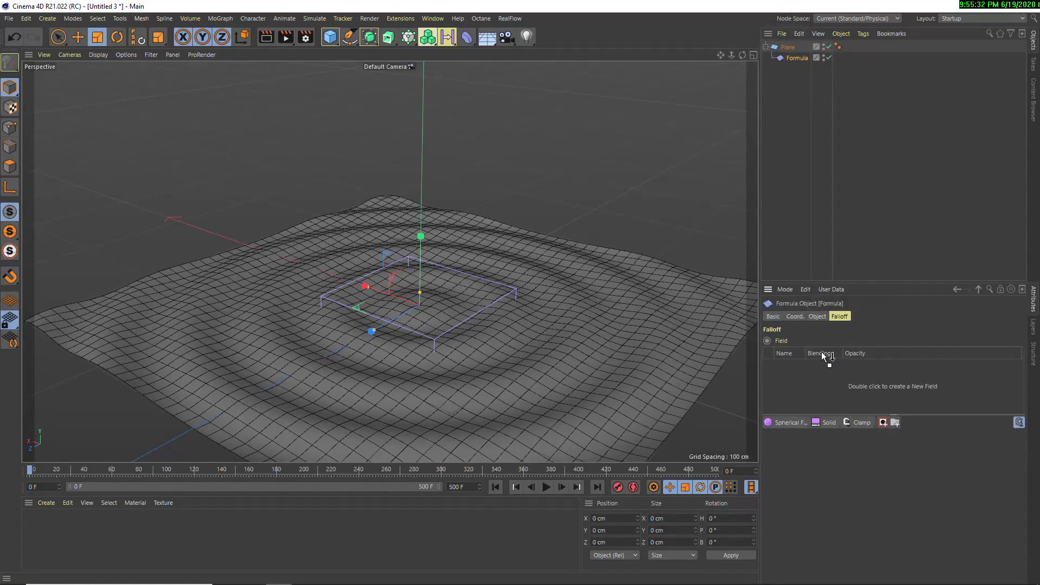
pyautogui.moveTo(330, 36); pyautogui.dragTo(534, 79)
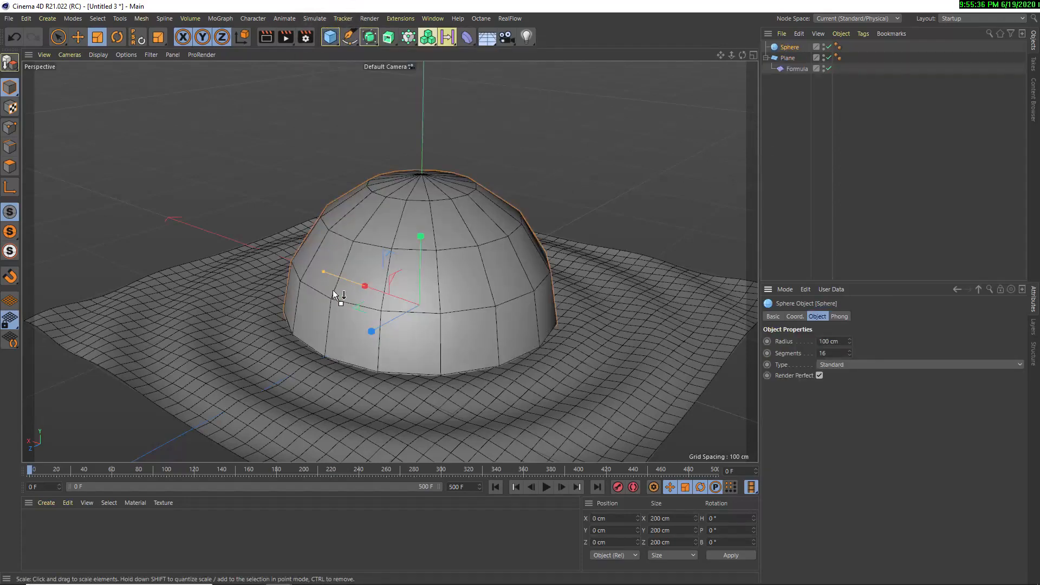
pyautogui.moveTo(333, 290); pyautogui.dragTo(162, 5)
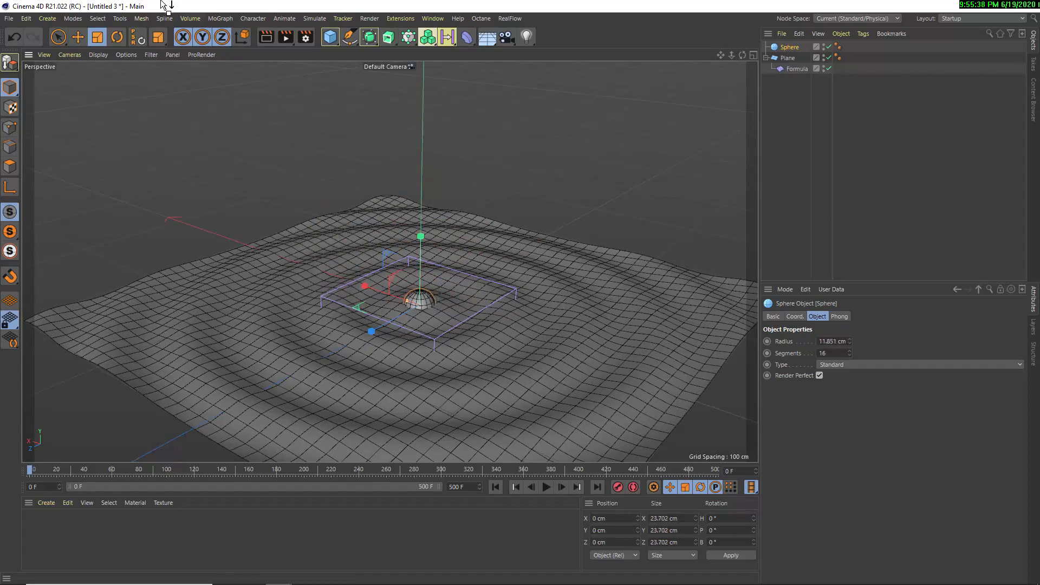
pyautogui.click(75, 37)
pyautogui.moveTo(420, 235); pyautogui.dragTo(449, 116)
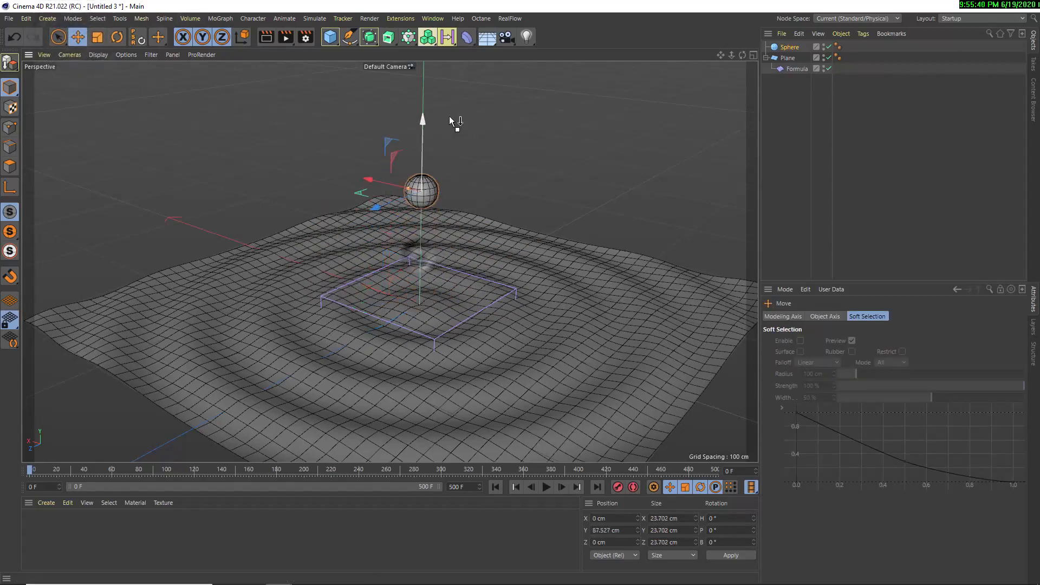
# Assign the sphere to the Formula deformer's falloff as a field
pyautogui.click(797, 68)
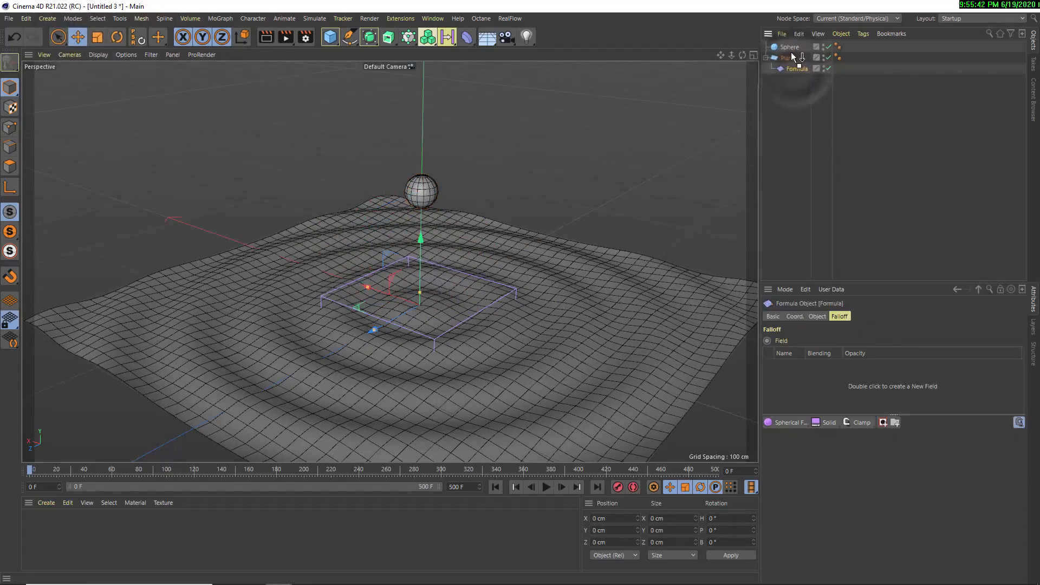
pyautogui.moveTo(792, 54); pyautogui.dragTo(827, 382)
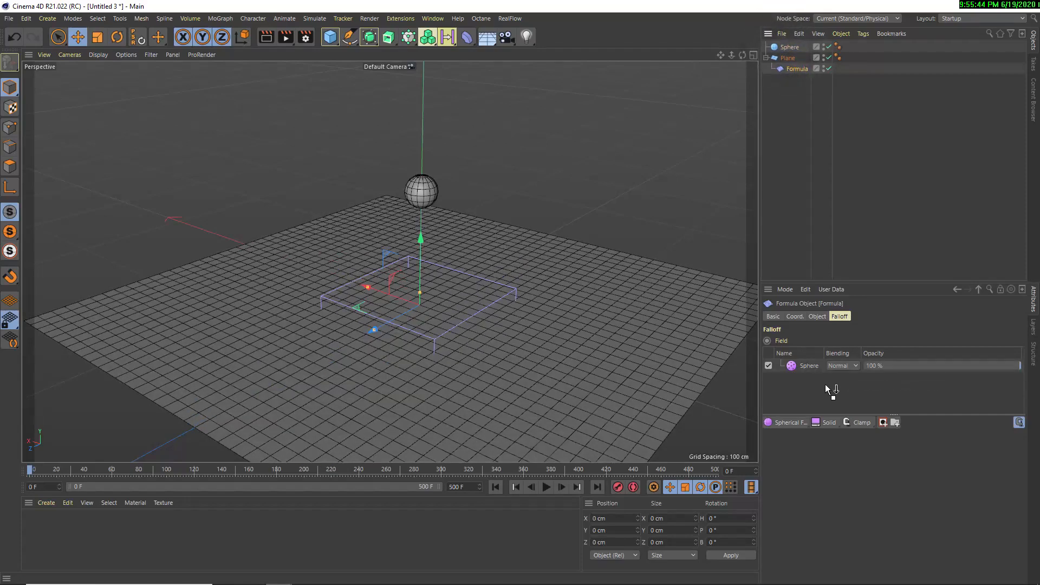
# Enlarge the sphere to a radius of about 55.9 cm and, during playback, move it from the plane up to about 93.2 cm on Y
pyautogui.click(418, 187)
pyautogui.moveTo(420, 190); pyautogui.dragTo(432, 267)
pyautogui.click(546, 486)
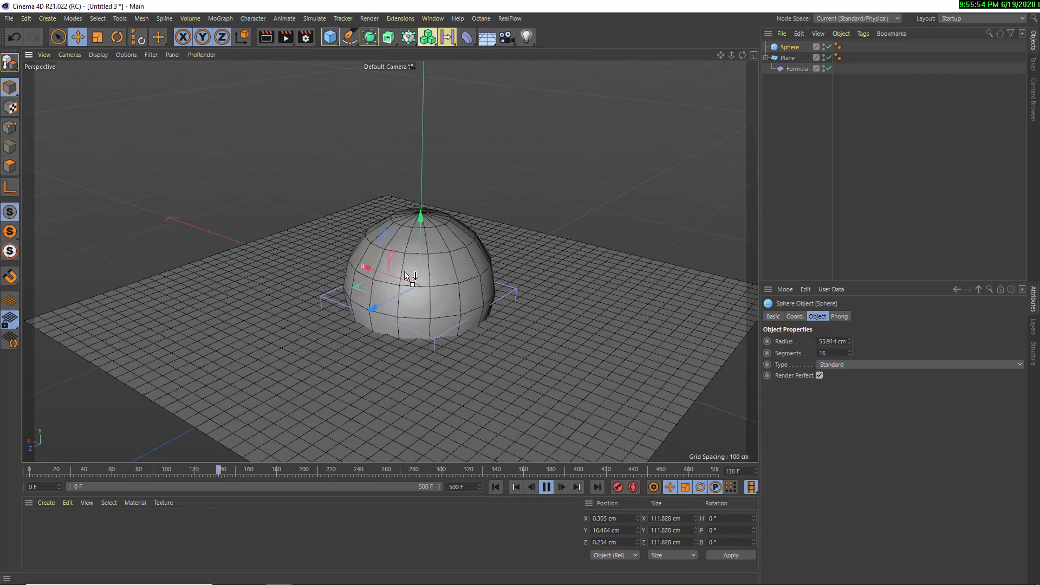
pyautogui.moveTo(421, 232); pyautogui.dragTo(425, 153)
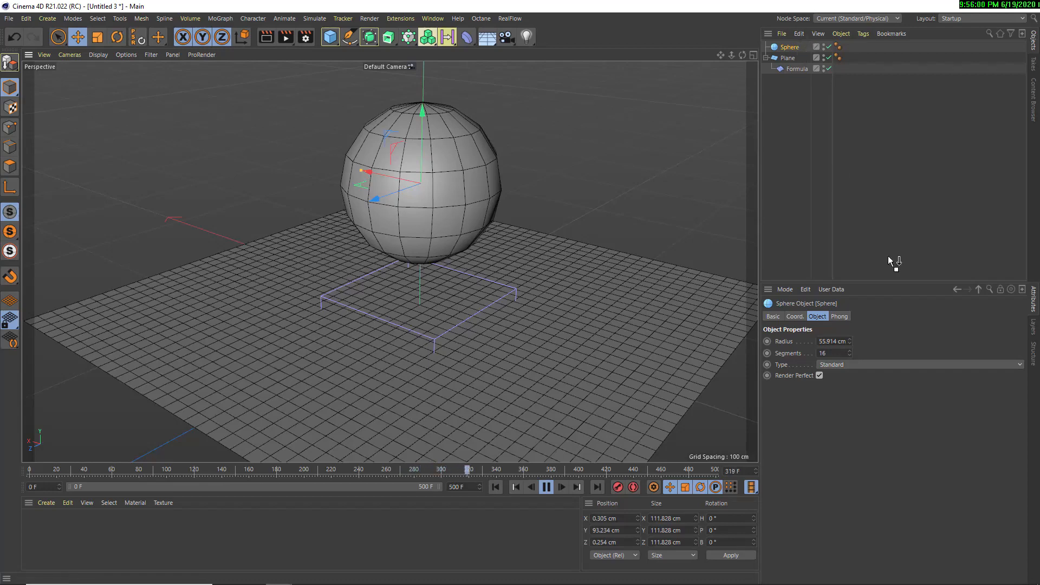
# Delete the sphere and remove its leftover Point Object layer from the Formula deformer's falloff
pyautogui.moveTo(888, 256); pyautogui.dragTo(792, 60)
pyautogui.press('Delete')
pyautogui.click(785, 60)
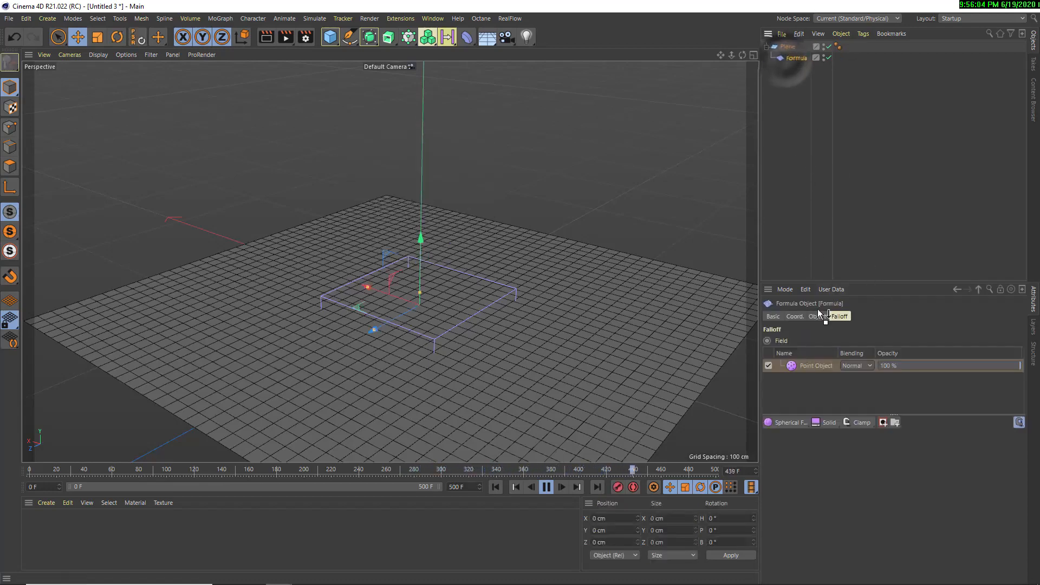
pyautogui.click(809, 365)
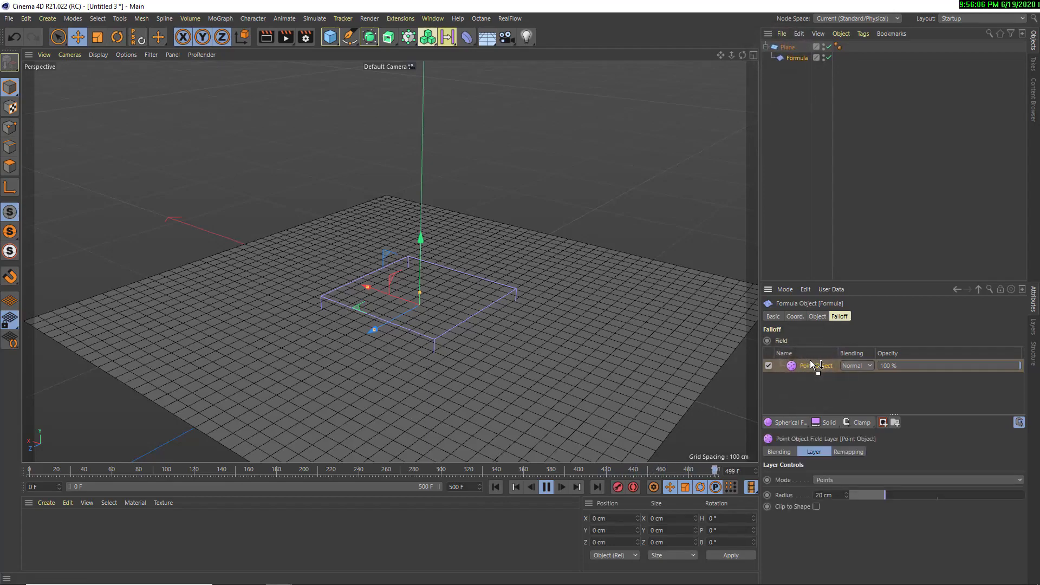
pyautogui.press('Delete')
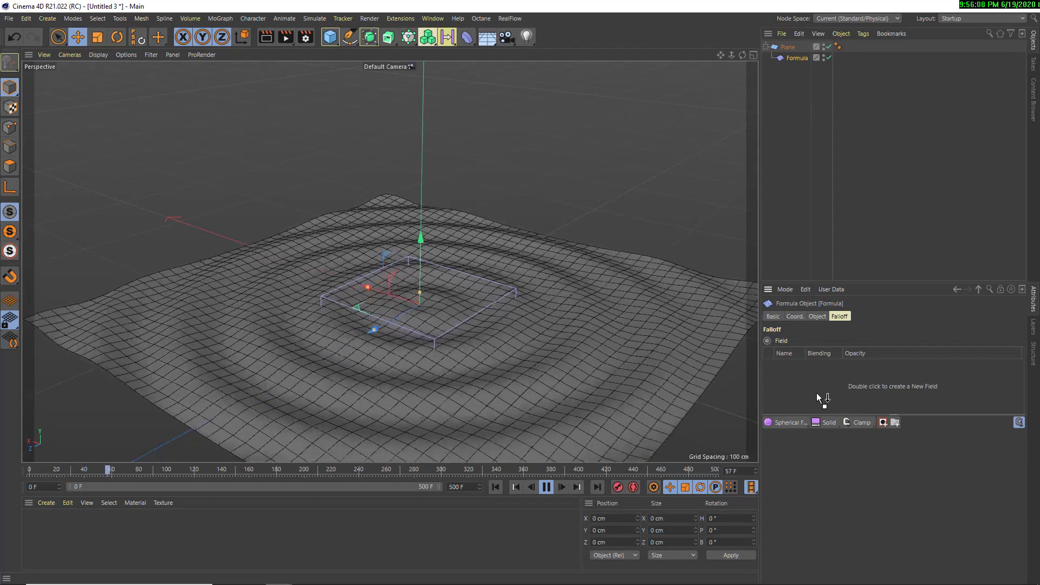
pyautogui.click(793, 425)
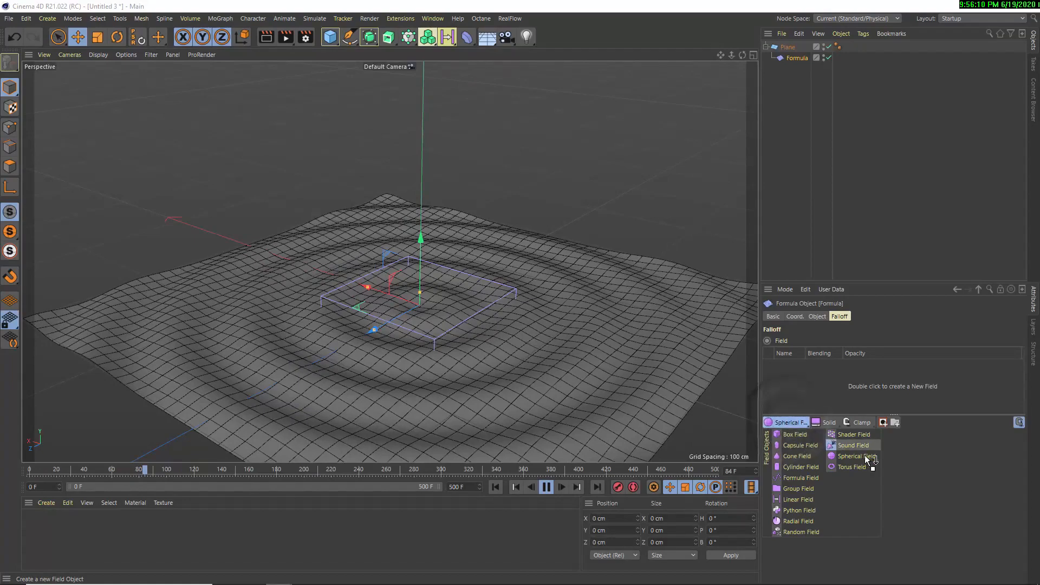
pyautogui.click(865, 467)
pyautogui.press('Delete')
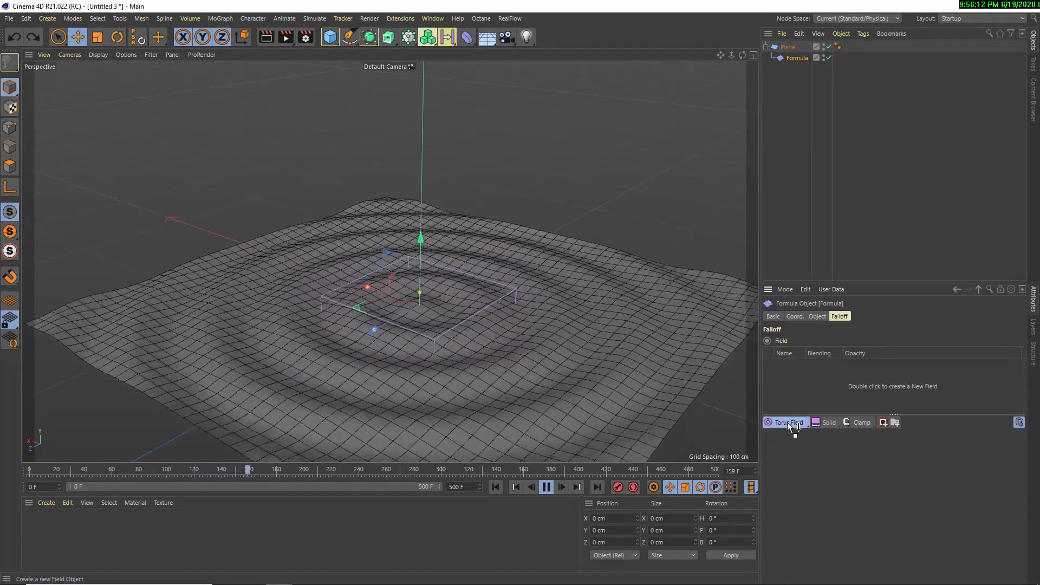
# Add a Spherical Field to the Formula deformer's falloff and raise it to about 94.9 cm on Y
pyautogui.click(788, 421)
pyautogui.click(848, 464)
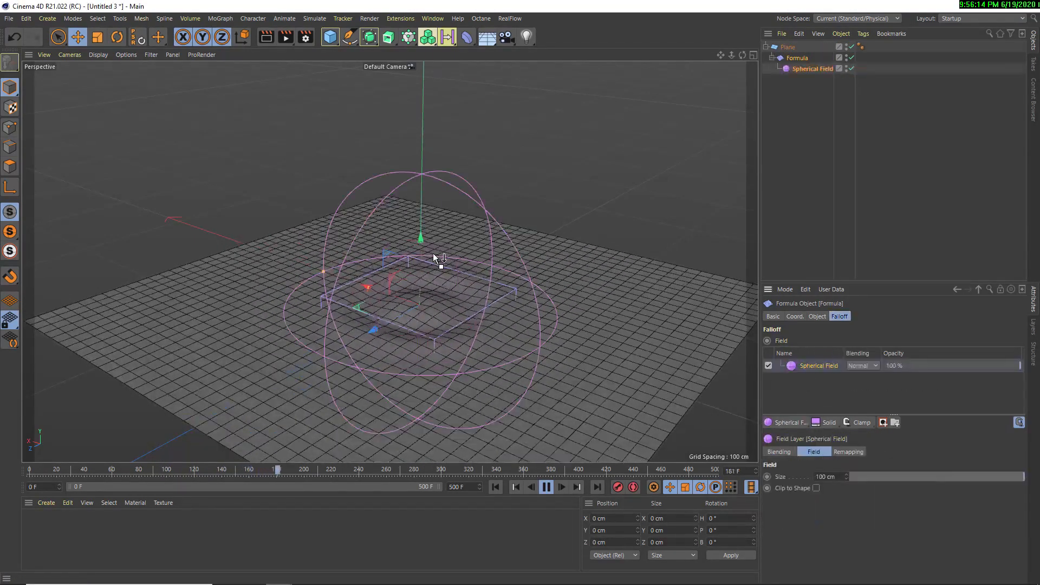
pyautogui.moveTo(417, 261); pyautogui.dragTo(393, 144)
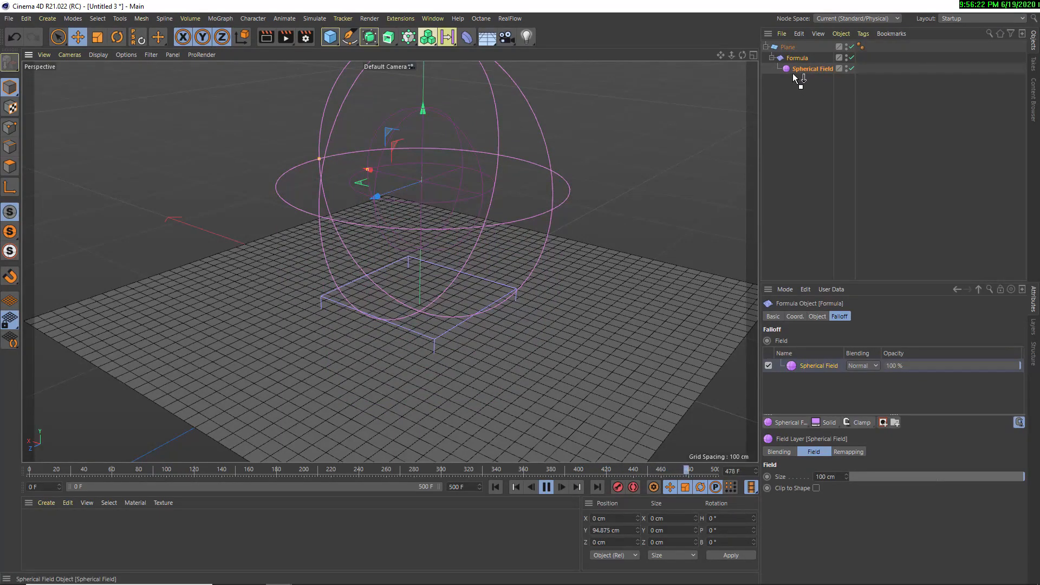
# Delete the Formula deformer with its Spherical Field, and add a capsule about 10.6 cm in radius and 53 cm high above the plane's centre
pyautogui.press('Delete')
pyautogui.click(331, 37)
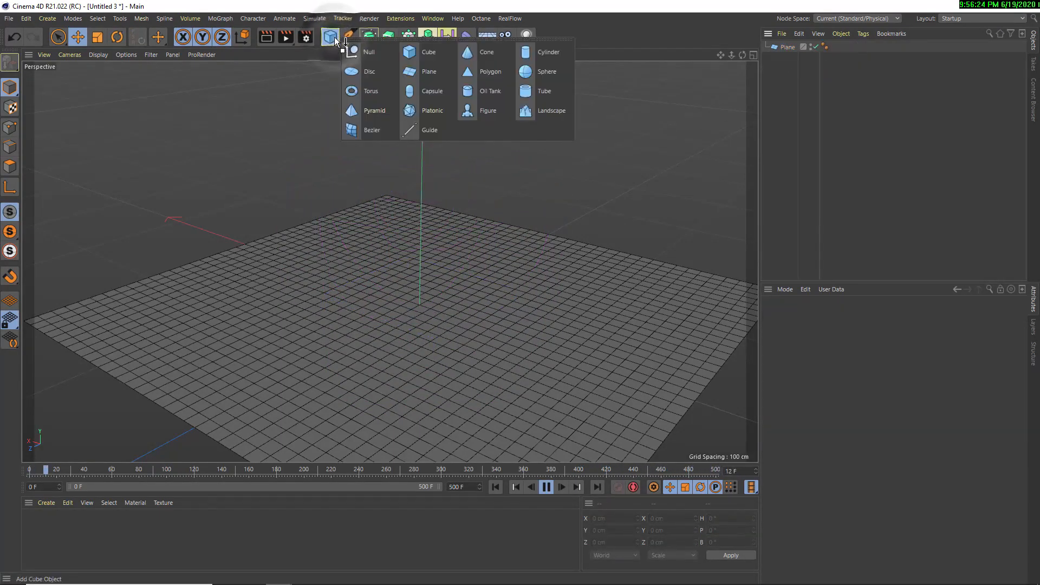
pyautogui.click(414, 95)
pyautogui.moveTo(412, 184)
pyautogui.mouseDown()
pyautogui.moveTo(415, 216)
pyautogui.moveTo(415, 172)
pyautogui.mouseUp()
pyautogui.moveTo(375, 264); pyautogui.dragTo(408, 276)
pyautogui.moveTo(414, 175)
pyautogui.mouseDown()
pyautogui.moveTo(414, 249)
pyautogui.moveTo(413, 169)
pyautogui.mouseUp()
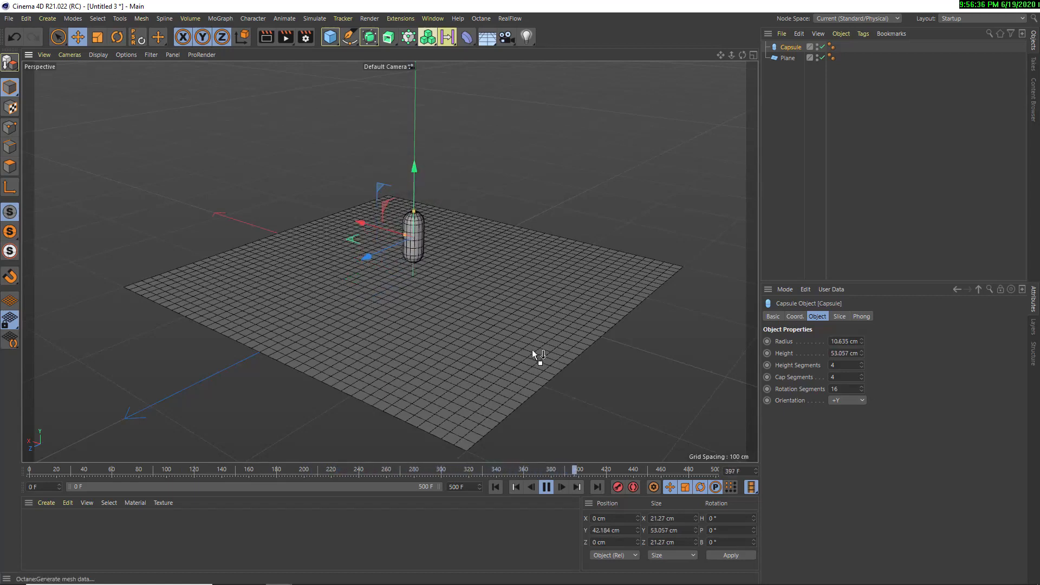
# Stop playback, rewind to frame 0, and raise the capsule above the plane to about 136.6 cm on Y
pyautogui.click(545, 486)
pyautogui.click(495, 487)
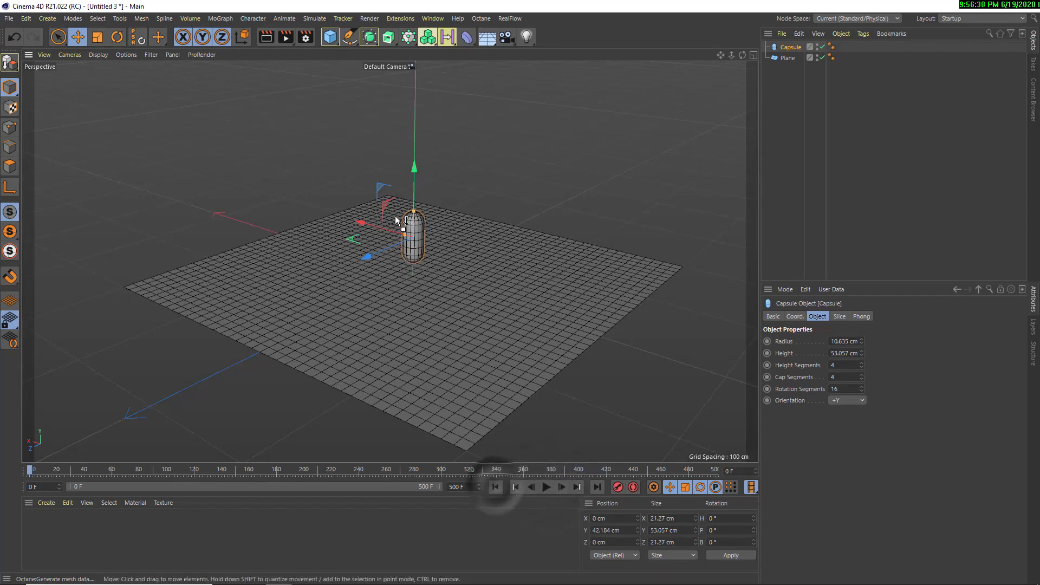
pyautogui.keyDown('alt'); pyautogui.moveTo(447, 170); pyautogui.dragTo(434, 254, button='middle'); pyautogui.keyUp('alt')
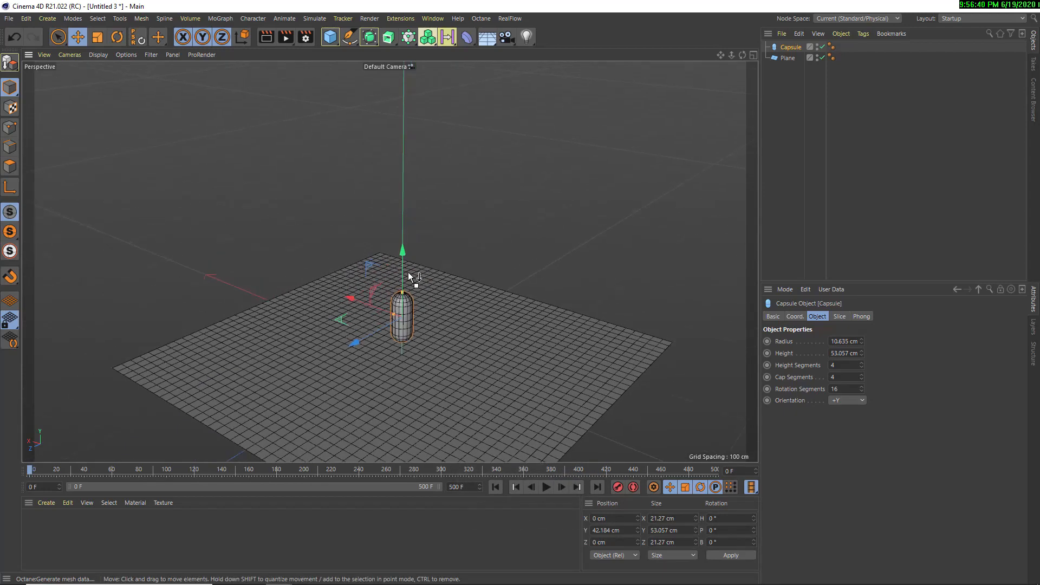
pyautogui.moveTo(408, 272); pyautogui.dragTo(520, 293)
pyautogui.moveTo(416, 84); pyautogui.dragTo(408, 277)
pyautogui.scroll(3, 394, 296)
pyautogui.keyDown('alt'); pyautogui.moveTo(392, 260); pyautogui.dragTo(362, 188, button='middle'); pyautogui.keyUp('alt')
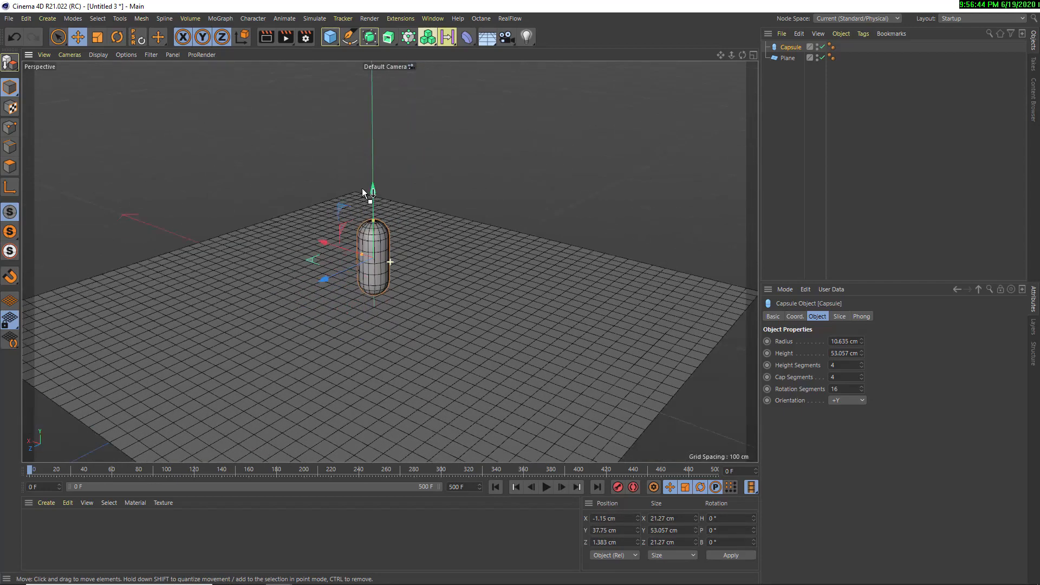
pyautogui.keyDown('alt'); pyautogui.moveTo(357, 237); pyautogui.dragTo(350, 209); pyautogui.keyUp('alt')
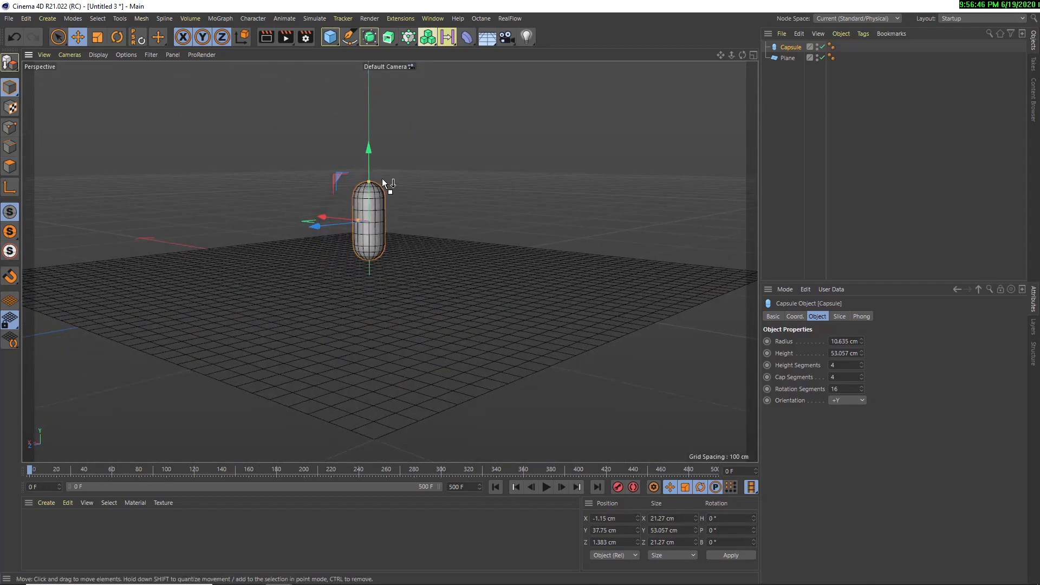
pyautogui.moveTo(368, 169); pyautogui.dragTo(358, 33)
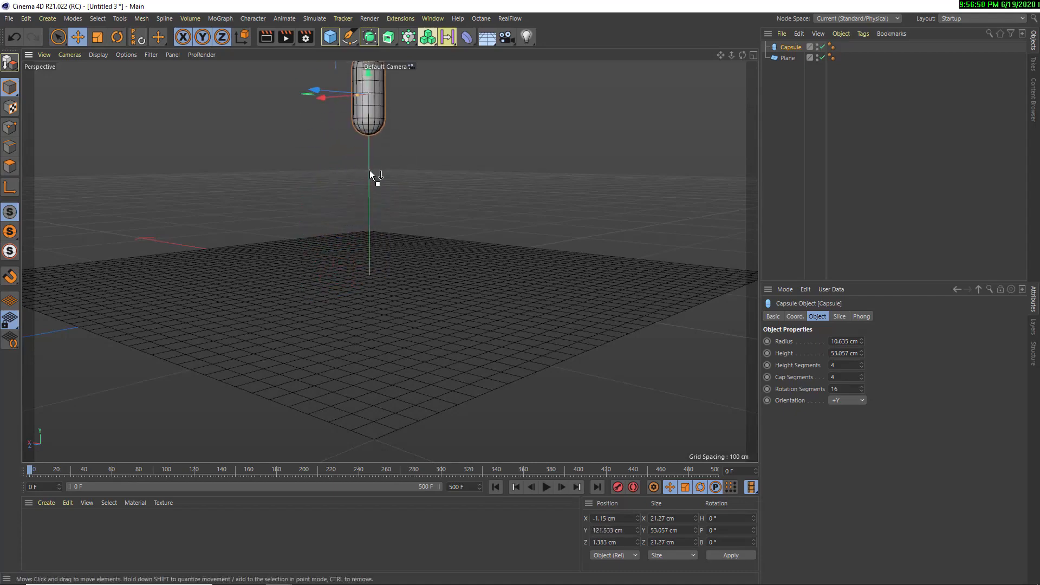
pyautogui.keyDown('alt'); pyautogui.moveTo(369, 170); pyautogui.dragTo(375, 221, button='middle'); pyautogui.keyUp('alt')
pyautogui.moveTo(372, 158); pyautogui.dragTo(369, 131)
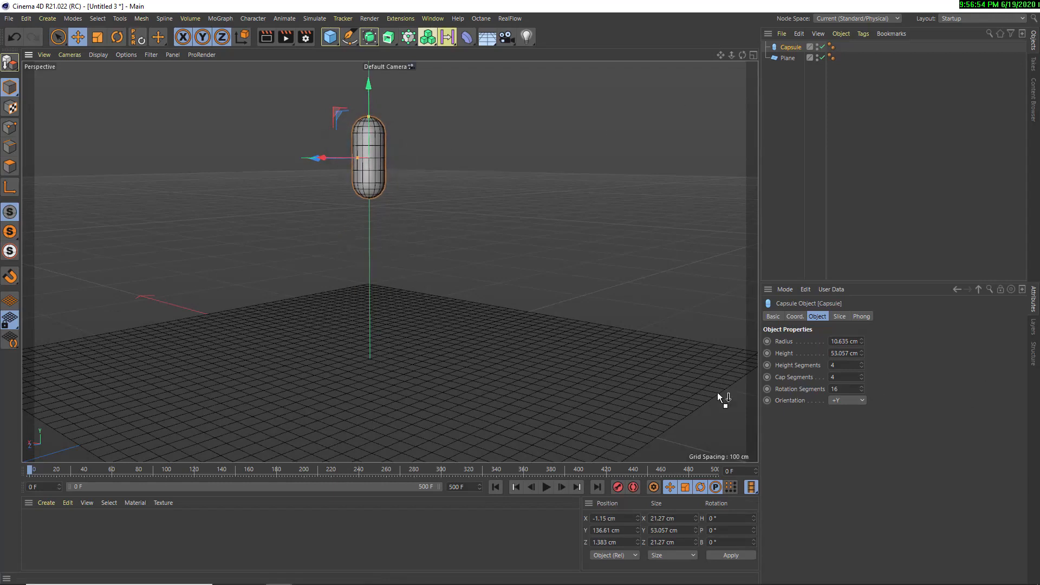
pyautogui.moveTo(792, 49); pyautogui.dragTo(529, 96)
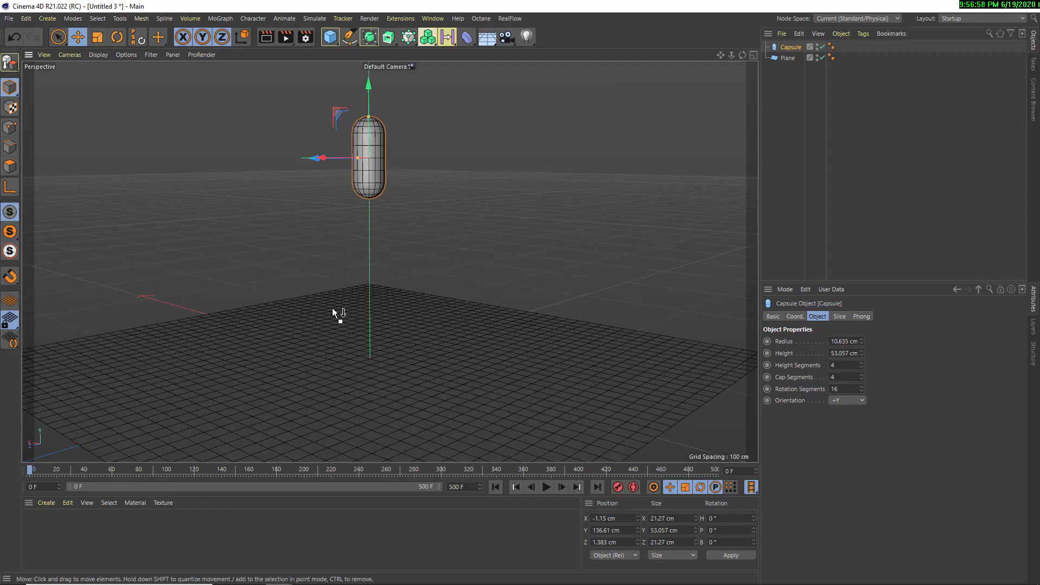
pyautogui.moveTo(390, 395); pyautogui.dragTo(788, 56)
# Add a new Formula deformer and make it a child of the plane
pyautogui.click(788, 57)
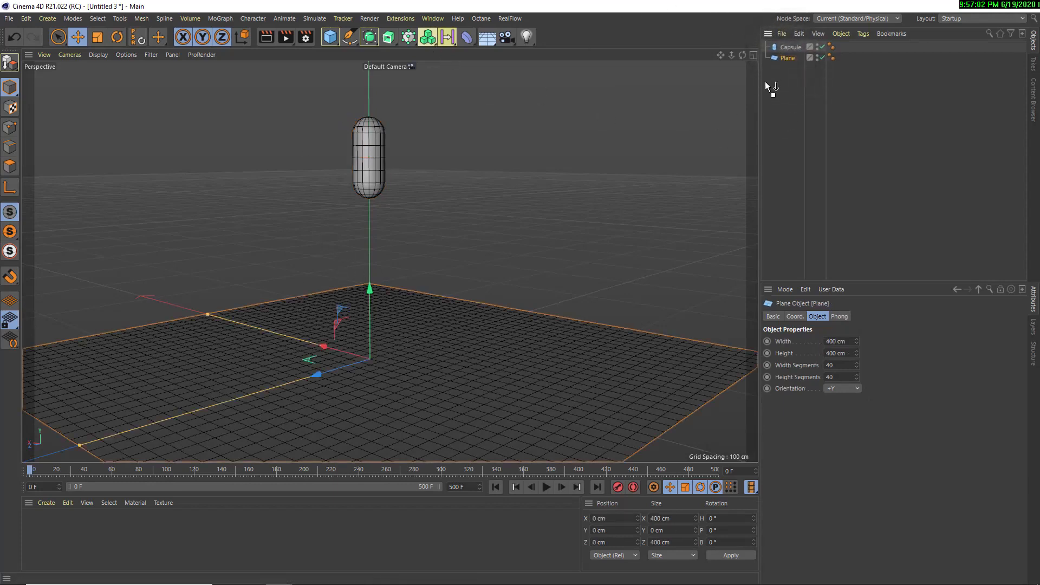
pyautogui.click(465, 37)
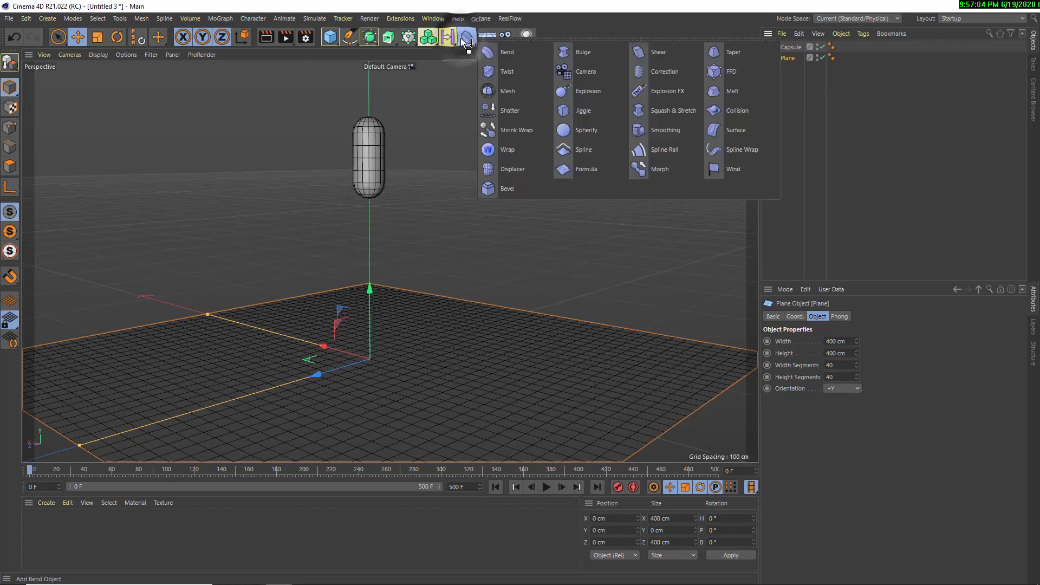
pyautogui.click(601, 172)
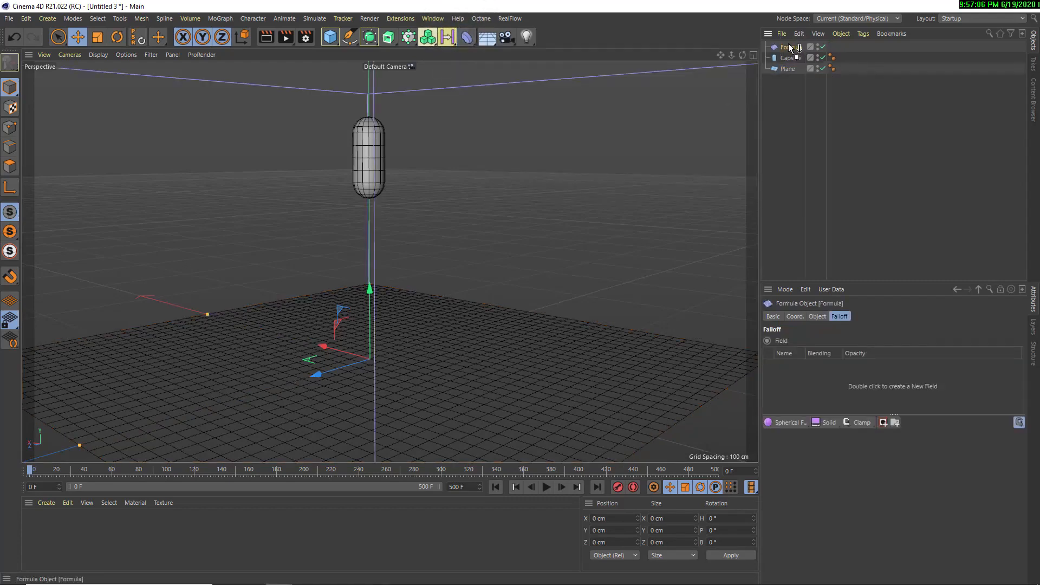
pyautogui.moveTo(792, 69); pyautogui.dragTo(793, 70)
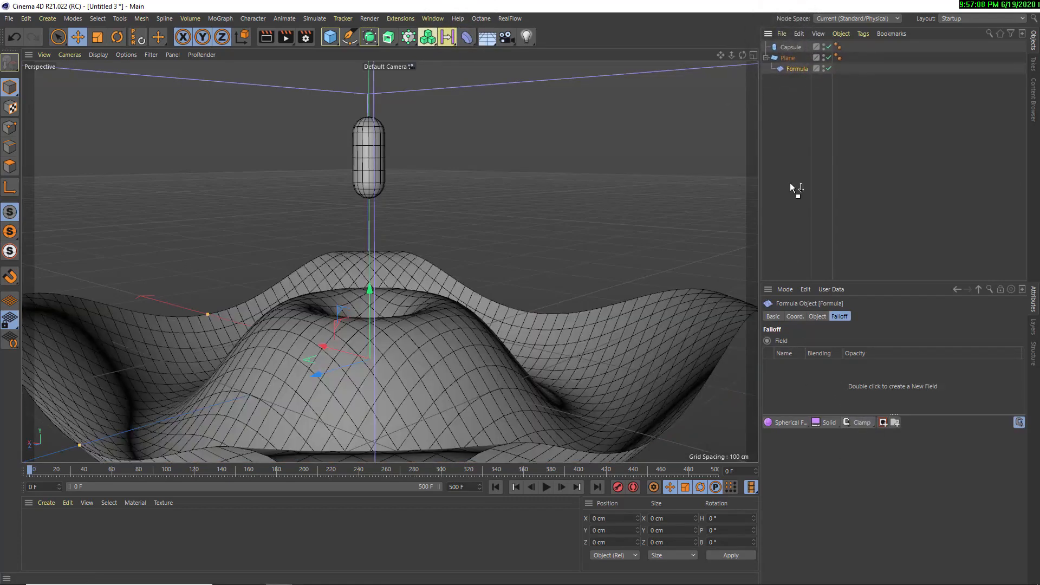
# Fit the Formula deformer to its parent plane and set its Y size to 107 cm
pyautogui.click(817, 320)
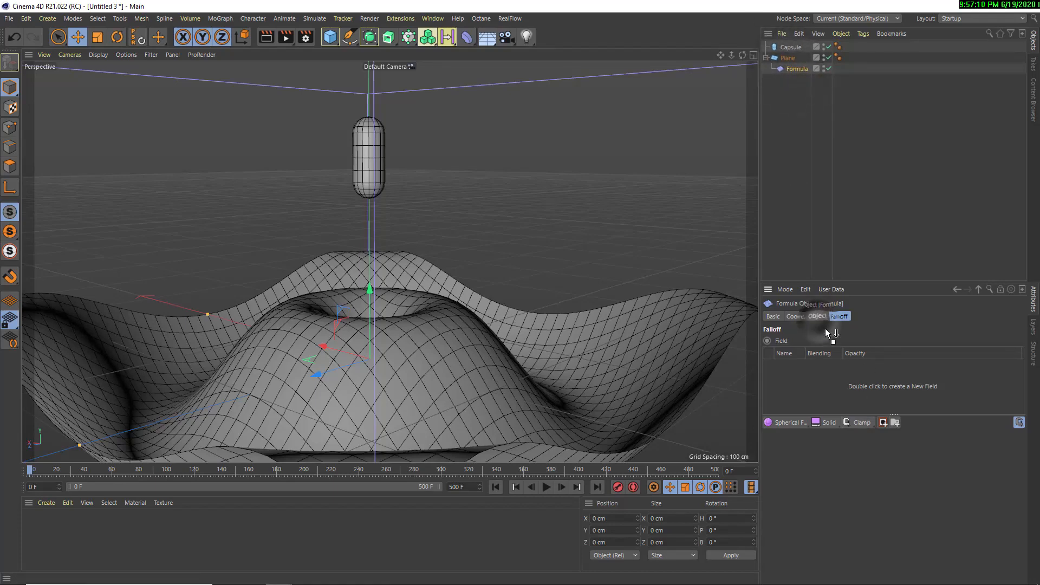
pyautogui.click(792, 415)
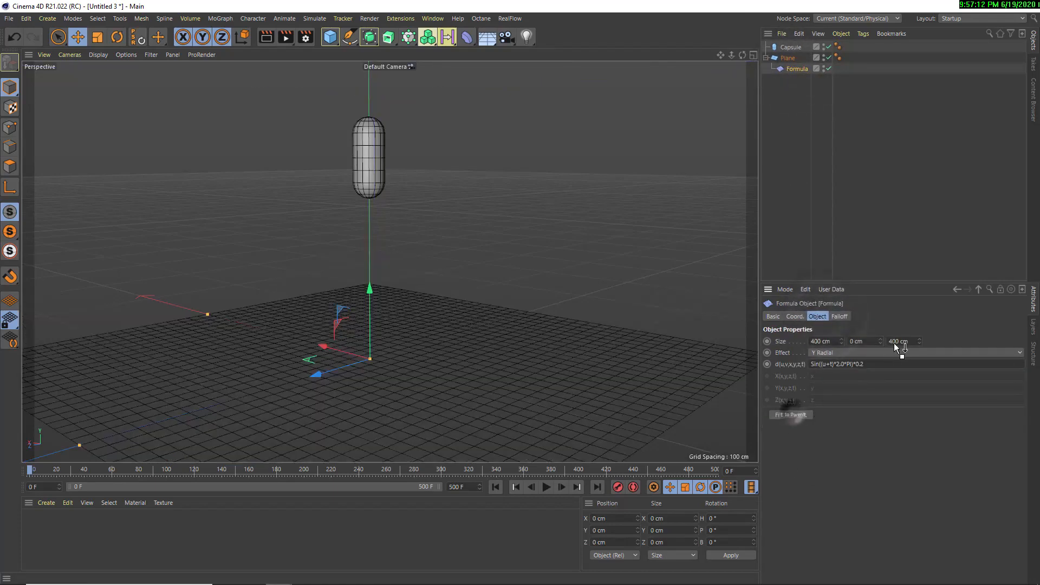
pyautogui.moveTo(884, 341); pyautogui.dragTo(869, 250)
pyautogui.moveTo(880, 338); pyautogui.dragTo(880, 333)
# Add a Capsule Field to the Formula deformer's falloff and raise it around the capsule to about 137.8 cm on Y
pyautogui.click(794, 71)
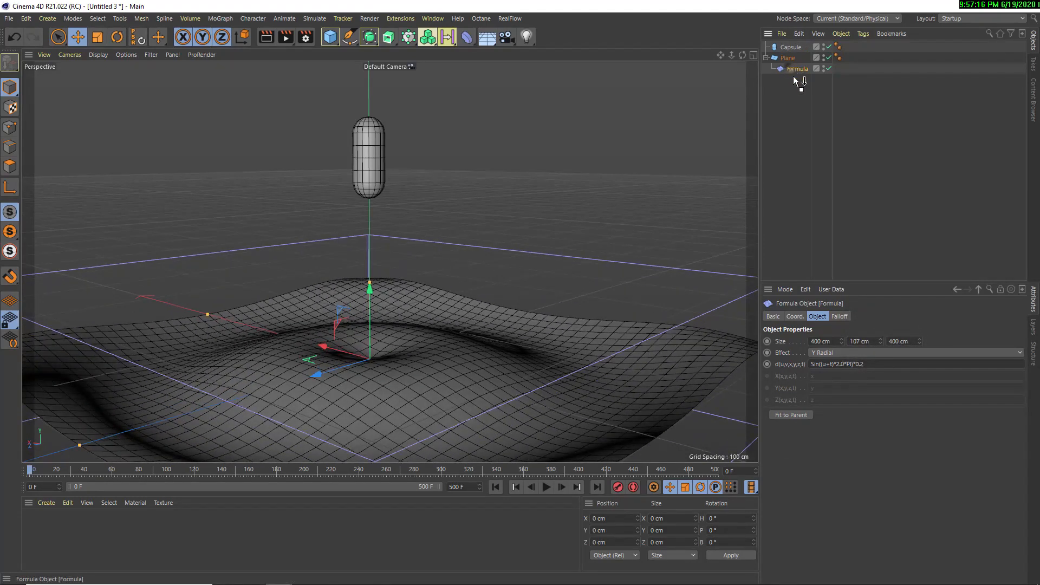
pyautogui.click(841, 316)
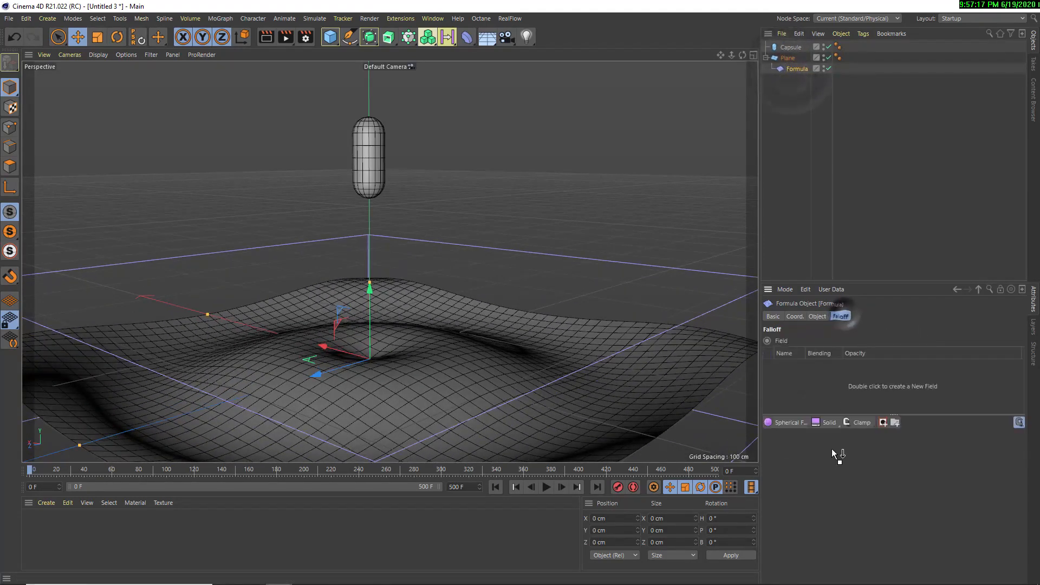
pyautogui.click(795, 421)
pyautogui.click(787, 446)
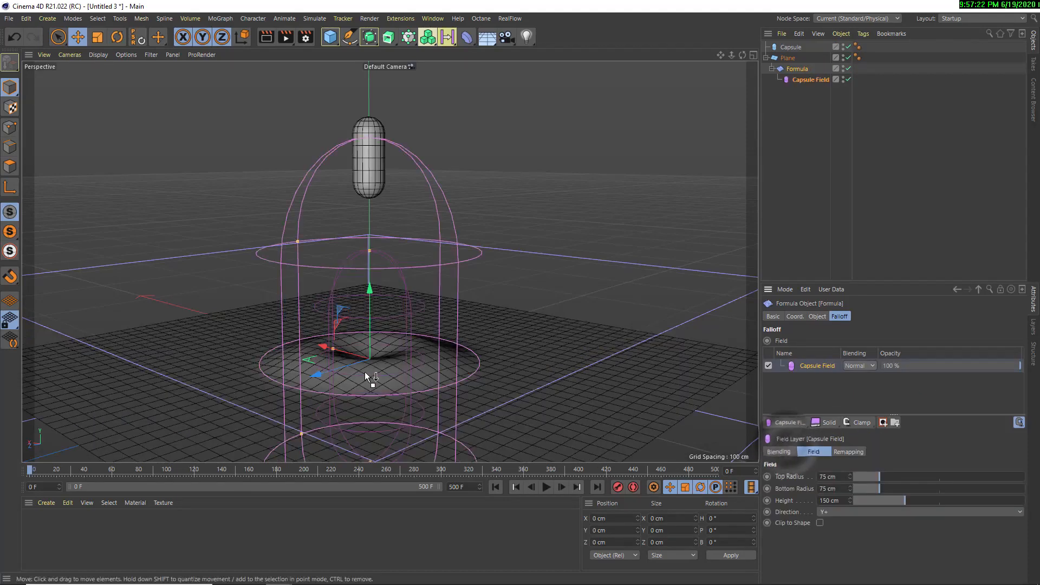
pyautogui.moveTo(370, 318); pyautogui.dragTo(353, 110)
pyautogui.scroll(-2, 367, 164)
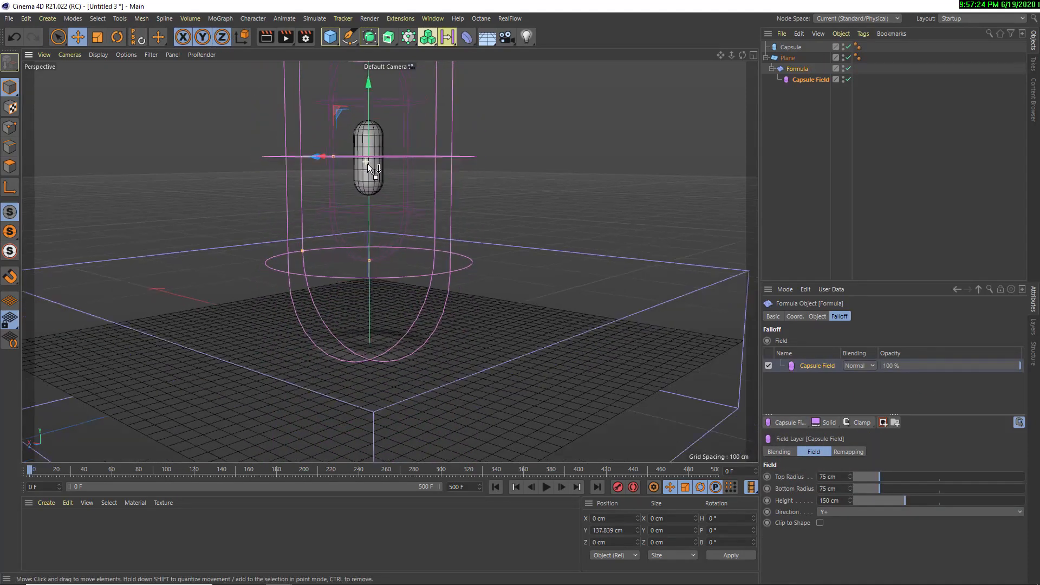
pyautogui.keyDown('alt'); pyautogui.moveTo(367, 163); pyautogui.dragTo(389, 232, button='middle'); pyautogui.keyUp('alt')
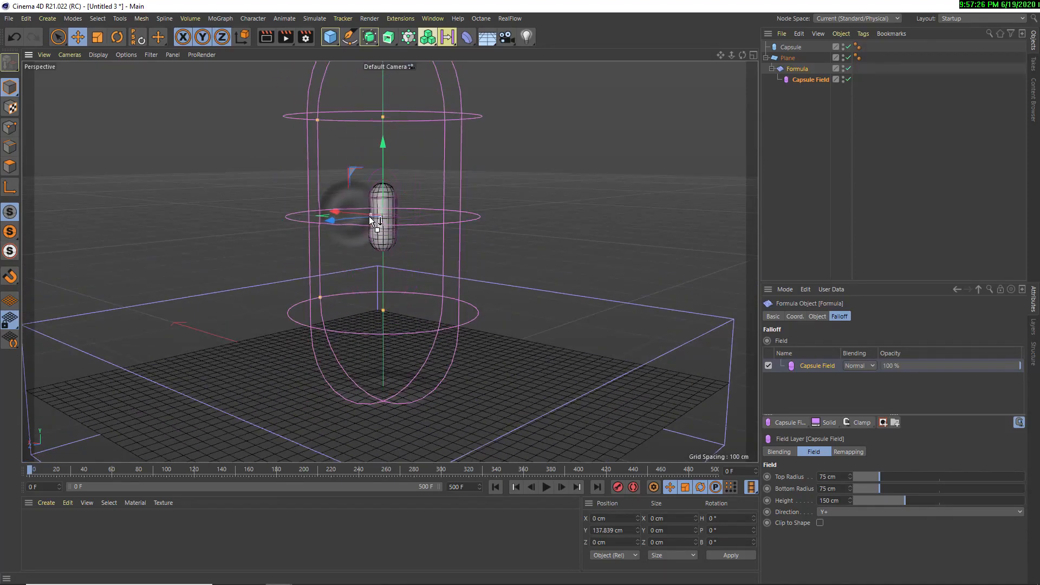
# Shrink the Capsule Field around the capsule to a top radius of about 13.5 cm, bottom radius of about 13.8 cm and height of about 27.5 cm
pyautogui.moveTo(385, 117); pyautogui.dragTo(366, 194)
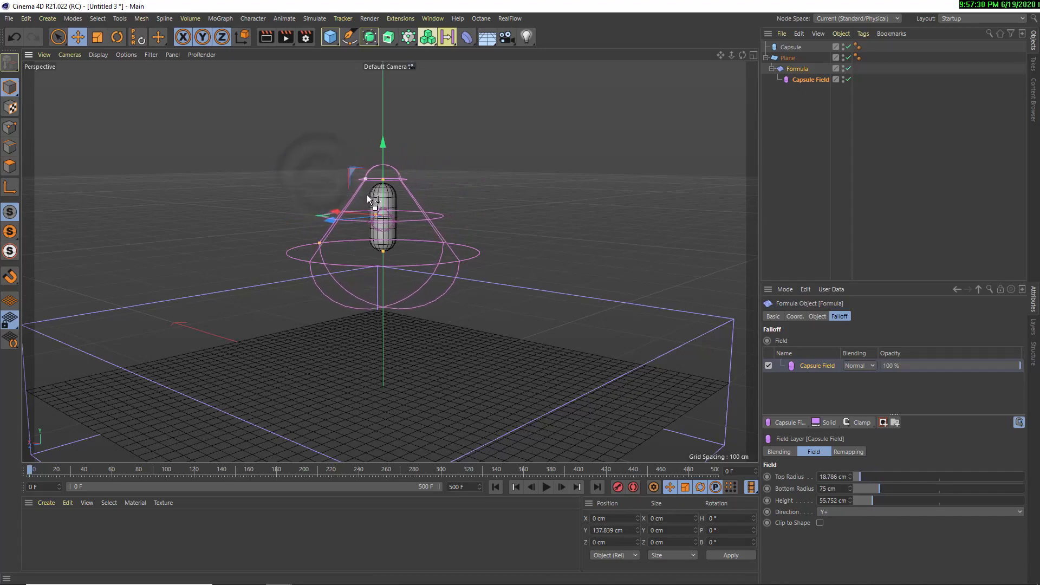
pyautogui.moveTo(323, 238); pyautogui.dragTo(369, 251)
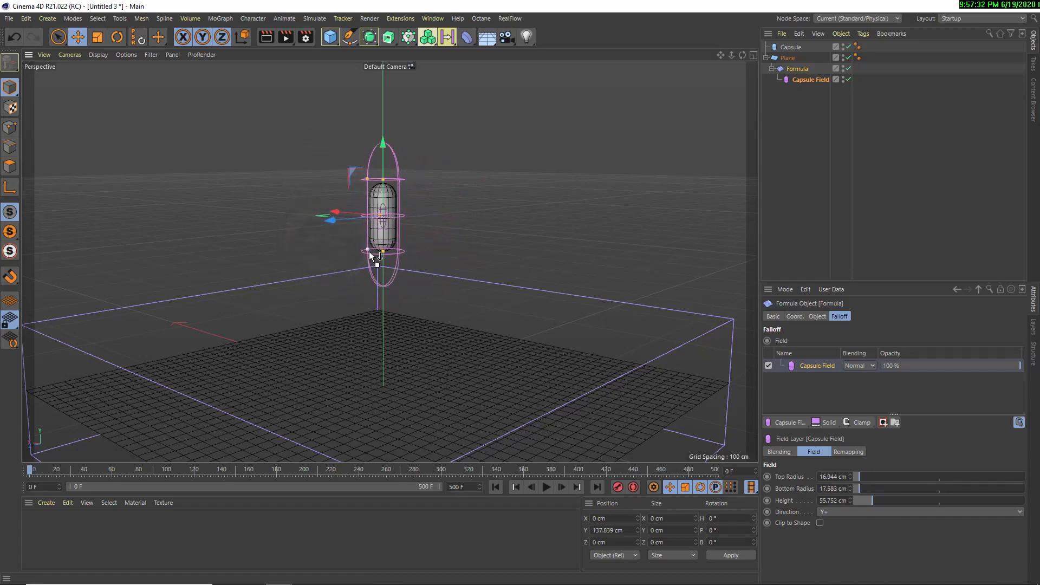
pyautogui.moveTo(382, 179); pyautogui.dragTo(385, 198)
pyautogui.keyDown('alt'); pyautogui.moveTo(427, 228); pyautogui.dragTo(317, 242); pyautogui.keyUp('alt')
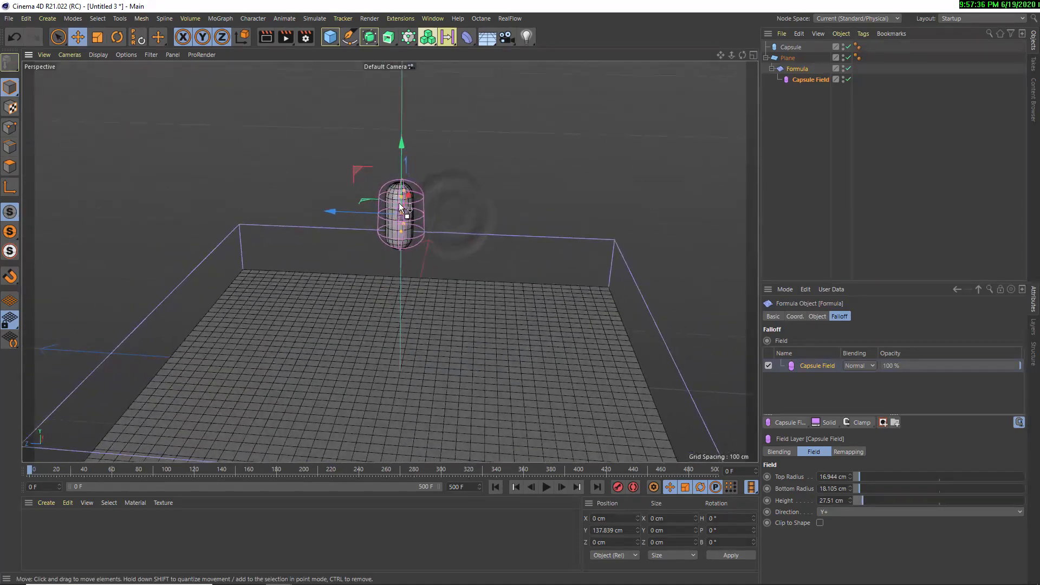
pyautogui.scroll(5, 399, 203)
pyautogui.keyDown('alt'); pyautogui.moveTo(393, 226); pyautogui.dragTo(321, 266); pyautogui.keyUp('alt')
pyautogui.moveTo(315, 180); pyautogui.dragTo(322, 183)
pyautogui.moveTo(323, 253); pyautogui.dragTo(324, 263)
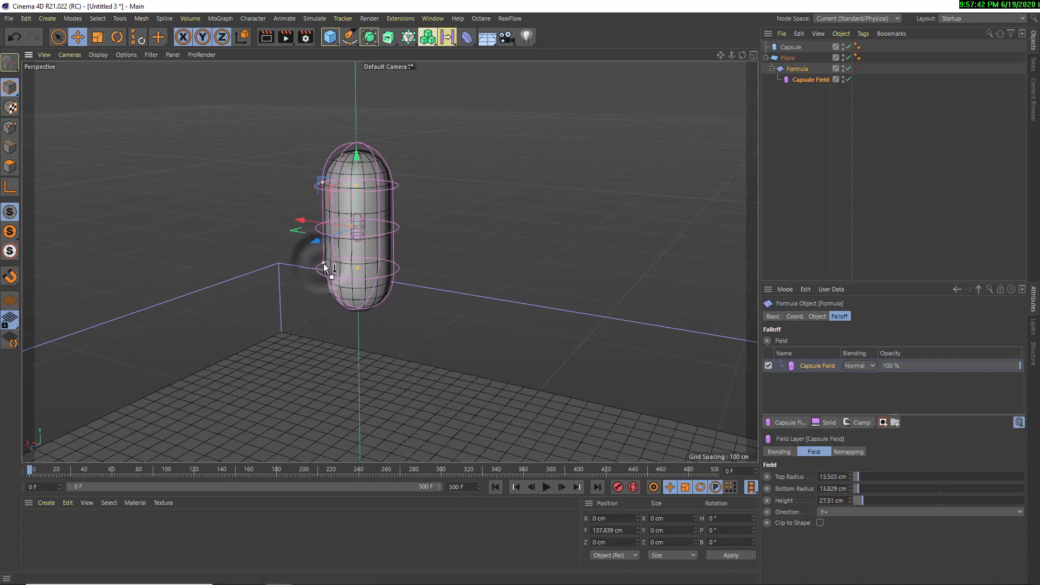
# Make the Capsule Field a child of the Capsule and select the Capsule
pyautogui.keyDown('alt'); pyautogui.moveTo(572, 209); pyautogui.dragTo(548, 196); pyautogui.keyUp('alt')
pyautogui.moveTo(810, 87); pyautogui.dragTo(791, 47)
pyautogui.click(797, 48)
# Lower the capsule with its field to the plane, at about 18.9 cm on Y
pyautogui.moveTo(391, 198); pyautogui.dragTo(392, 299)
pyautogui.scroll(-4, 398, 360)
pyautogui.keyDown('alt'); pyautogui.moveTo(397, 359); pyautogui.dragTo(357, 261, button='middle'); pyautogui.keyUp('alt')
pyautogui.keyDown('alt'); pyautogui.moveTo(356, 261); pyautogui.dragTo(348, 217); pyautogui.keyUp('alt')
pyautogui.moveTo(349, 217); pyautogui.dragTo(349, 226)
pyautogui.moveTo(349, 299); pyautogui.dragTo(355, 323)
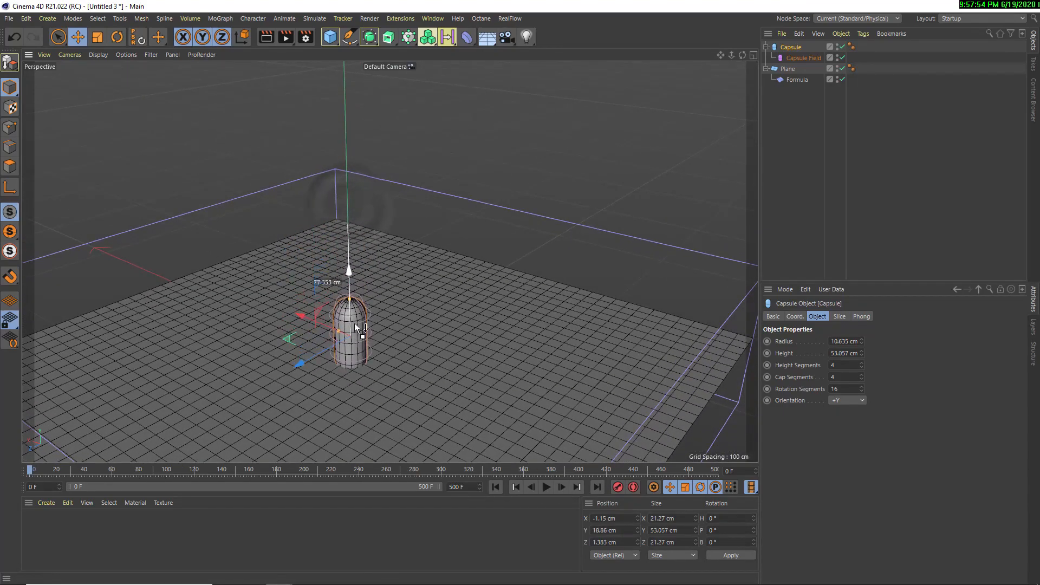
pyautogui.keyDown('alt'); pyautogui.moveTo(354, 323); pyautogui.dragTo(354, 252, button='middle'); pyautogui.keyUp('alt')
# Play the animation and raise the capsule to about 33.2 cm on Y
pyautogui.click(547, 487)
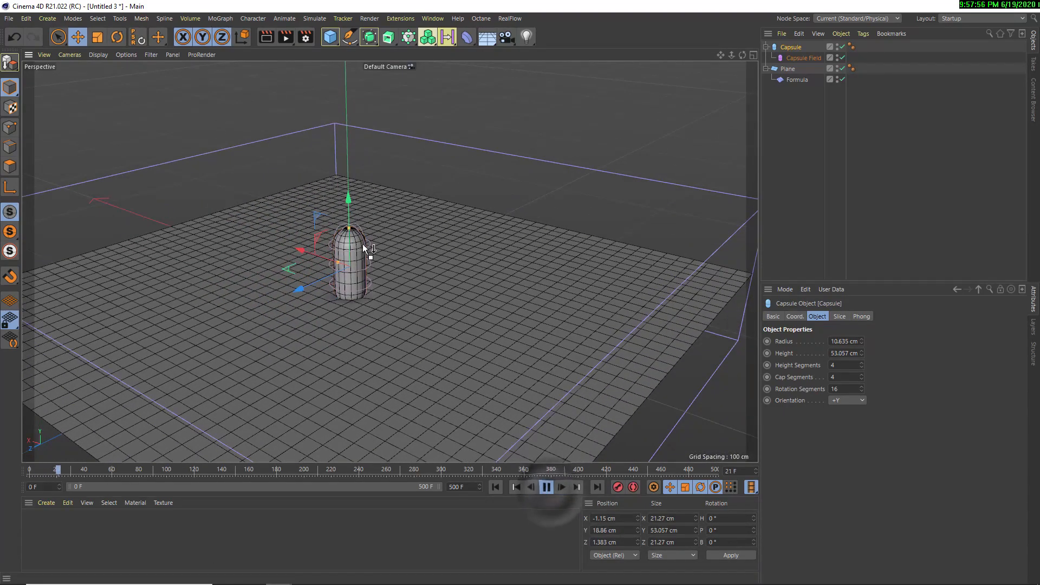
pyautogui.moveTo(348, 234)
pyautogui.mouseDown()
pyautogui.moveTo(352, 172)
pyautogui.moveTo(357, 228)
pyautogui.mouseUp()
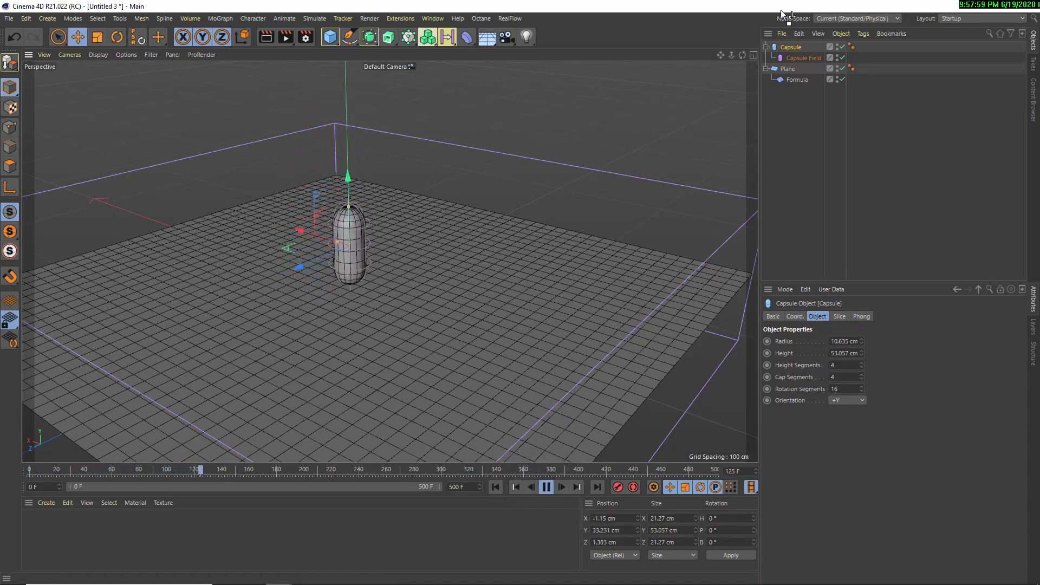
# Enlarge the Capsule Field to a top radius of 42 cm, a bottom radius of 35 cm and a height of 45 cm
pyautogui.click(795, 56)
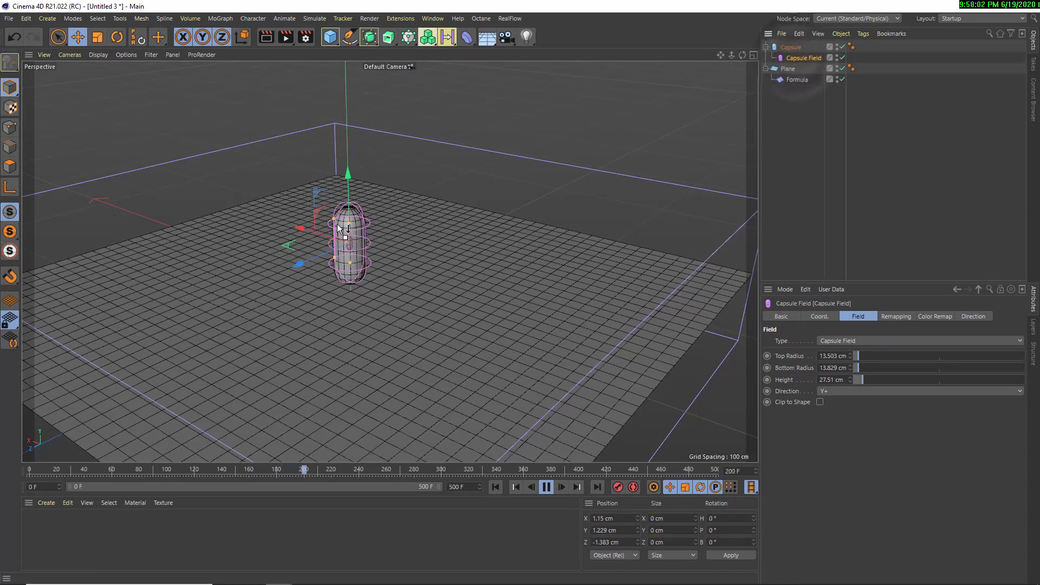
pyautogui.moveTo(856, 356); pyautogui.dragTo(869, 382)
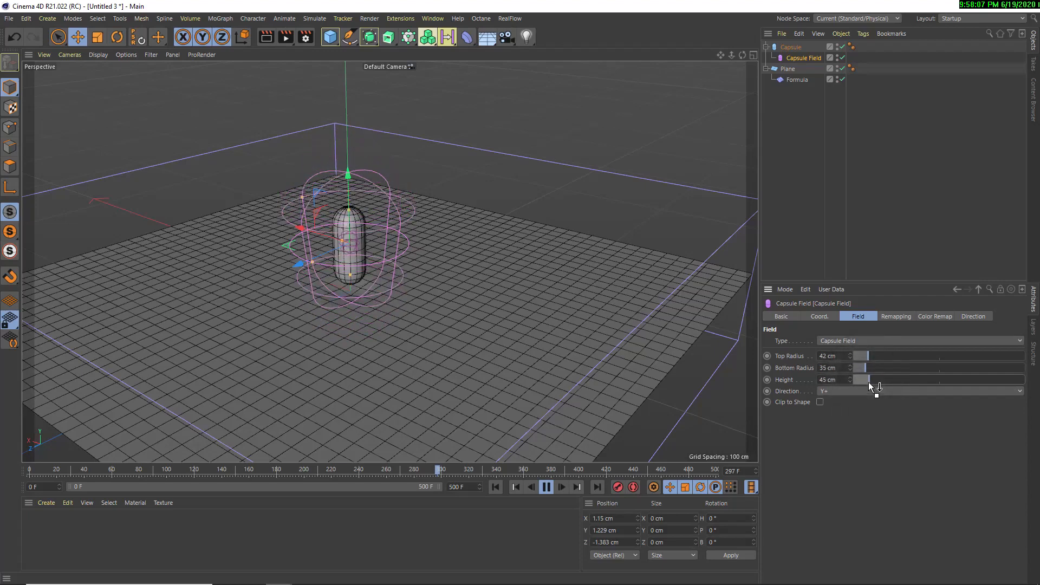
# Restart the playback from the first frame and lift the capsule with its field clear of the plane
pyautogui.click(495, 487)
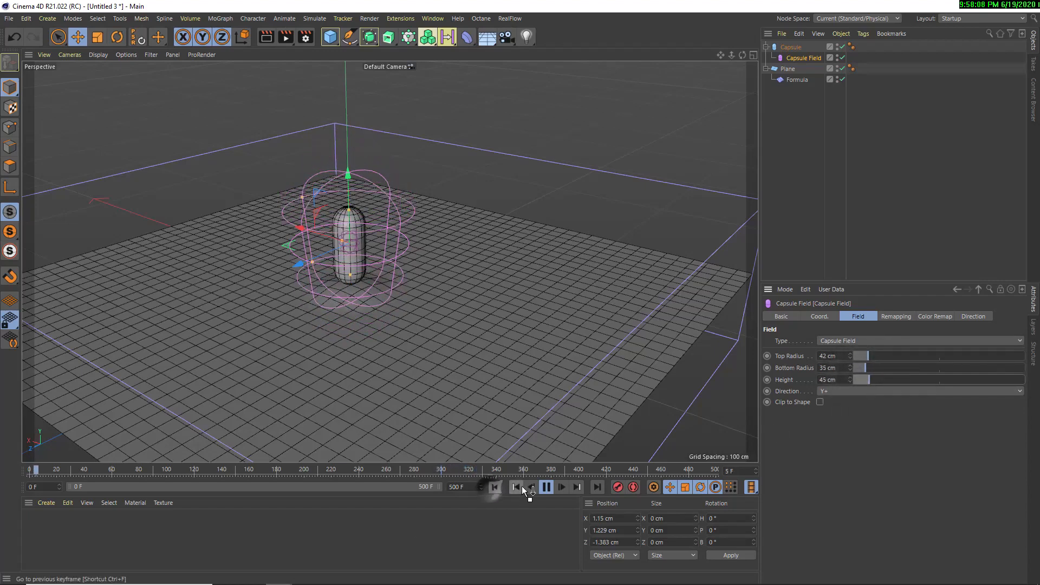
pyautogui.click(797, 80)
pyautogui.click(792, 49)
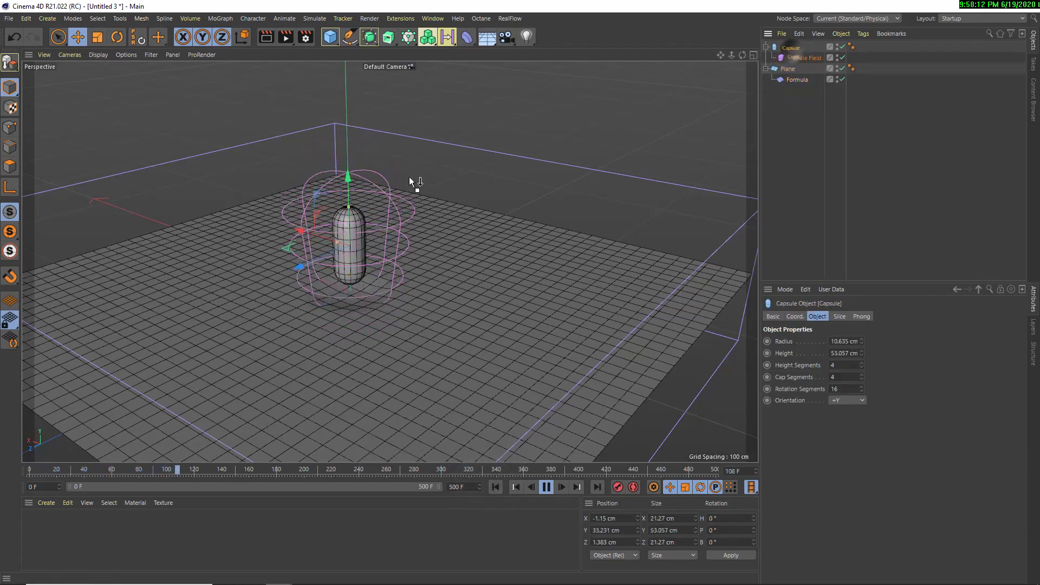
pyautogui.moveTo(347, 219); pyautogui.dragTo(349, 142)
# Select all the scene objects, examine the plane from other angles during playback, and stop the animation
pyautogui.moveTo(801, 109); pyautogui.dragTo(765, 23)
pyautogui.scroll(-4, 315, 261)
pyautogui.keyDown('alt'); pyautogui.moveTo(340, 303); pyautogui.dragTo(317, 284); pyautogui.keyUp('alt')
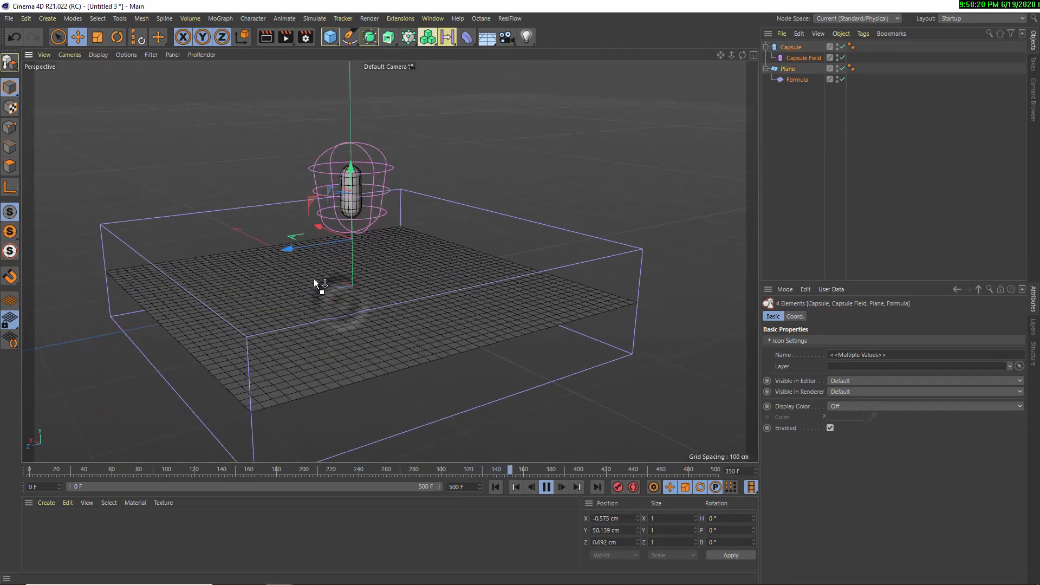
pyautogui.keyDown('alt'); pyautogui.moveTo(317, 284); pyautogui.dragTo(410, 285, button='middle'); pyautogui.keyUp('alt')
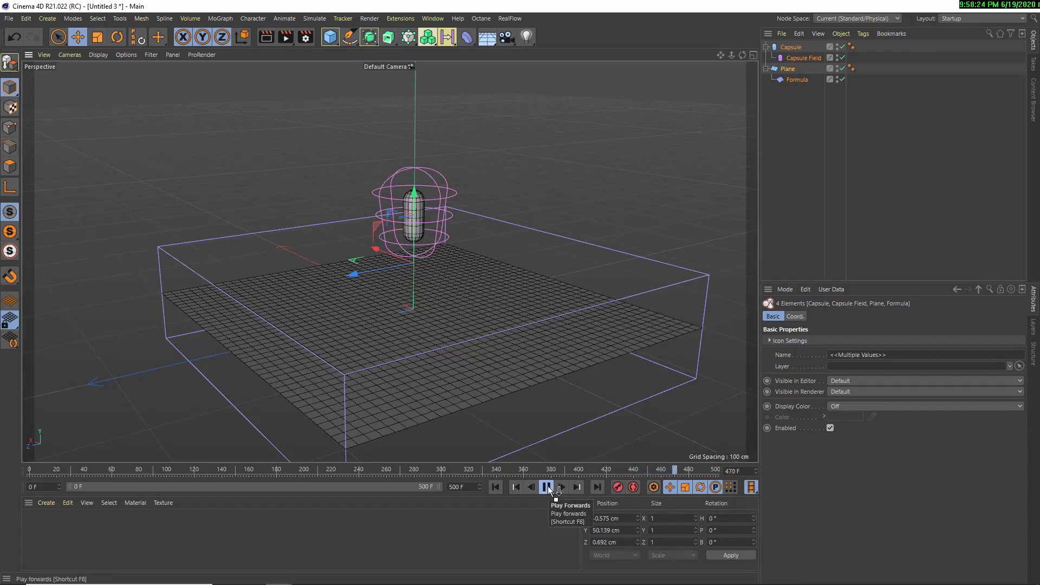
pyautogui.click(547, 486)
# Switch to the video player and review the opening of the Dabota product video, pausing on the foundation bottle
pyautogui.moveTo(390, 571)
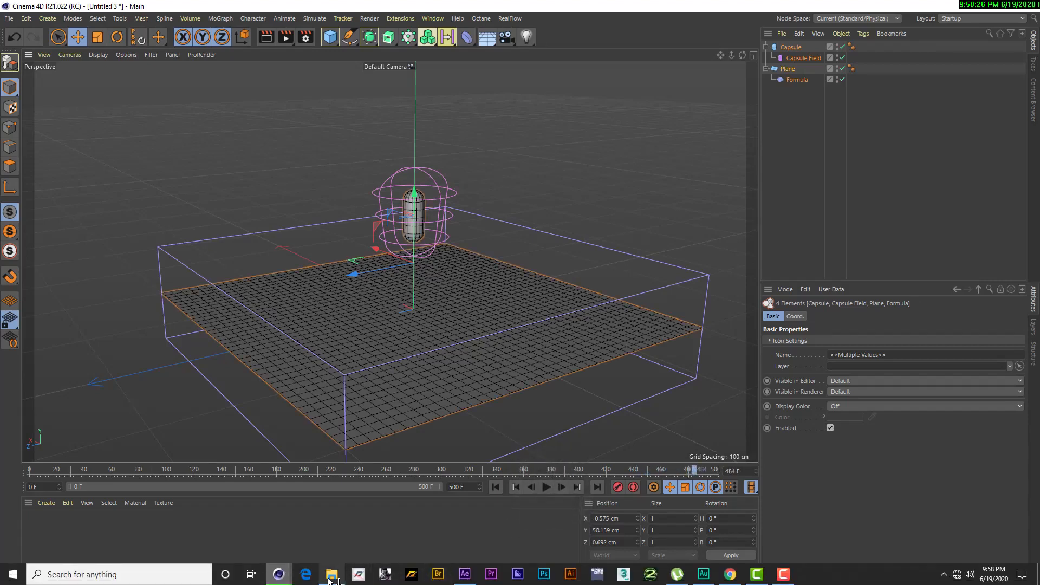
pyautogui.moveTo(332, 578)
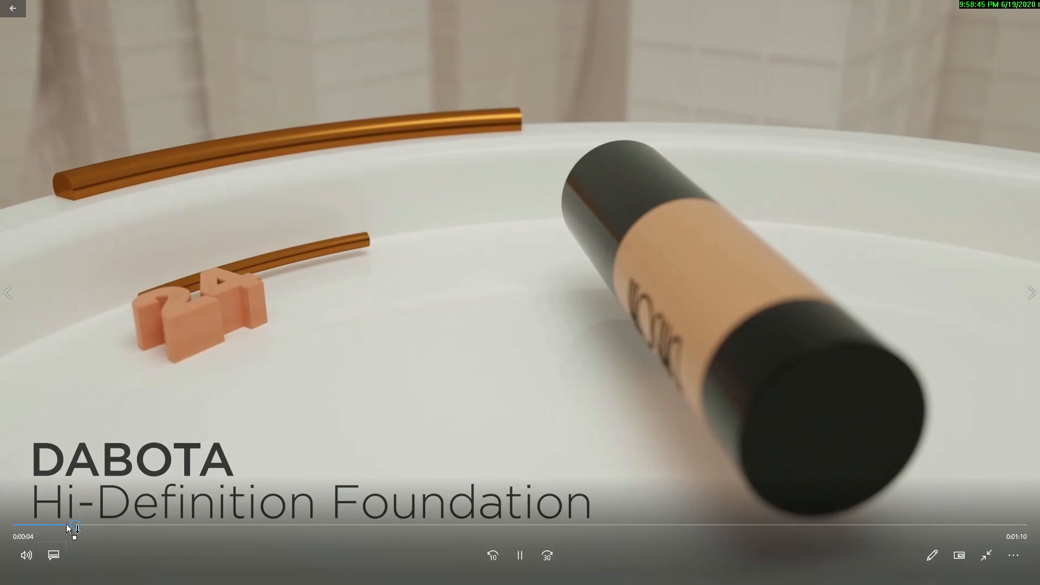
pyautogui.moveTo(66, 525)
pyautogui.mouseDown()
pyautogui.moveTo(41, 525)
pyautogui.moveTo(63, 529)
pyautogui.mouseUp()
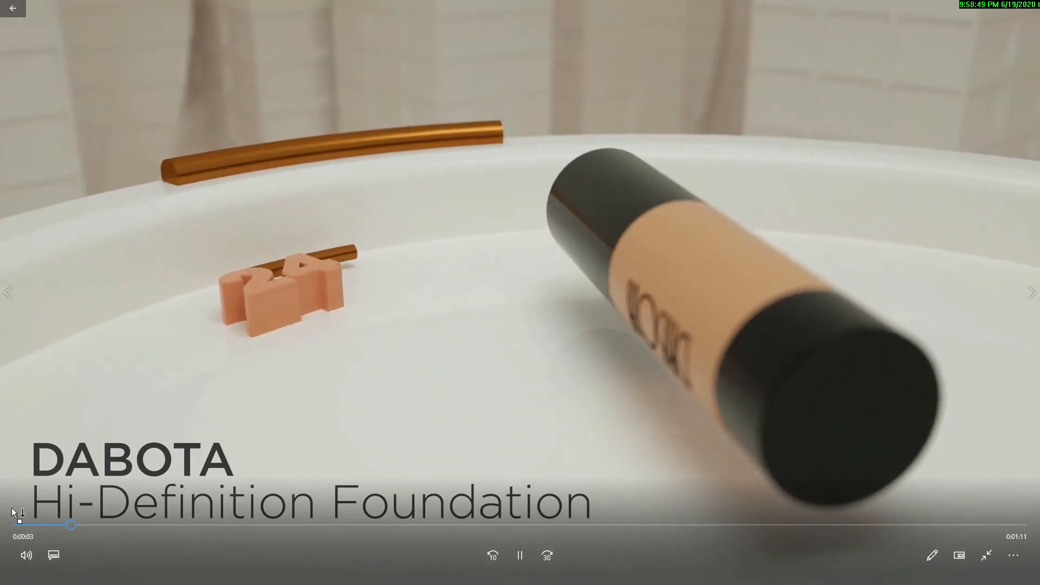
pyautogui.click(15, 525)
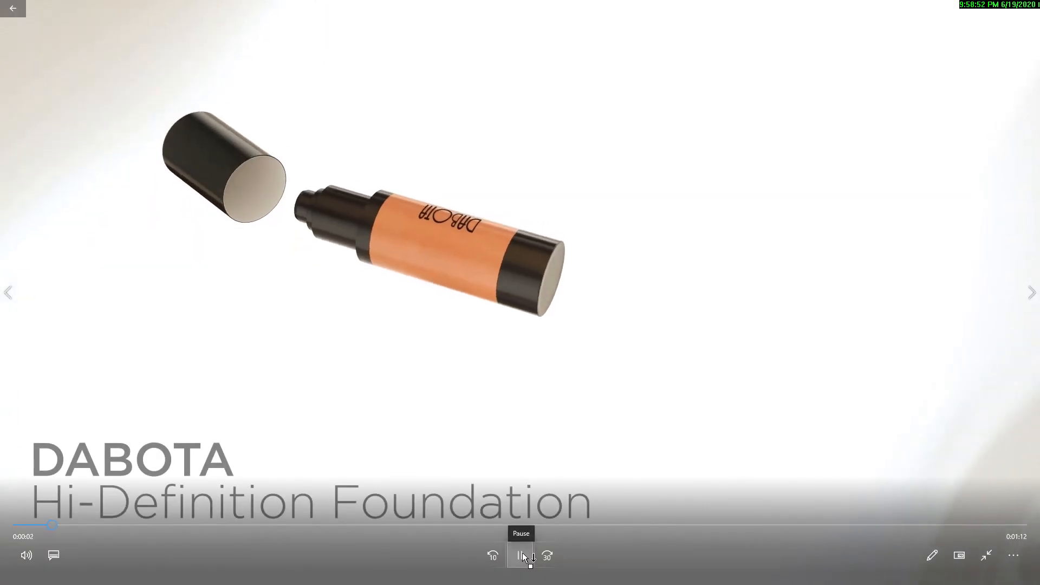
pyautogui.click(521, 555)
pyautogui.click(867, 299)
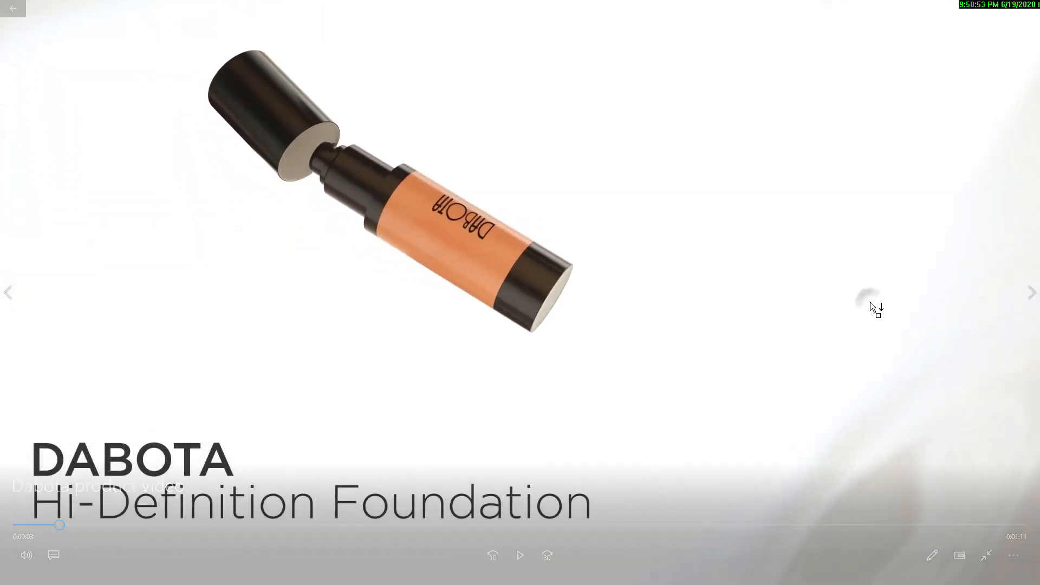
pyautogui.click(887, 333)
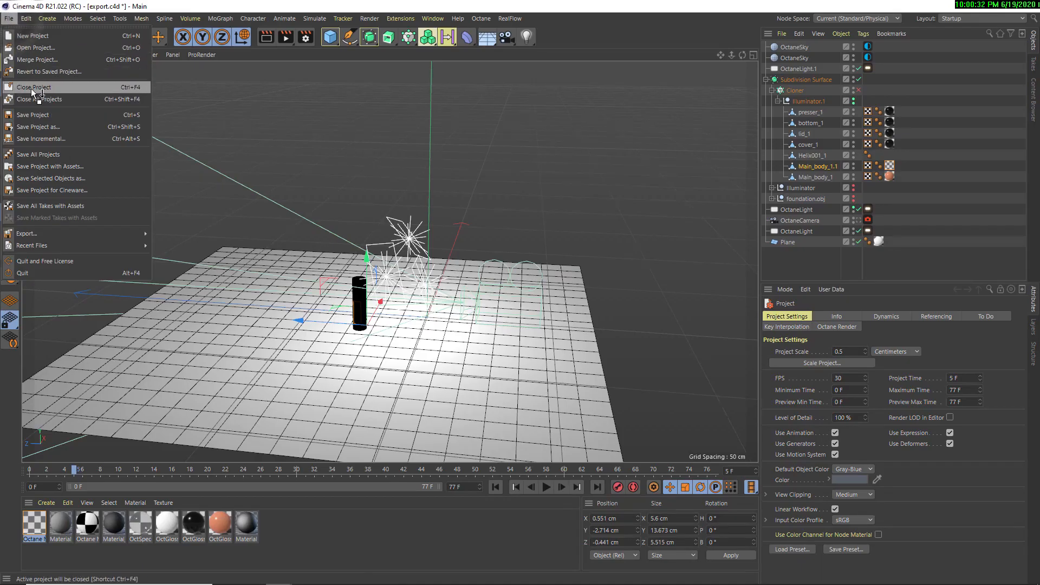
# Close the export.c4d project and delete all objects from the Untitled 3 scene
pyautogui.click(39, 95)
pyautogui.click(535, 340)
pyautogui.click(534, 340)
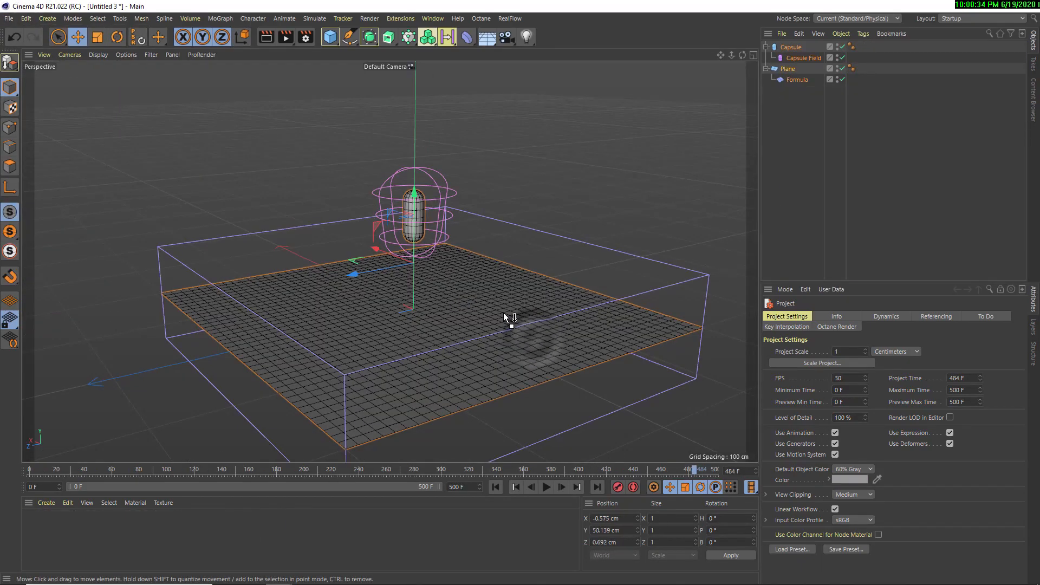
pyautogui.moveTo(807, 107); pyautogui.dragTo(770, 50)
pyautogui.press('Delete')
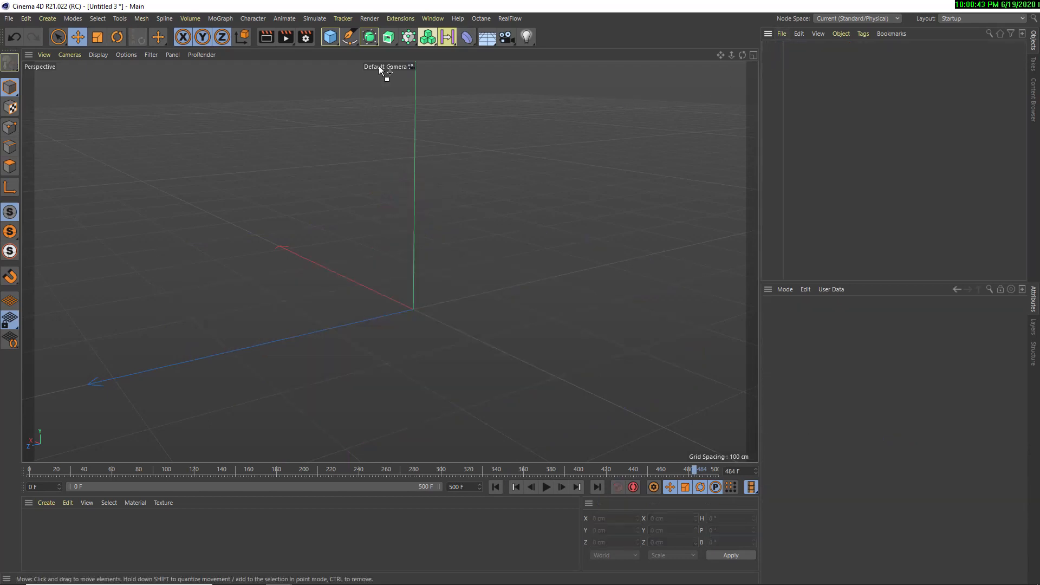
# Add a plane and a Surface deformer to the empty scene
pyautogui.click(332, 38)
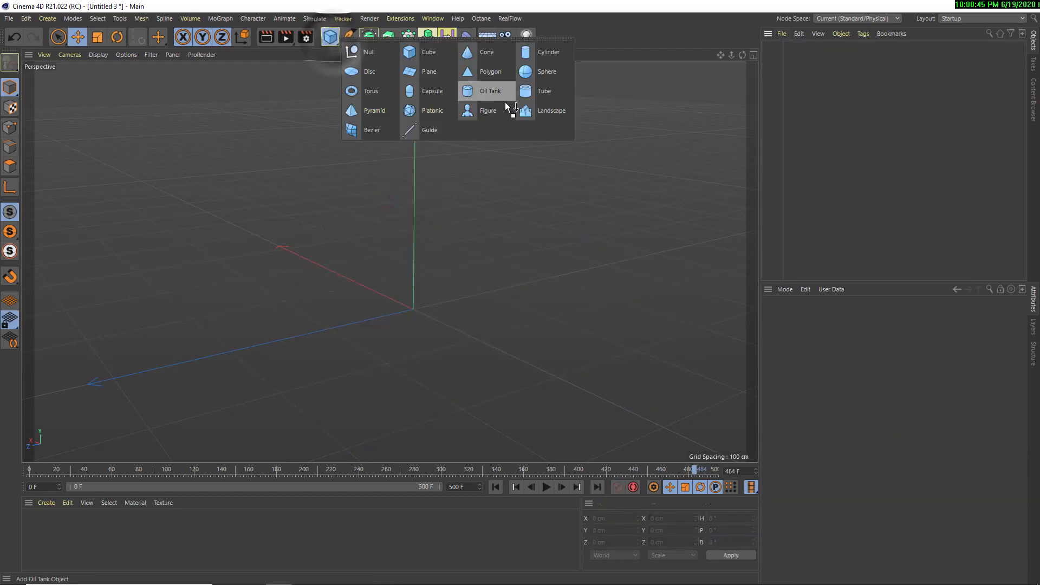
pyautogui.click(428, 71)
pyautogui.keyDown('alt'); pyautogui.moveTo(418, 81); pyautogui.dragTo(468, 71); pyautogui.keyUp('alt')
pyautogui.click(464, 39)
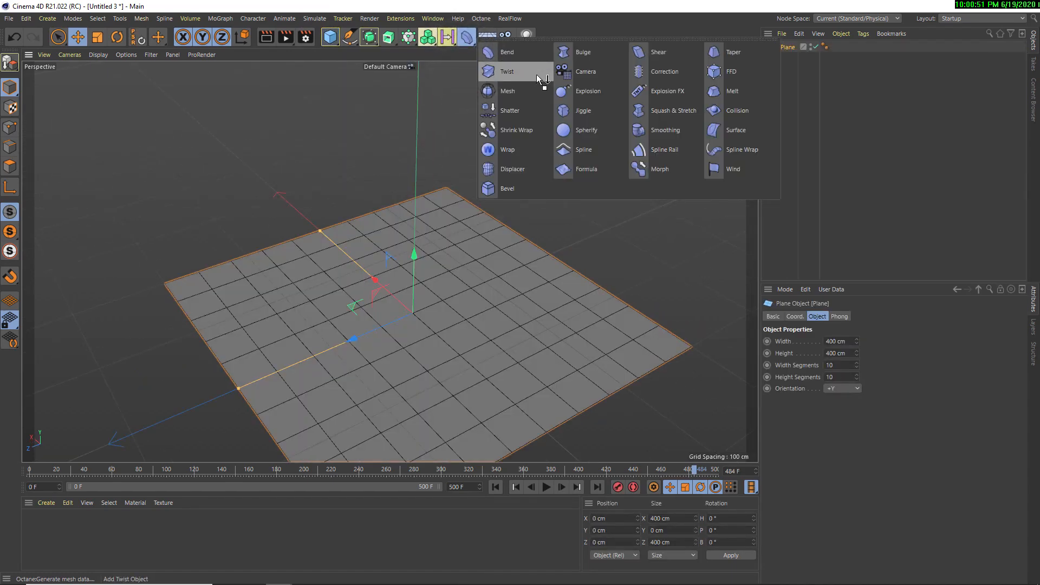
pyautogui.click(734, 131)
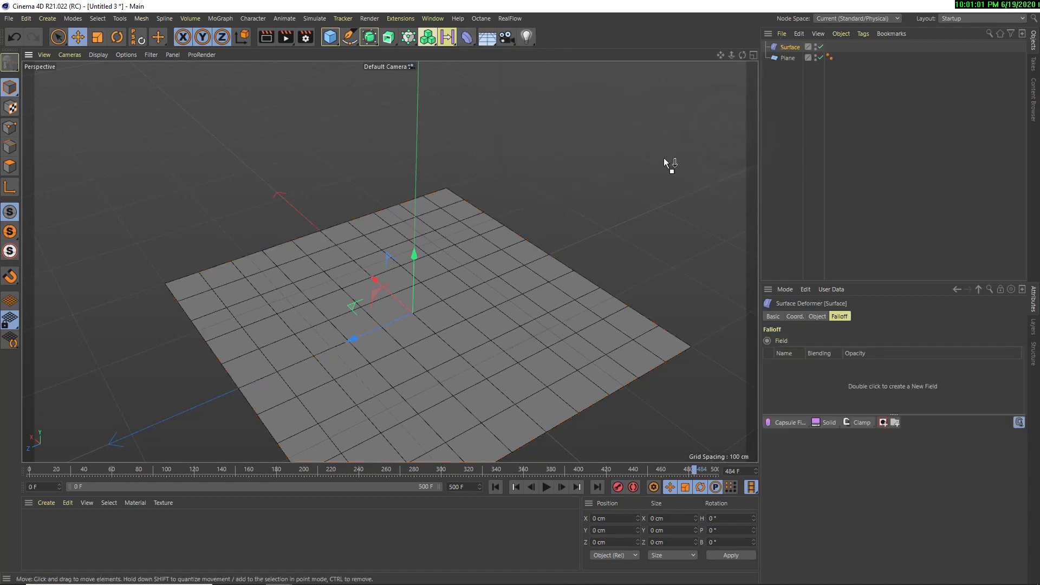
# Add a sphere and raise it above the plane to about 121 cm on Y
pyautogui.click(330, 37)
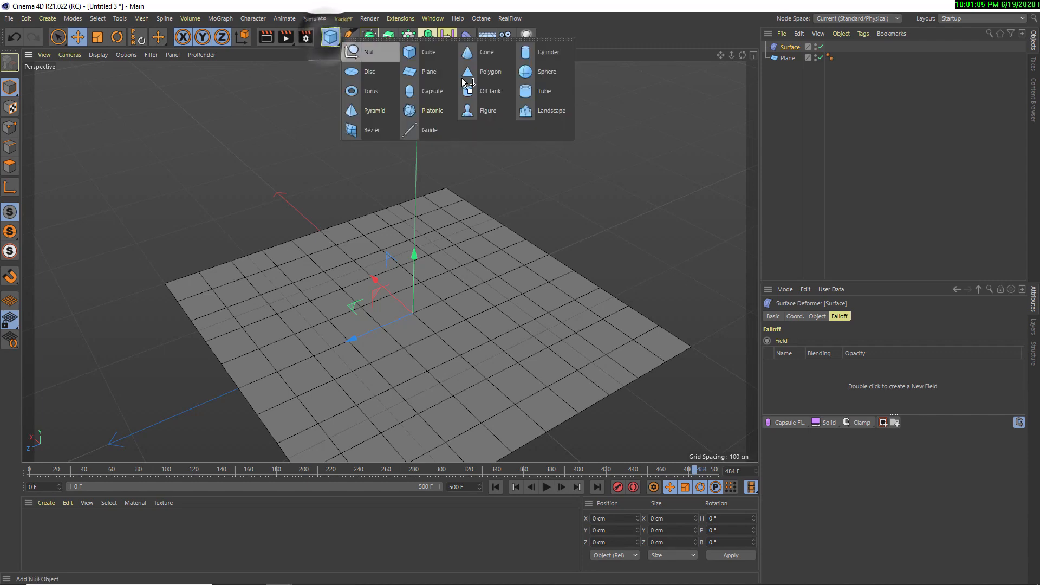
pyautogui.click(548, 73)
pyautogui.moveTo(414, 281); pyautogui.dragTo(432, 171)
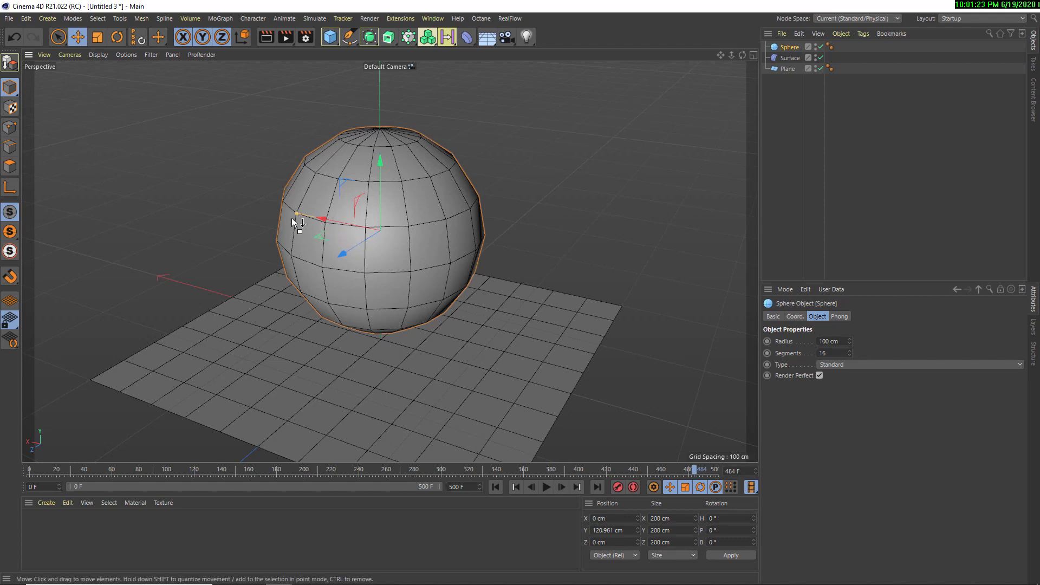
# Shrink the sphere to a radius of about 25.7 cm
pyautogui.moveTo(299, 216); pyautogui.dragTo(288, 240)
pyautogui.scroll(3, 371, 245)
pyautogui.scroll(2, 384, 251)
pyautogui.keyDown('alt'); pyautogui.moveTo(388, 253); pyautogui.dragTo(350, 258, button='middle'); pyautogui.keyUp('alt')
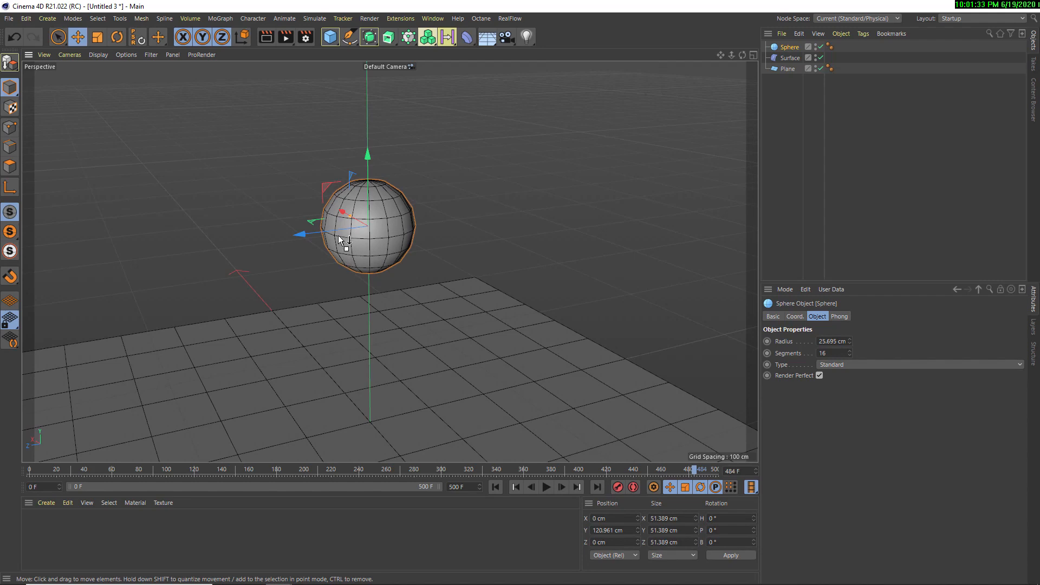
pyautogui.keyDown('alt'); pyautogui.moveTo(342, 243); pyautogui.dragTo(331, 213); pyautogui.keyUp('alt')
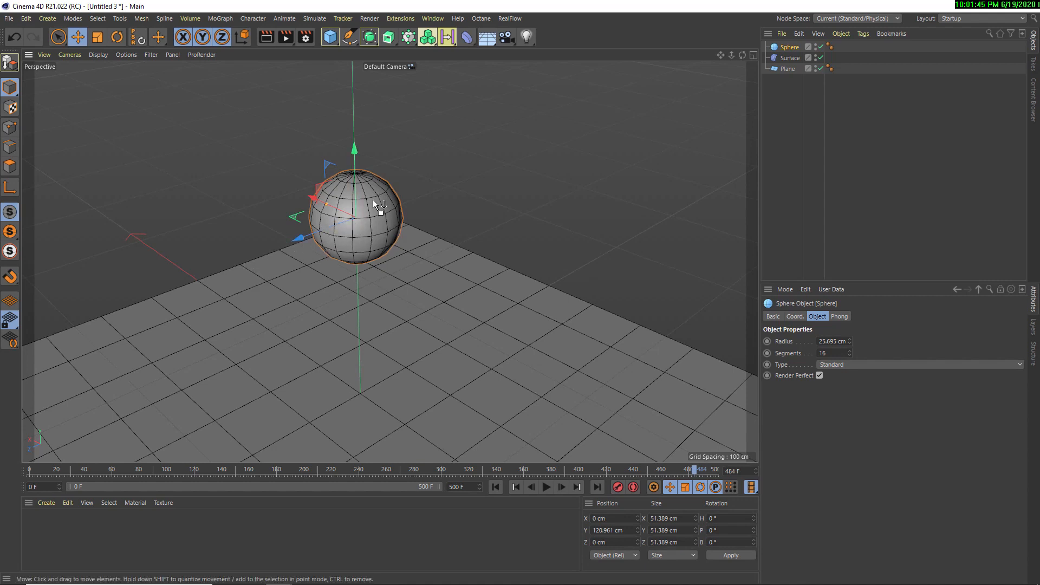
# Duplicate the sphere and set the copy's segments to 70
pyautogui.click(786, 47)
pyautogui.hotkey('ctrl', 'c')
pyautogui.hotkey('ctrl', 'v')
pyautogui.click(787, 48)
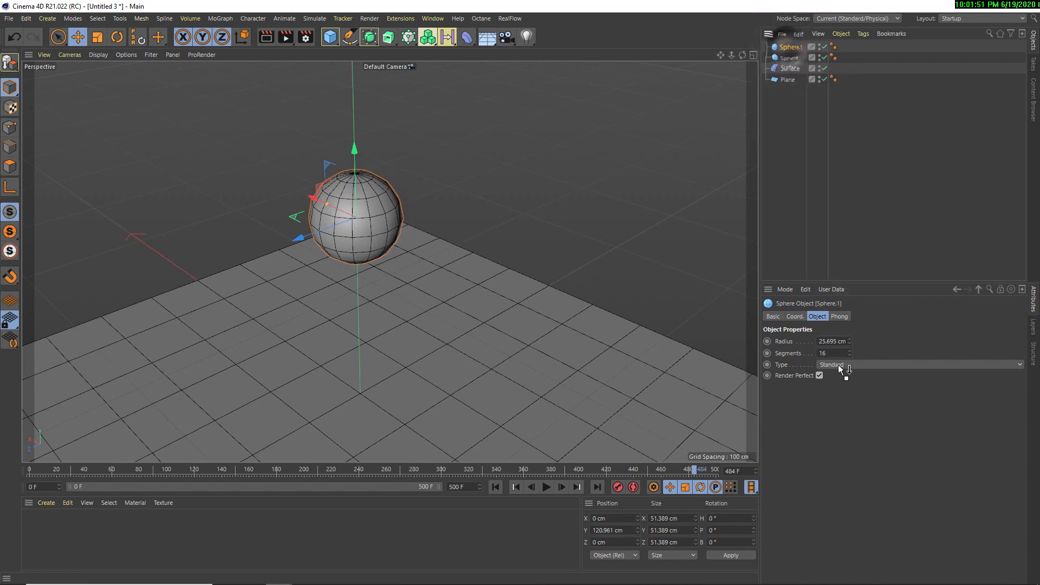
pyautogui.doubleClick(834, 353)
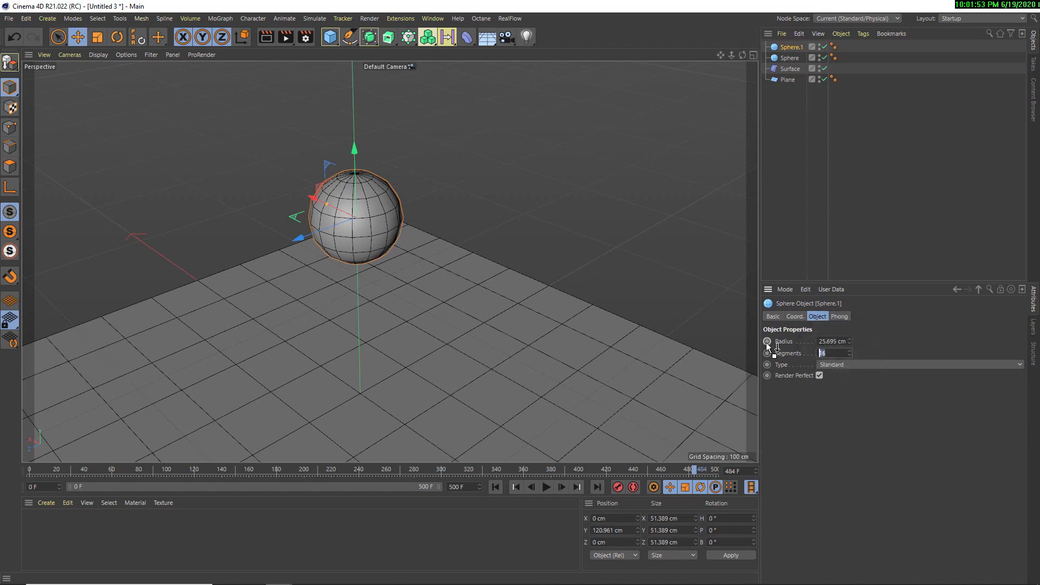
pyautogui.write('70')
pyautogui.press('Return')
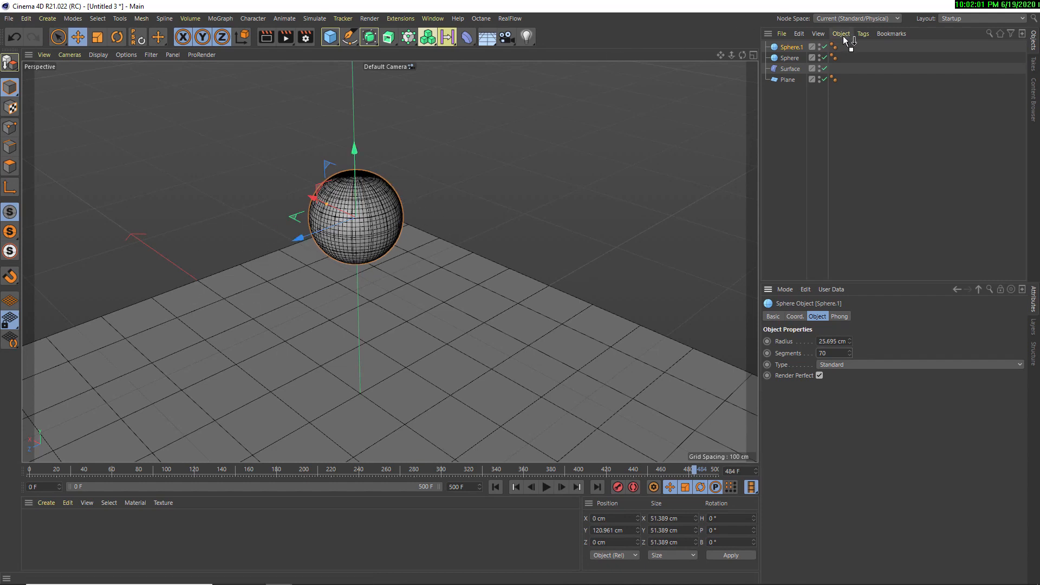
# Toggle the 70-segment sphere off and on to compare its mesh with the 16-segment sphere
pyautogui.click(824, 47)
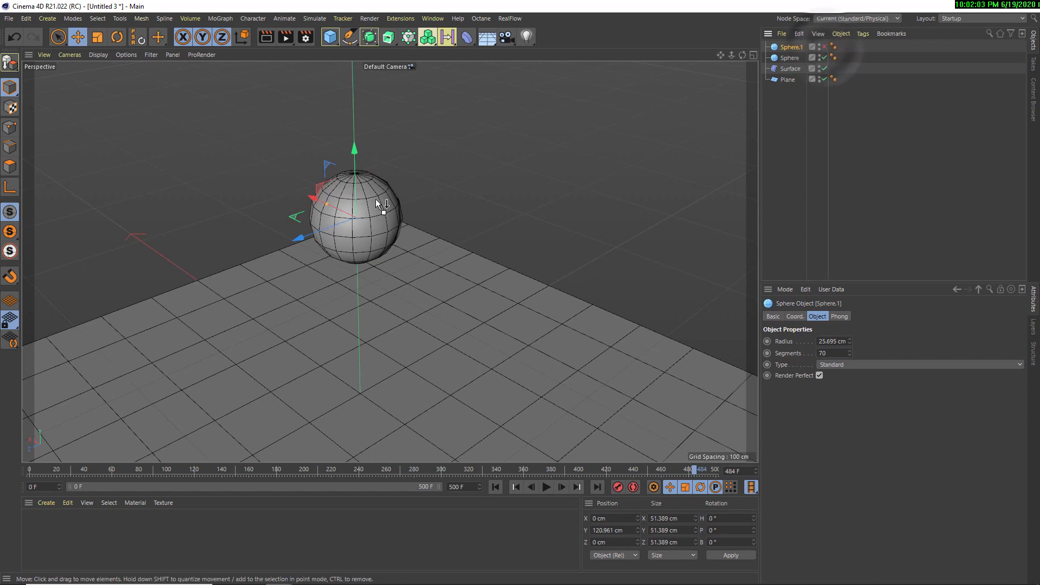
pyautogui.click(367, 221)
pyautogui.scroll(-2, 362, 226)
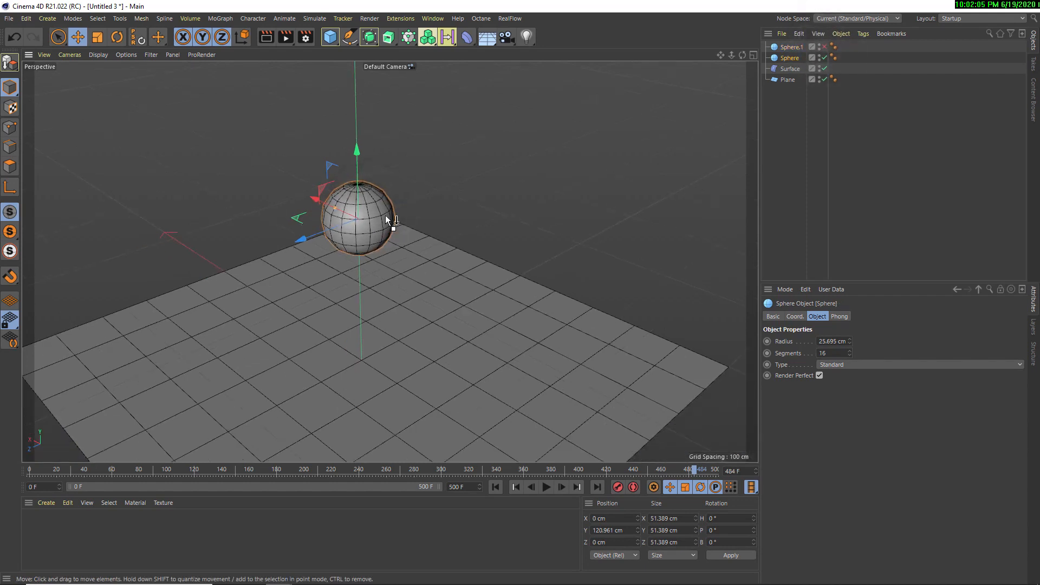
pyautogui.click(791, 47)
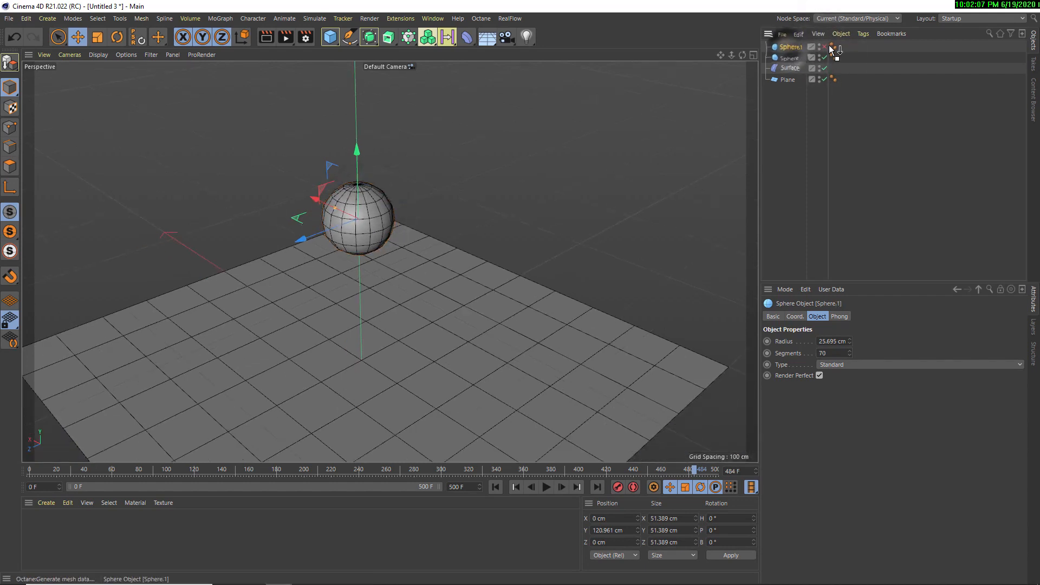
pyautogui.click(825, 47)
pyautogui.click(824, 47)
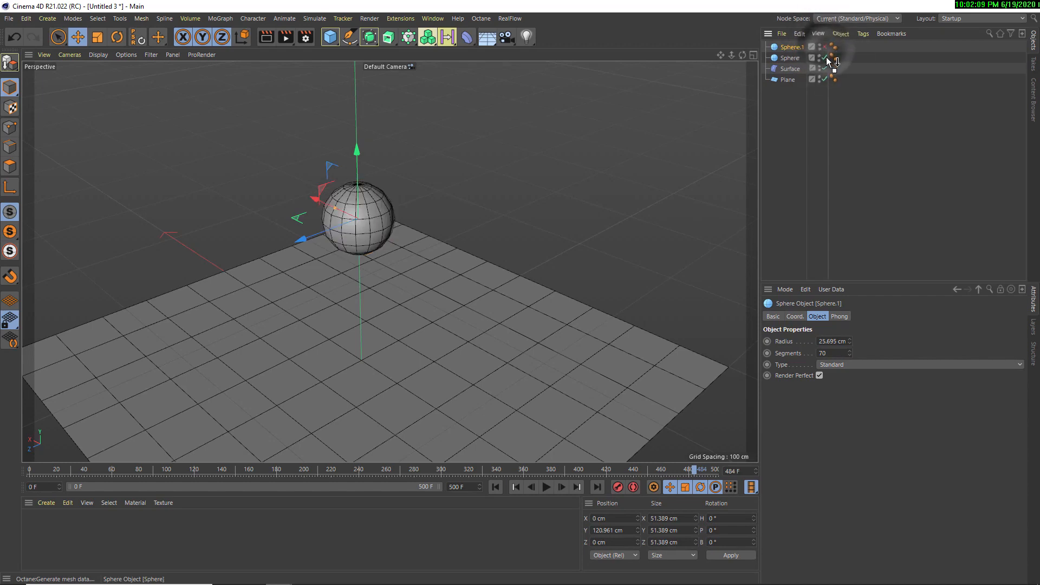
# Disable the 16-segment sphere as well to inspect the bare plane, and switch the spheres back on
pyautogui.click(824, 58)
pyautogui.scroll(-3, 369, 281)
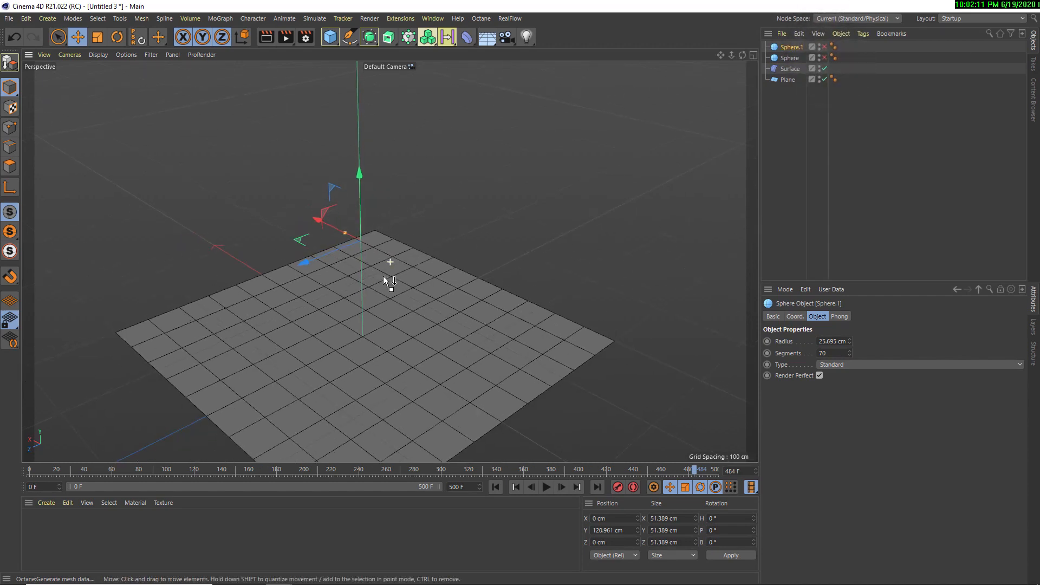
pyautogui.scroll(3, 379, 272)
pyautogui.keyDown('alt'); pyautogui.moveTo(332, 257); pyautogui.dragTo(499, 243); pyautogui.keyUp('alt')
pyautogui.keyDown('alt'); pyautogui.moveTo(499, 243); pyautogui.dragTo(416, 262, button='middle'); pyautogui.keyUp('alt')
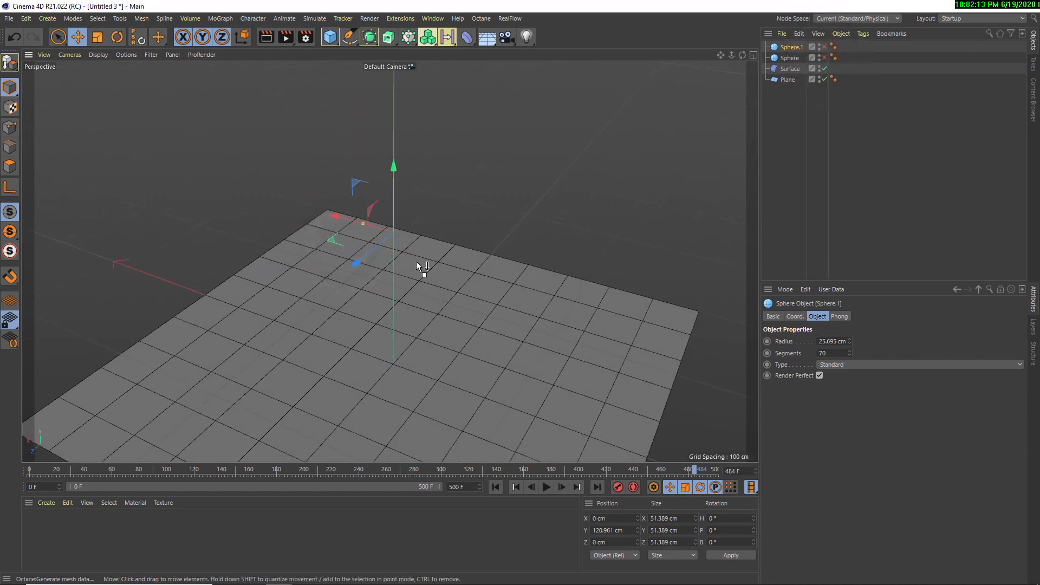
pyautogui.moveTo(416, 261)
pyautogui.keyDown('alt'); pyautogui.mouseDown()
pyautogui.moveTo(455, 260)
pyautogui.moveTo(357, 281)
pyautogui.mouseUp(); pyautogui.keyUp('alt')
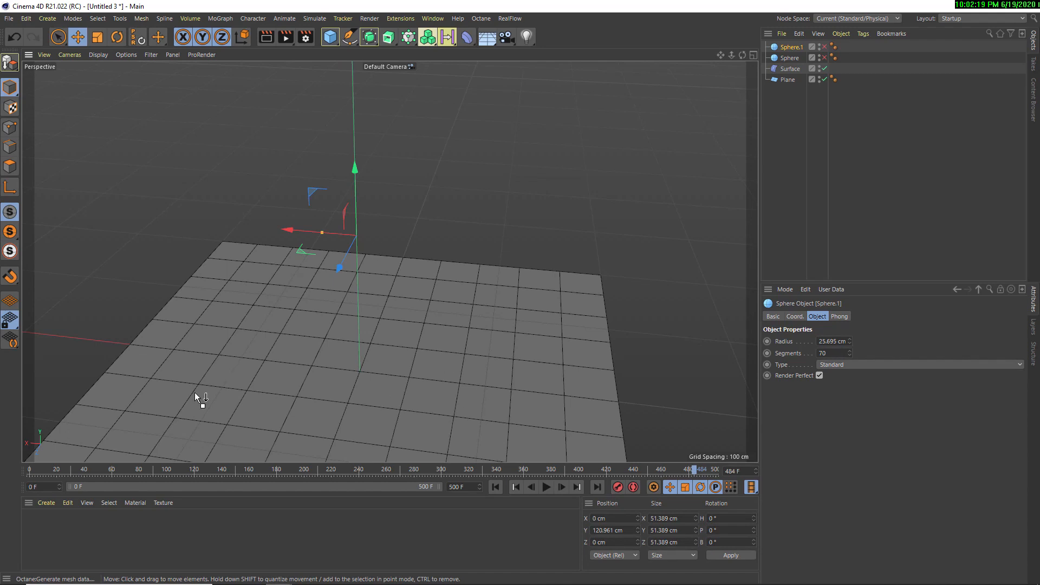
pyautogui.moveTo(366, 388)
pyautogui.keyDown('alt'); pyautogui.mouseDown()
pyautogui.moveTo(398, 352)
pyautogui.moveTo(346, 333)
pyautogui.moveTo(344, 310)
pyautogui.mouseUp(); pyautogui.keyUp('alt')
pyautogui.scroll(3, 346, 307)
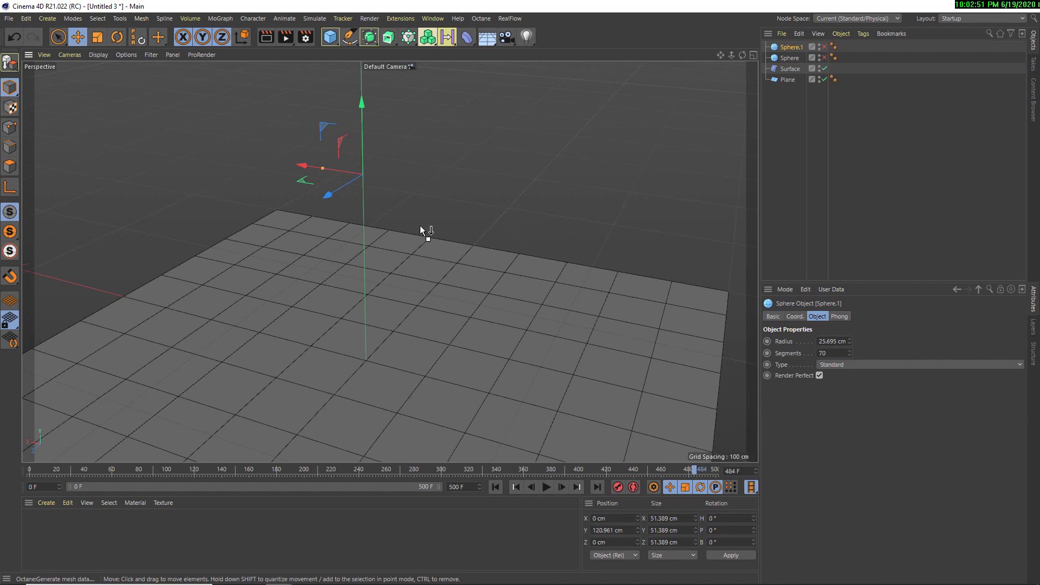
pyautogui.click(825, 47)
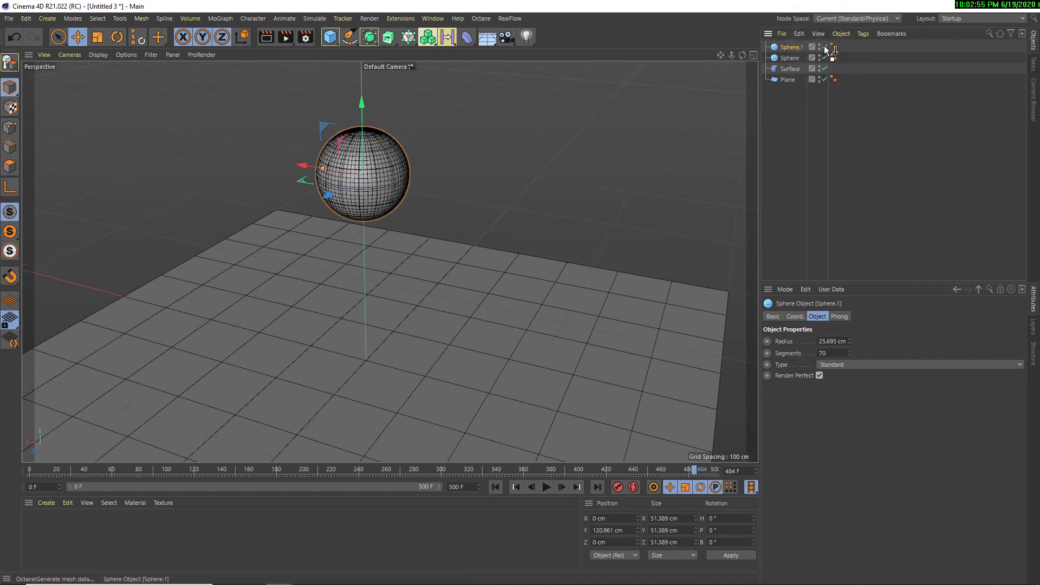
# Disable the 70-segment sphere and give the 16-segment sphere a Soft Body simulation tag
pyautogui.click(824, 47)
pyautogui.click(789, 58)
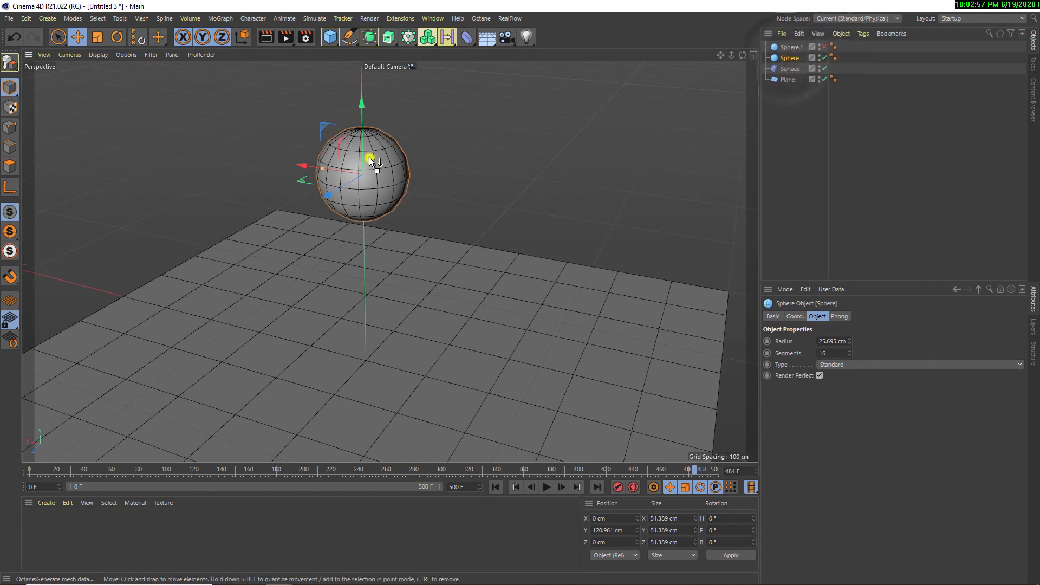
pyautogui.rightClick(370, 160)
pyautogui.click(788, 59)
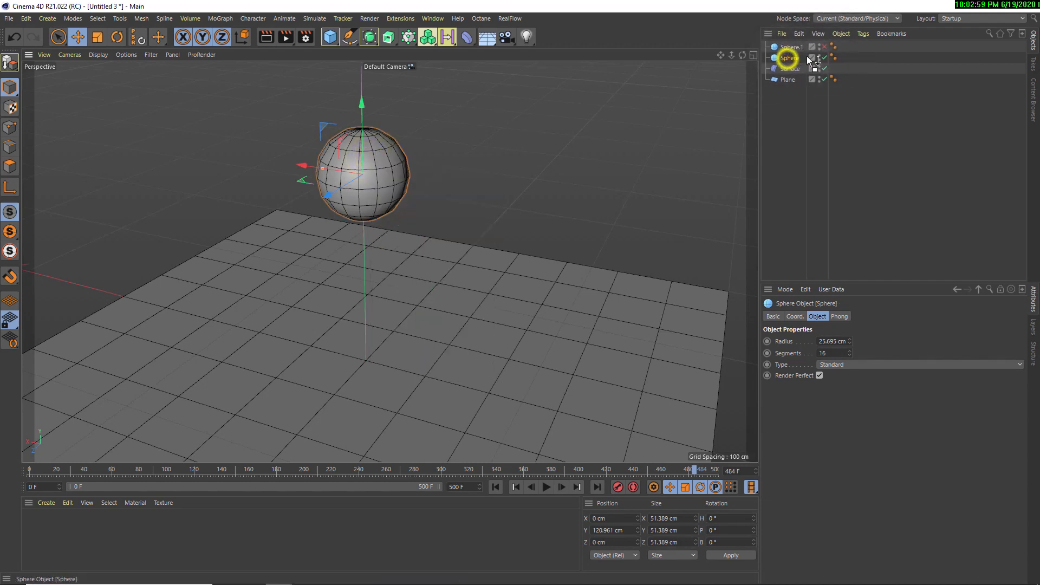
pyautogui.rightClick(808, 57)
pyautogui.moveTo(847, 198)
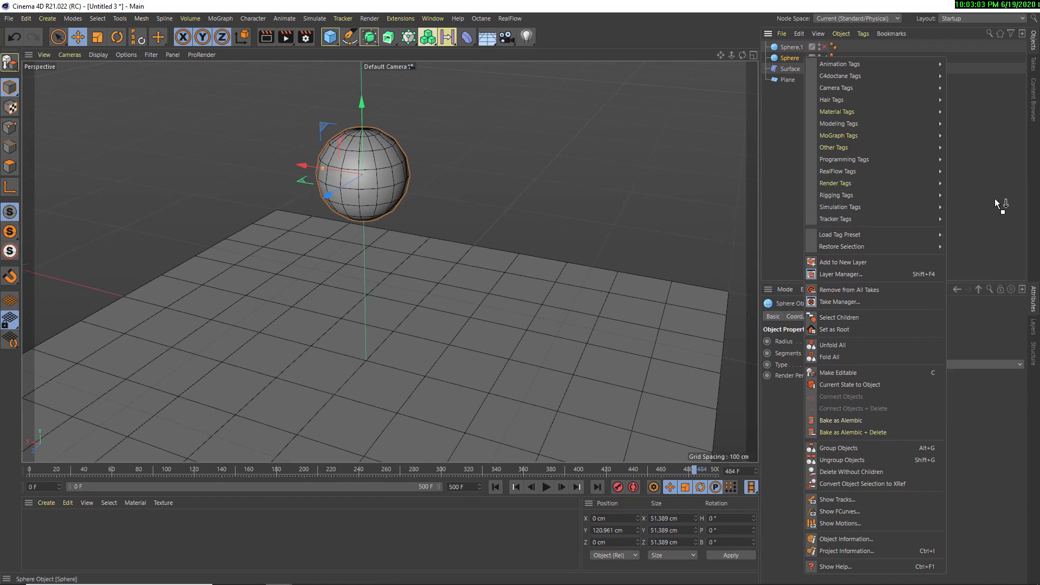
pyautogui.moveTo(891, 209)
pyautogui.click(981, 216)
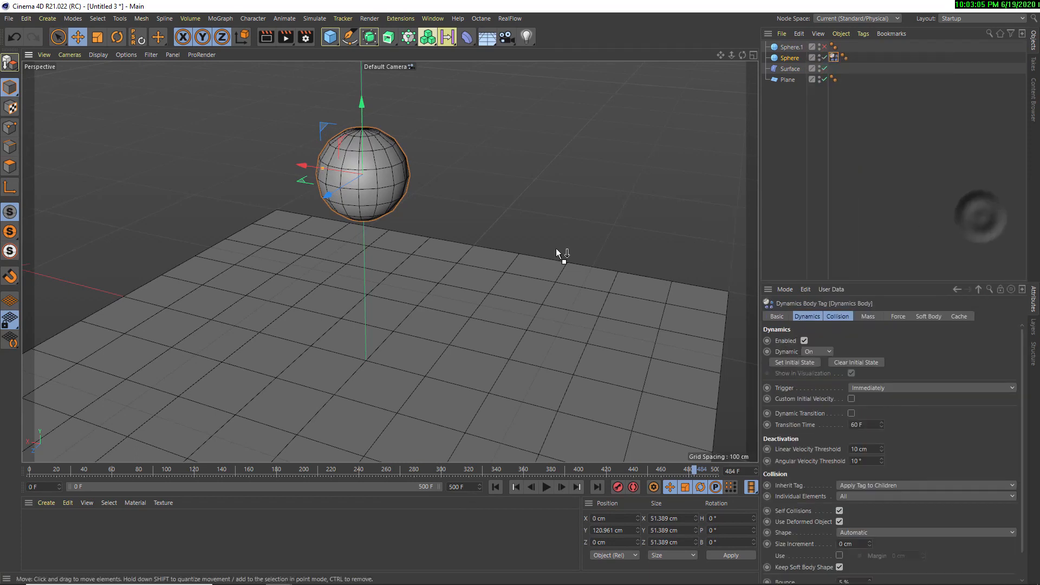
# Add a Collider Body simulation tag to the plane
pyautogui.scroll(2, 535, 269)
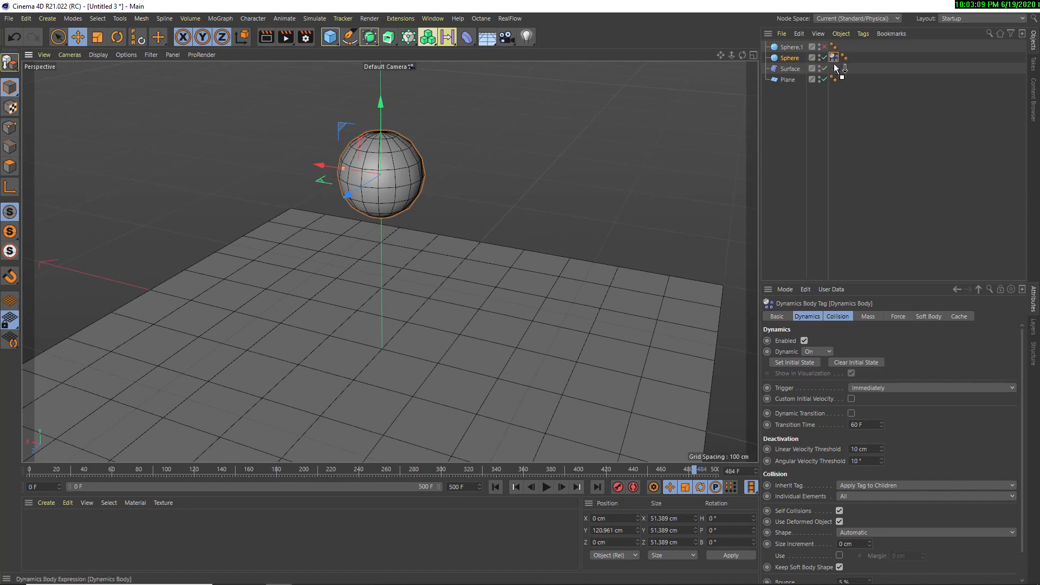
pyautogui.keyDown('alt'); pyautogui.moveTo(413, 220); pyautogui.dragTo(406, 217, button='middle'); pyautogui.keyUp('alt')
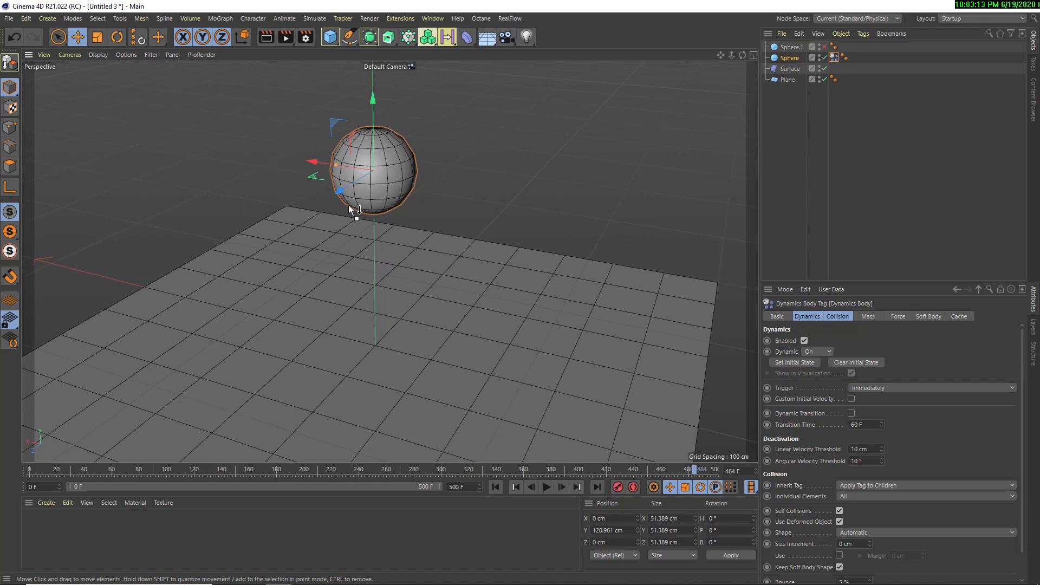
pyautogui.click(787, 81)
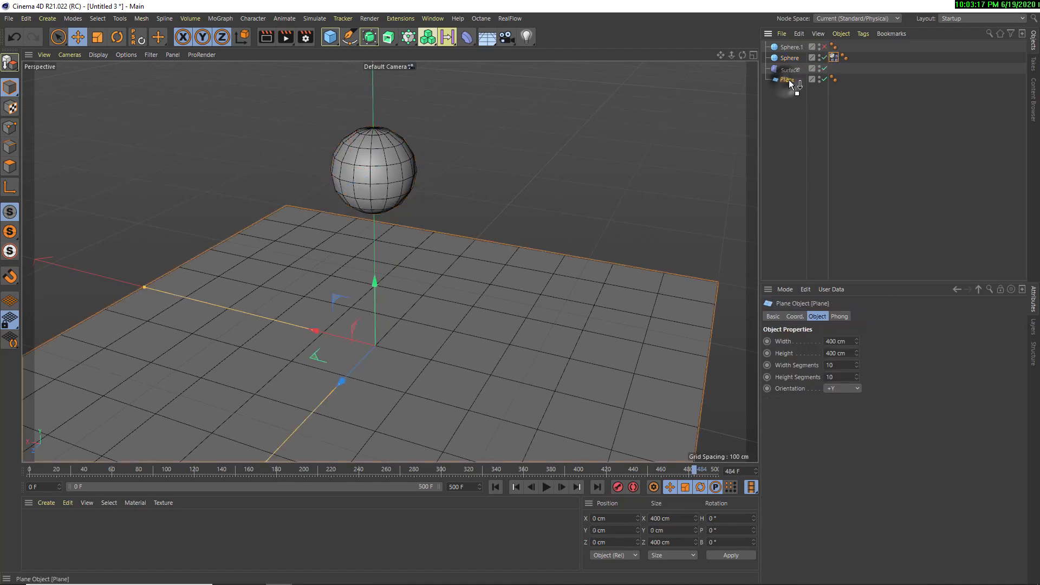
pyautogui.rightClick(787, 81)
pyautogui.moveTo(849, 215)
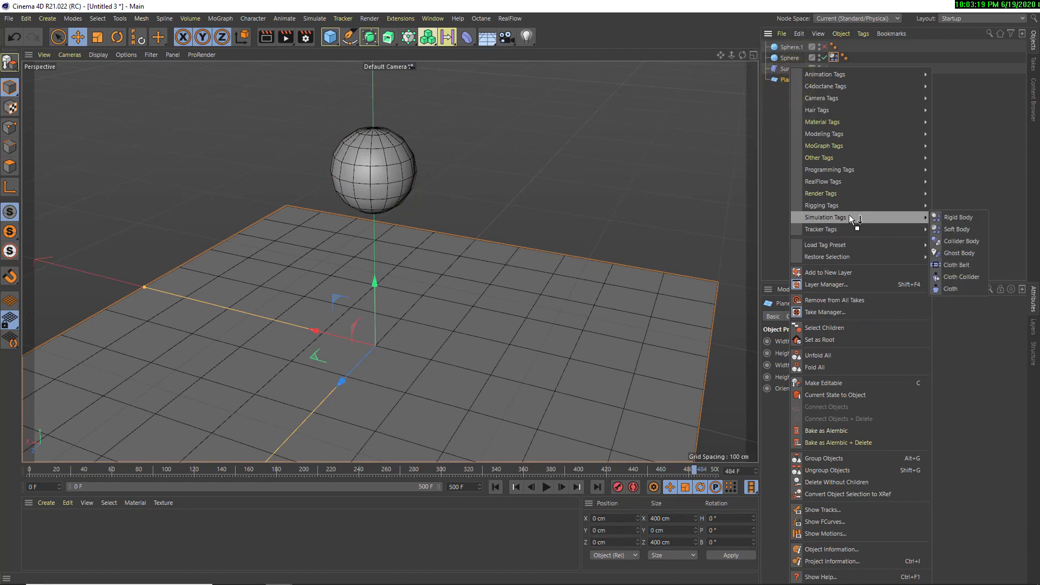
pyautogui.click(961, 239)
# Play the soft body simulation, stop it after the sphere lands, and inspect the deformed mesh up close
pyautogui.keyDown('alt'); pyautogui.moveTo(502, 284); pyautogui.dragTo(514, 265, button='middle'); pyautogui.keyUp('alt')
pyautogui.keyDown('alt'); pyautogui.moveTo(431, 291); pyautogui.dragTo(372, 291); pyautogui.keyUp('alt')
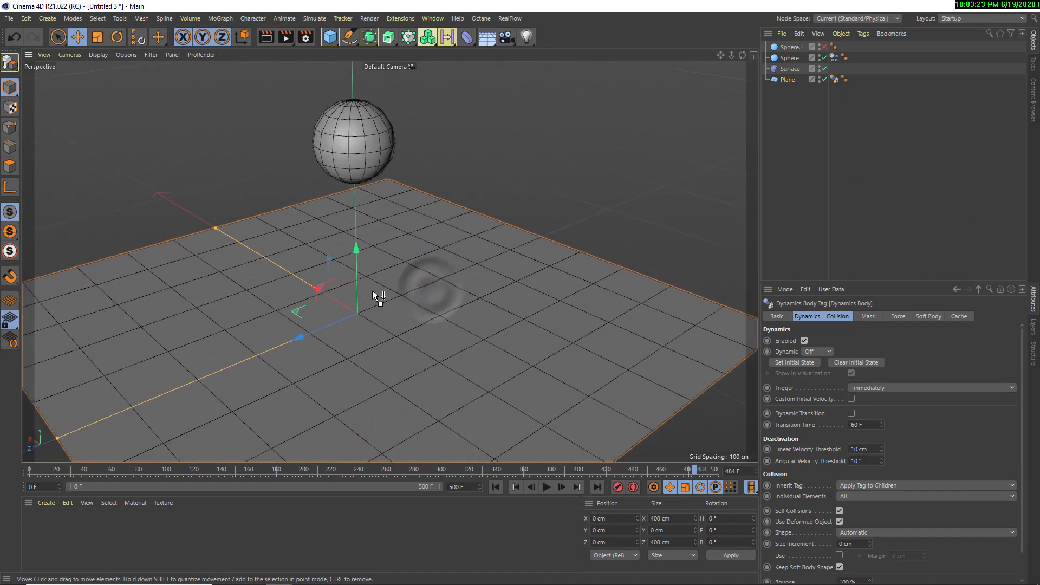
pyautogui.keyDown('alt'); pyautogui.moveTo(372, 290); pyautogui.dragTo(451, 320, button='middle'); pyautogui.keyUp('alt')
pyautogui.keyDown('alt'); pyautogui.moveTo(444, 322); pyautogui.dragTo(434, 319); pyautogui.keyUp('alt')
pyautogui.click(333, 286)
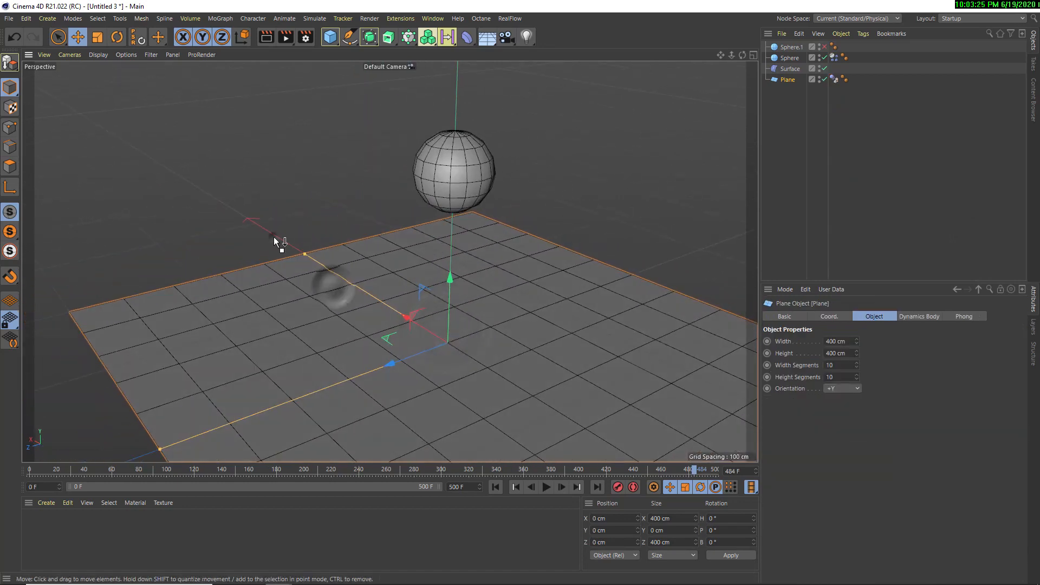
pyautogui.click(275, 237)
pyautogui.click(317, 314)
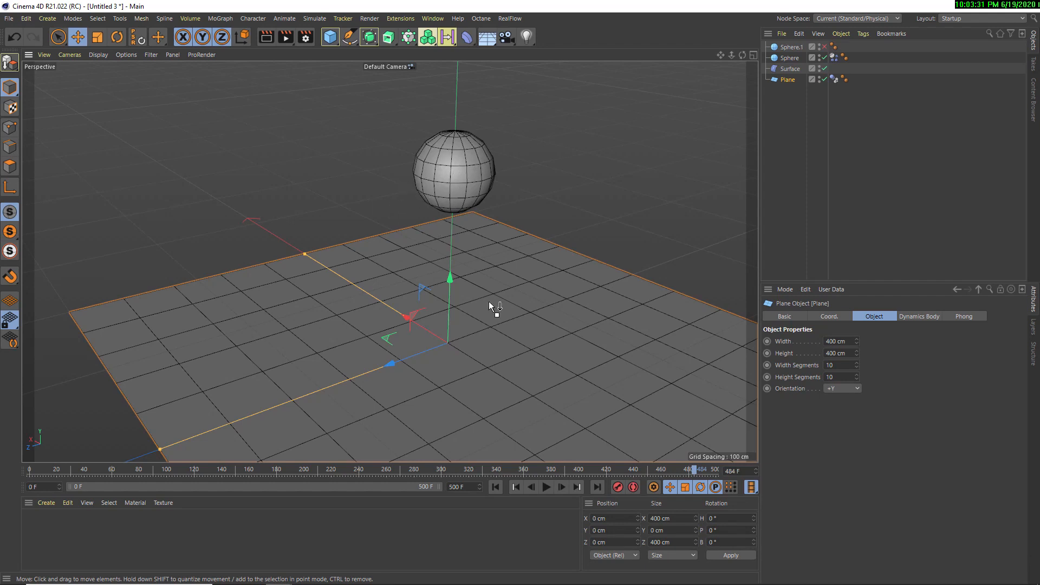
pyautogui.click(546, 486)
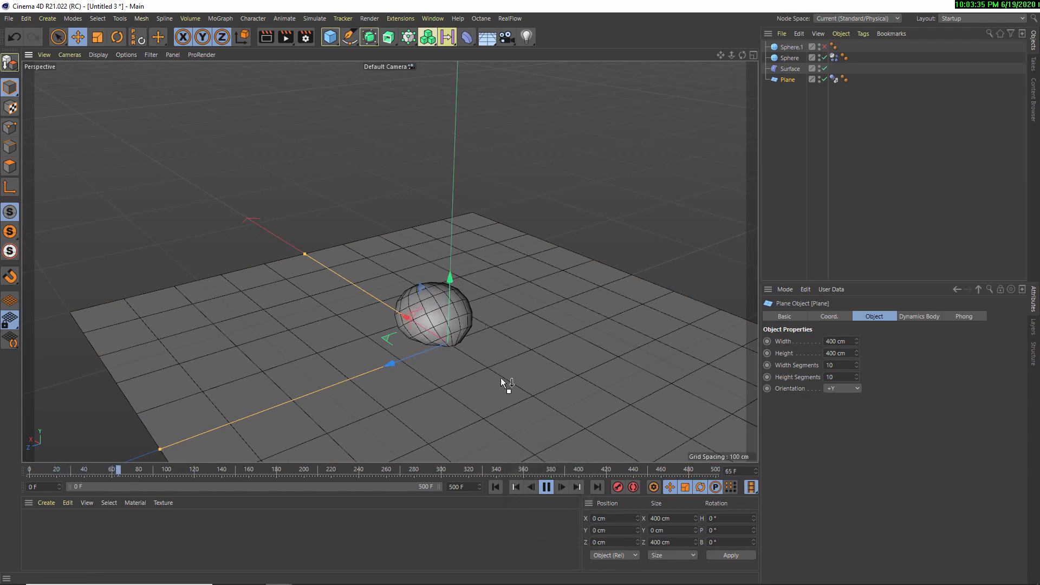
pyautogui.click(546, 486)
pyautogui.keyDown('alt'); pyautogui.moveTo(467, 378); pyautogui.dragTo(352, 296); pyautogui.keyUp('alt')
pyautogui.scroll(5, 435, 311)
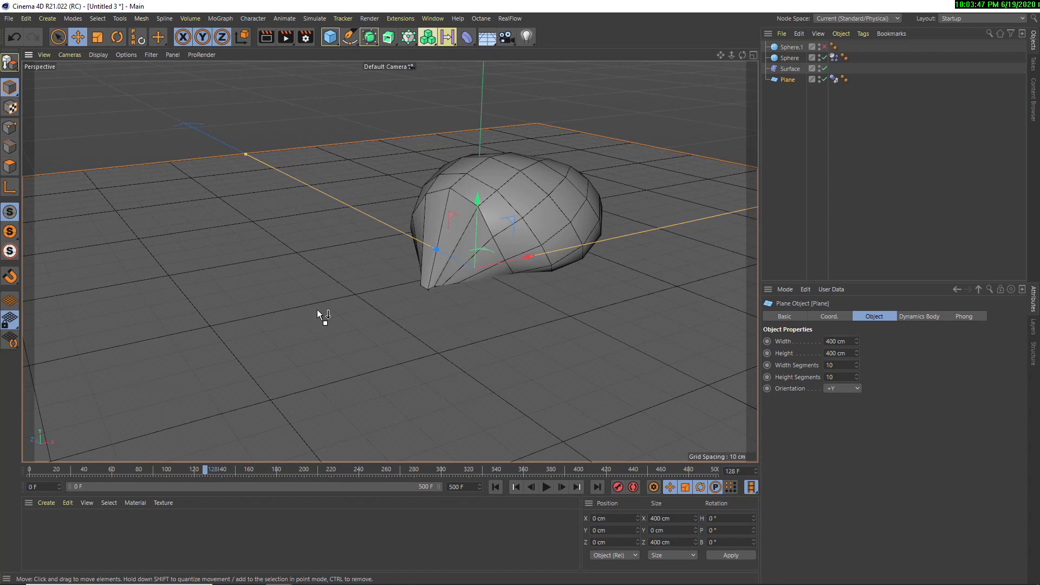
# Set the project's expert dynamics Steps per Frame to 10
pyautogui.hotkey('ctrl', 'd')
pyautogui.click(890, 317)
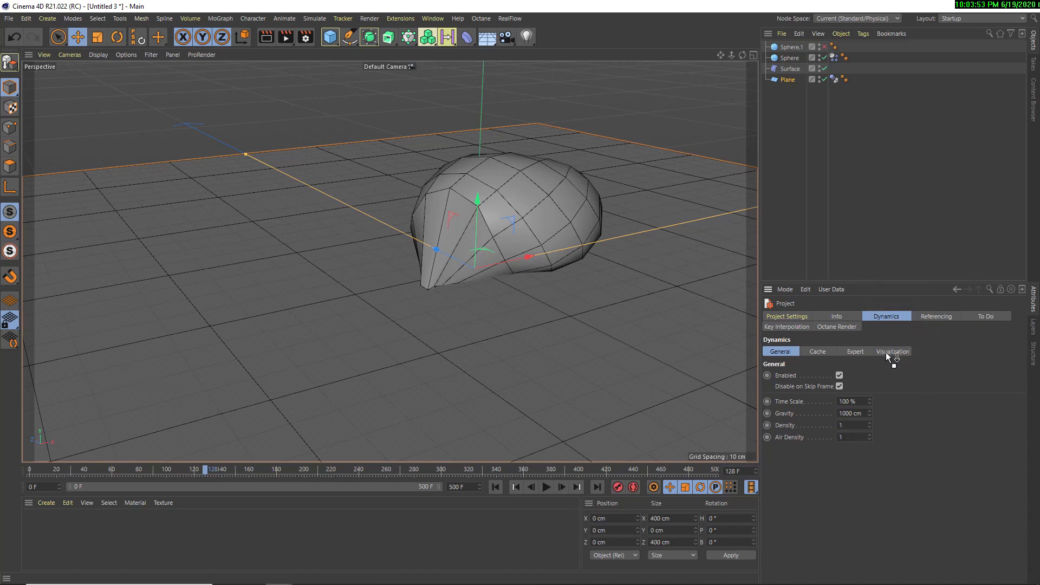
pyautogui.click(854, 351)
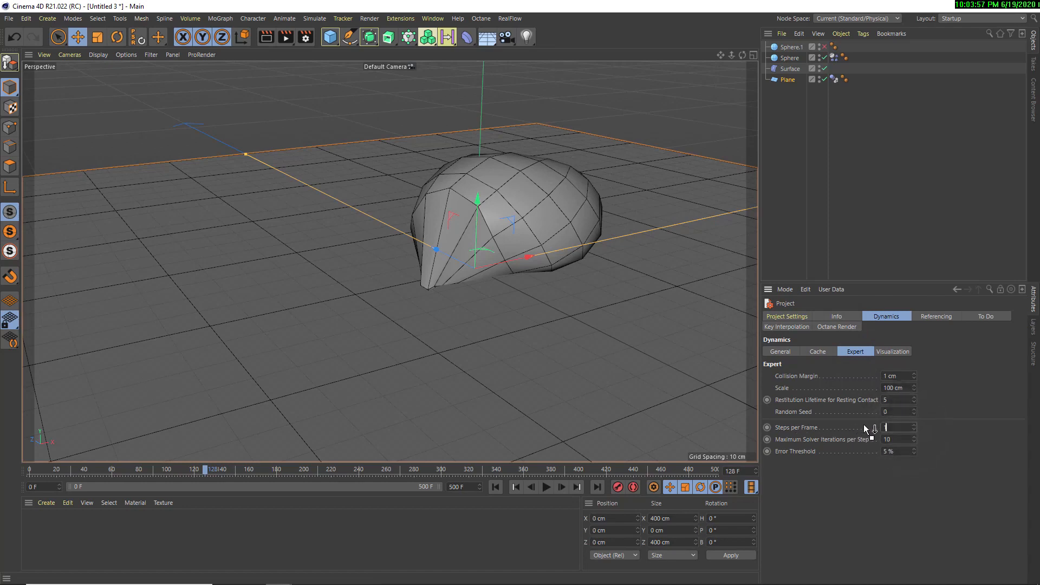
pyautogui.click(995, 427)
# Replay the simulation from the first frame, view the landed sphere from several angles, and rewind to the start
pyautogui.click(498, 488)
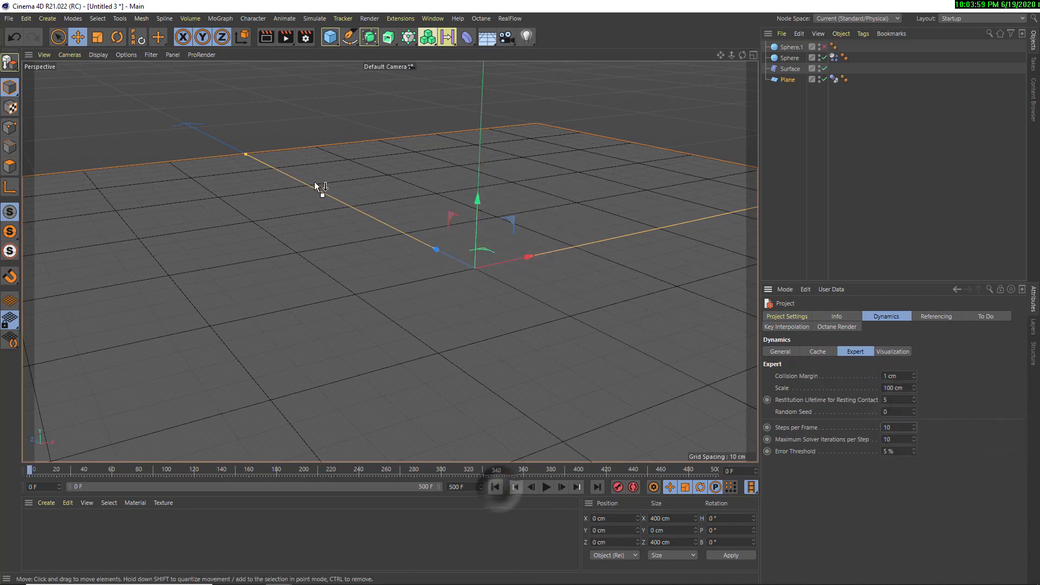
pyautogui.scroll(-5, 331, 238)
pyautogui.keyDown('alt'); pyautogui.moveTo(346, 273); pyautogui.dragTo(417, 303); pyautogui.keyUp('alt')
pyautogui.click(546, 487)
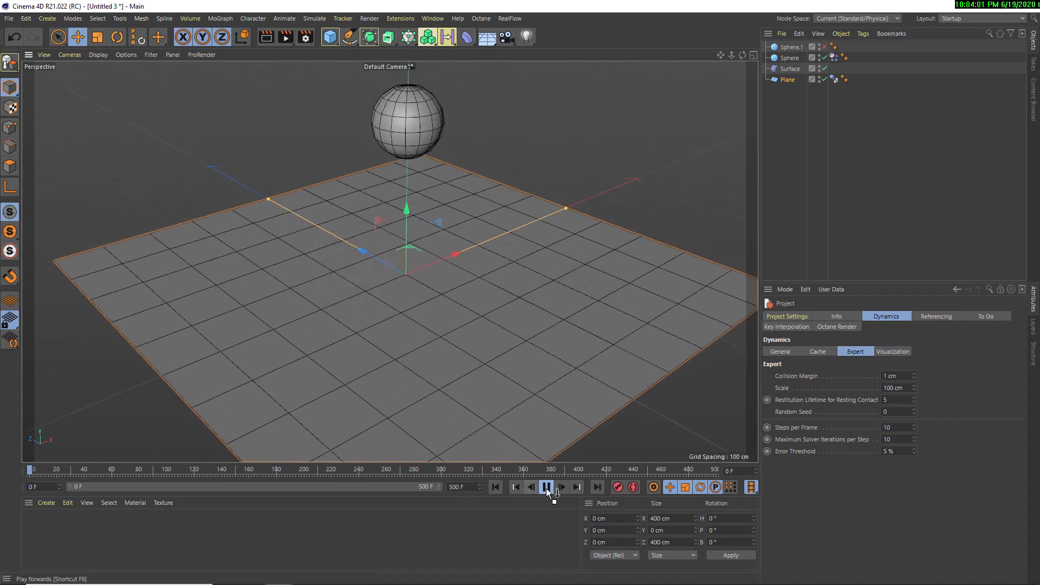
pyautogui.keyDown('alt'); pyautogui.moveTo(452, 238); pyautogui.dragTo(480, 266); pyautogui.keyUp('alt')
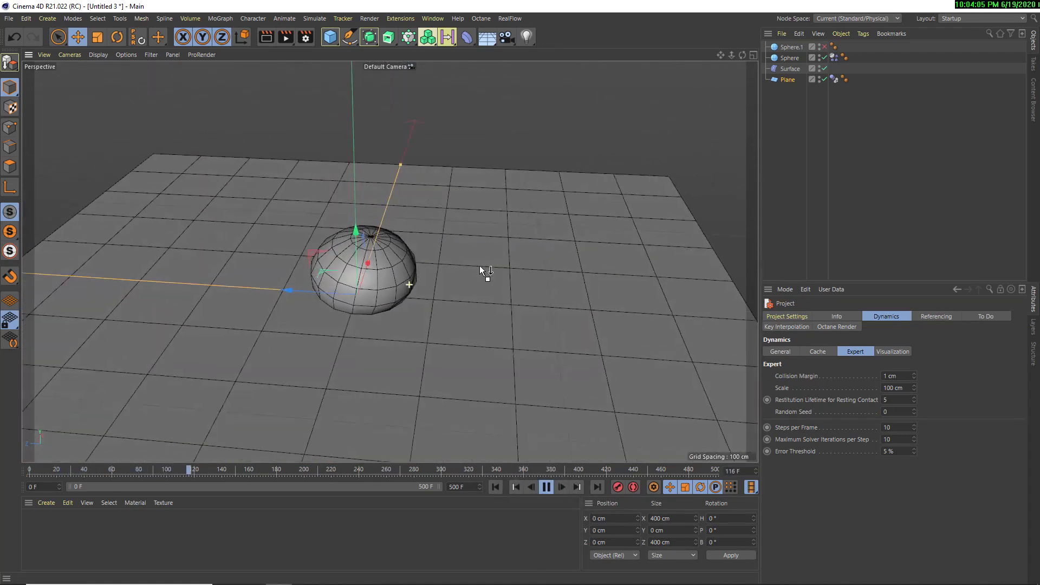
pyautogui.keyDown('alt'); pyautogui.moveTo(397, 289); pyautogui.dragTo(379, 272); pyautogui.keyUp('alt')
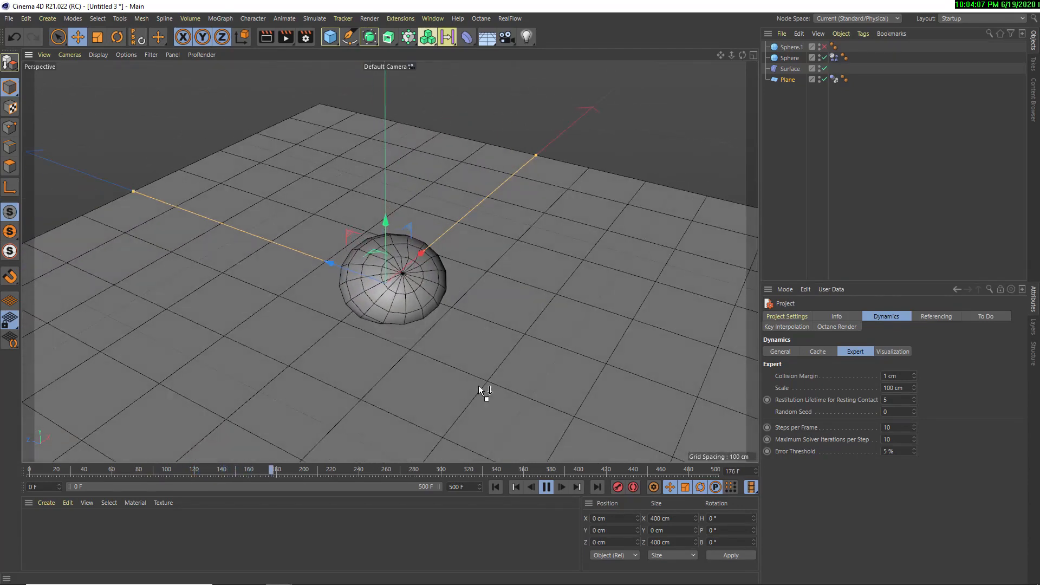
pyautogui.click(546, 487)
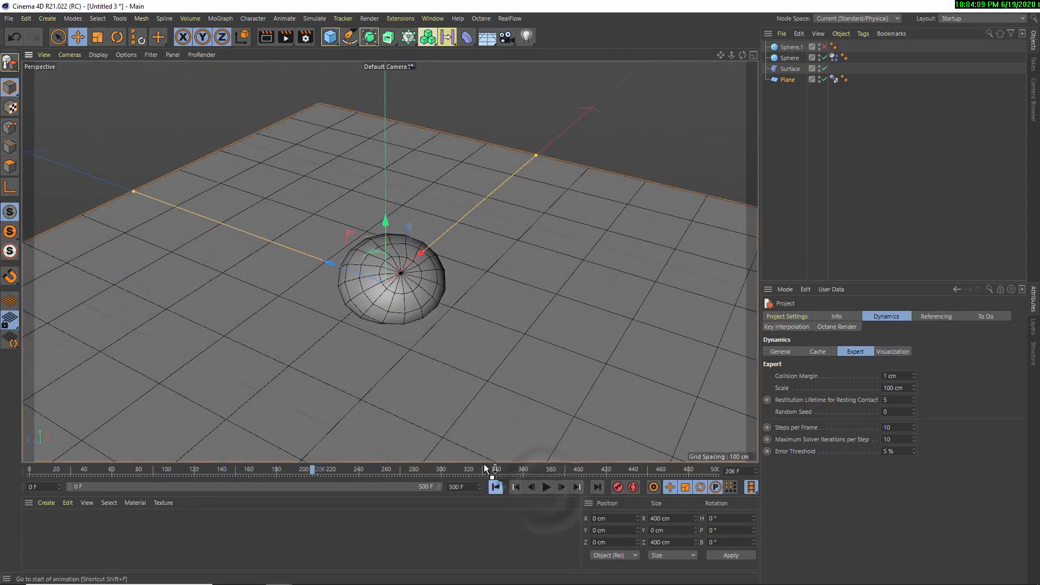
pyautogui.click(495, 487)
# Set the soft body sphere's segments to 25
pyautogui.keyDown('alt'); pyautogui.moveTo(375, 192); pyautogui.dragTo(452, 352, button='middle'); pyautogui.keyUp('alt')
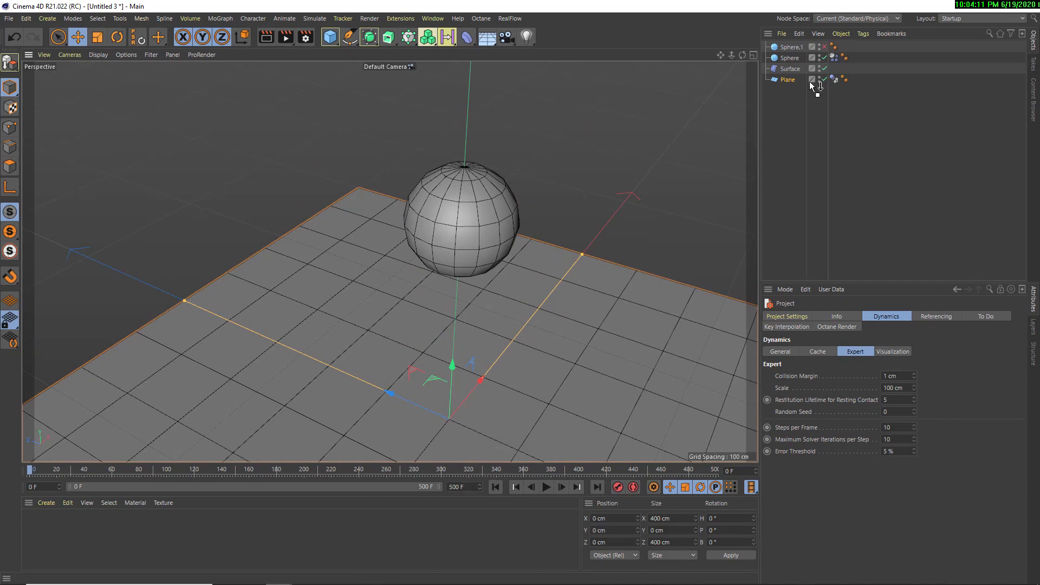
pyautogui.click(789, 58)
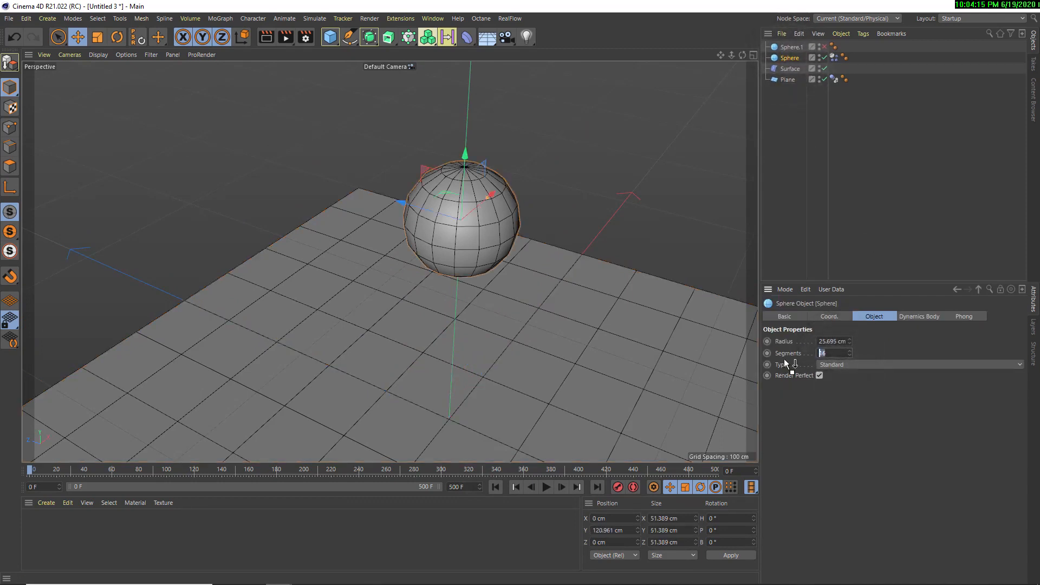
pyautogui.write('25')
pyautogui.press('Return')
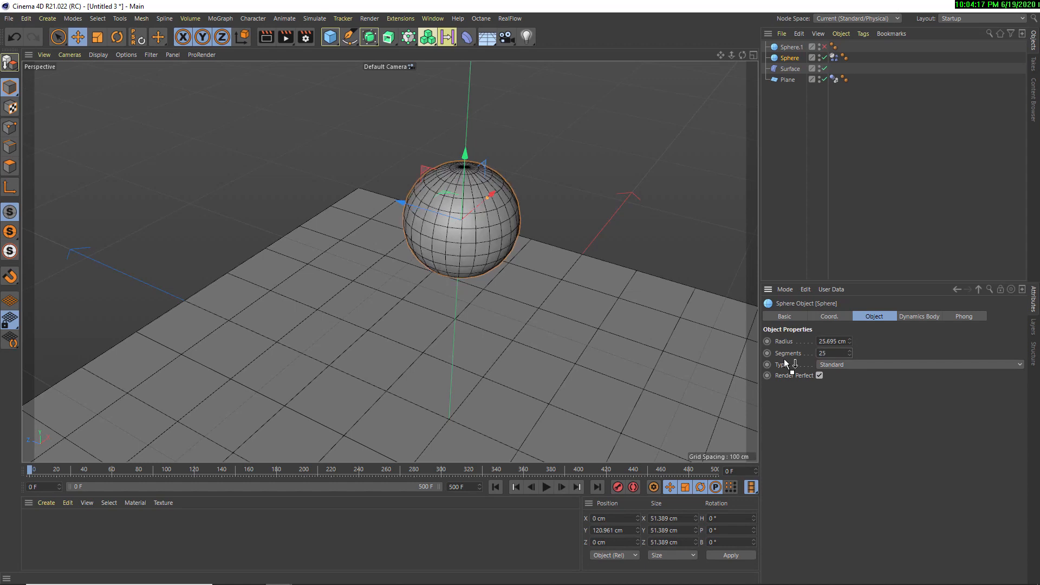
# Play the simulation briefly to check how the 25-segment sphere squashes on the plane, and rewind to the start
pyautogui.click(546, 487)
pyautogui.click(546, 487)
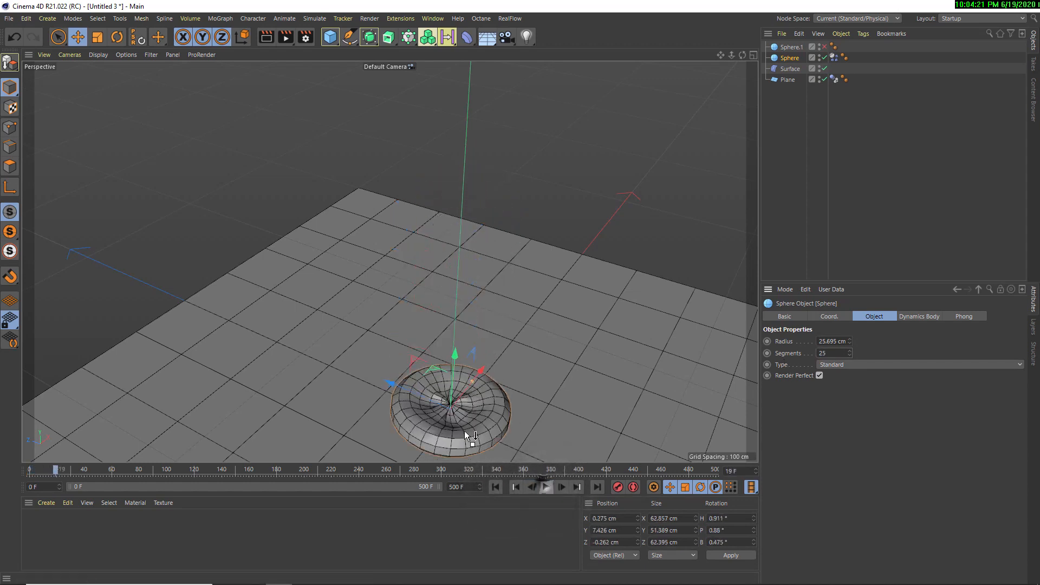
pyautogui.keyDown('alt'); pyautogui.moveTo(457, 409); pyautogui.dragTo(439, 374, button='middle'); pyautogui.keyUp('alt')
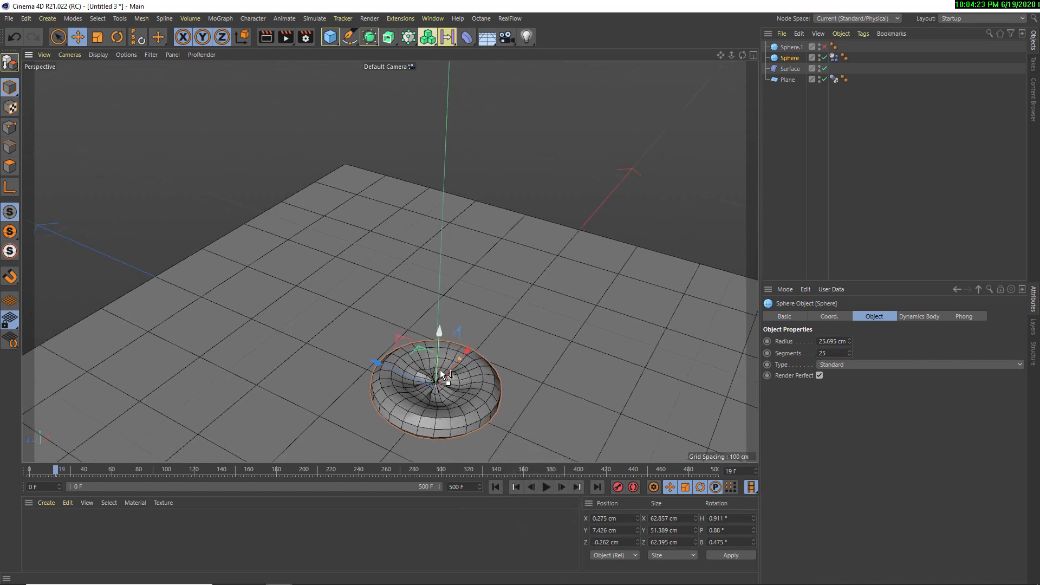
pyautogui.click(495, 487)
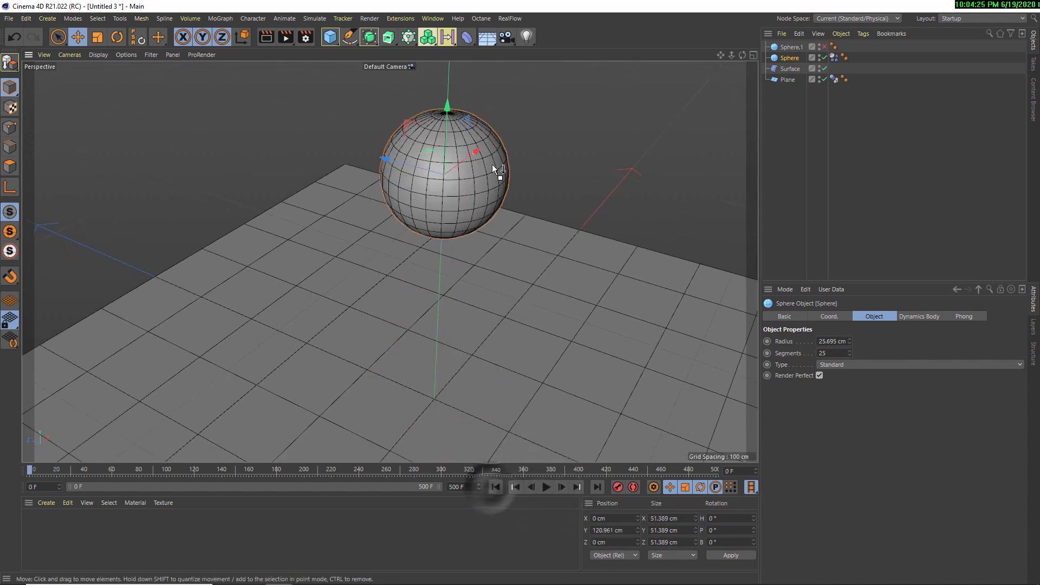
# Change the type of both the 25-segment and the 70-segment spheres to Icosahedron
pyautogui.click(843, 360)
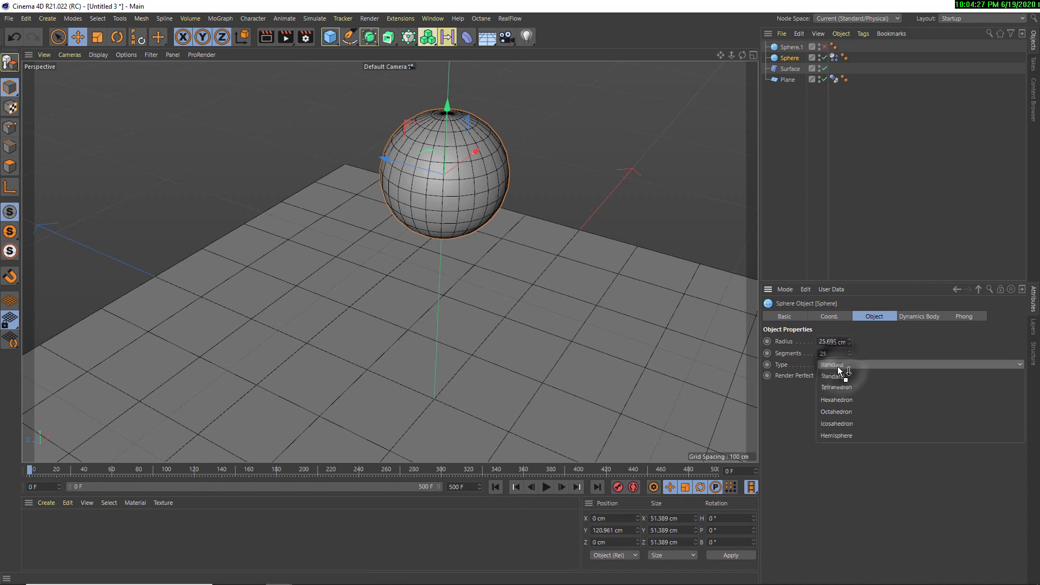
pyautogui.click(841, 422)
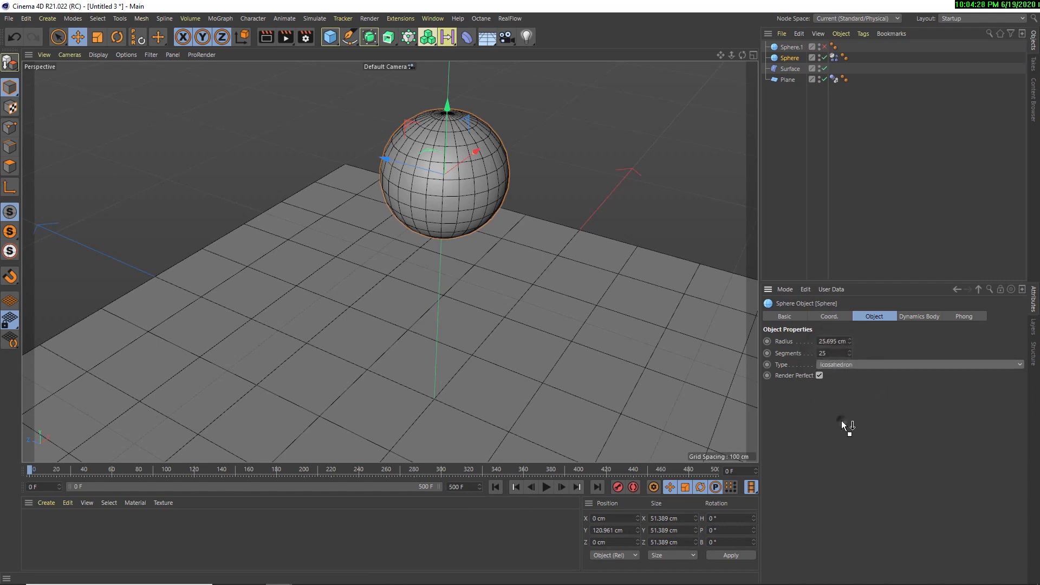
pyautogui.click(791, 47)
pyautogui.click(834, 365)
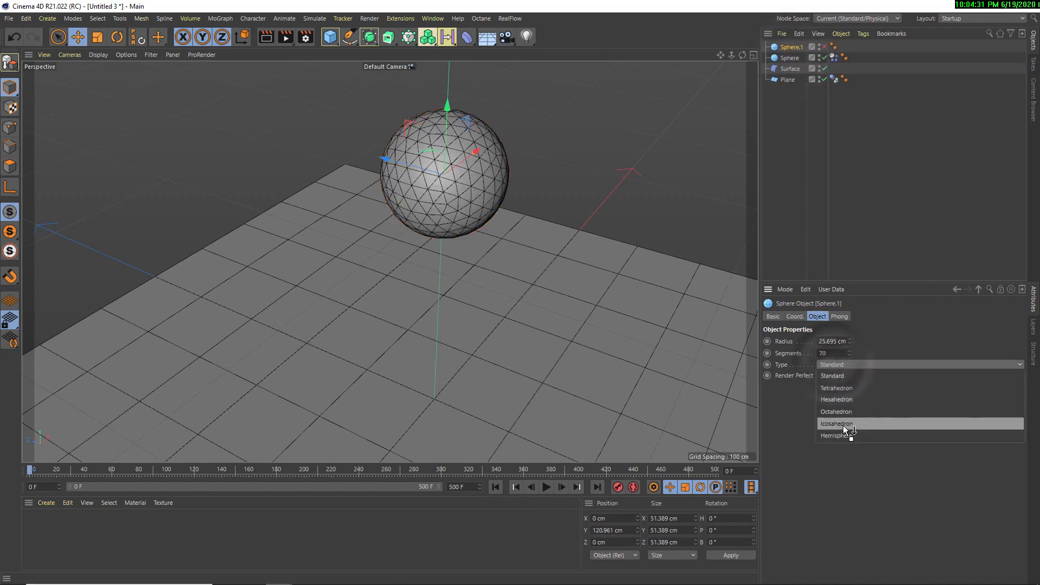
pyautogui.click(843, 424)
# Play the simulation with the icosahedron sphere, view its landing from another angle, and rewind to frame 0
pyautogui.click(547, 487)
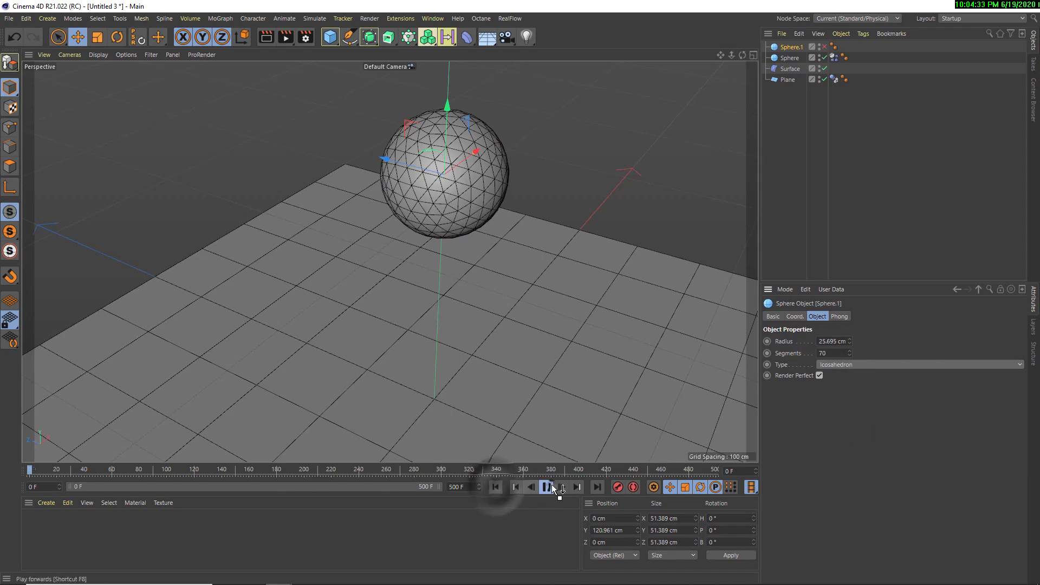
pyautogui.keyDown('alt'); pyautogui.moveTo(474, 351); pyautogui.dragTo(512, 428); pyautogui.keyUp('alt')
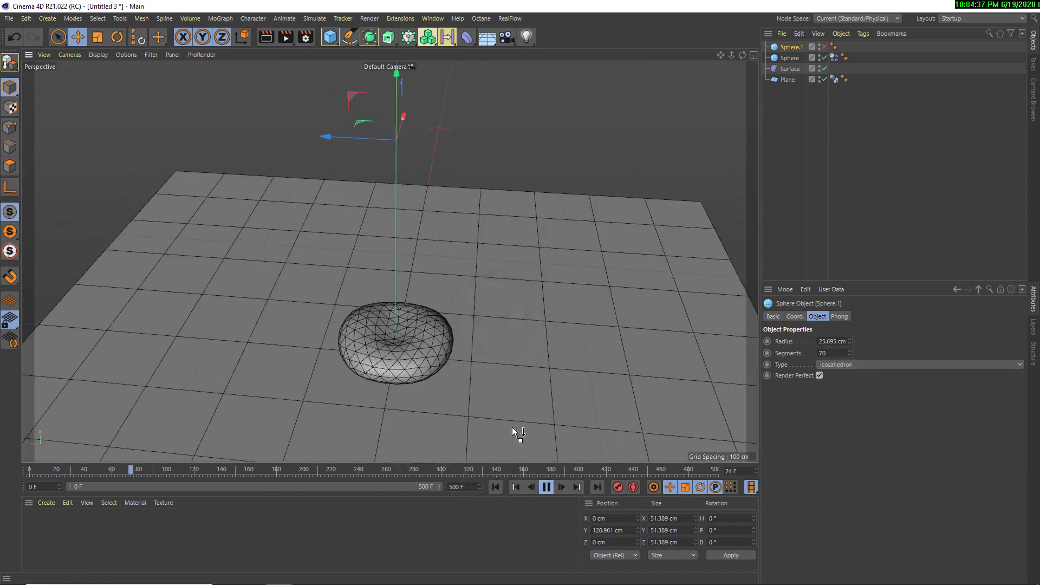
pyautogui.click(546, 487)
pyautogui.click(496, 487)
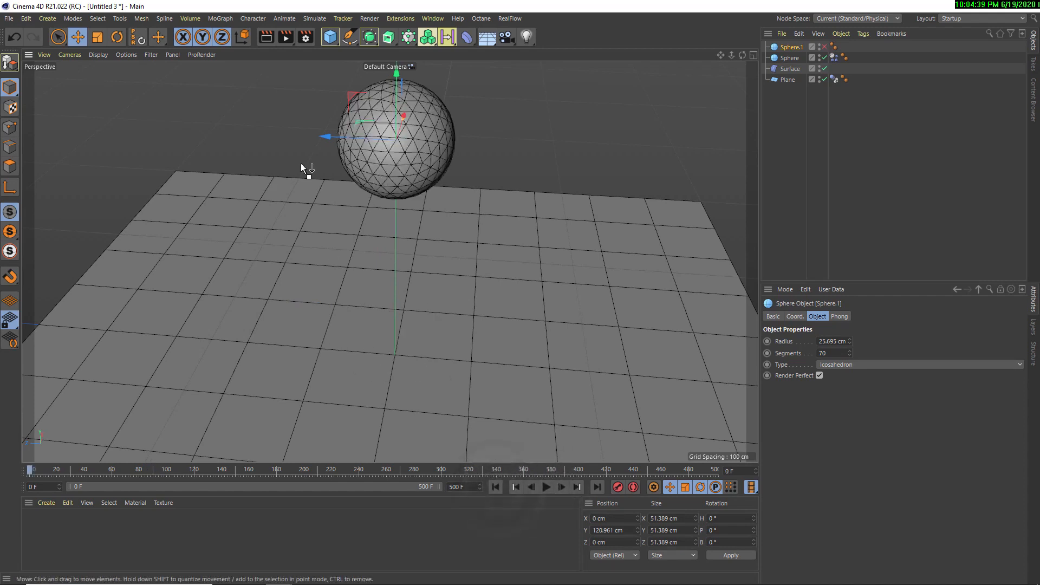
# Toggle the 70-segment icosahedron sphere on and off to compare its mesh with the 25-segment one
pyautogui.click(789, 58)
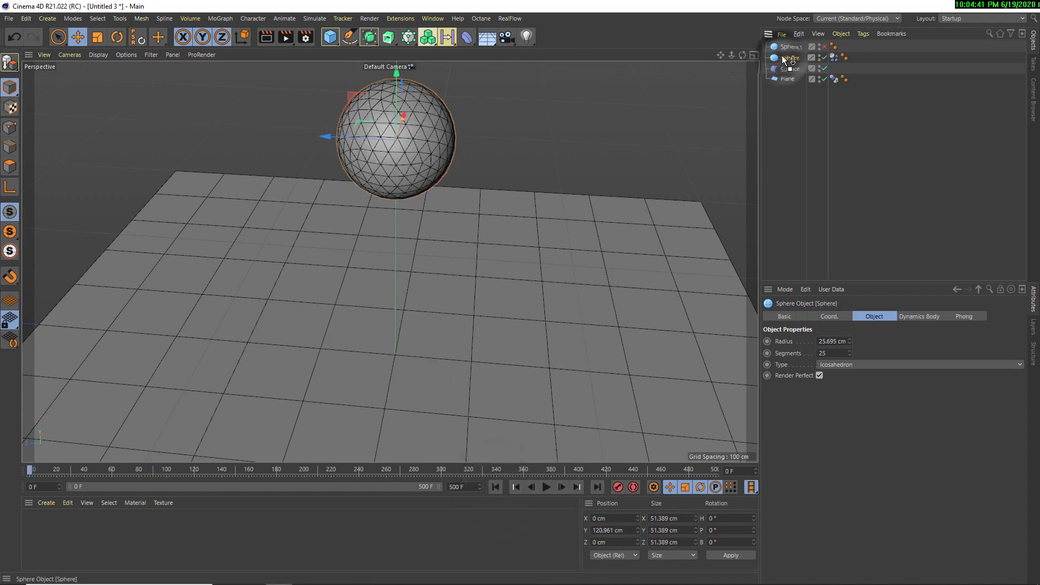
pyautogui.click(792, 48)
pyautogui.moveTo(794, 50); pyautogui.dragTo(824, 50)
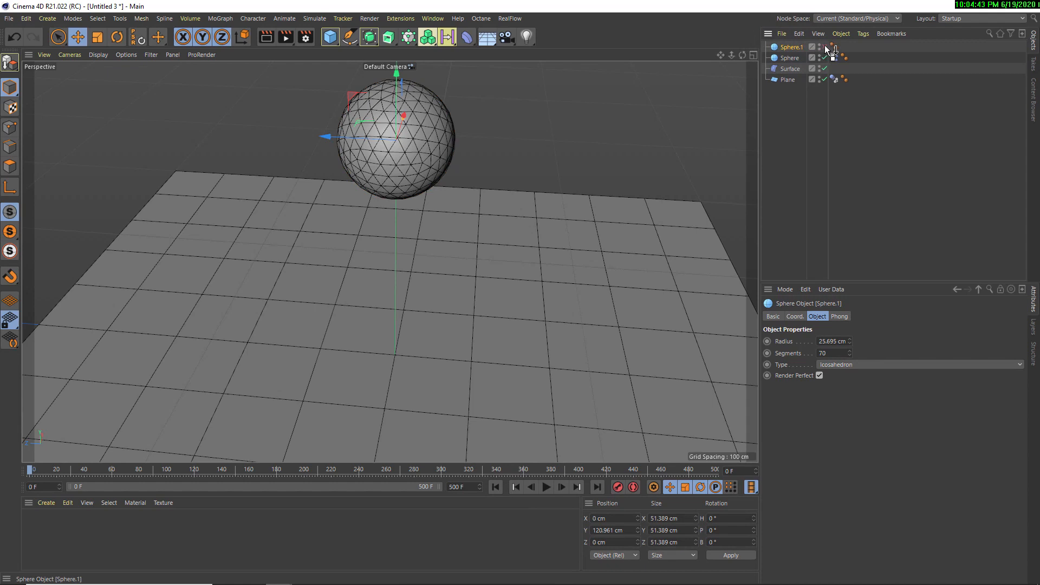
pyautogui.click(824, 47)
pyautogui.click(824, 46)
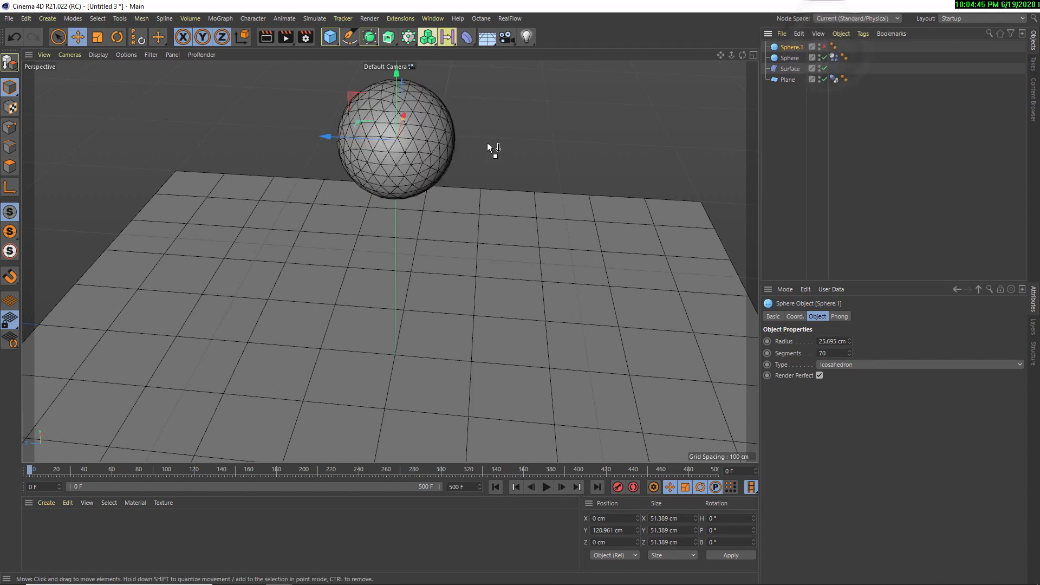
# Play the simulation briefly with the 25-segment sphere selected and rewind to frame 0
pyautogui.click(788, 58)
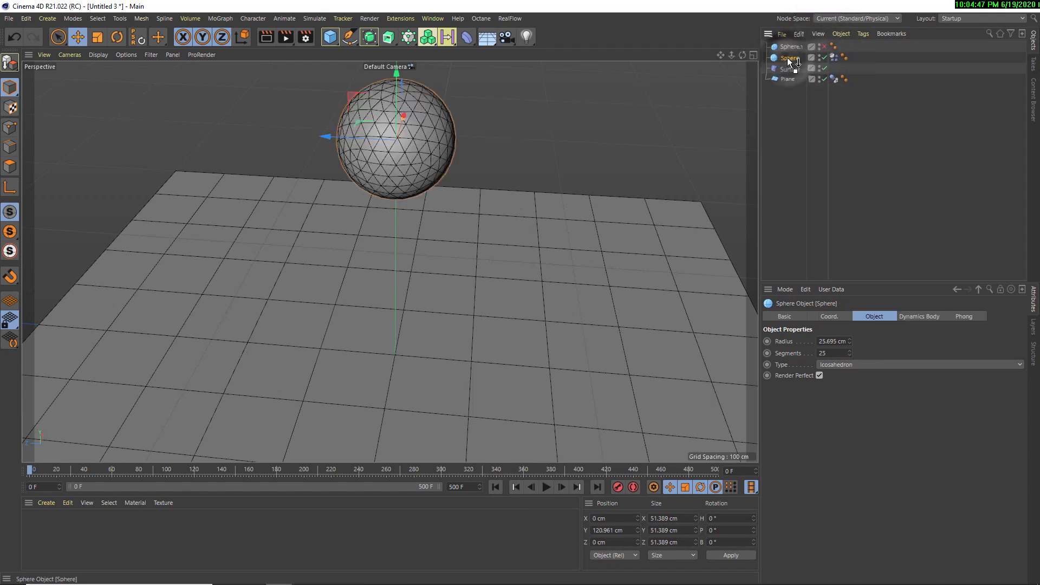
pyautogui.click(546, 486)
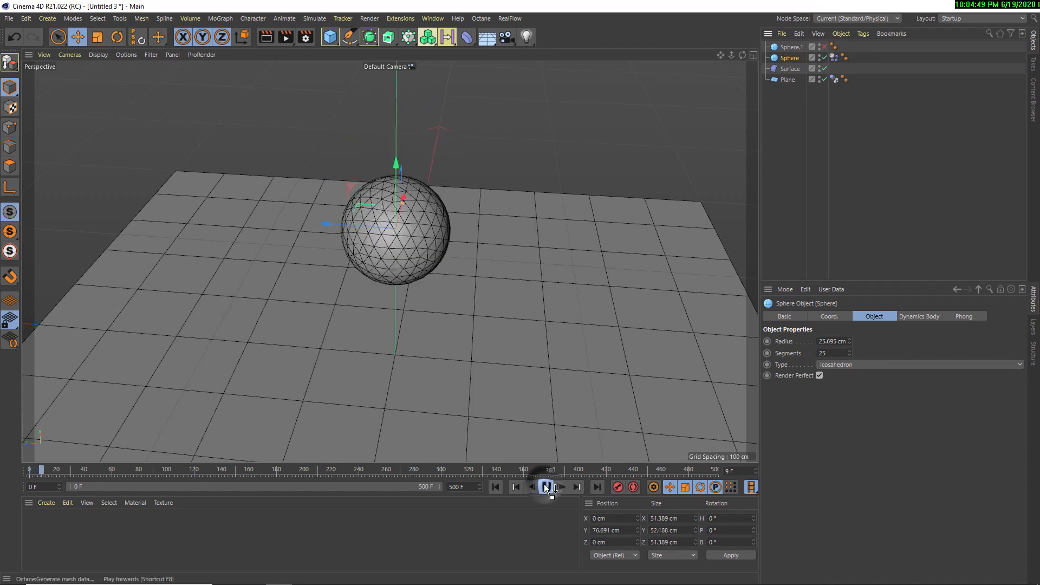
pyautogui.click(496, 486)
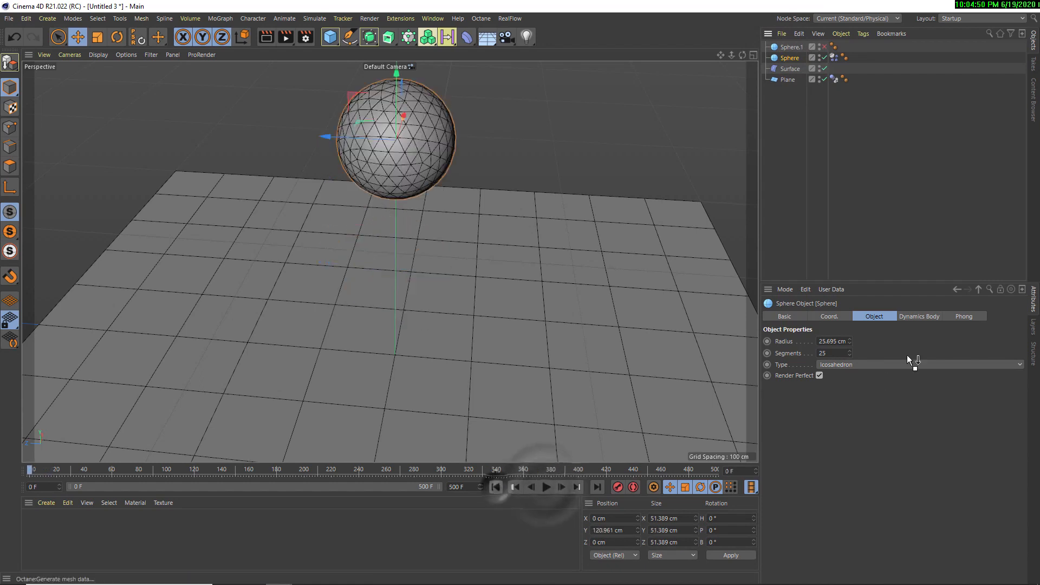
# Bake the object cache of the 25-segment sphere's Dynamics Body tag
pyautogui.click(835, 56)
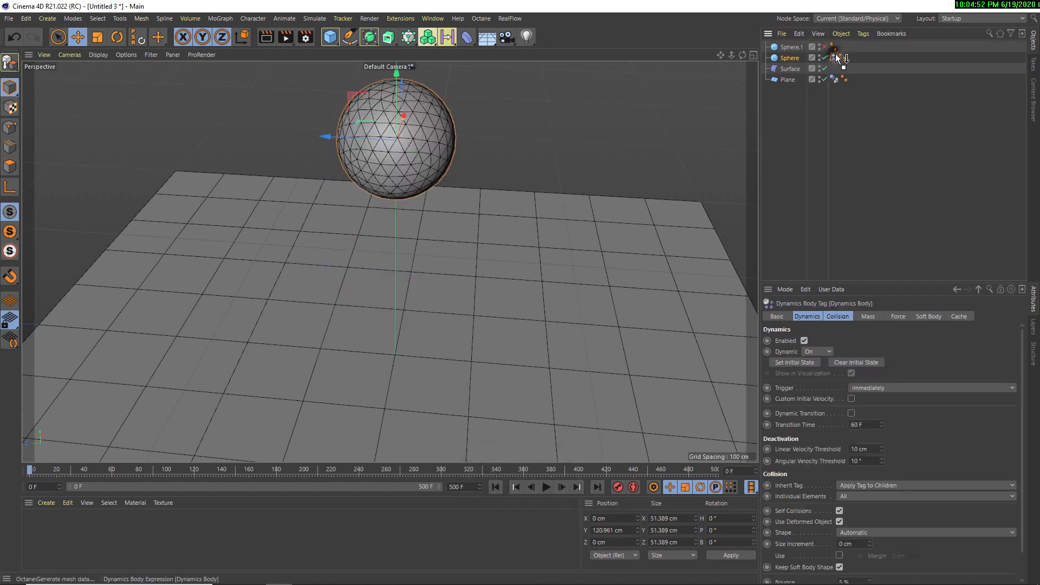
pyautogui.click(969, 316)
pyautogui.click(839, 361)
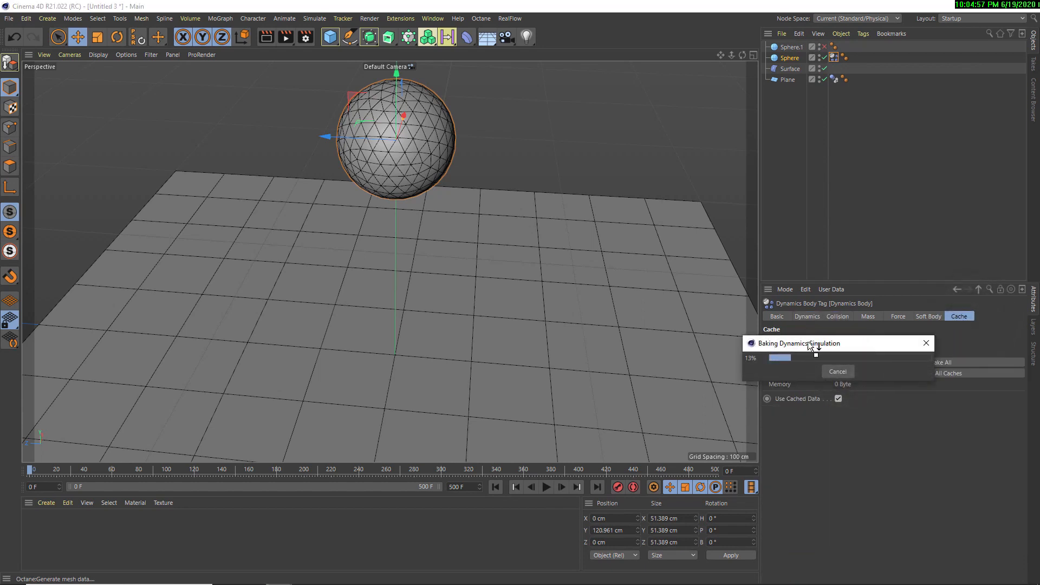
pyautogui.moveTo(807, 341); pyautogui.dragTo(327, 303)
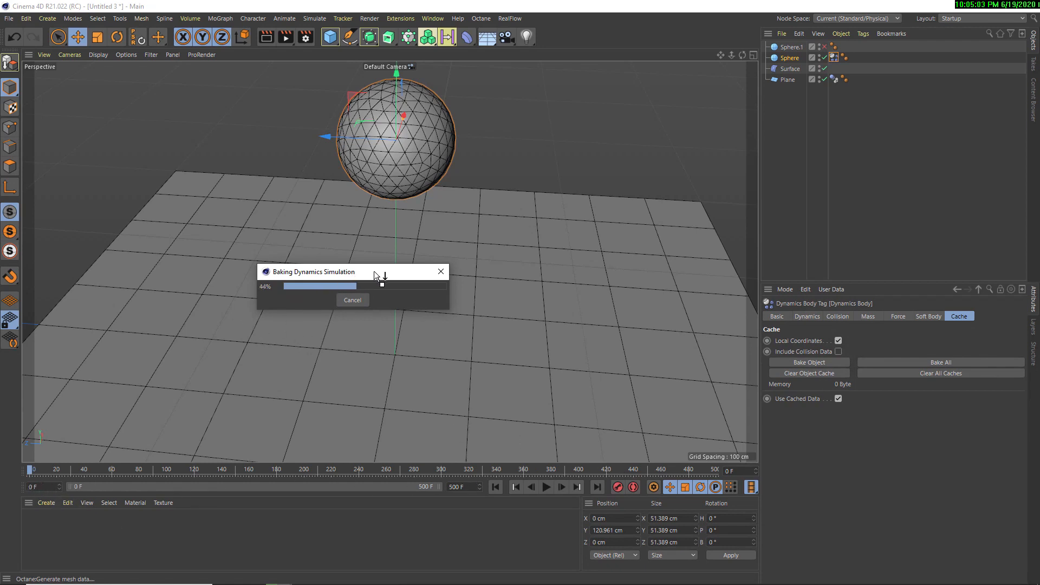
pyautogui.moveTo(378, 273); pyautogui.dragTo(383, 287)
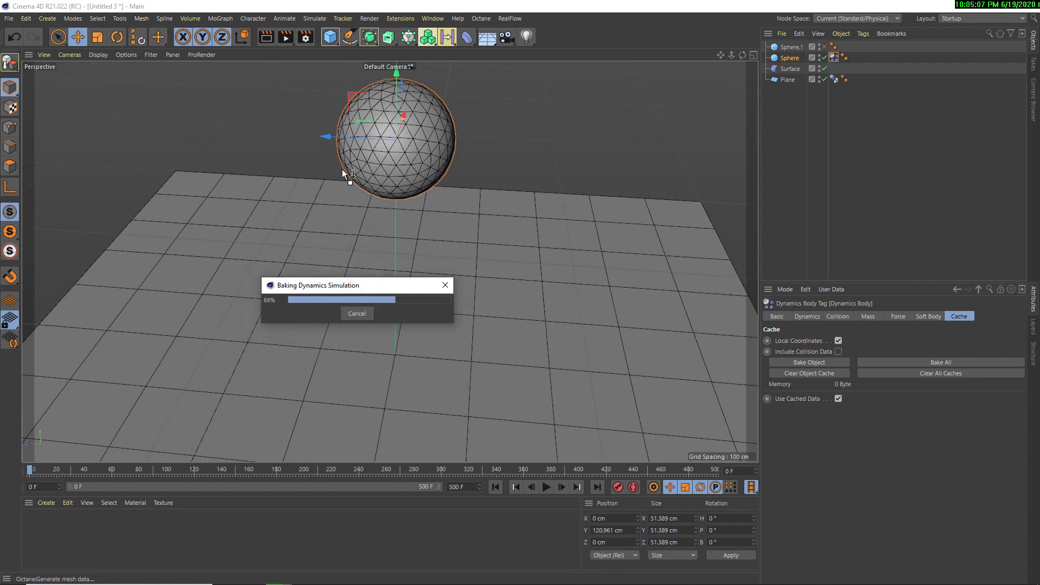
pyautogui.moveTo(340, 290); pyautogui.dragTo(398, 288)
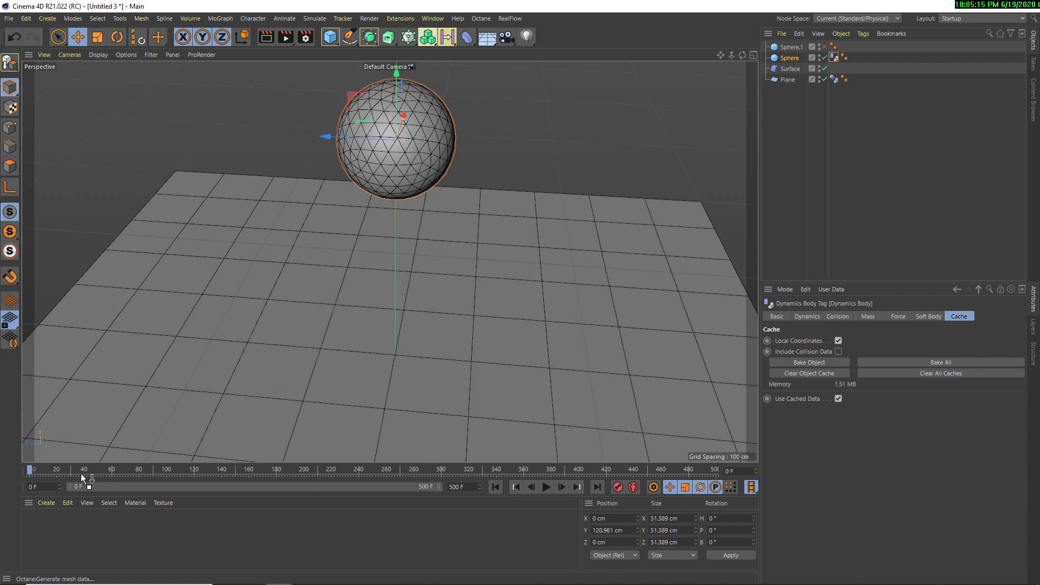
pyautogui.moveTo(39, 472); pyautogui.dragTo(10, 485)
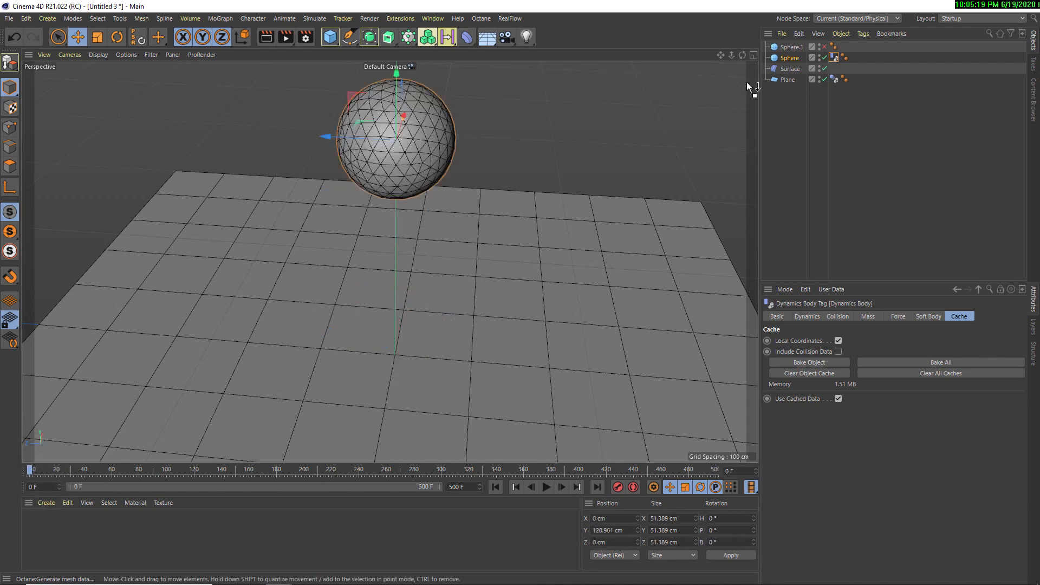
# Enable the 70-segment sphere and disable the 25-segment sphere
pyautogui.moveTo(782, 60); pyautogui.dragTo(787, 48)
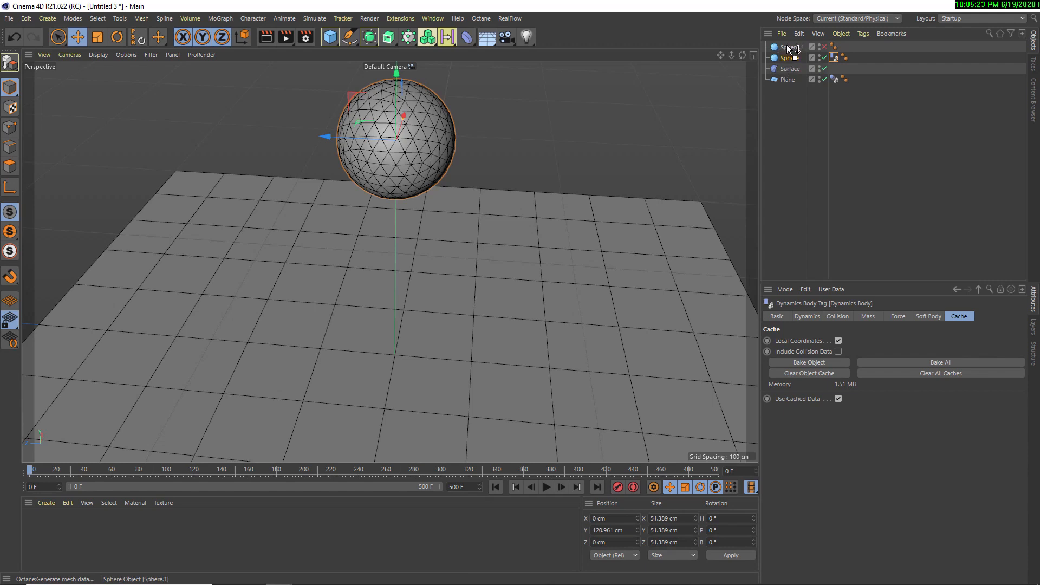
pyautogui.click(824, 47)
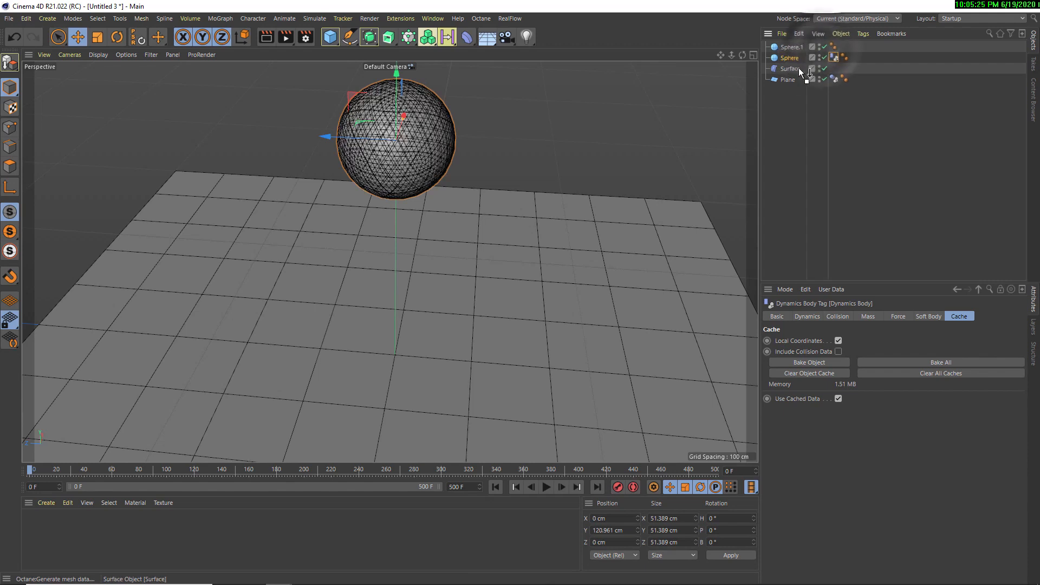
pyautogui.click(824, 58)
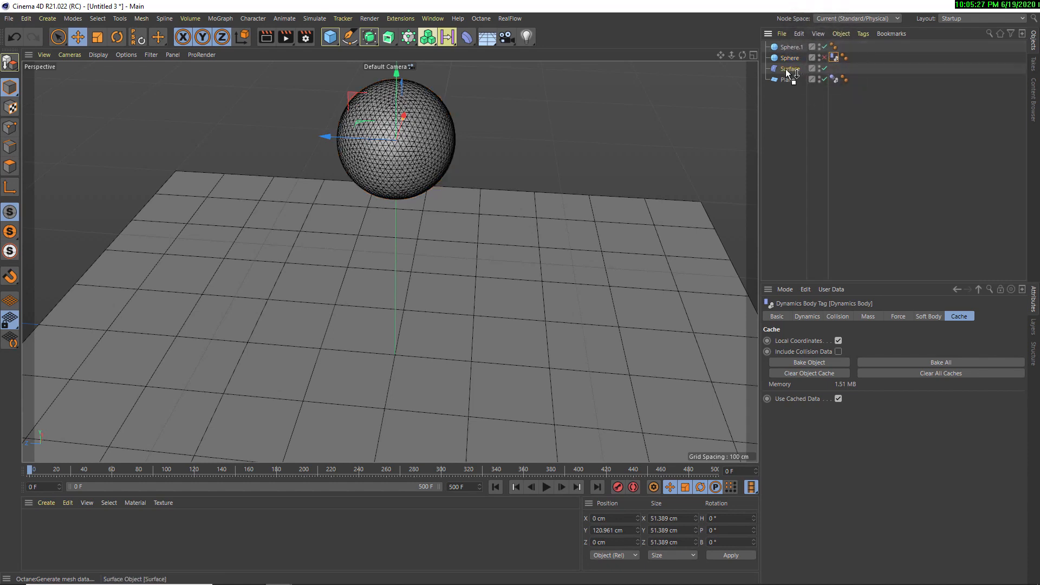
# Make the Surface deformer a child of the 70-segment sphere and assign the 25-segment sphere as its Surface
pyautogui.moveTo(786, 70); pyautogui.dragTo(789, 48)
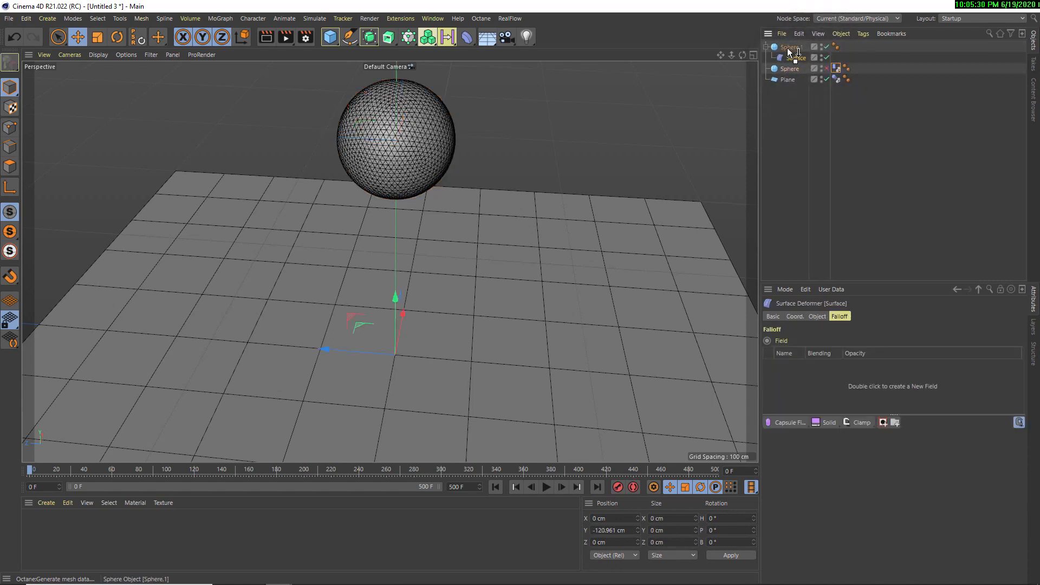
pyautogui.click(819, 317)
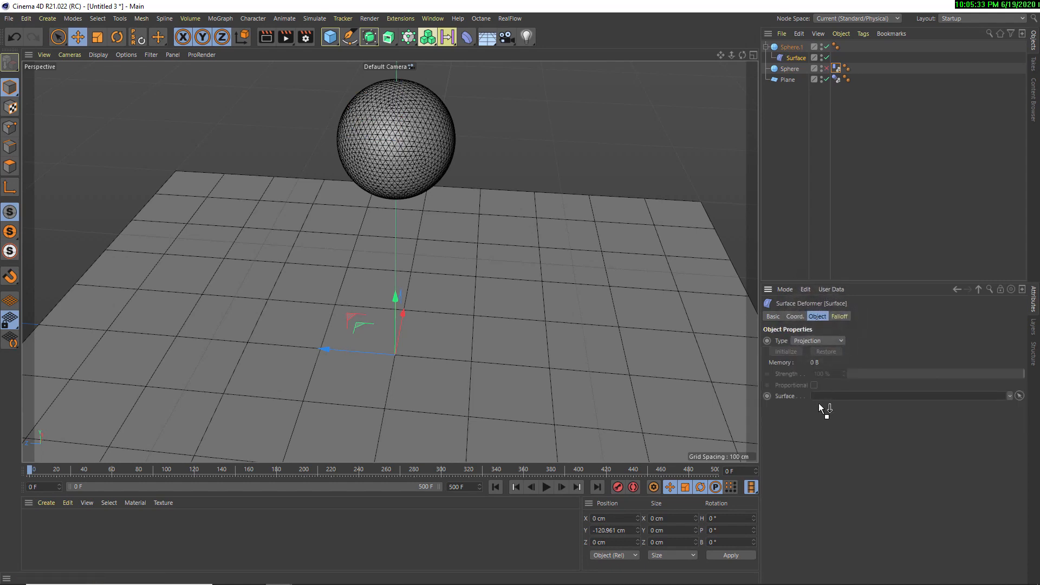
pyautogui.moveTo(806, 399); pyautogui.dragTo(832, 393)
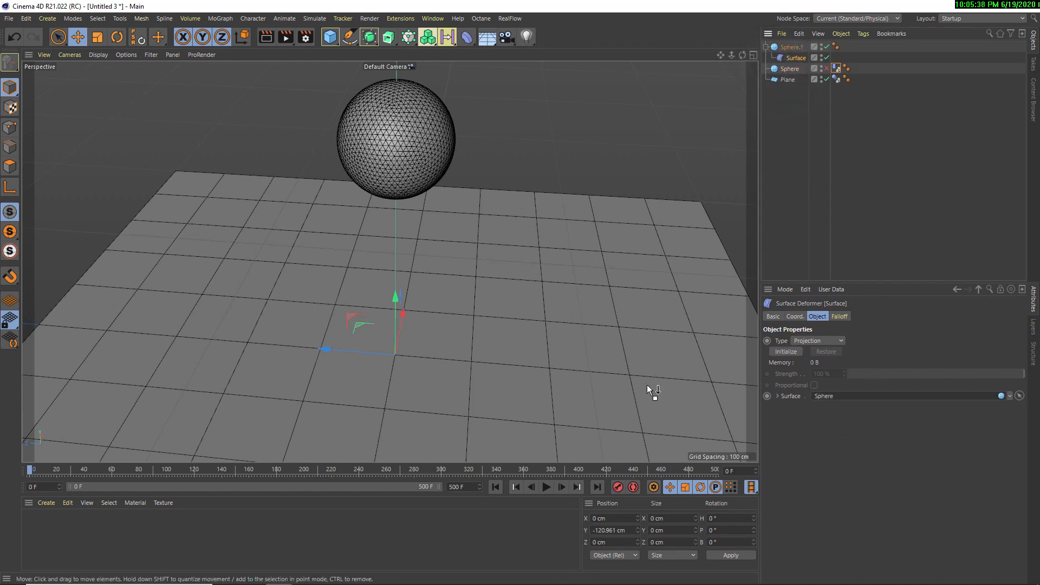
# Play the animation to test the Surface deformer on the 70-segment sphere, and rewind to the start
pyautogui.click(546, 487)
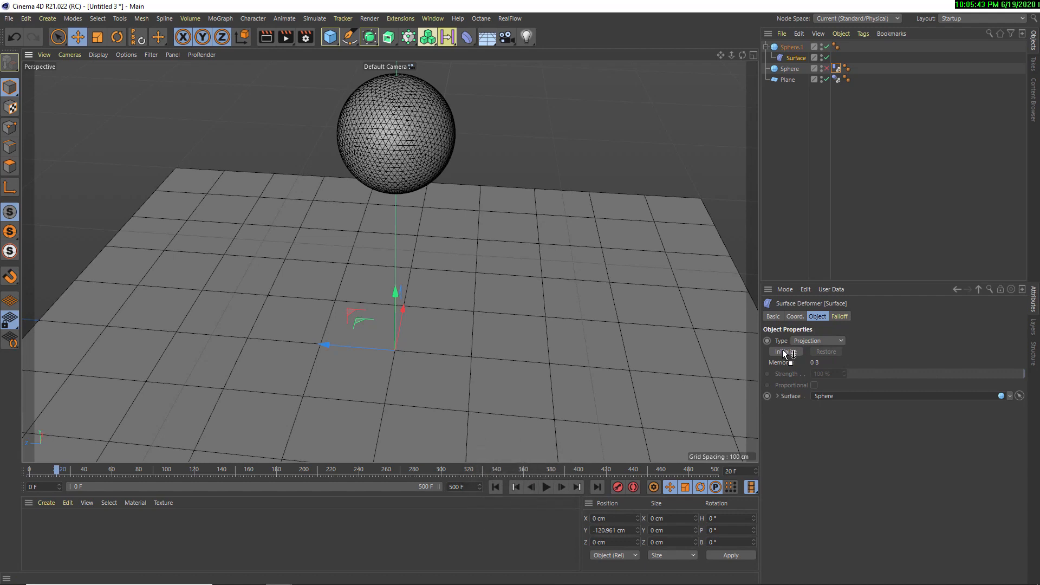
pyautogui.click(546, 487)
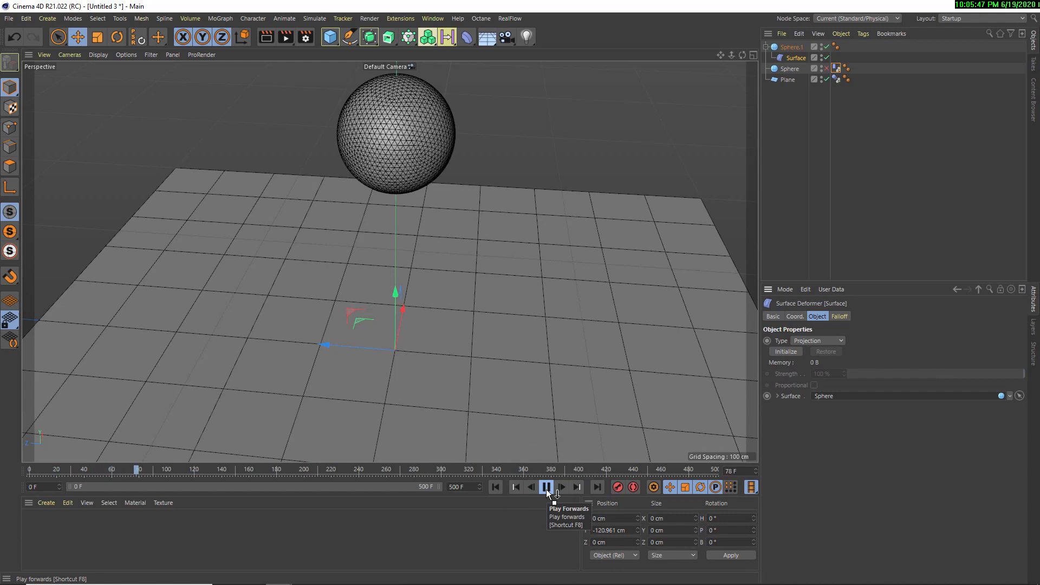
pyautogui.click(546, 487)
pyautogui.click(495, 486)
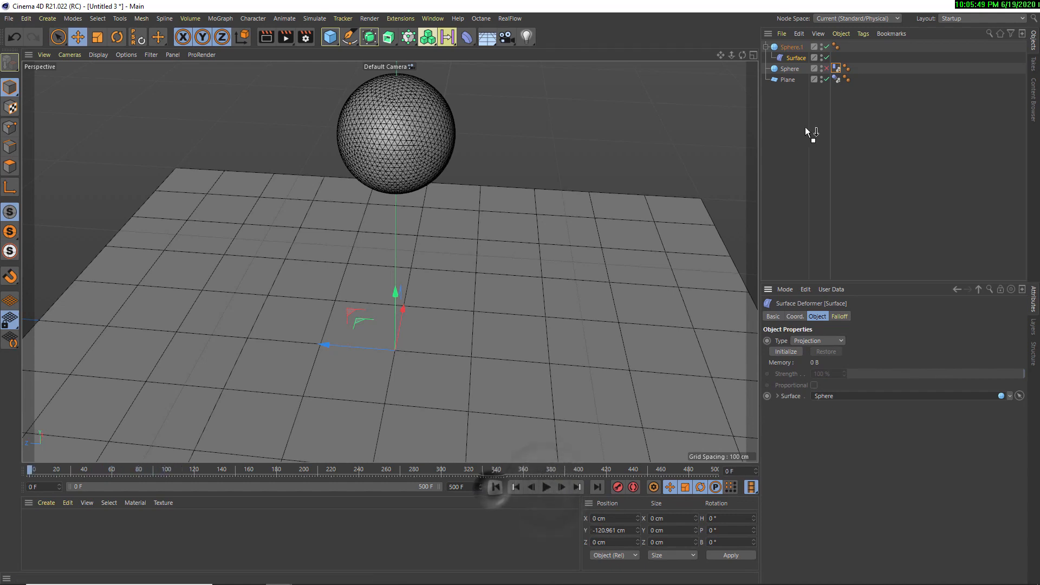
# Re-enable the 25-segment sphere but hide it in the viewport, and test the playback from frame 0
pyautogui.click(827, 69)
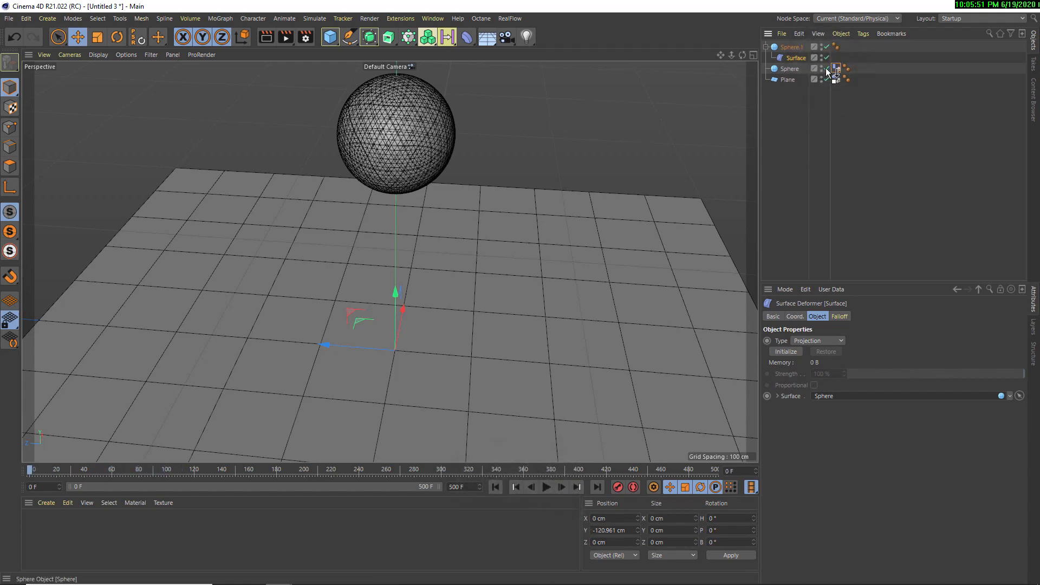
pyautogui.click(821, 67)
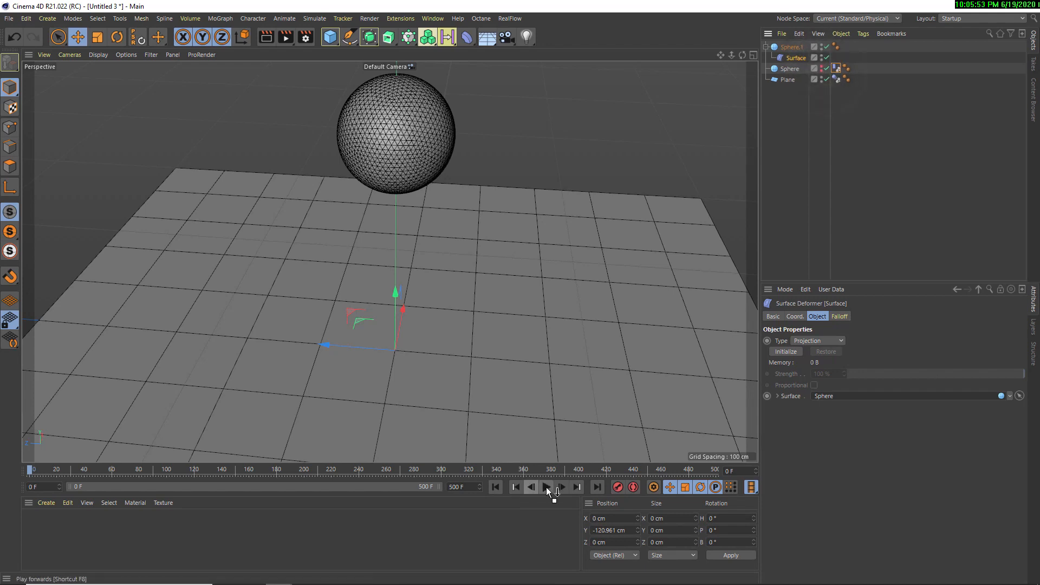
pyautogui.click(547, 487)
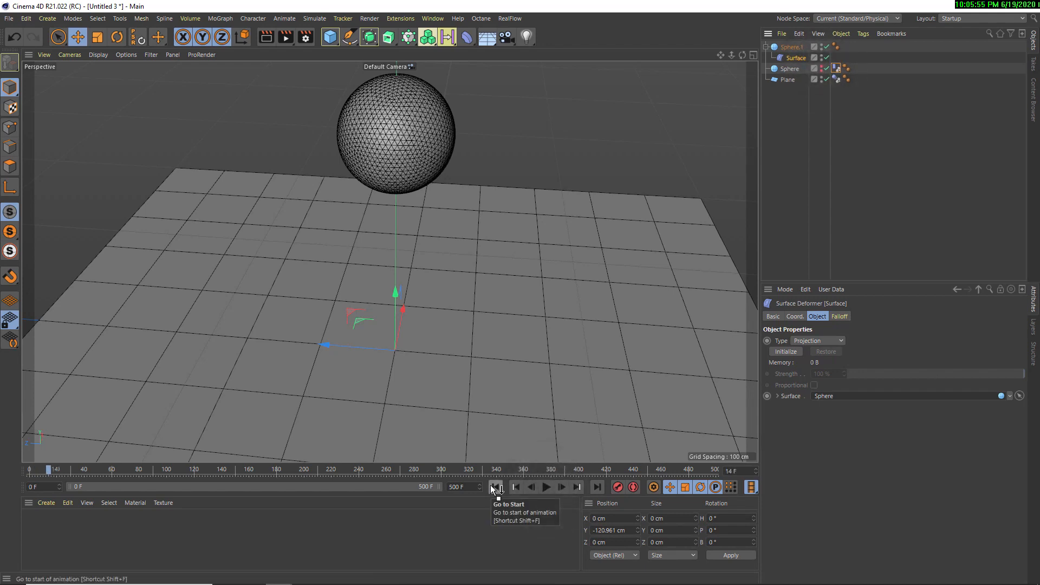
pyautogui.click(494, 487)
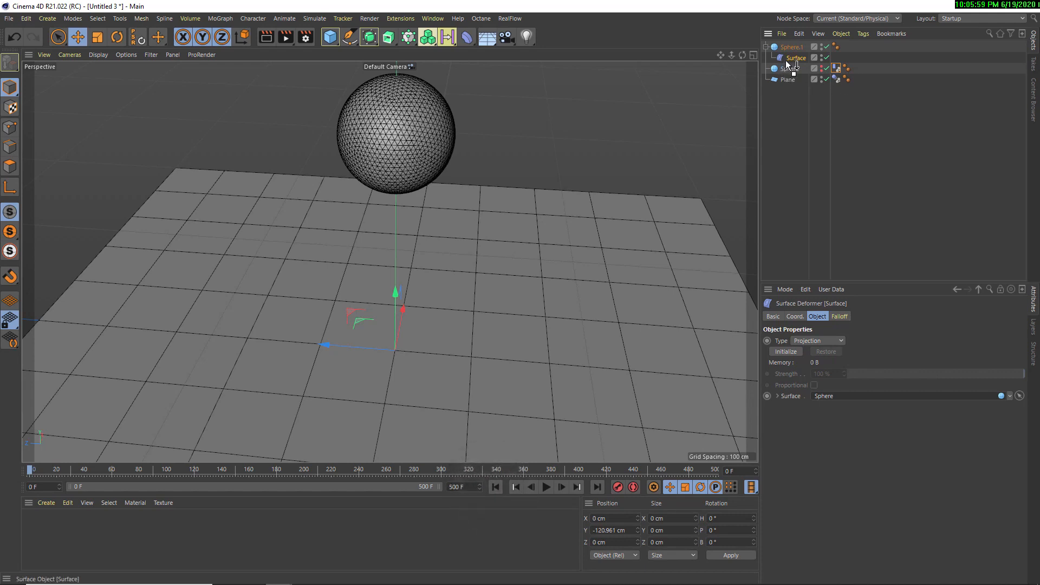
# Initialize the Surface deformer, play the animation while orbiting around the deforming 70-segment sphere, and rewind to the start
pyautogui.click(787, 353)
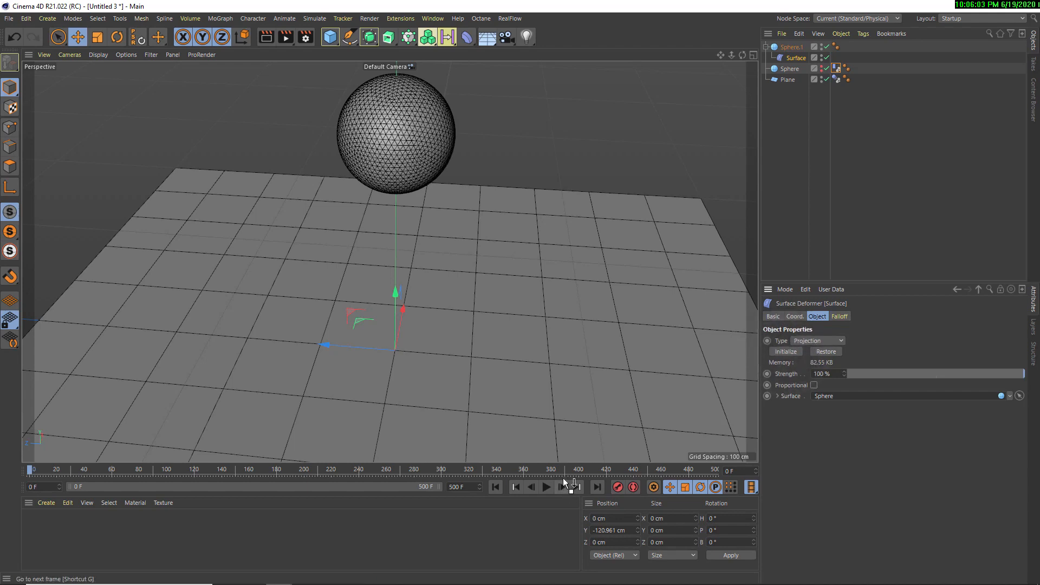
pyautogui.click(544, 485)
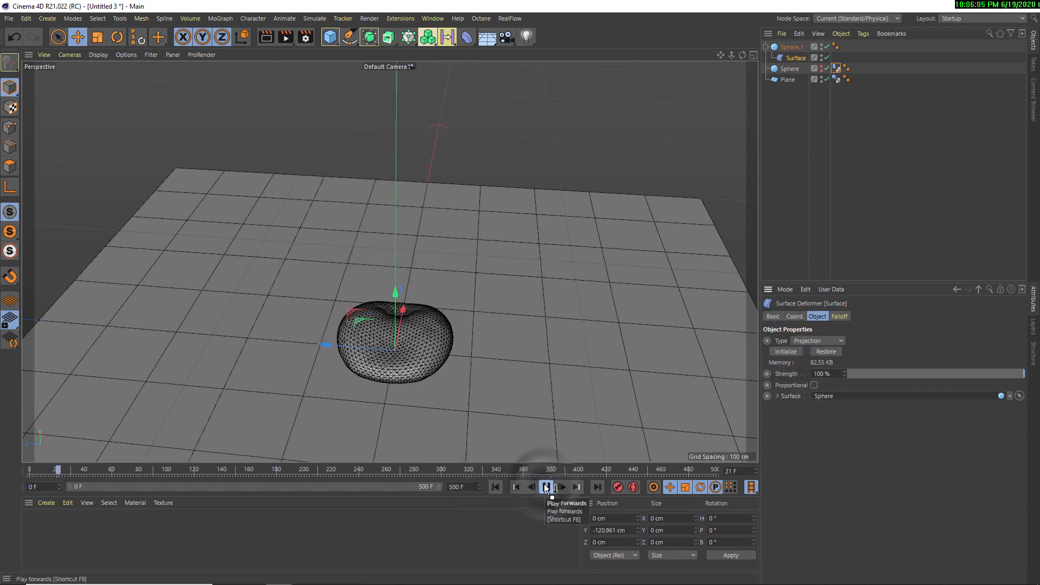
pyautogui.keyDown('alt'); pyautogui.moveTo(424, 341); pyautogui.dragTo(500, 353); pyautogui.keyUp('alt')
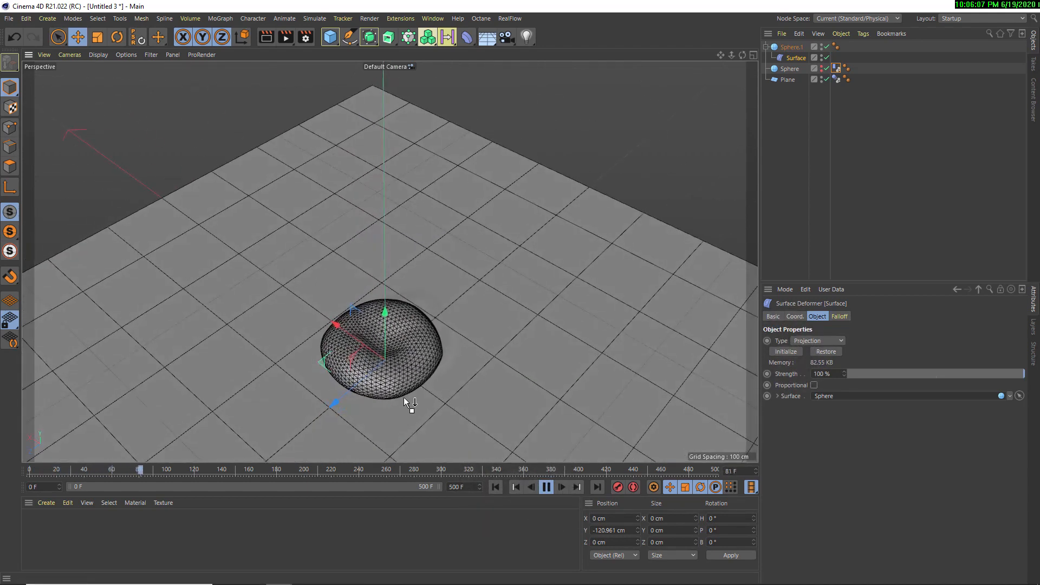
pyautogui.keyDown('alt'); pyautogui.moveTo(405, 397); pyautogui.dragTo(434, 365, button='middle'); pyautogui.keyUp('alt')
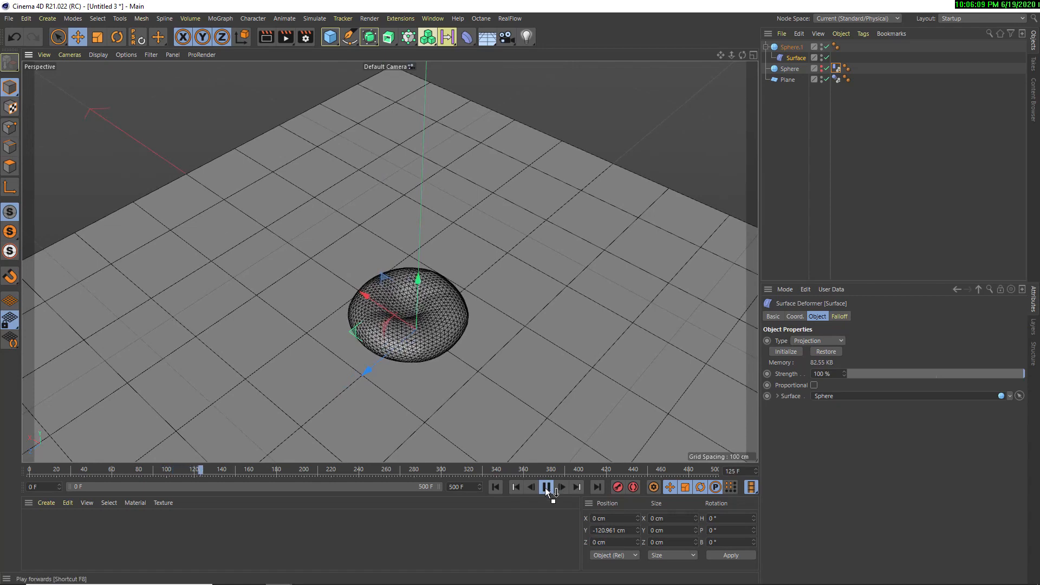
pyautogui.click(546, 487)
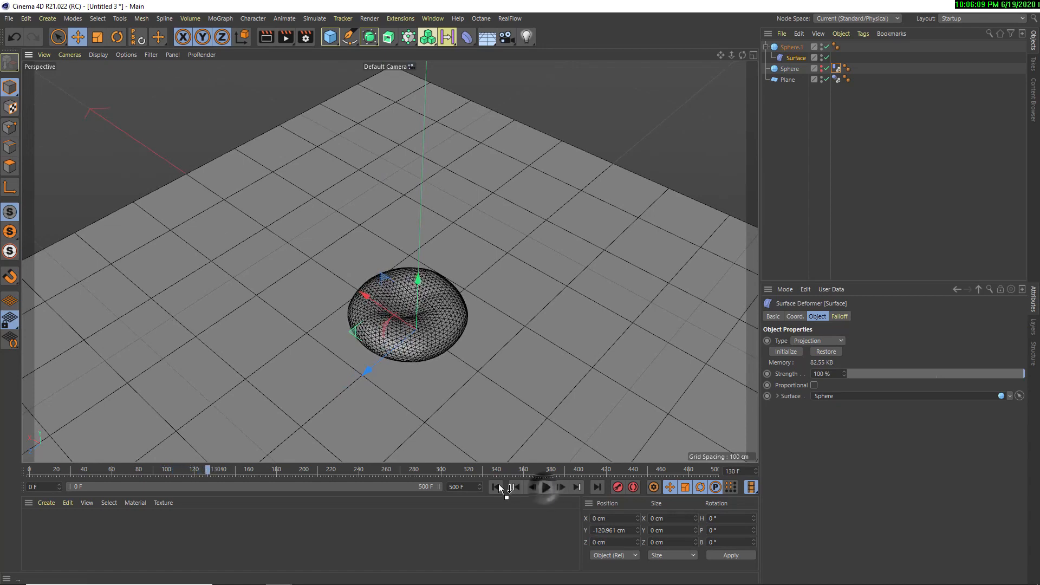
pyautogui.click(497, 485)
# Disable the 25-segment sphere, play the animation to test its effect on the deformer, rewind, and enable the sphere again
pyautogui.click(827, 69)
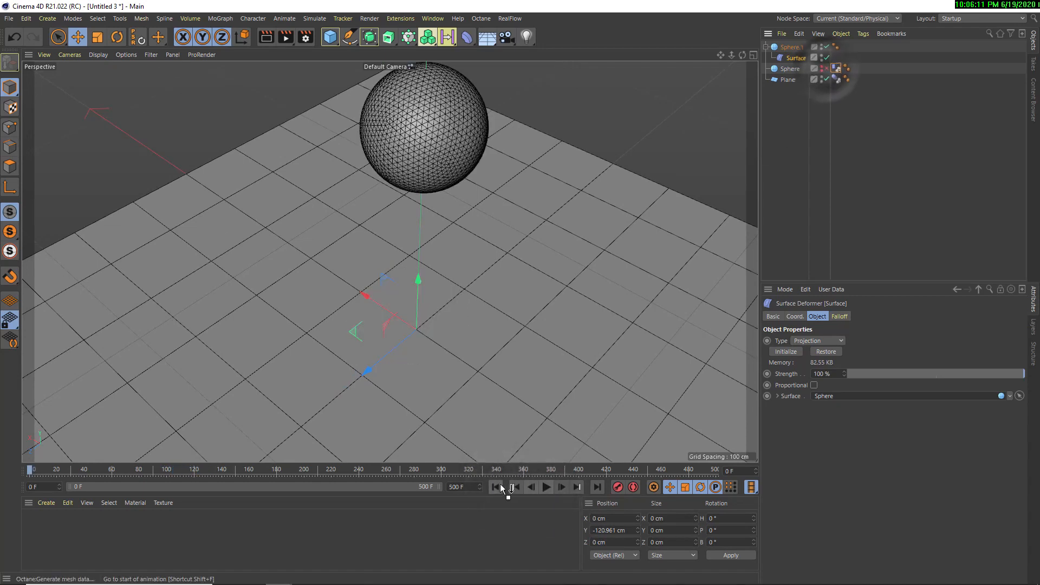
pyautogui.click(547, 487)
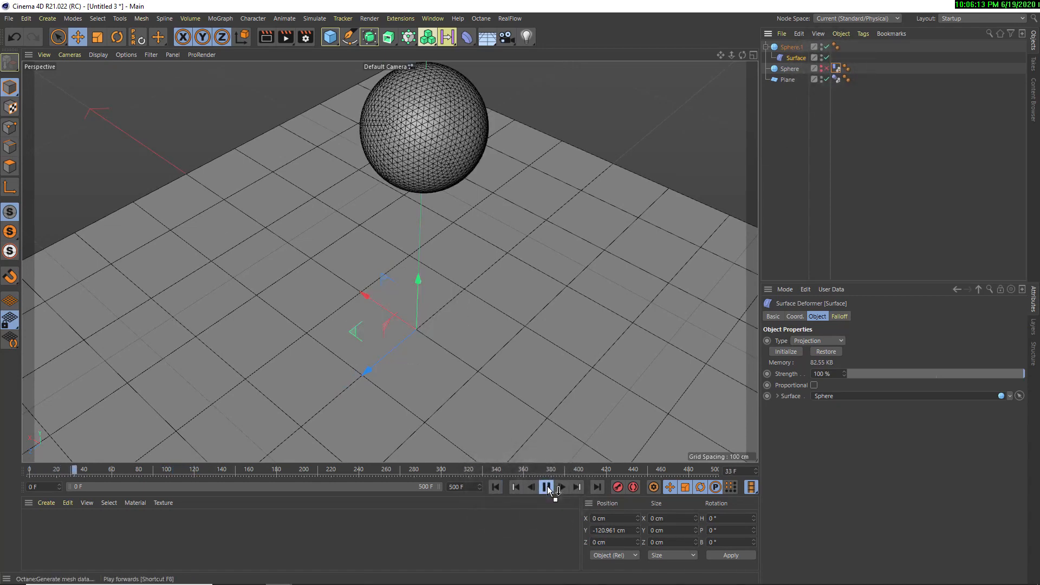
pyautogui.click(548, 487)
pyautogui.click(496, 487)
pyautogui.click(827, 69)
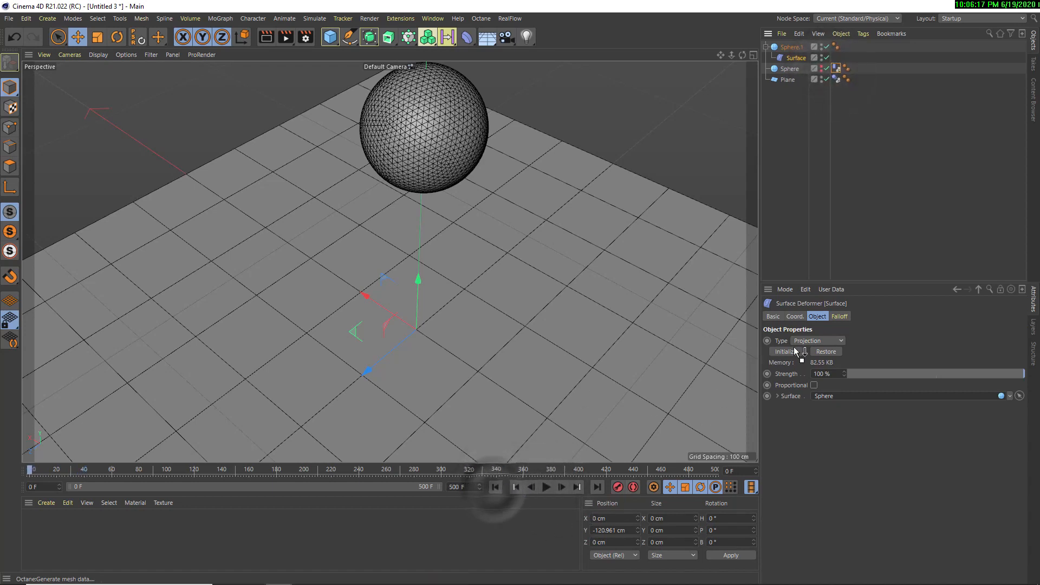
# Play the animation, view the squashed 70-segment sphere from a lower angle, and pause playback
pyautogui.click(547, 487)
pyautogui.keyDown('alt'); pyautogui.moveTo(459, 411); pyautogui.dragTo(464, 297); pyautogui.keyUp('alt')
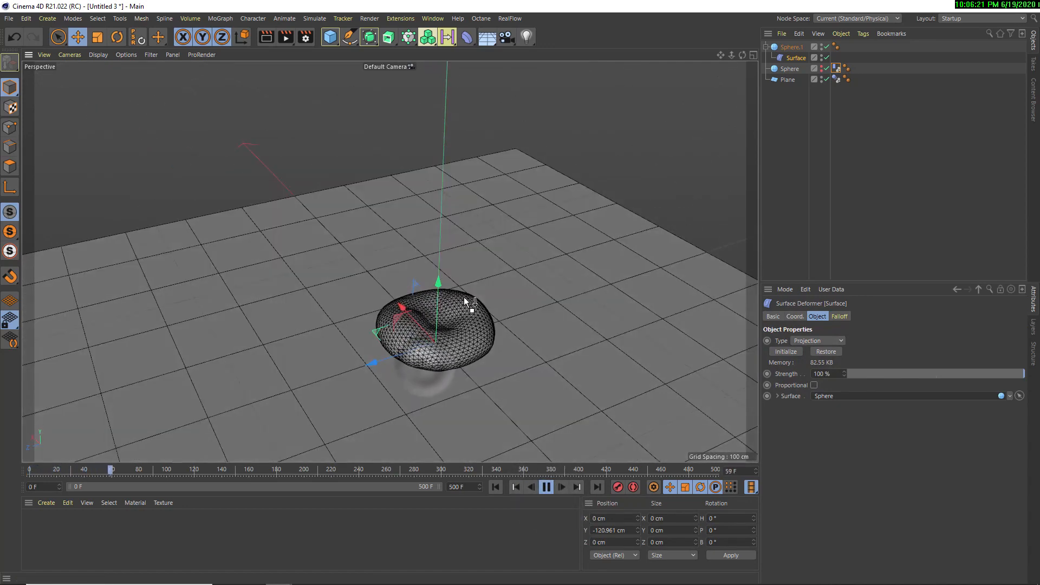
pyautogui.click(546, 487)
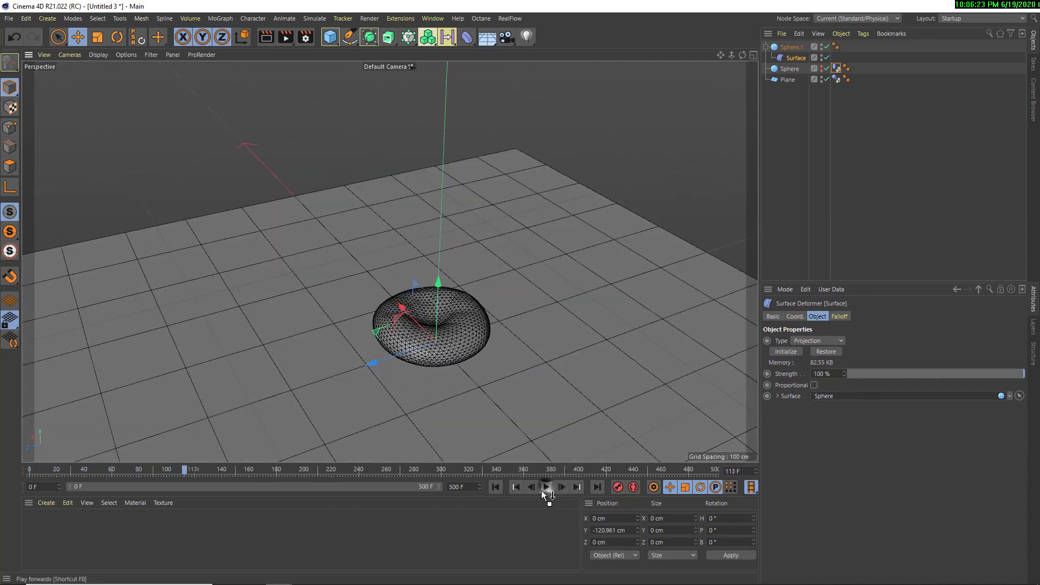
# Replay the fall from frame 0 with the 25-segment sphere selected, view the landing from above, and rewind
pyautogui.click(787, 69)
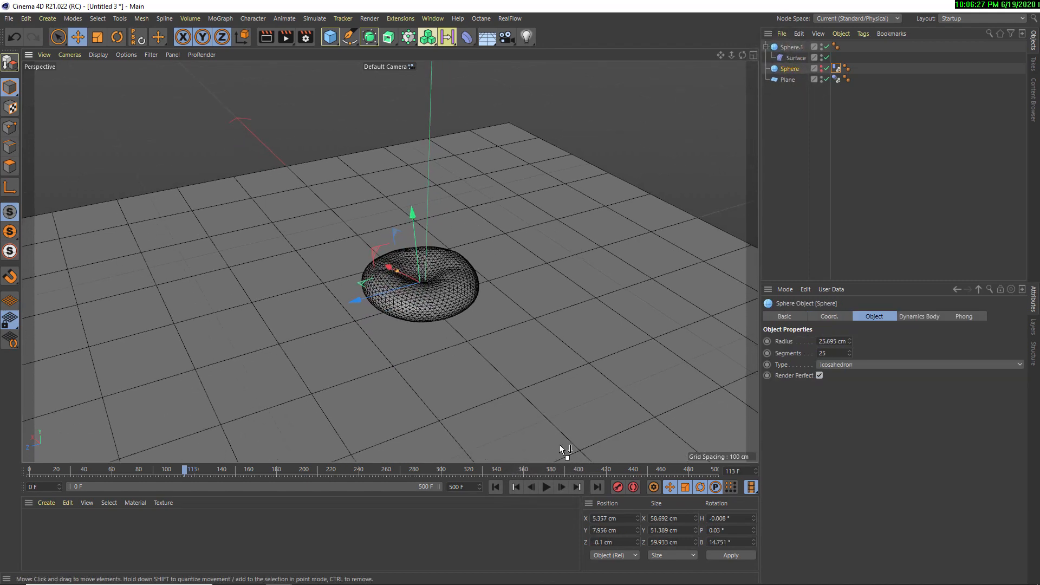
pyautogui.click(551, 485)
pyautogui.click(494, 488)
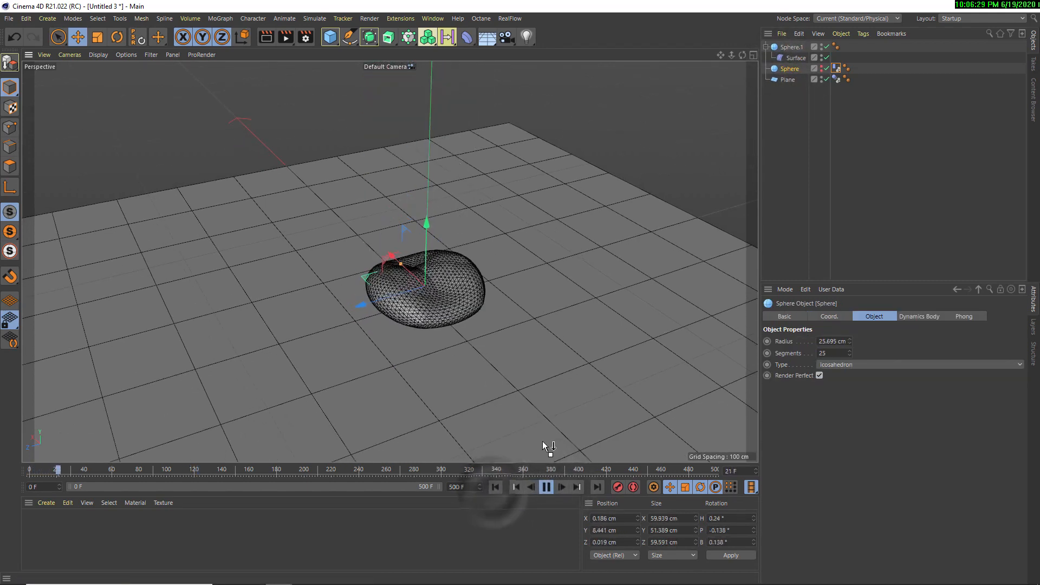
pyautogui.click(546, 487)
pyautogui.keyDown('alt'); pyautogui.moveTo(459, 351); pyautogui.dragTo(480, 370); pyautogui.keyUp('alt')
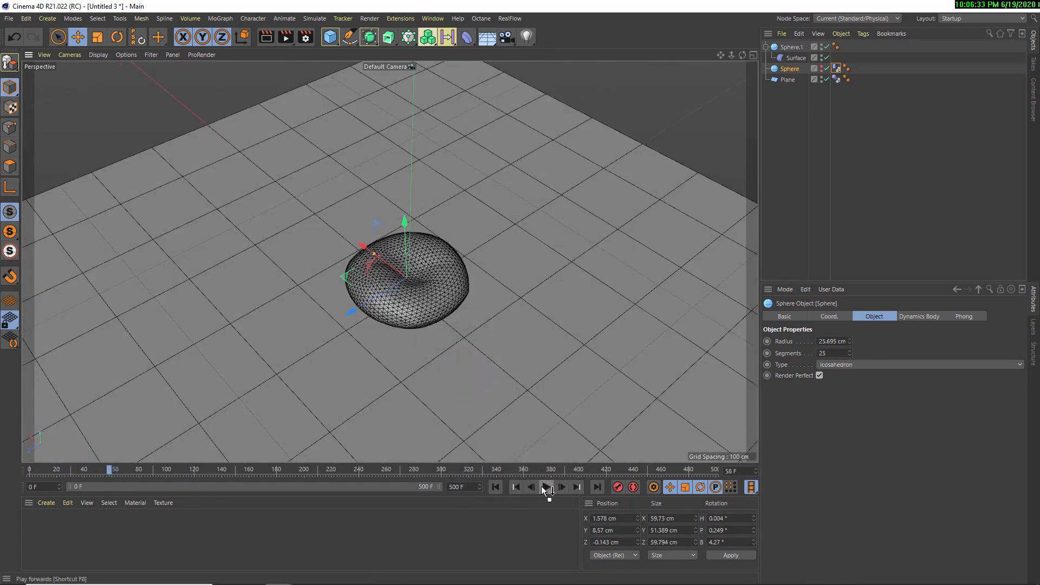
pyautogui.click(503, 491)
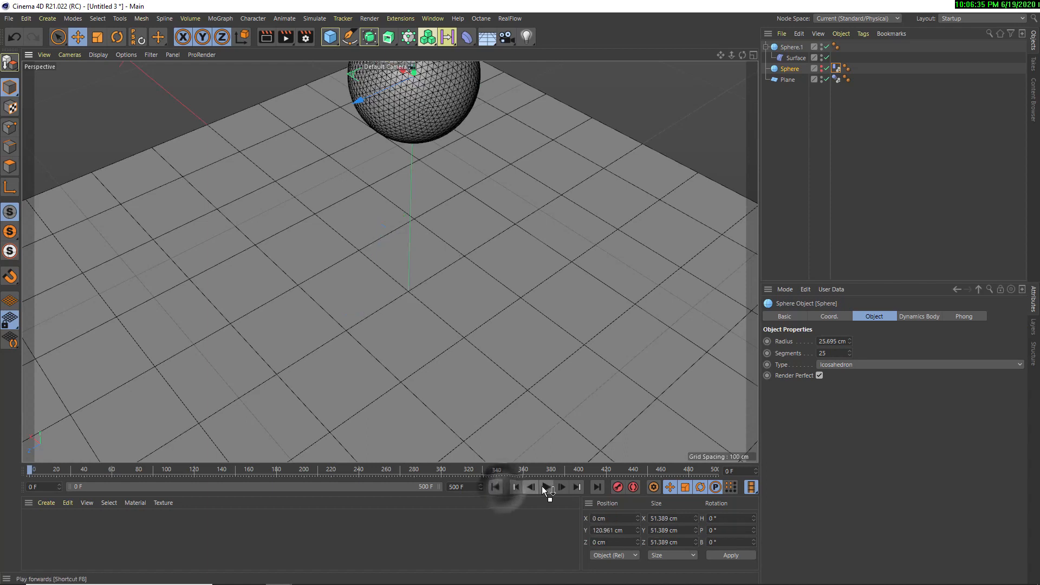
# Delete every object in the scene and add a Twist deformer
pyautogui.moveTo(782, 142); pyautogui.dragTo(757, 26)
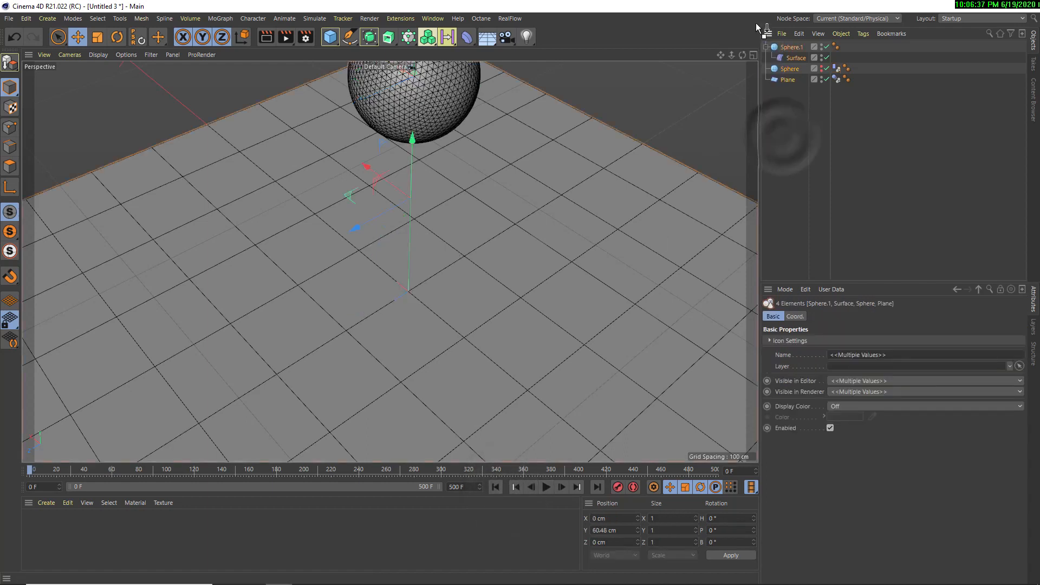
pyautogui.press('Delete')
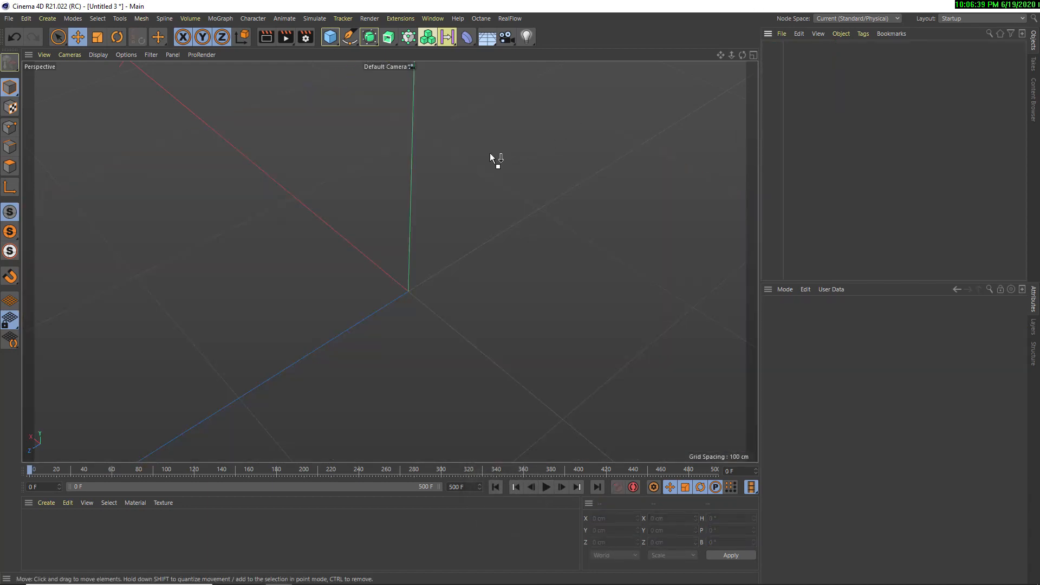
pyautogui.keyDown('alt'); pyautogui.moveTo(490, 155); pyautogui.dragTo(459, 204, button='middle'); pyautogui.keyUp('alt')
pyautogui.click(459, 34)
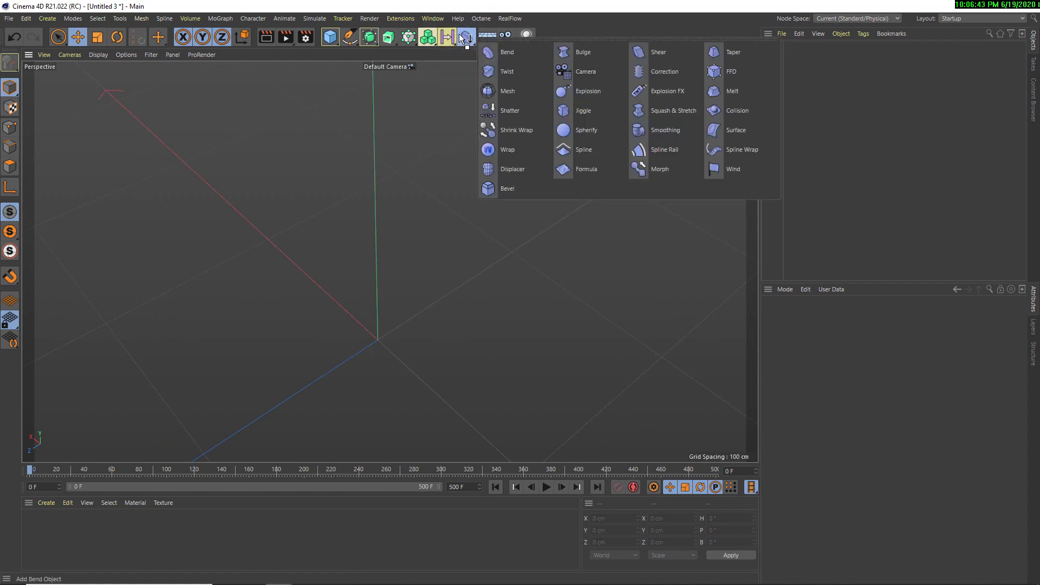
pyautogui.click(523, 75)
pyautogui.scroll(-3, 448, 273)
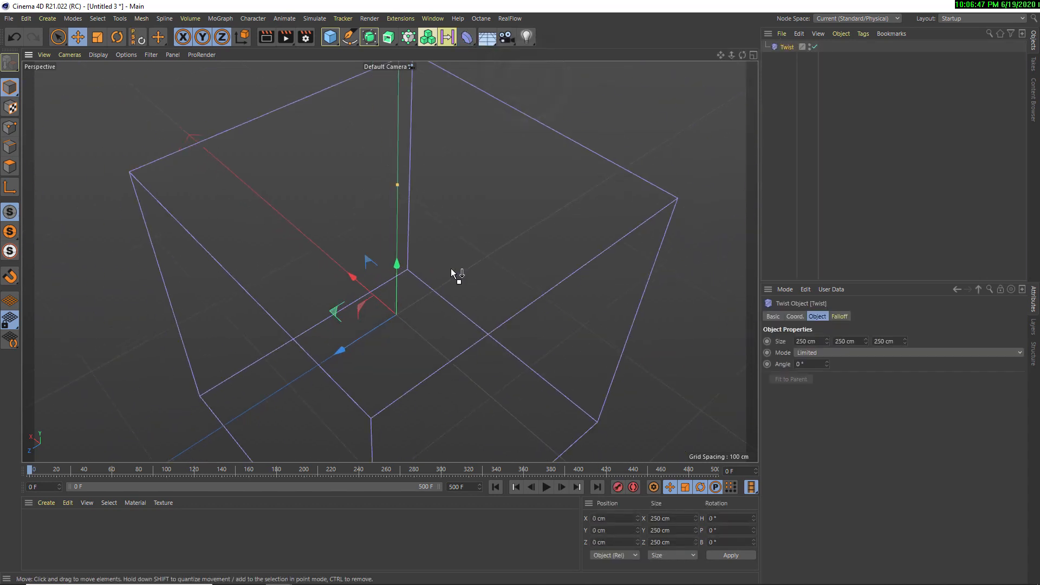
# Add a cube measuring 60 × 200 × 60 cm with 23 segments along Y
pyautogui.keyDown('alt'); pyautogui.moveTo(447, 269); pyautogui.dragTo(398, 214); pyautogui.keyUp('alt')
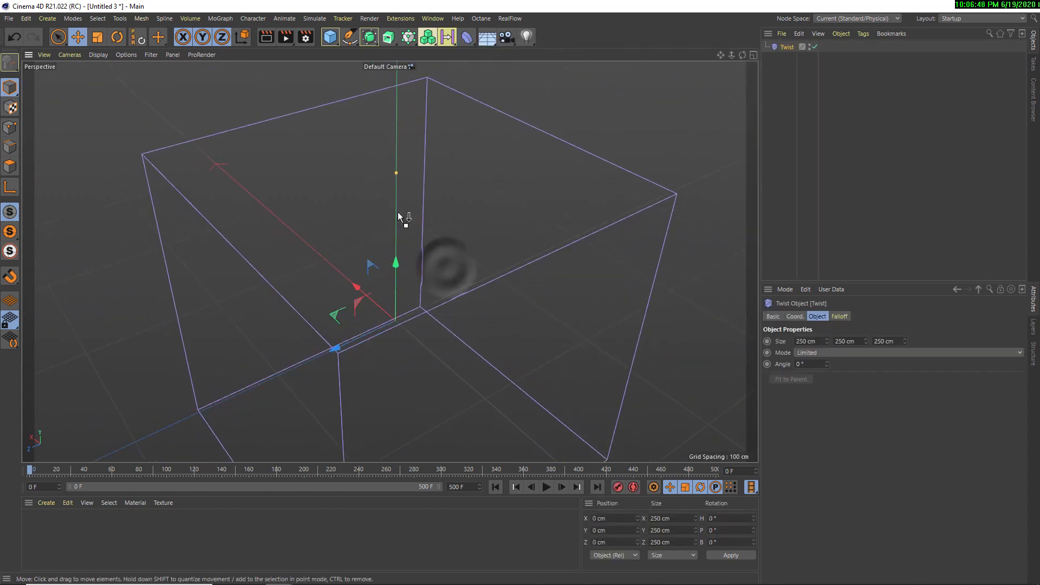
pyautogui.click(332, 37)
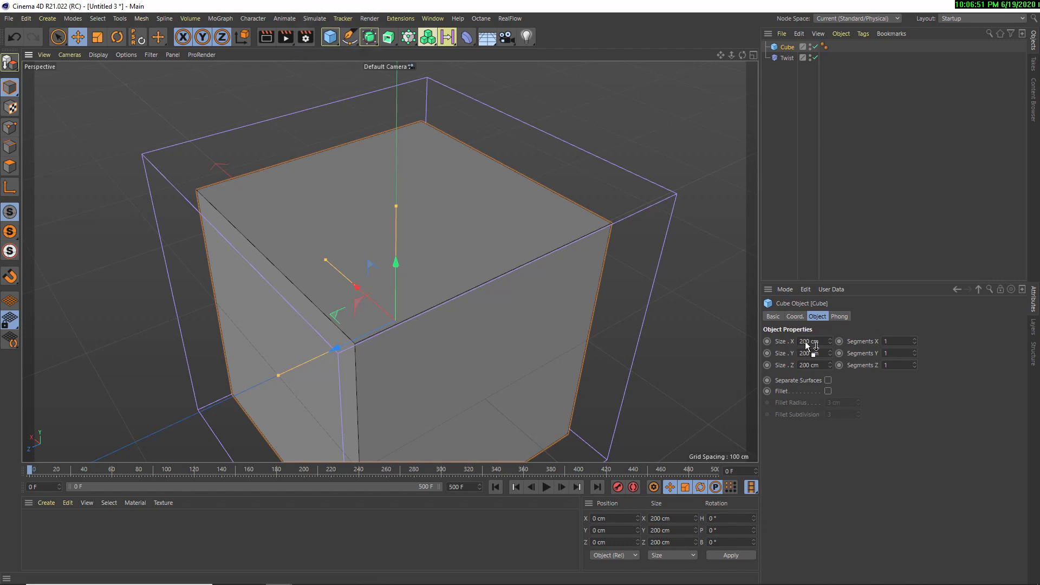
pyautogui.moveTo(829, 345); pyautogui.dragTo(821, 335)
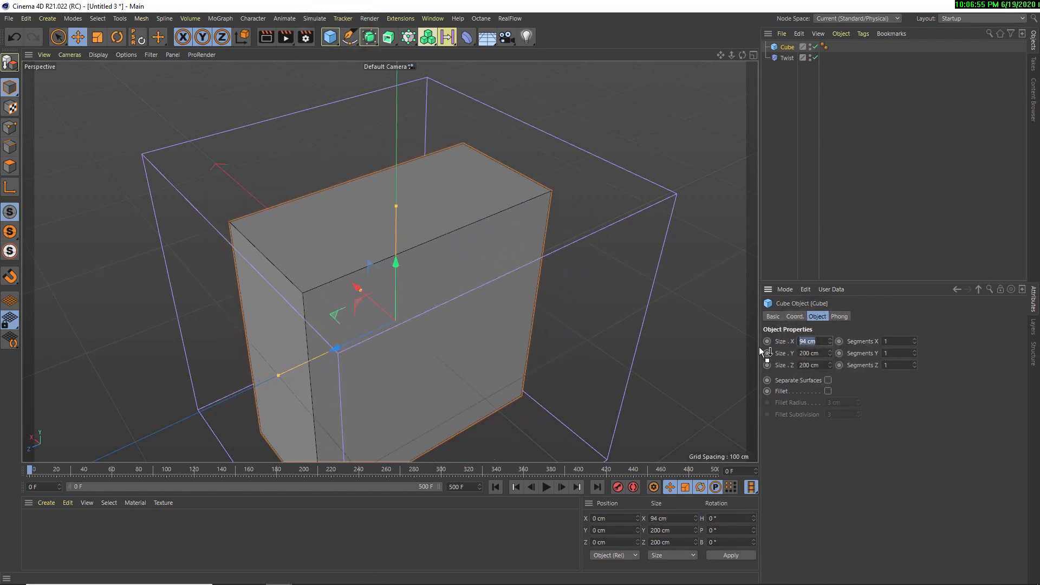
pyautogui.write('60')
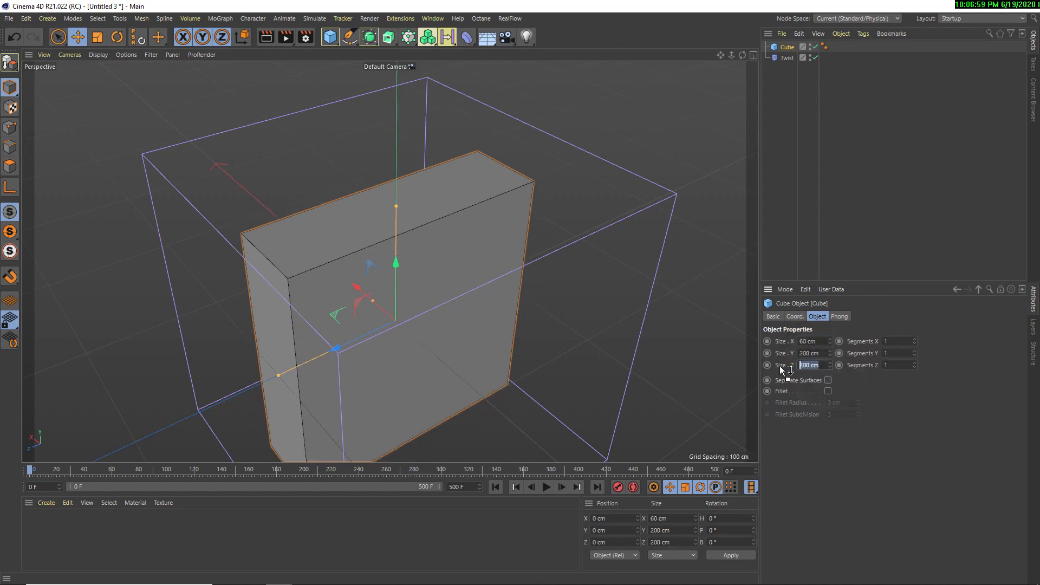
pyautogui.write('60')
pyautogui.press('Return')
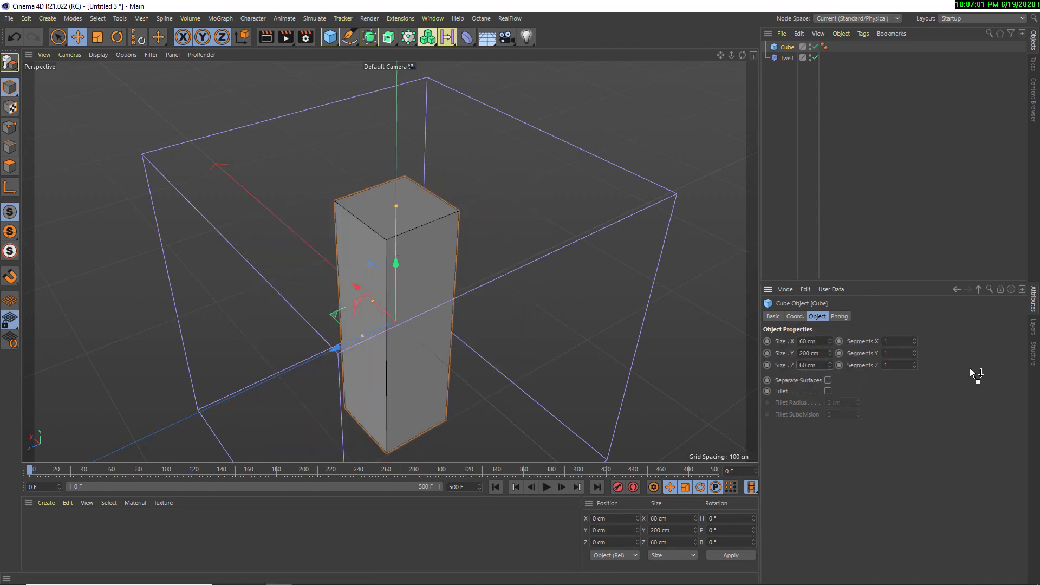
pyautogui.moveTo(916, 353); pyautogui.dragTo(915, 353)
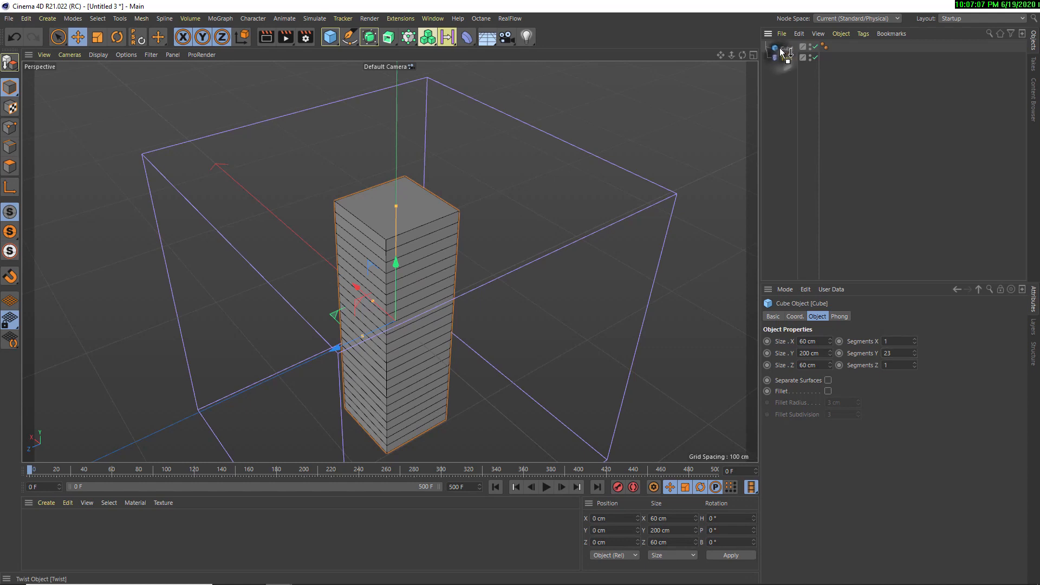
# Nest the Twist deformer under the cube, fit it to its parent, and set its angle to 109°
pyautogui.moveTo(781, 57); pyautogui.dragTo(785, 47)
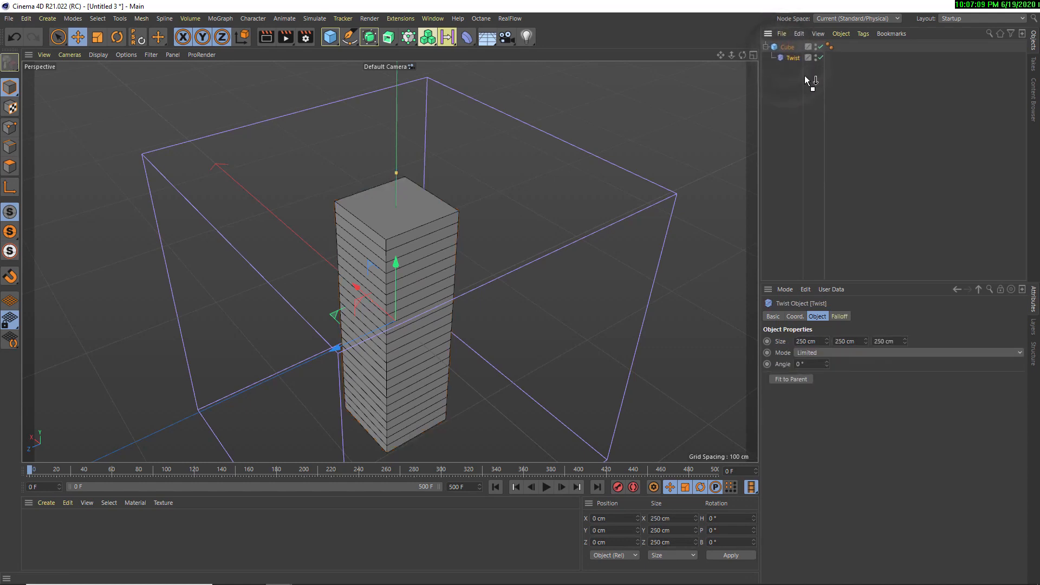
pyautogui.click(798, 379)
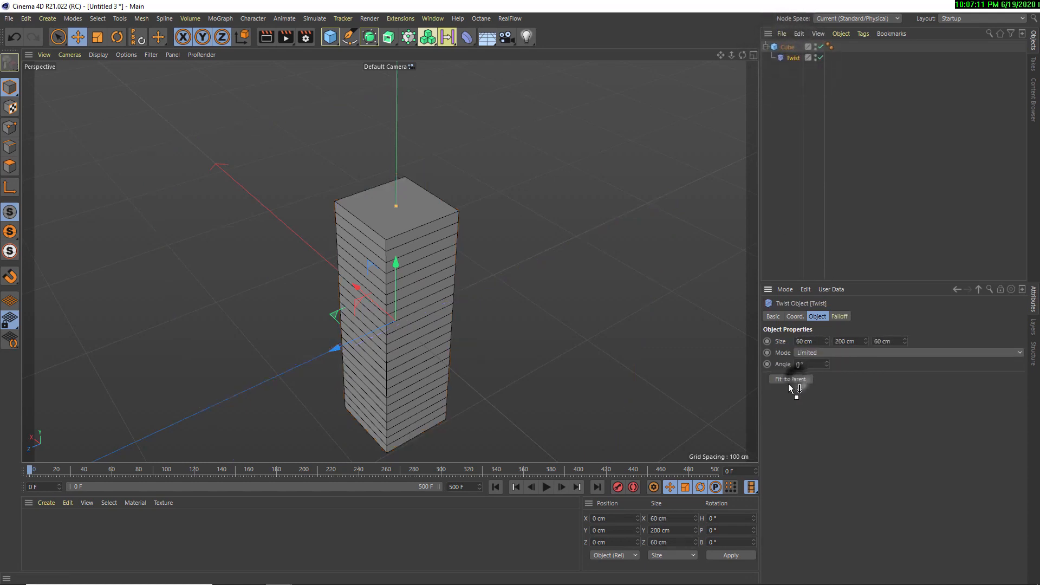
pyautogui.moveTo(828, 368); pyautogui.dragTo(795, 365)
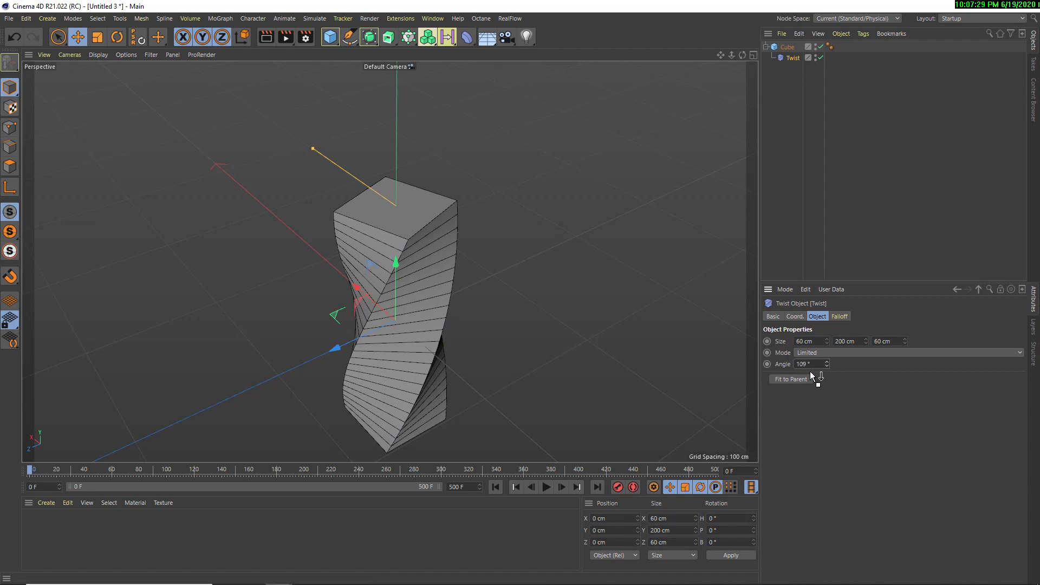
# Keyframe the Twist angle at 0° on frame 0 and at 187° on frame 140
pyautogui.doubleClick(821, 364)
pyautogui.write('0')
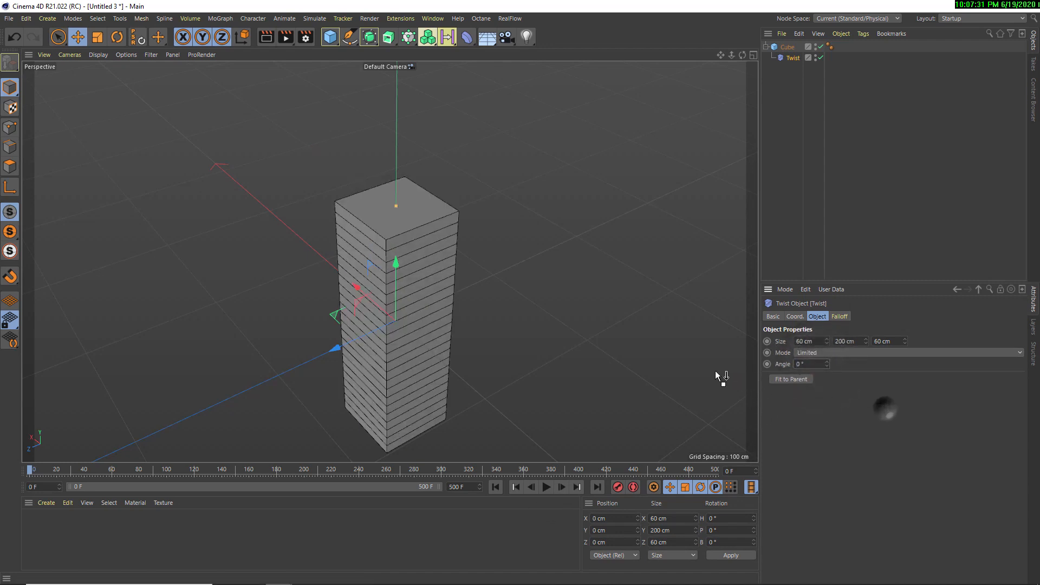
pyautogui.click(886, 407)
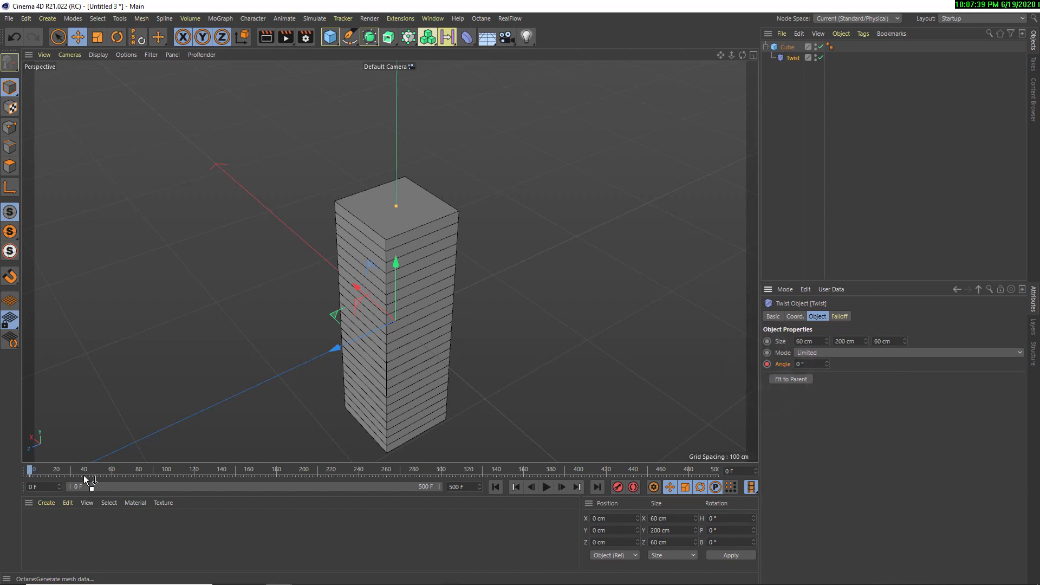
pyautogui.moveTo(41, 468); pyautogui.dragTo(220, 477)
pyautogui.moveTo(827, 365); pyautogui.dragTo(827, 366)
pyautogui.click(768, 364)
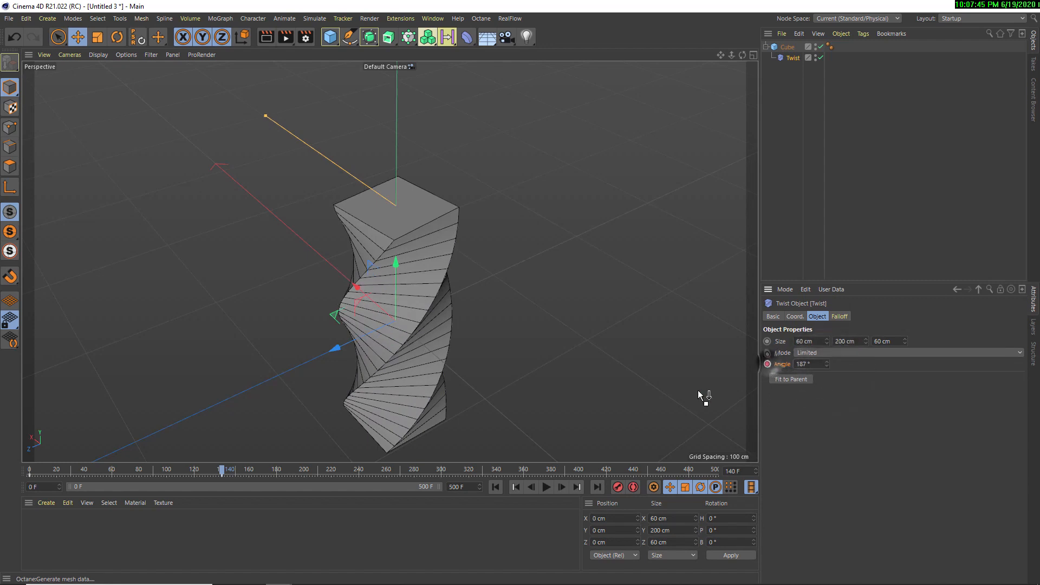
# Play the twist animation twice from frame 0 and rewind to the start
pyautogui.moveTo(209, 468); pyautogui.dragTo(30, 469)
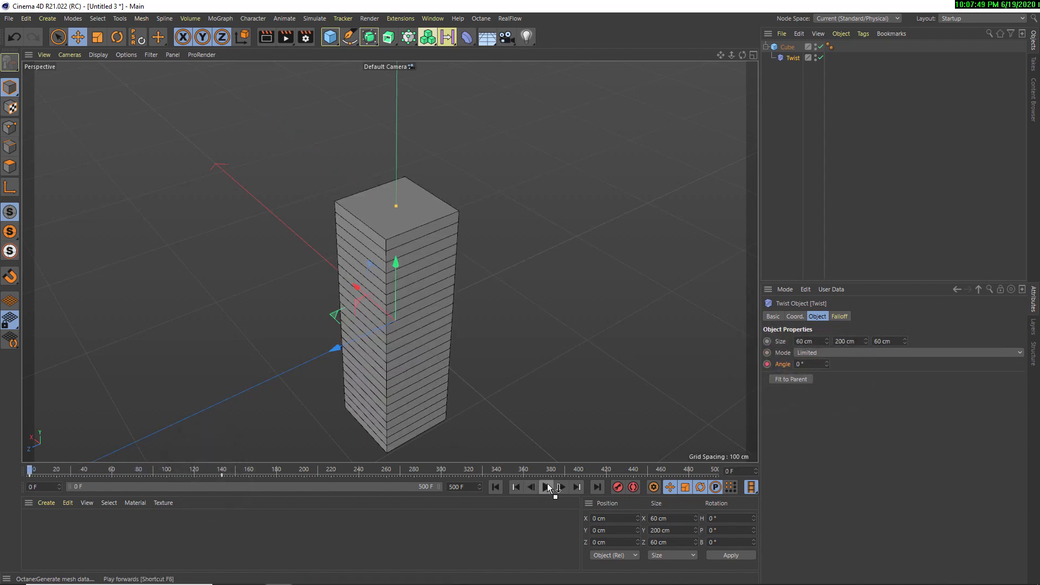
pyautogui.click(546, 486)
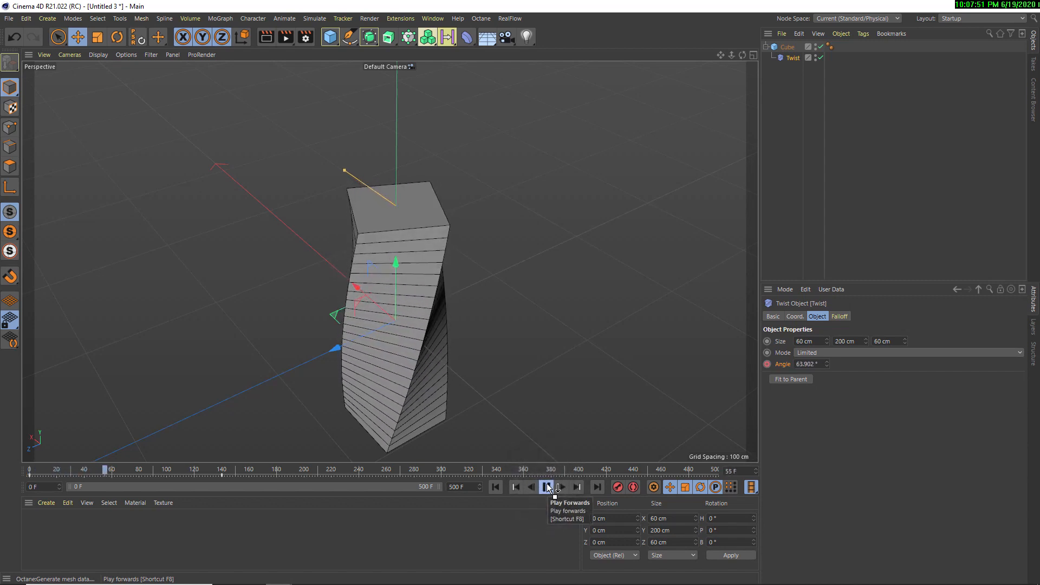
pyautogui.click(546, 486)
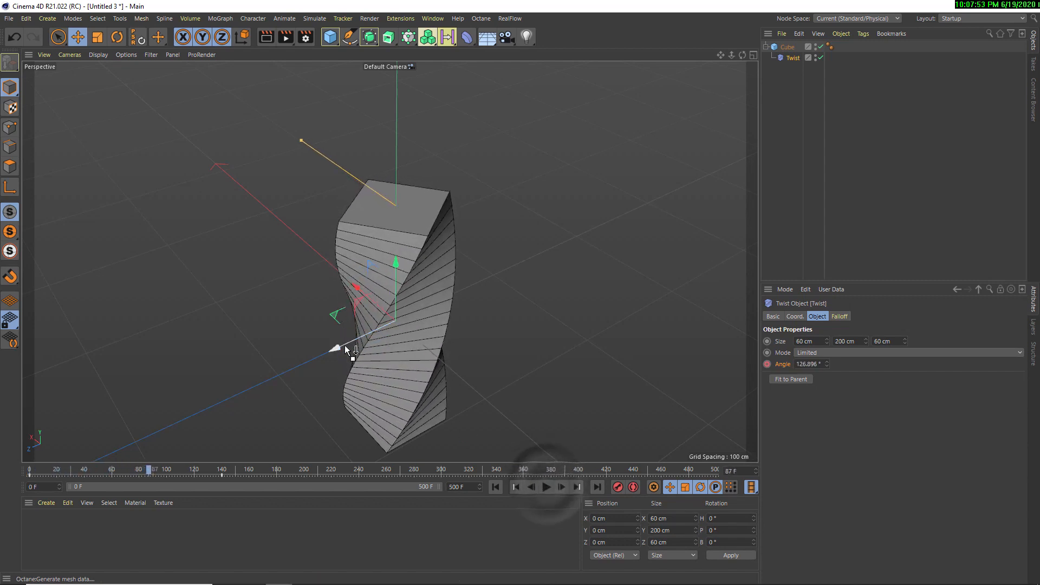
pyautogui.click(495, 487)
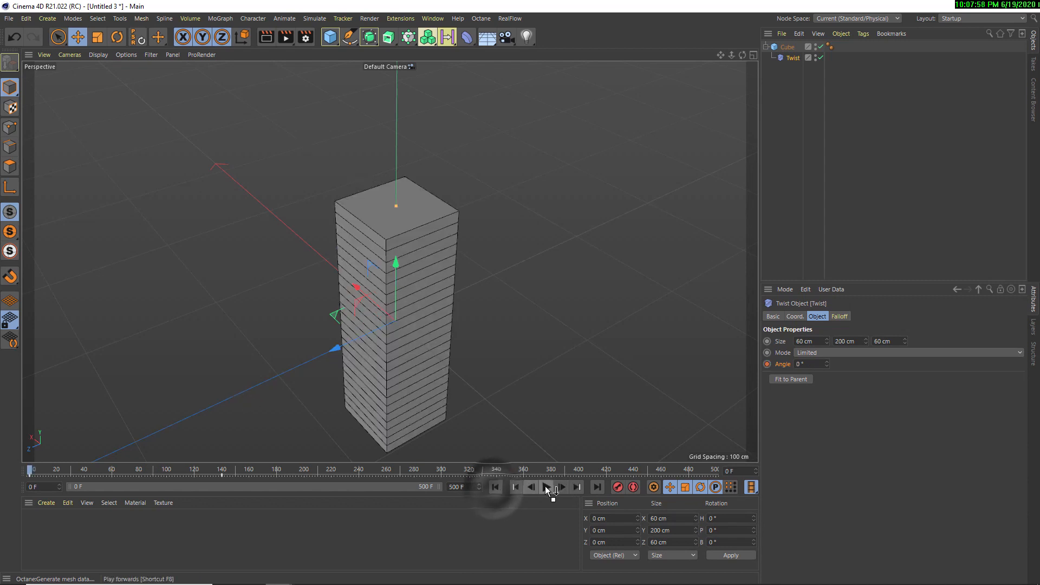
pyautogui.click(546, 488)
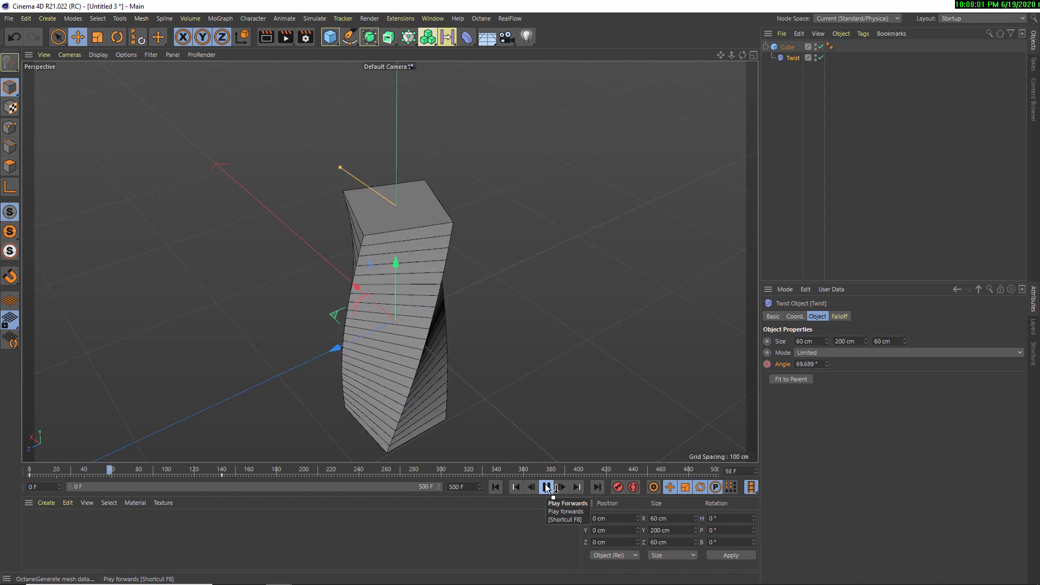
pyautogui.click(546, 487)
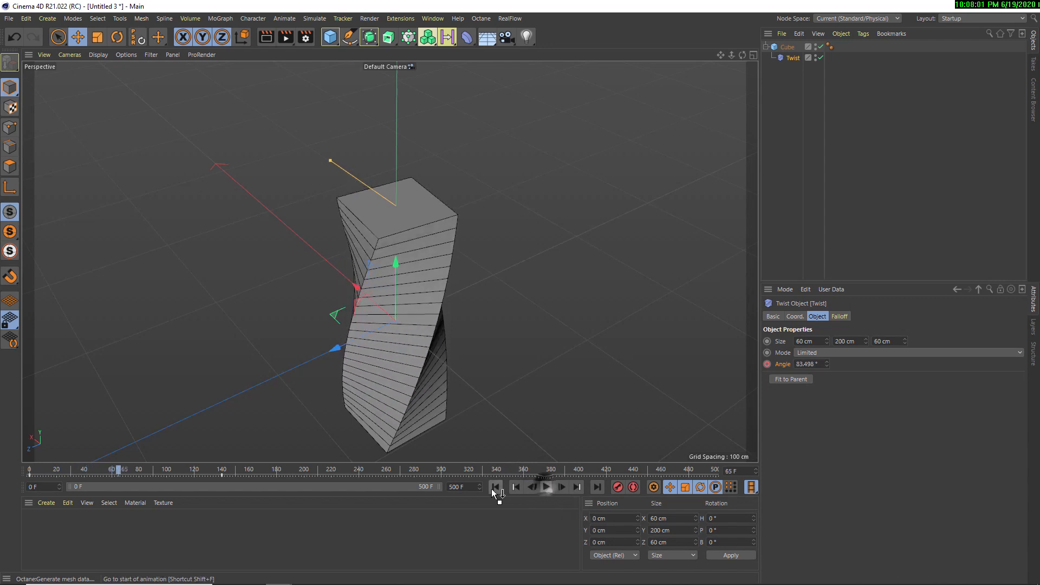
pyautogui.click(495, 486)
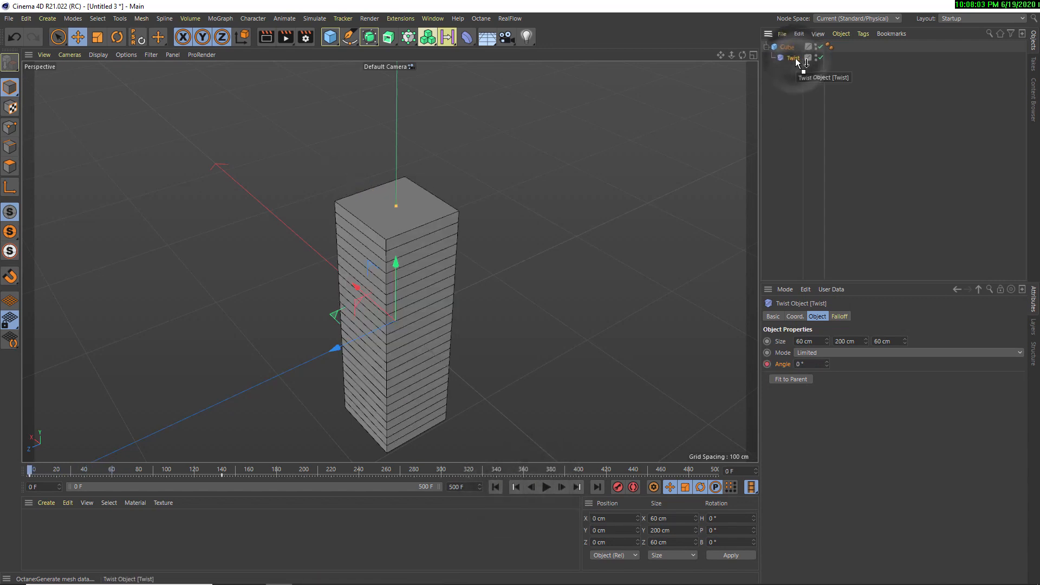
# Replace the Twist with a Bend deformer nested under the cube, fitted to its parent, with a strength of 35°
pyautogui.press('Delete')
pyautogui.click(467, 37)
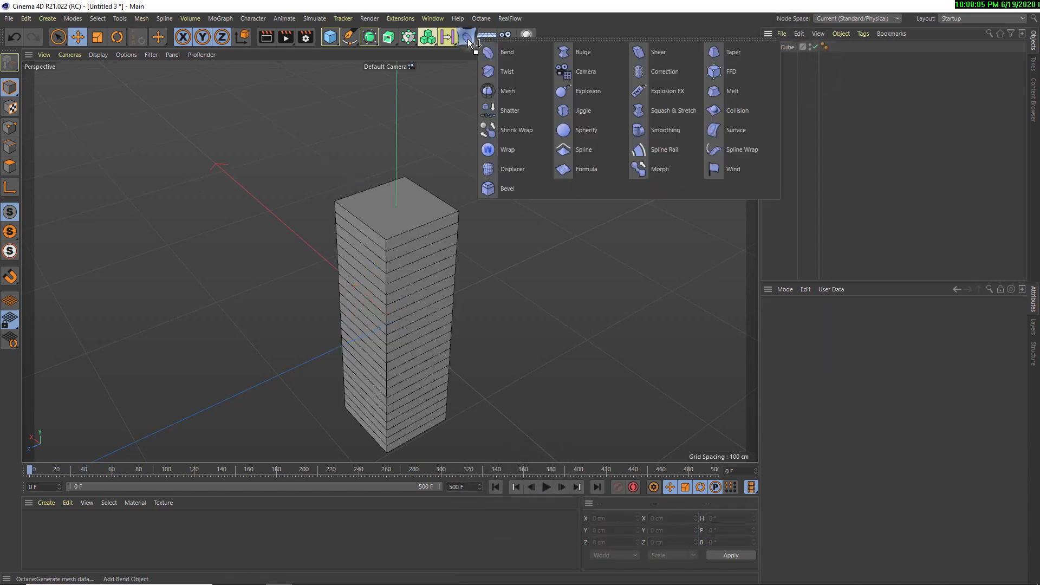
pyautogui.click(501, 59)
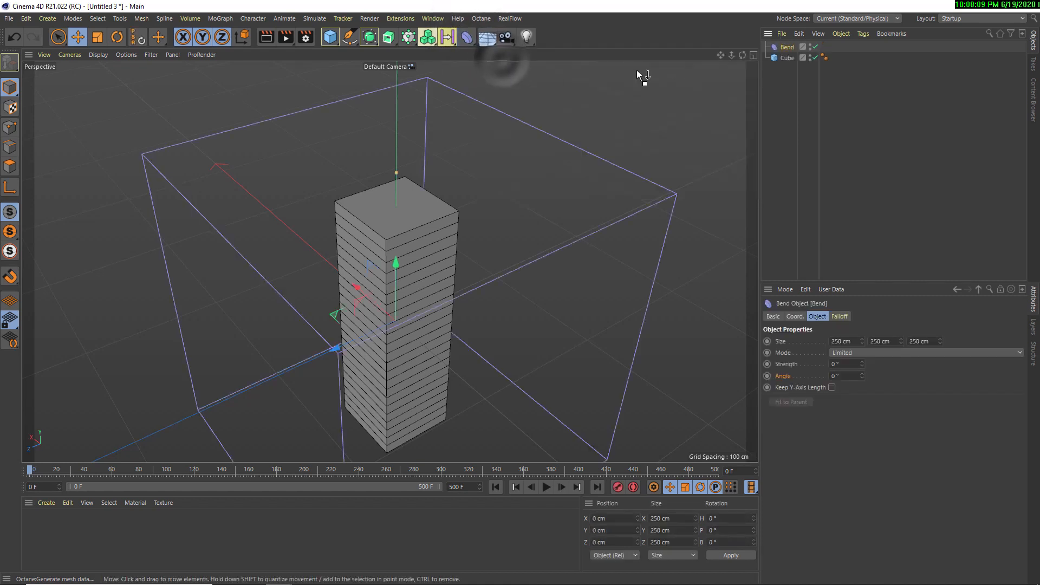
pyautogui.moveTo(791, 45); pyautogui.dragTo(788, 57)
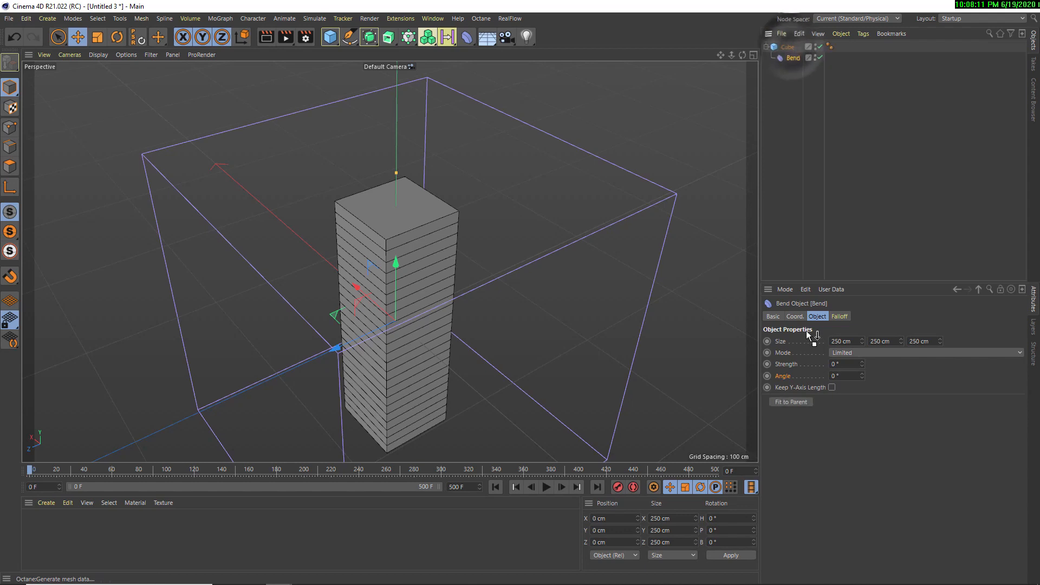
pyautogui.click(791, 402)
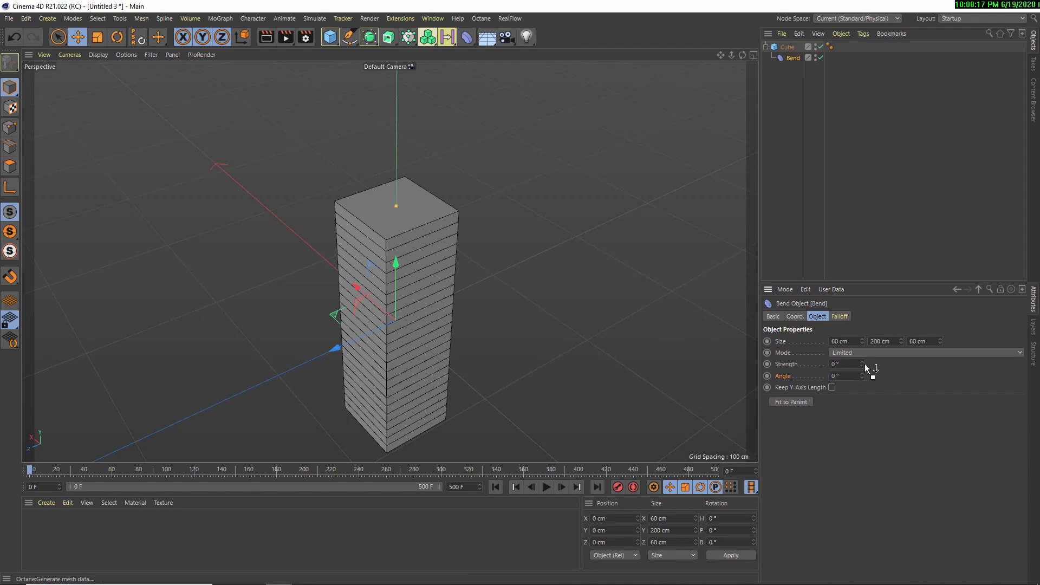
pyautogui.moveTo(862, 363)
pyautogui.mouseDown()
pyautogui.moveTo(864, 374)
pyautogui.moveTo(857, 367)
pyautogui.mouseUp()
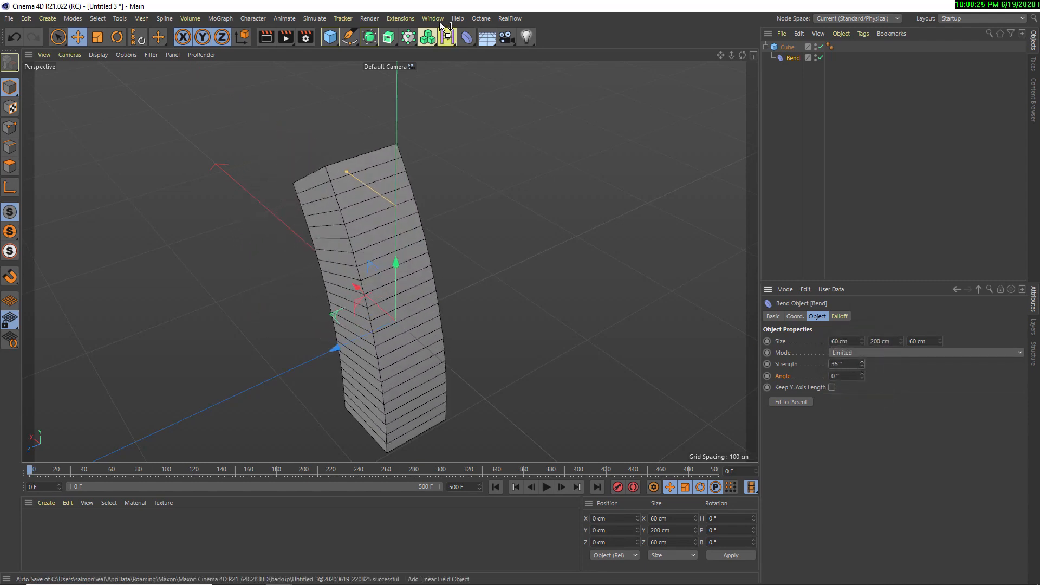
# Add a Twist deformer under the cube above the Bend, fit it to its parent, and increase its angle
pyautogui.click(463, 40)
pyautogui.click(513, 74)
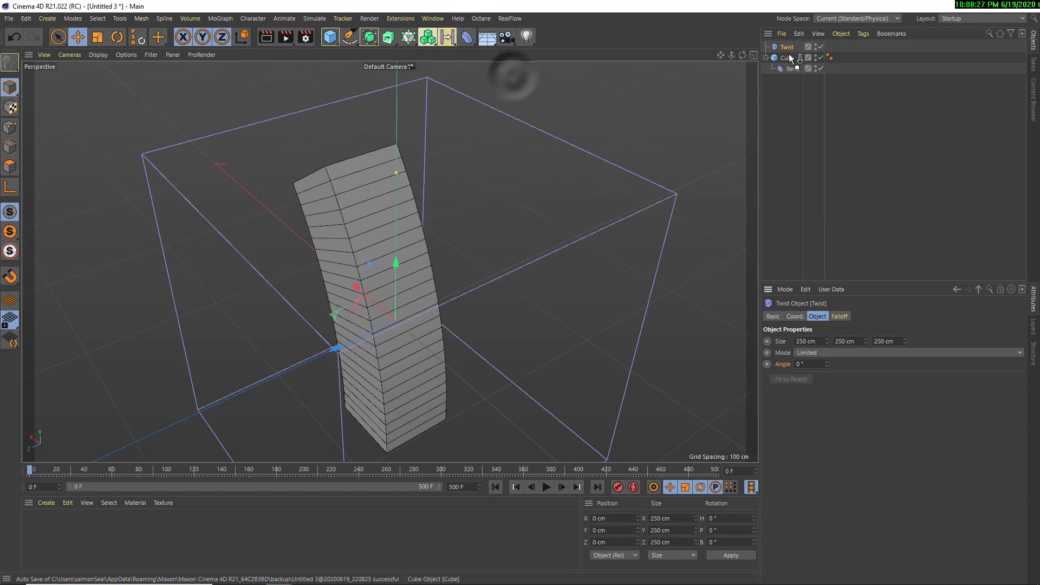
pyautogui.moveTo(791, 58); pyautogui.dragTo(791, 61)
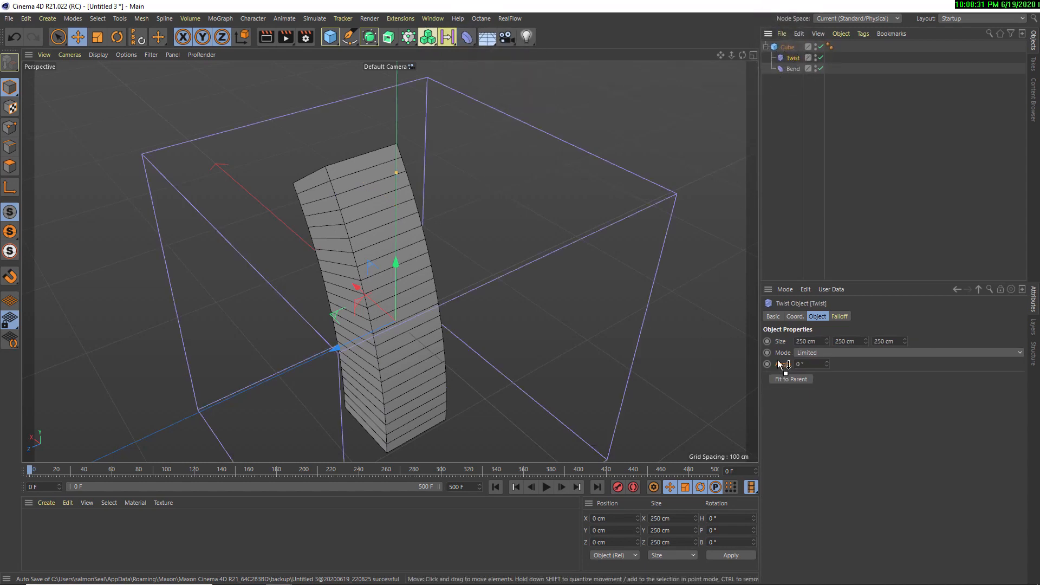
pyautogui.moveTo(778, 361); pyautogui.dragTo(799, 174)
pyautogui.click(799, 378)
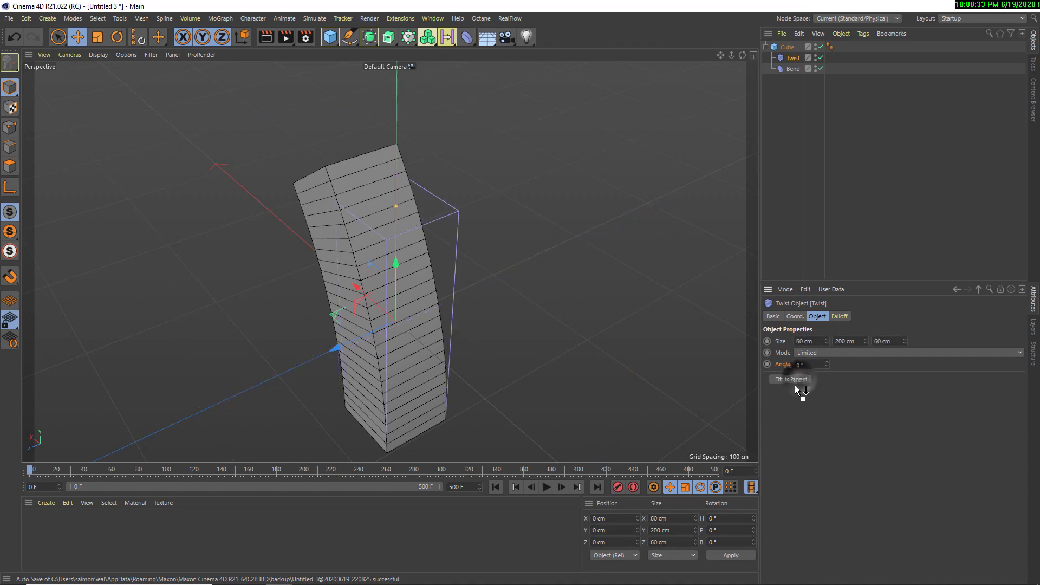
pyautogui.moveTo(826, 367); pyautogui.dragTo(865, 367)
# Select the Bend deformer under the cube and open the list of deformers
pyautogui.click(812, 67)
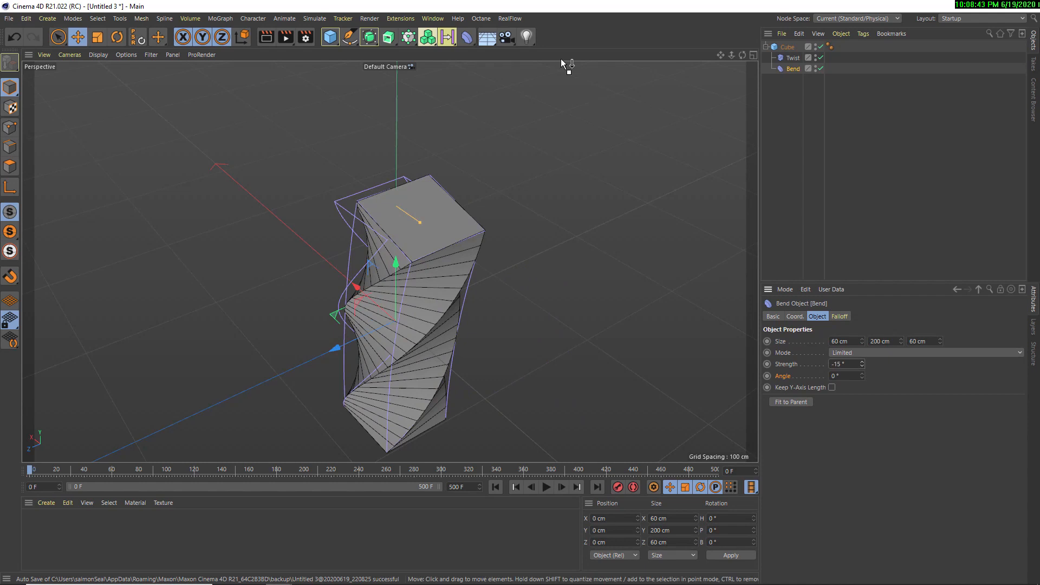
pyautogui.click(465, 38)
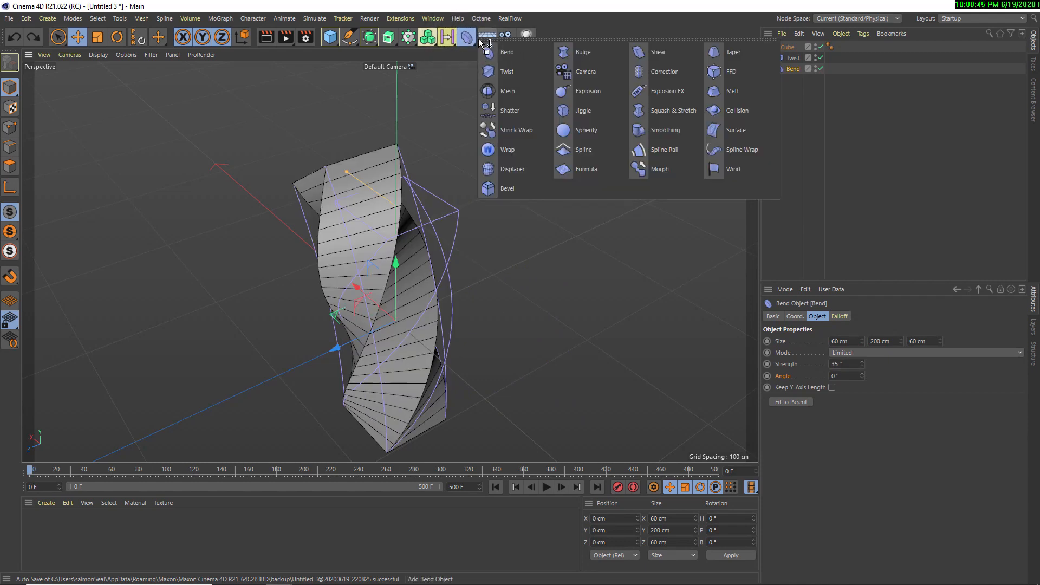
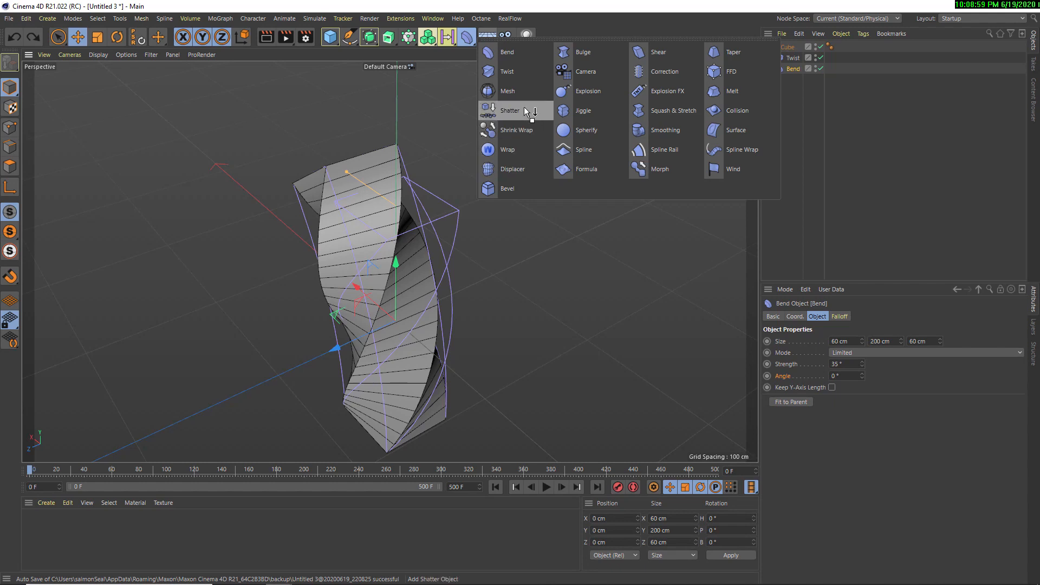
# Add a Taper deformer under the cube above the Twist, disable the Bend, and fit the Taper to its parent
pyautogui.click(720, 52)
pyautogui.moveTo(787, 47); pyautogui.dragTo(787, 58)
pyautogui.click(821, 79)
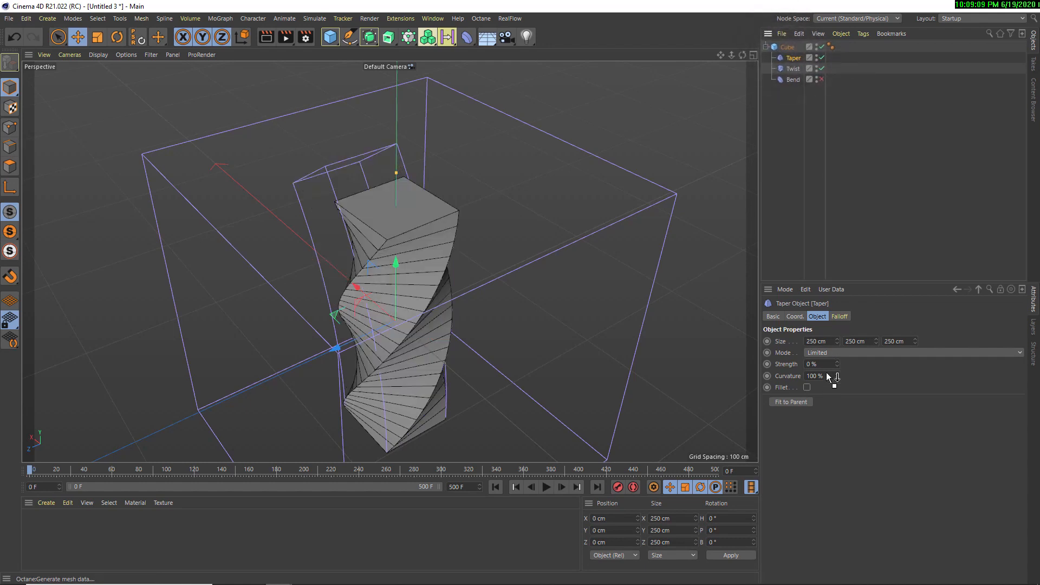
pyautogui.click(800, 401)
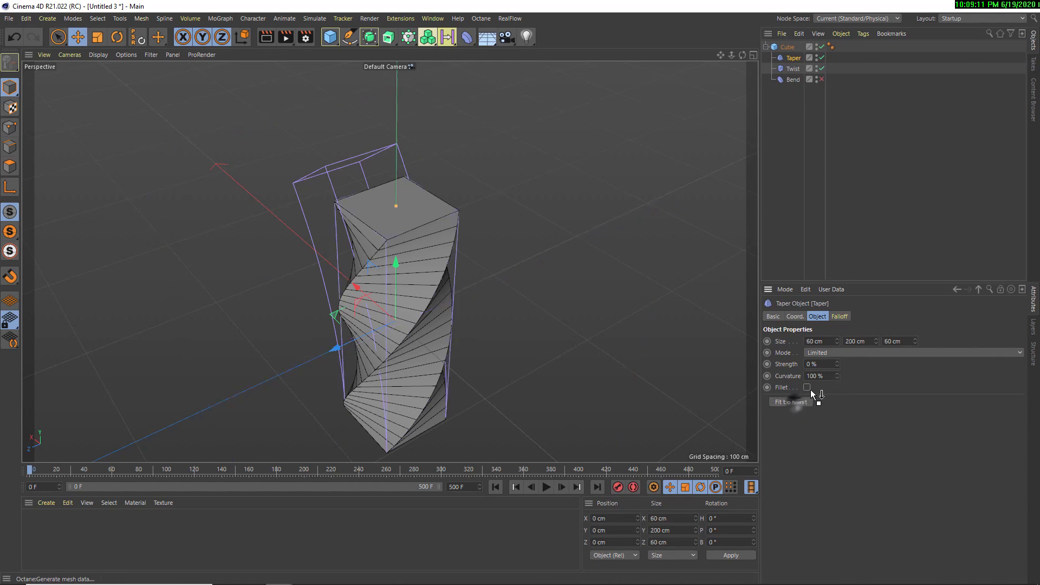
# Set the Taper's strength to 91% and curvature to 156%, and re-enable the Bend deformer
pyautogui.moveTo(837, 363); pyautogui.dragTo(818, 371)
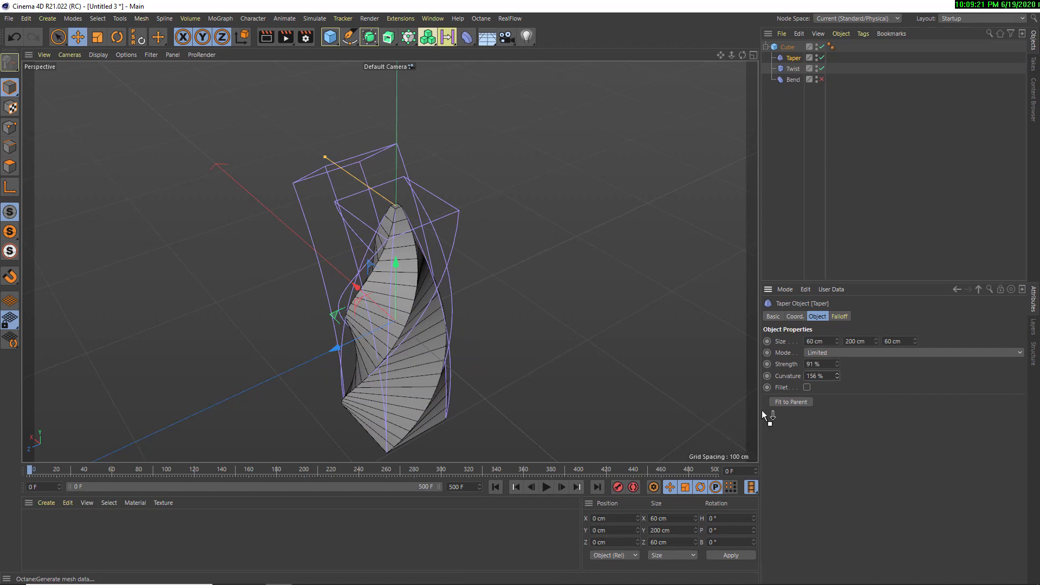
pyautogui.click(821, 79)
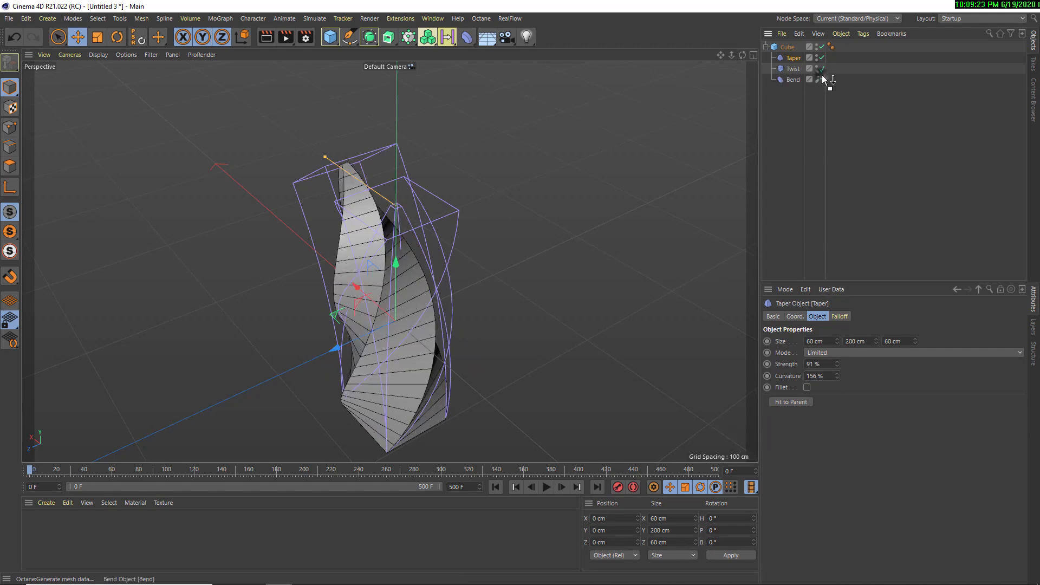
pyautogui.keyDown('alt'); pyautogui.moveTo(498, 214); pyautogui.dragTo(537, 187); pyautogui.keyUp('alt')
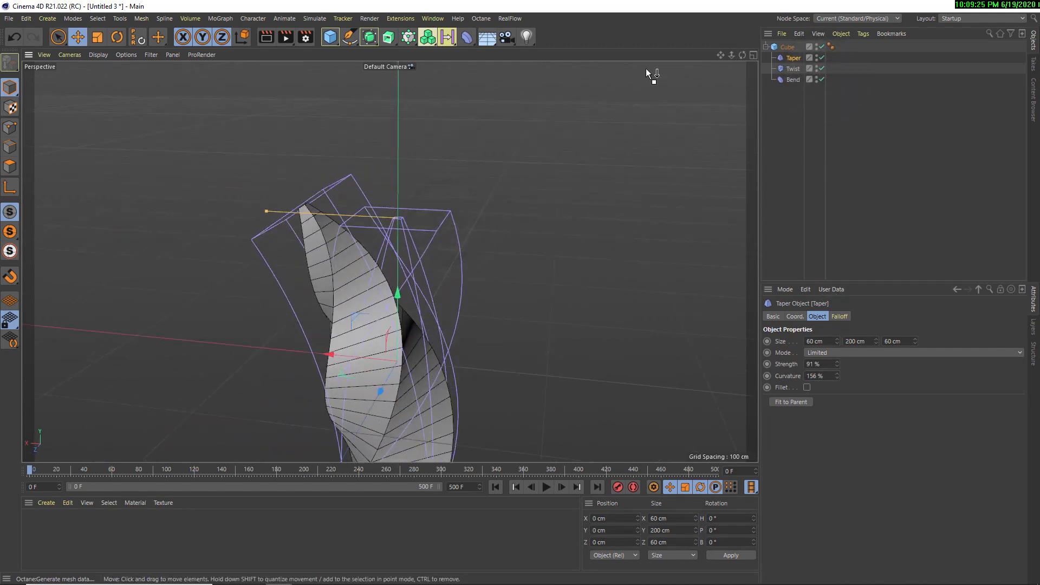
# Add a Bevel deformer as the cube's first child, above the Taper
pyautogui.click(467, 36)
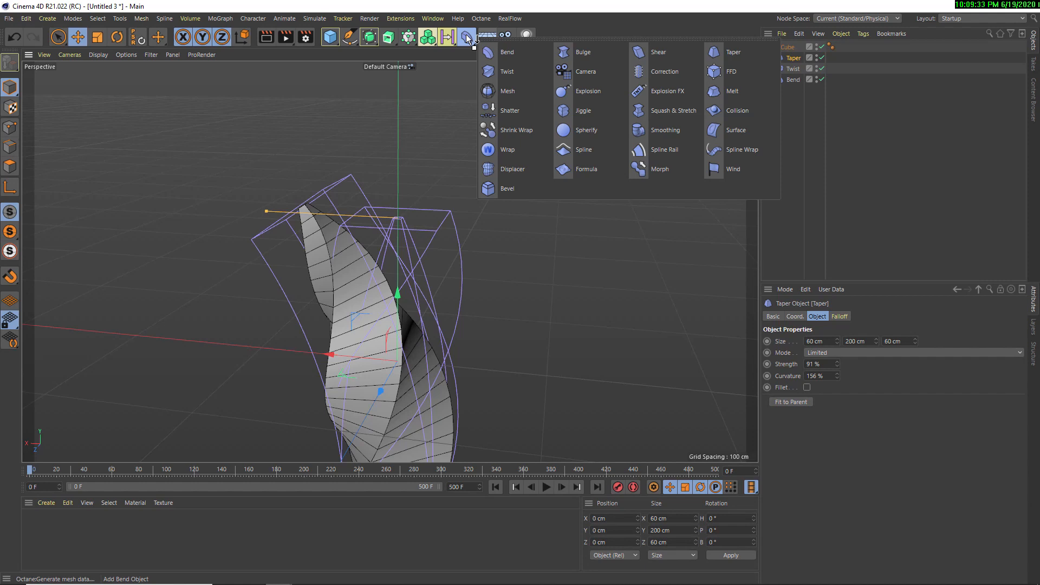
pyautogui.click(511, 190)
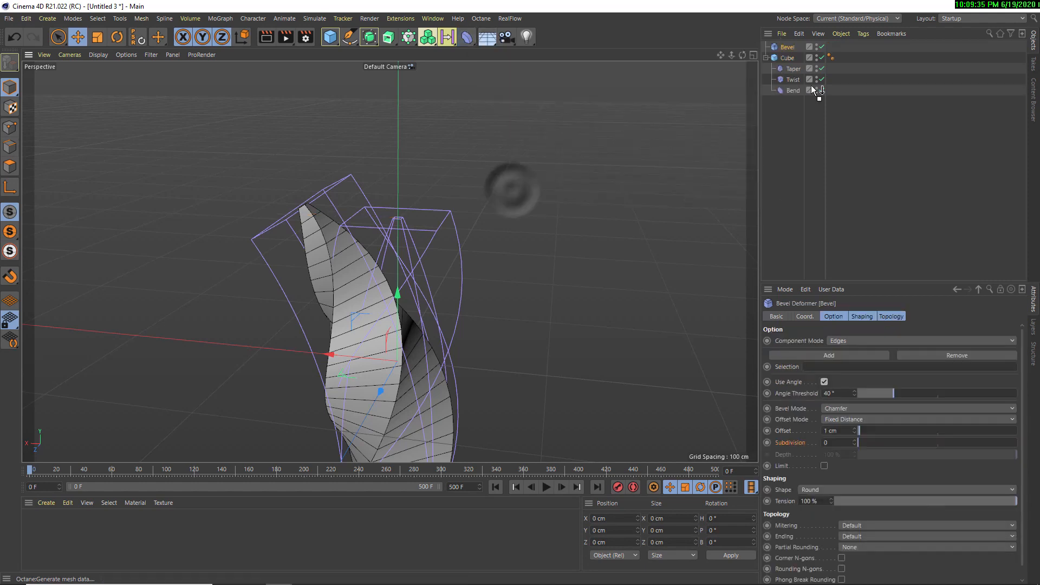
pyautogui.moveTo(780, 43)
pyautogui.mouseDown()
pyautogui.moveTo(610, 145)
pyautogui.moveTo(788, 61)
pyautogui.mouseUp()
pyautogui.scroll(4, 352, 291)
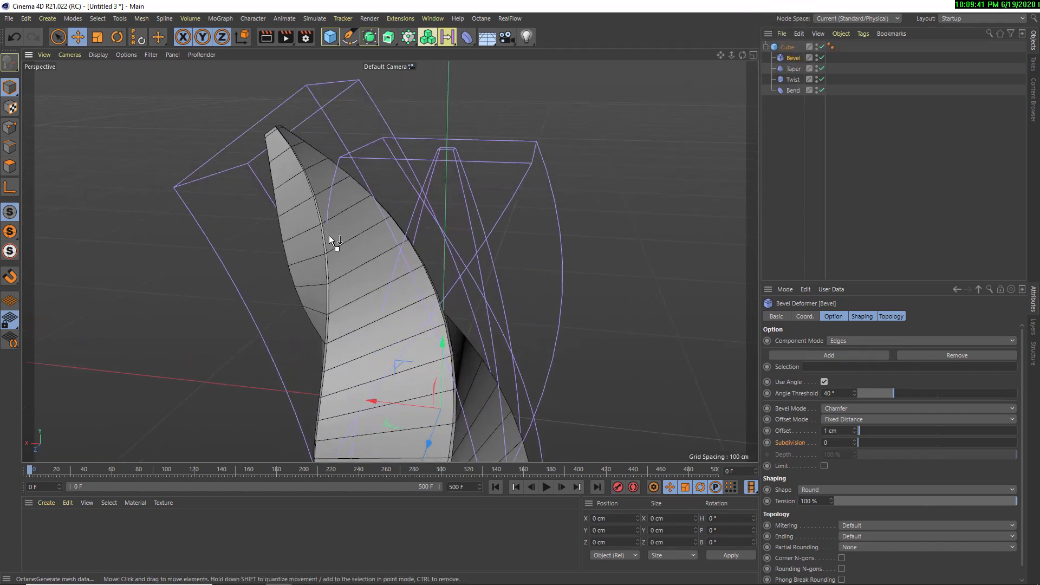
pyautogui.keyDown('alt'); pyautogui.moveTo(353, 270); pyautogui.dragTo(356, 265); pyautogui.keyUp('alt')
# Disable the Bend, Twist and Taper deformers and inspect the Bevel alone on the straight cube's edges
pyautogui.click(821, 90)
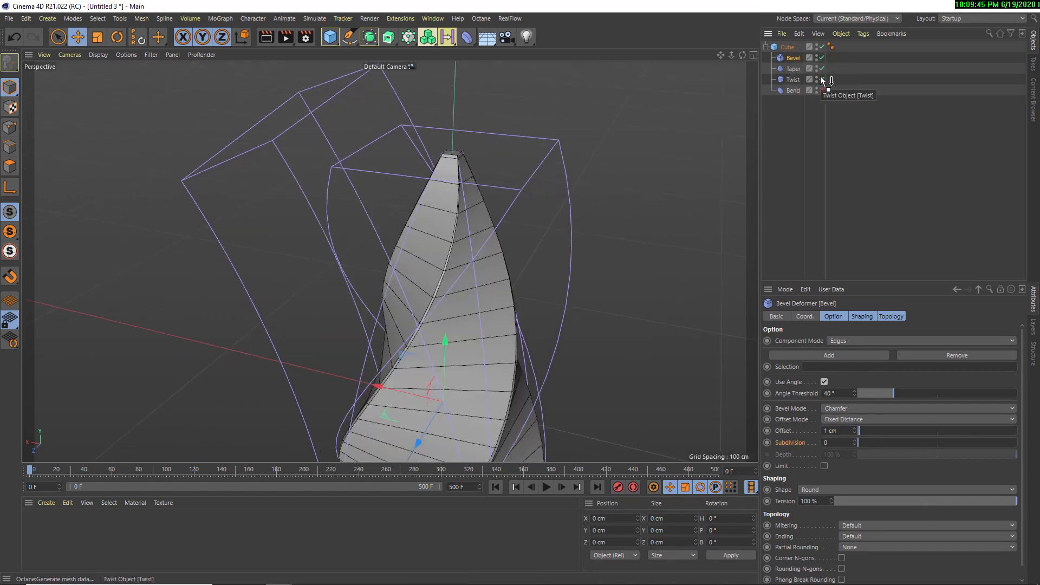
pyautogui.keyDown('alt'); pyautogui.moveTo(610, 184); pyautogui.dragTo(477, 201); pyautogui.keyUp('alt')
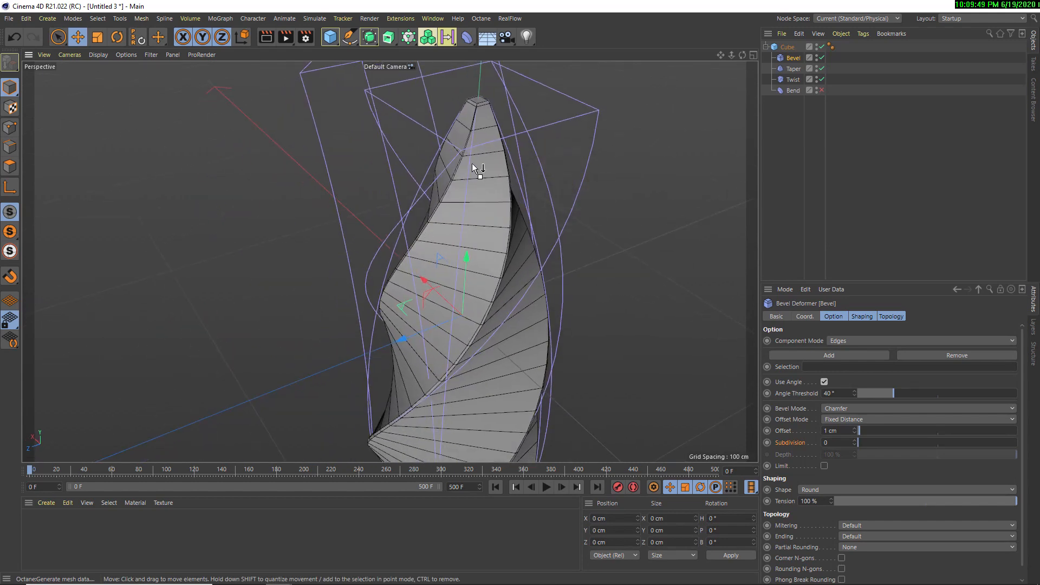
pyautogui.click(821, 79)
pyautogui.click(820, 68)
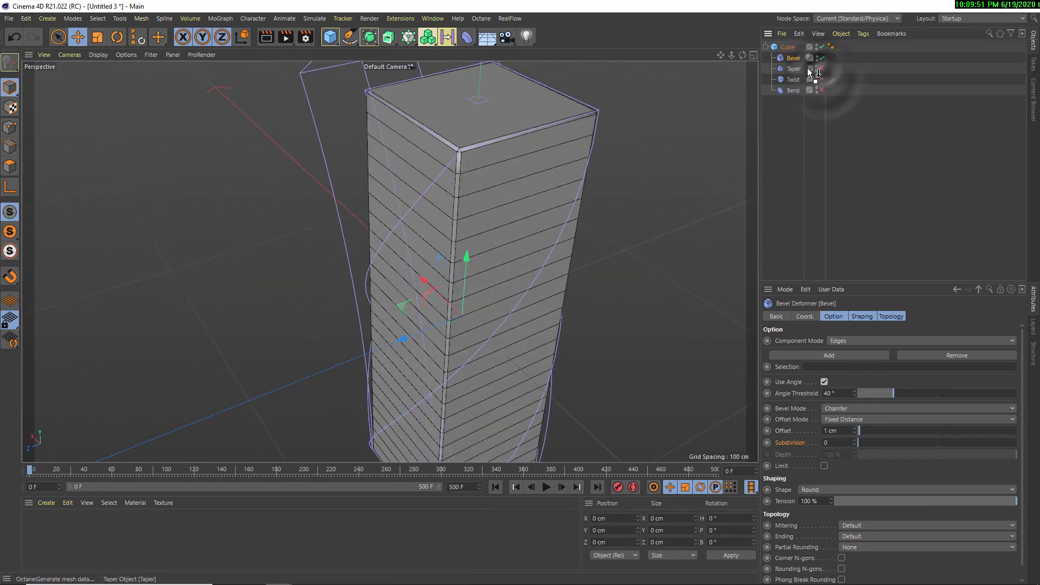
pyautogui.scroll(5, 425, 224)
pyautogui.keyDown('alt'); pyautogui.moveTo(482, 169); pyautogui.dragTo(476, 142); pyautogui.keyUp('alt')
pyautogui.keyDown('alt'); pyautogui.moveTo(476, 142); pyautogui.dragTo(477, 221, button='middle'); pyautogui.keyUp('alt')
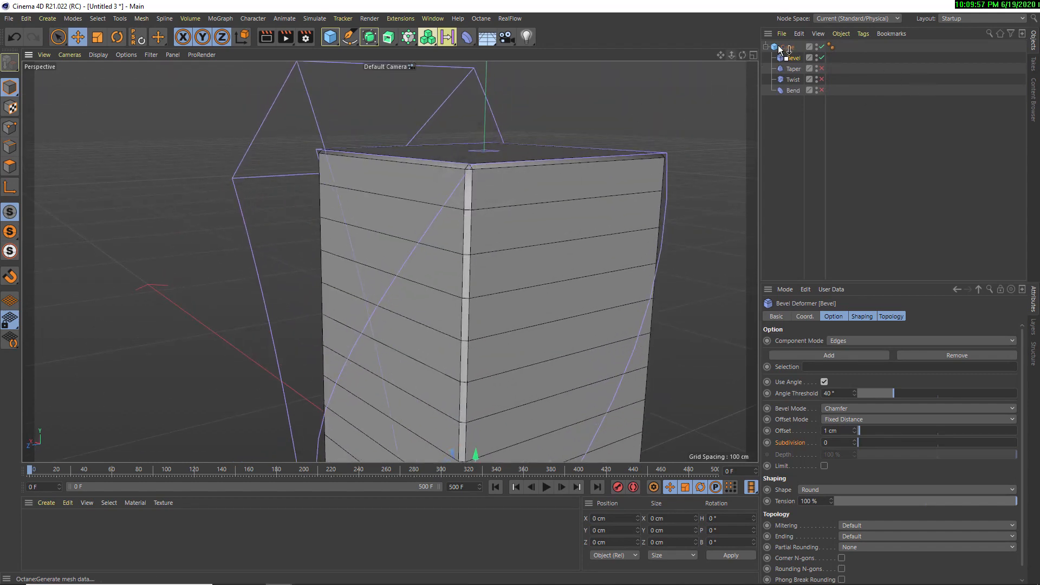
# Disable the Bevel deformer and make the cube editable
pyautogui.click(787, 61)
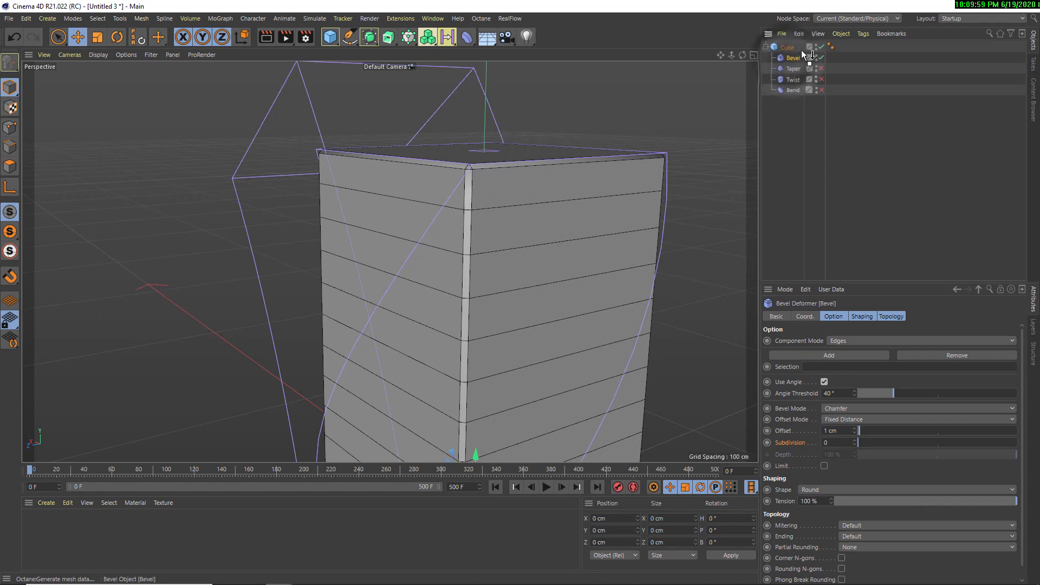
pyautogui.moveTo(801, 50); pyautogui.dragTo(681, 150)
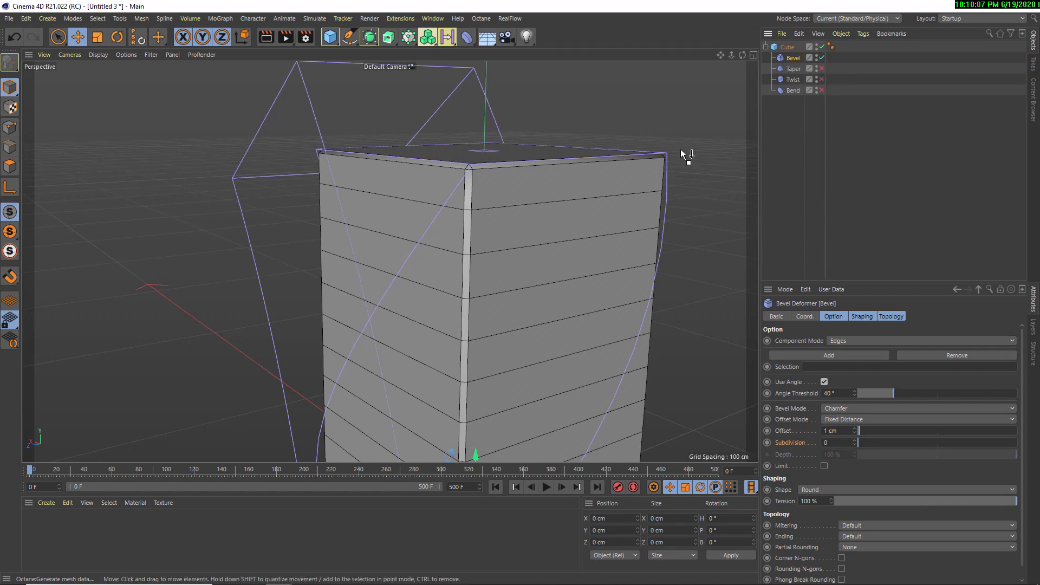
pyautogui.click(822, 58)
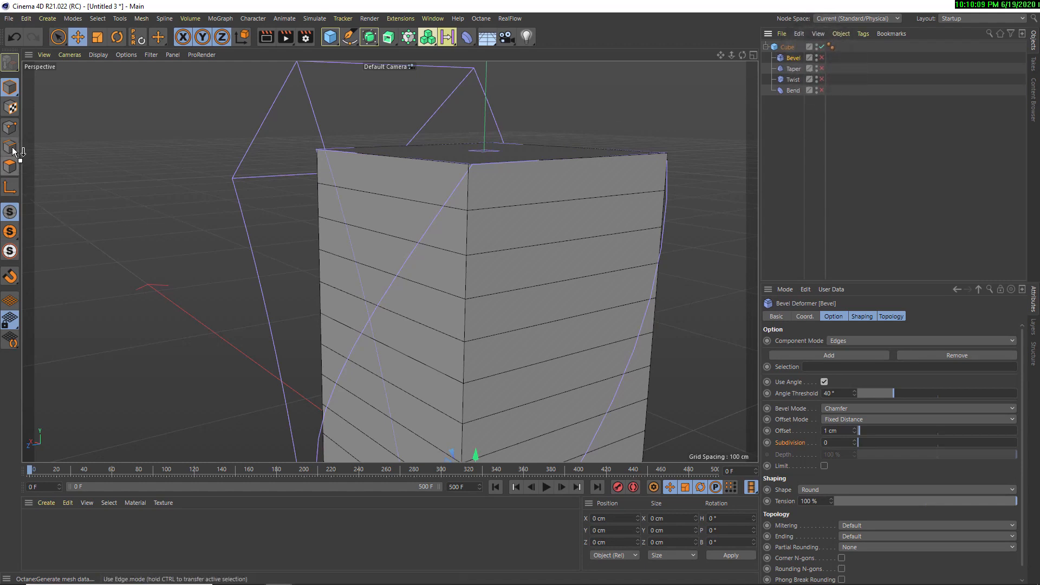
pyautogui.click(791, 48)
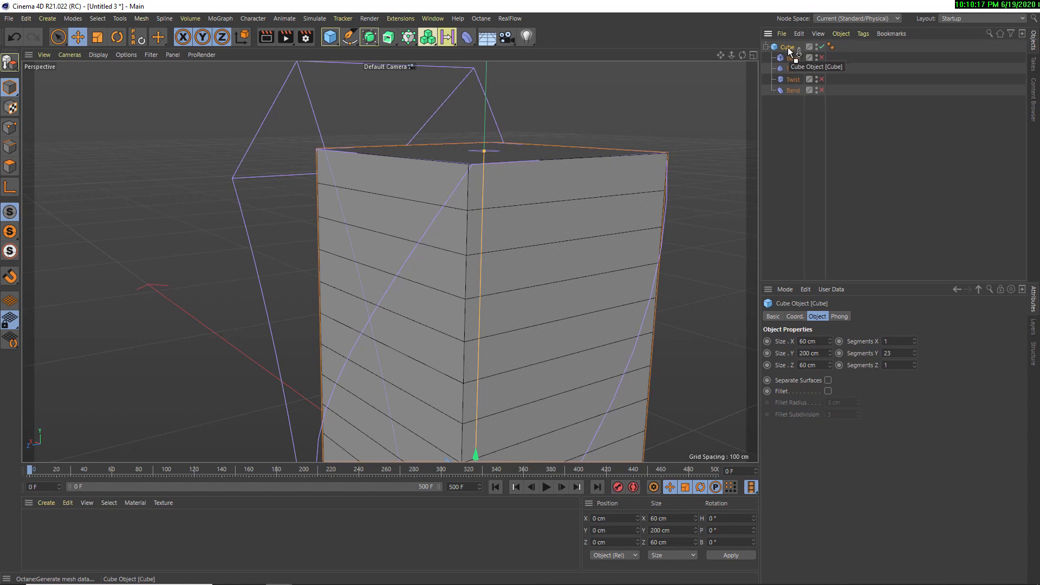
pyautogui.rightClick(785, 48)
pyautogui.click(816, 367)
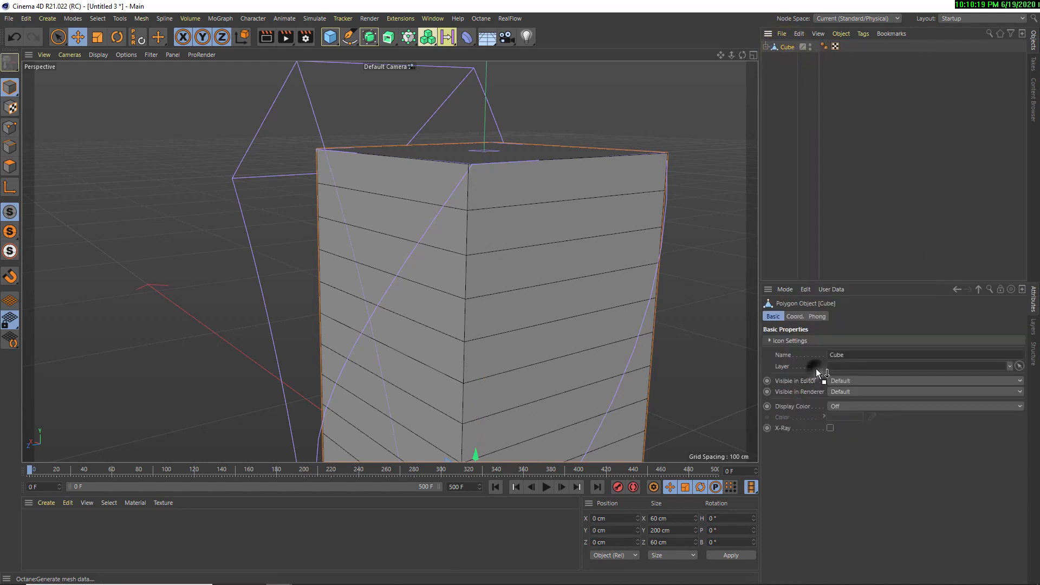
pyautogui.rightClick(788, 47)
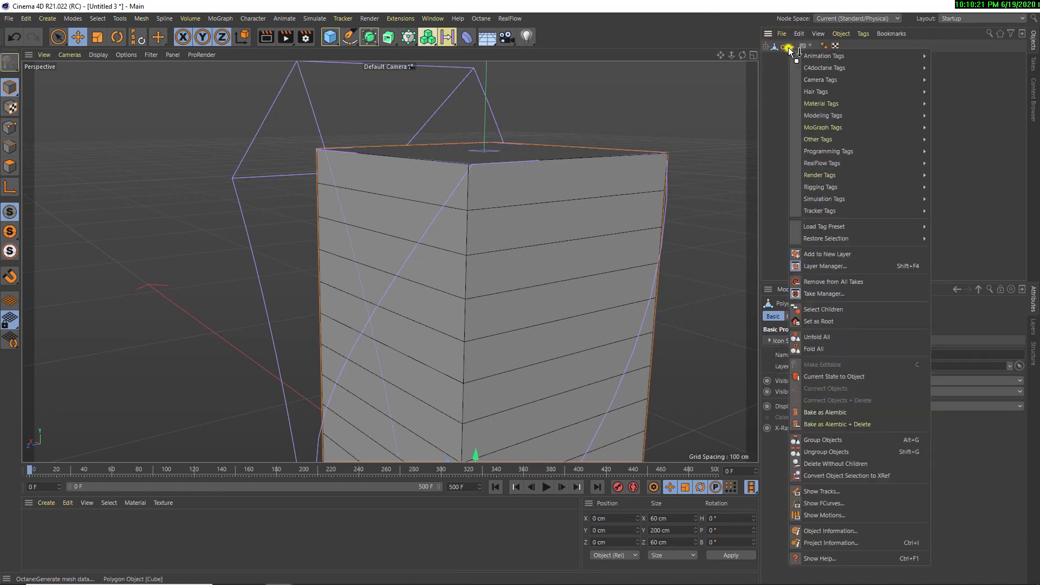
pyautogui.click(772, 80)
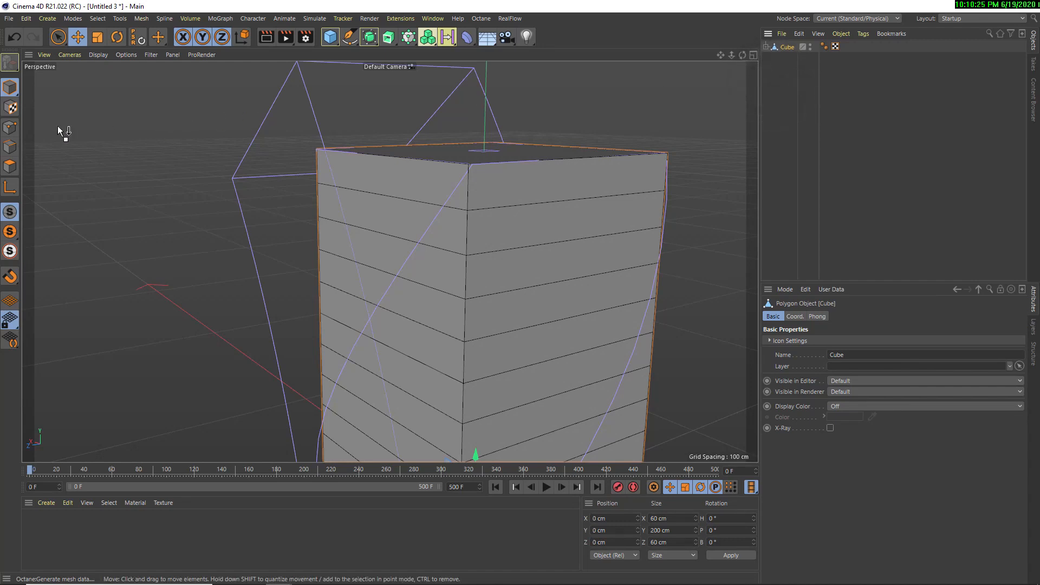
# Select the cube's front vertical corner edges as a loop and store them as an edge selection tag
pyautogui.click(10, 146)
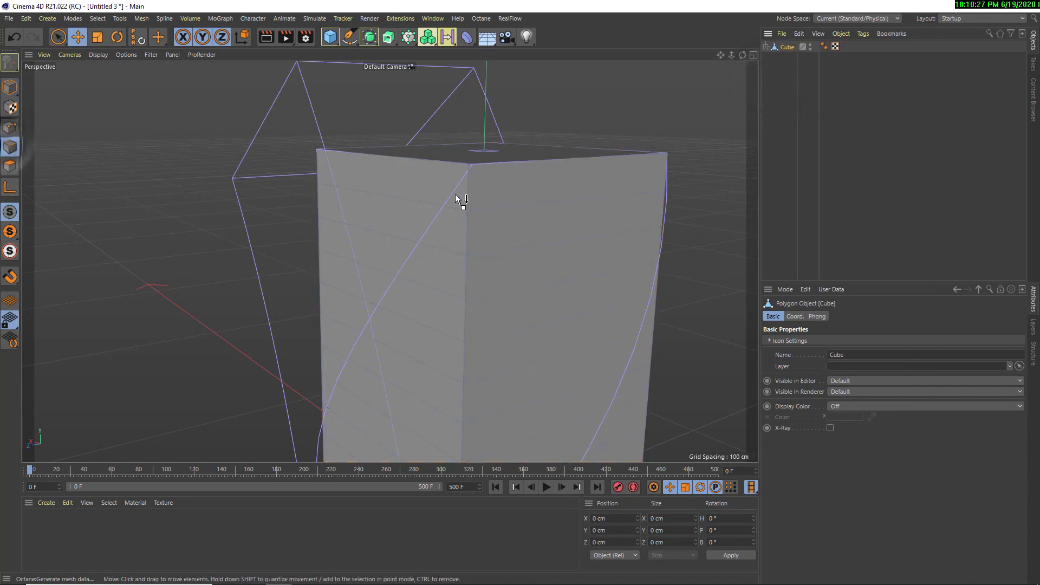
pyautogui.doubleClick(467, 196)
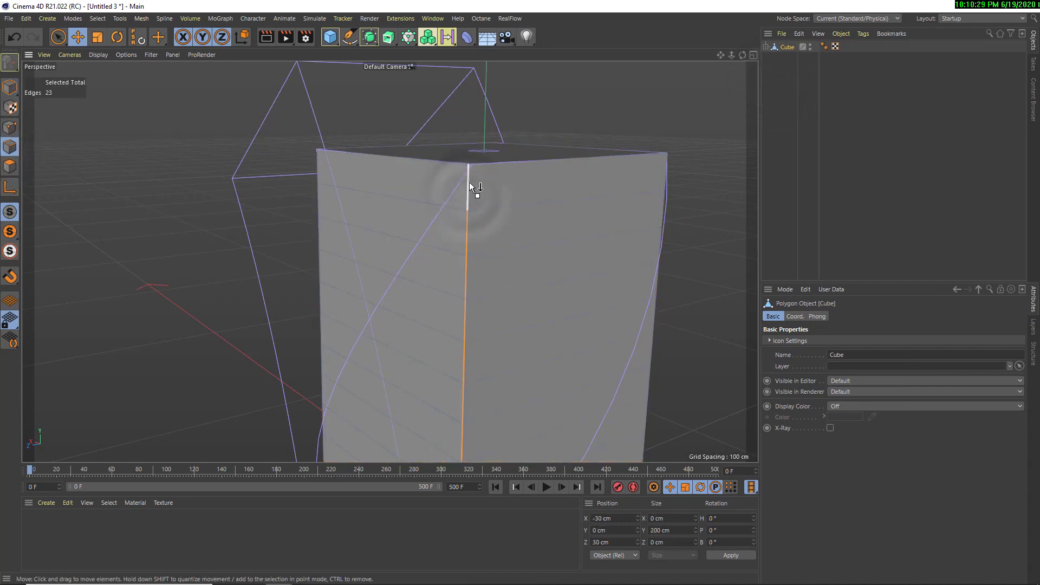
pyautogui.click(97, 19)
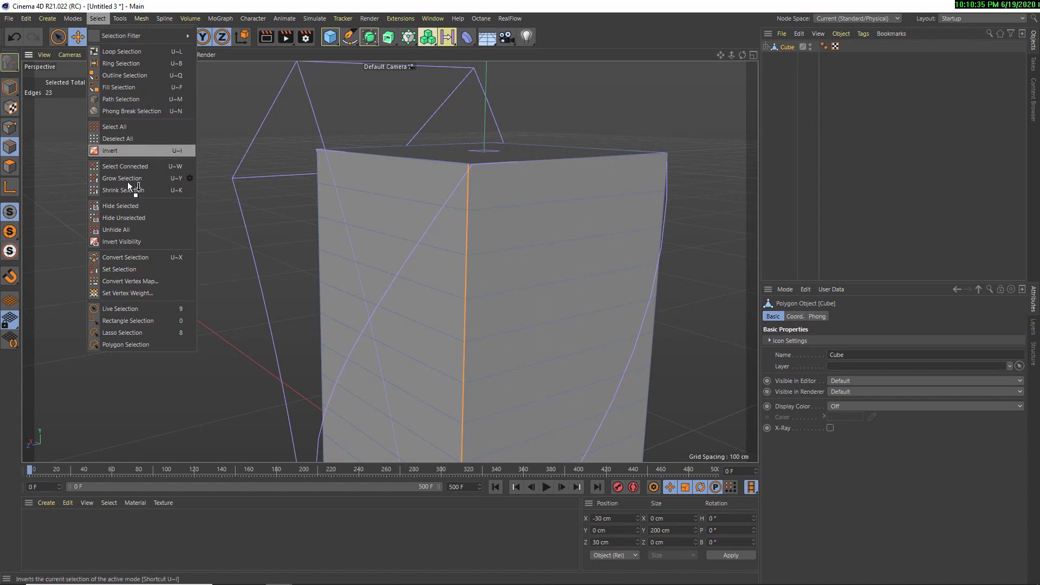
pyautogui.click(122, 270)
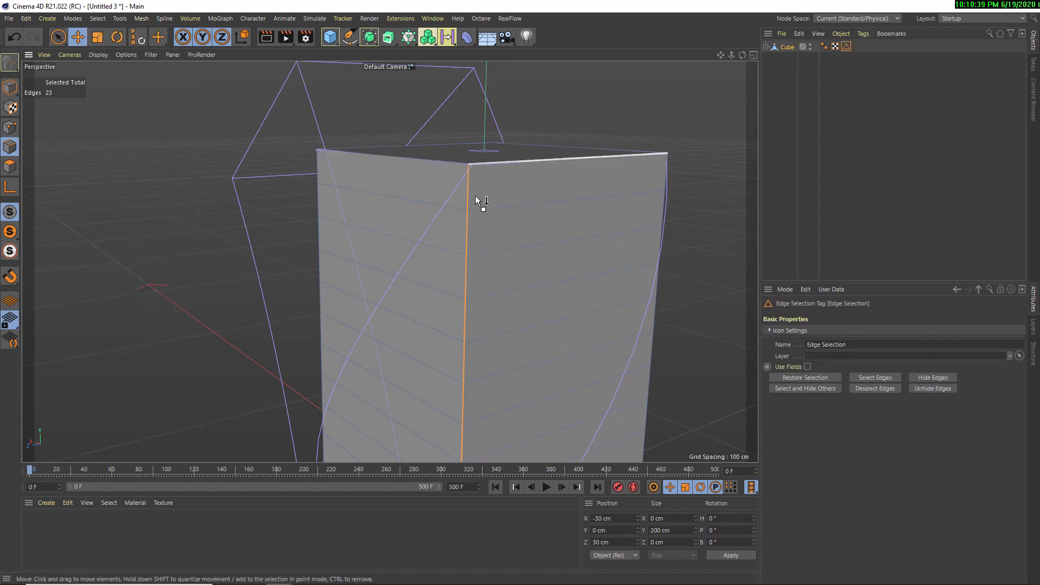
# Assign the cube's Edge Selection tag to the Bevel deformer's selection and re-enable the Bevel
pyautogui.click(766, 47)
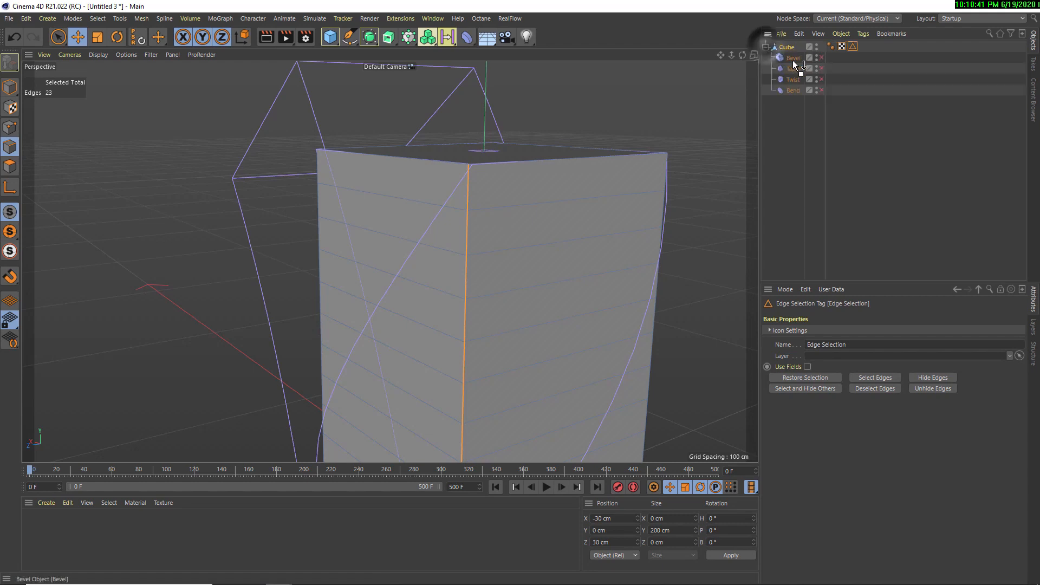
pyautogui.click(792, 58)
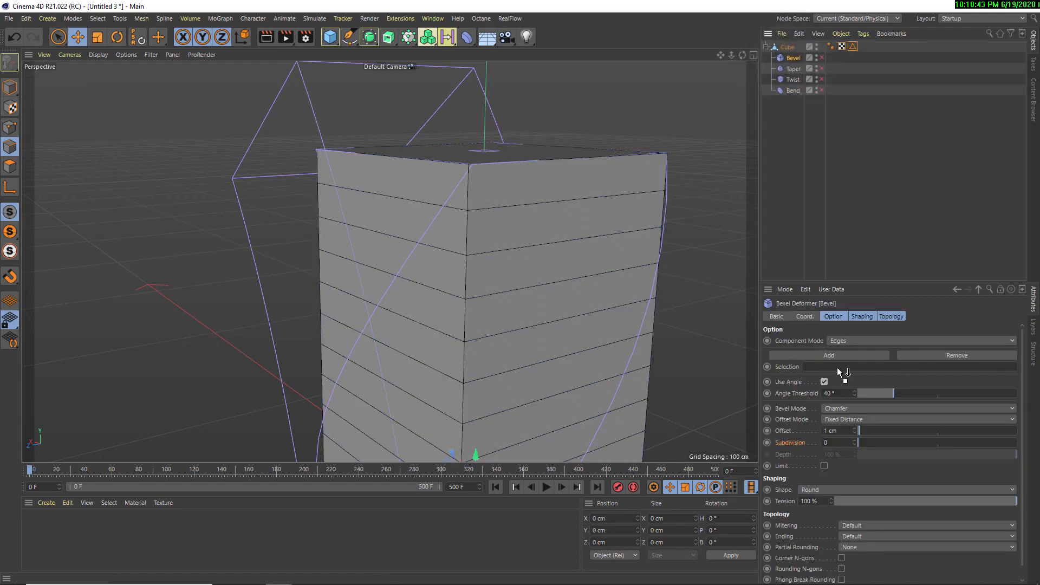
pyautogui.moveTo(868, 78); pyautogui.dragTo(824, 370)
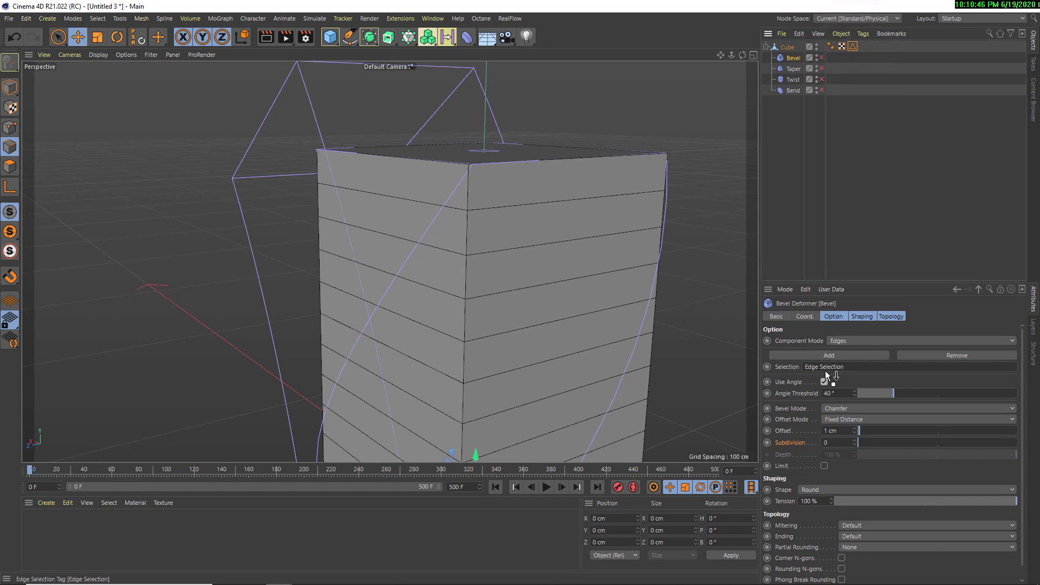
pyautogui.click(822, 58)
# Set the Bevel deformer's offset to 22 cm and its subdivision to 4
pyautogui.moveTo(543, 188)
pyautogui.keyDown('alt'); pyautogui.mouseDown()
pyautogui.moveTo(469, 209)
pyautogui.moveTo(347, 214)
pyautogui.moveTo(494, 195)
pyautogui.moveTo(552, 209)
pyautogui.moveTo(616, 203)
pyautogui.mouseUp(); pyautogui.keyUp('alt')
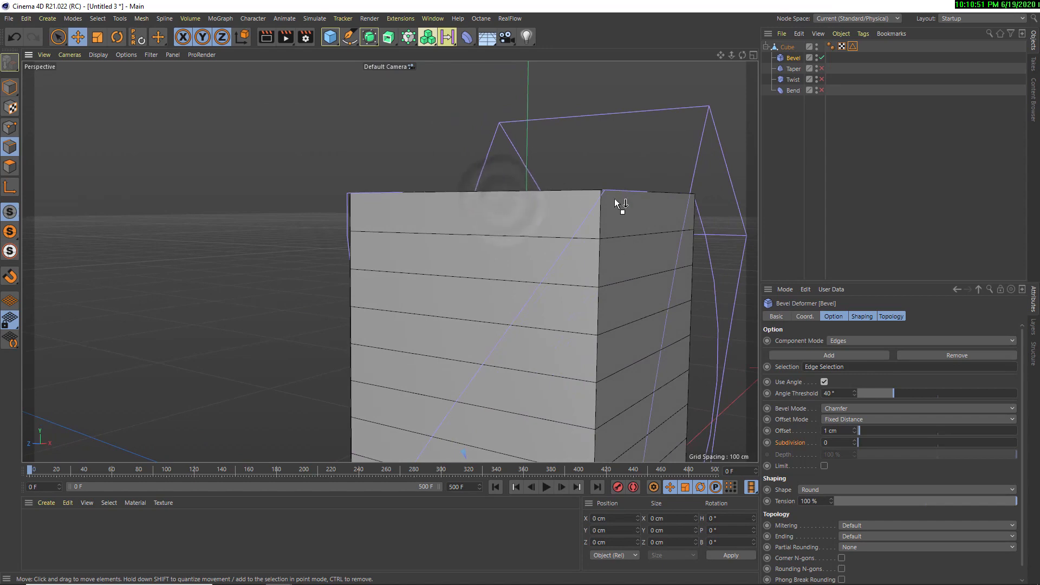
pyautogui.keyDown('alt'); pyautogui.moveTo(653, 236); pyautogui.dragTo(444, 239); pyautogui.keyUp('alt')
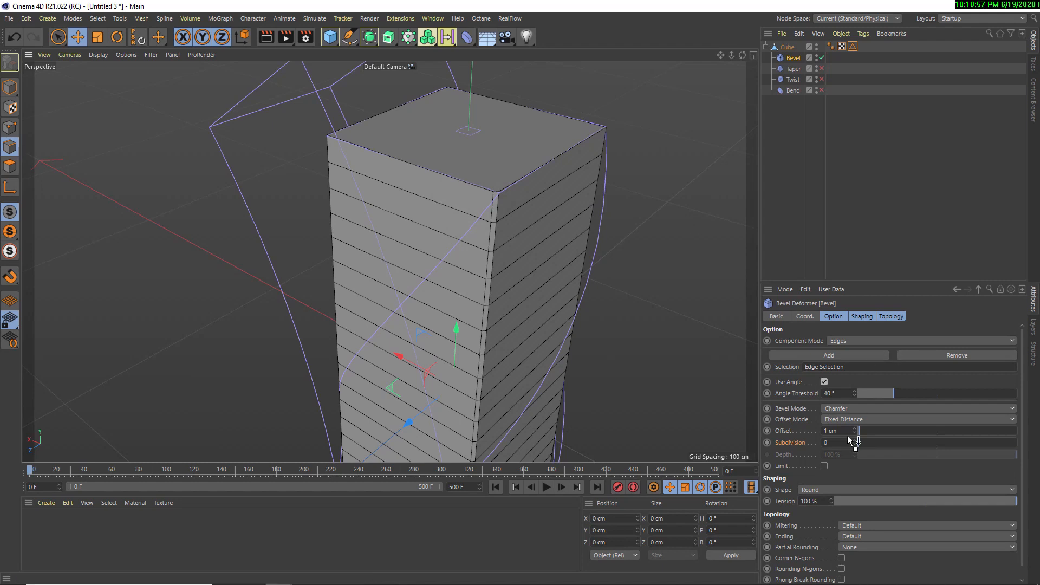
pyautogui.moveTo(862, 444); pyautogui.dragTo(893, 432)
pyautogui.keyDown('alt'); pyautogui.moveTo(559, 247); pyautogui.dragTo(584, 229); pyautogui.keyUp('alt')
# Re-enable the Taper, Twist and Bend deformers and view the combined deformation around the cube
pyautogui.click(821, 69)
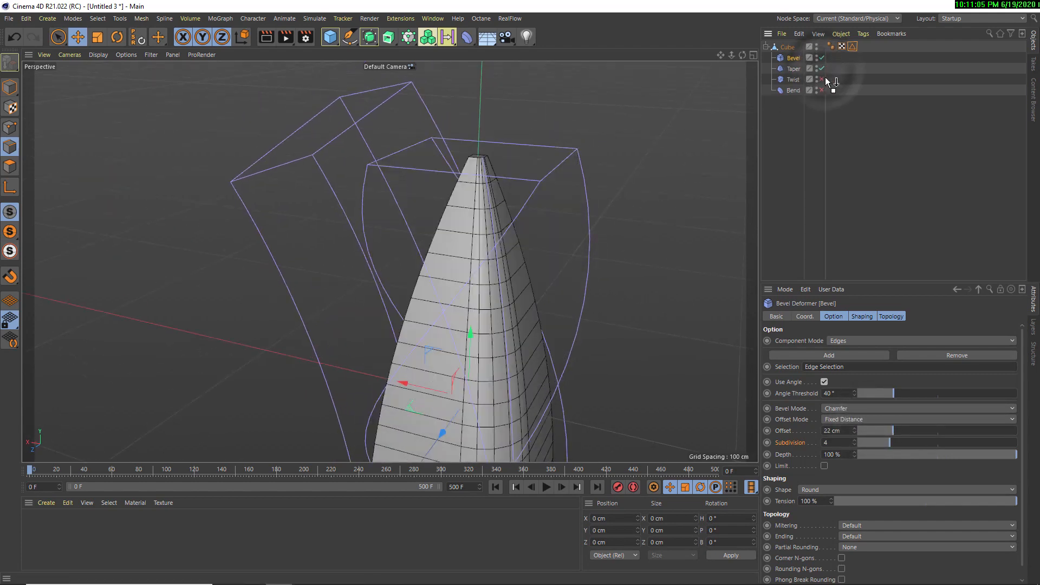
pyautogui.click(822, 79)
pyautogui.click(822, 90)
pyautogui.moveTo(621, 238)
pyautogui.keyDown('alt'); pyautogui.mouseDown()
pyautogui.moveTo(437, 294)
pyautogui.moveTo(279, 284)
pyautogui.moveTo(386, 267)
pyautogui.moveTo(351, 256)
pyautogui.moveTo(264, 258)
pyautogui.moveTo(501, 268)
pyautogui.moveTo(619, 236)
pyautogui.mouseUp(); pyautogui.keyUp('alt')
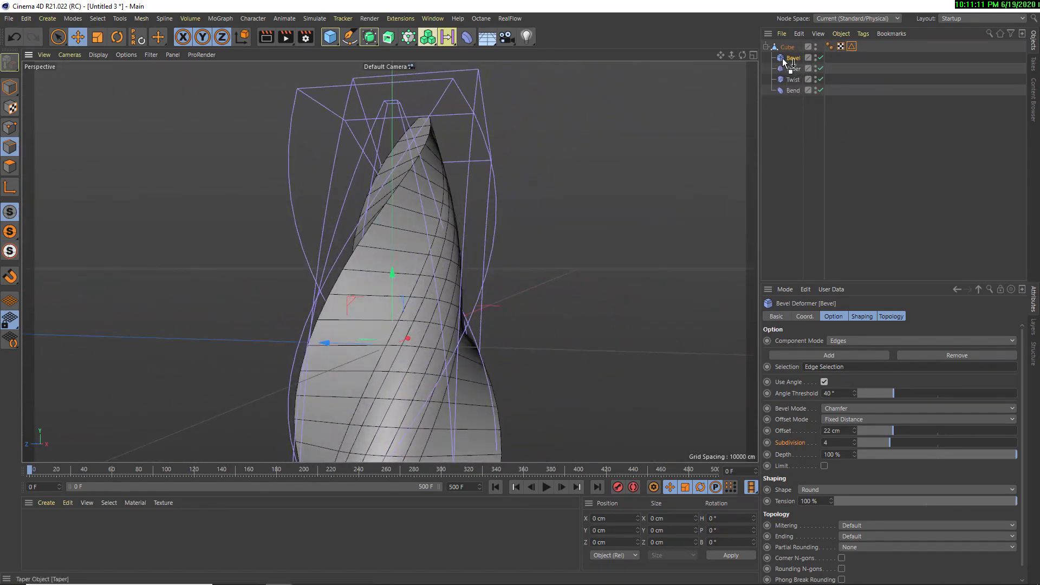
# Delete the cube together with its Bevel, Taper, Twist and Bend deformers
pyautogui.click(463, 35)
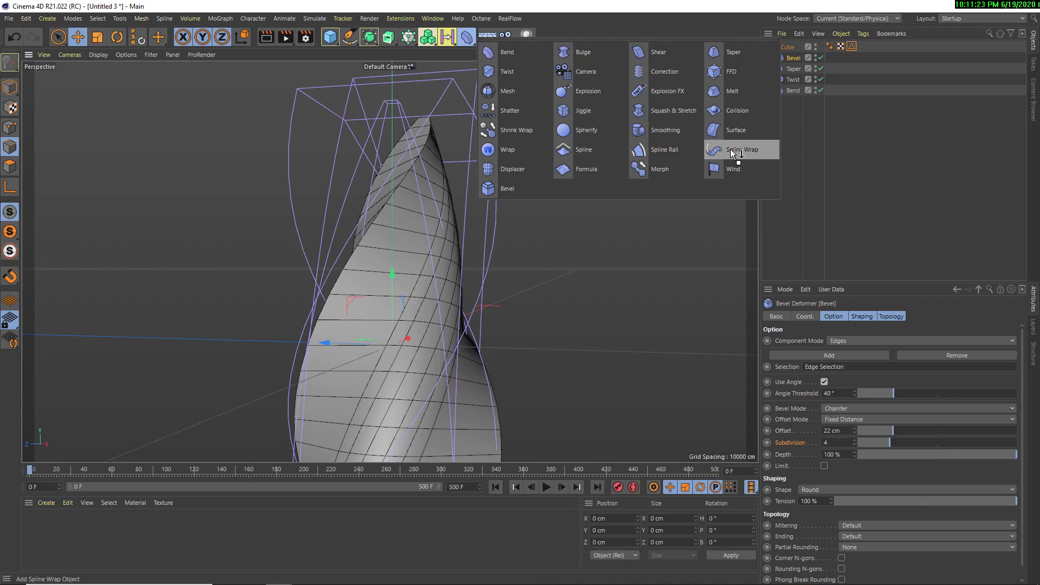
pyautogui.click(780, 223)
pyautogui.moveTo(778, 216); pyautogui.dragTo(739, 3)
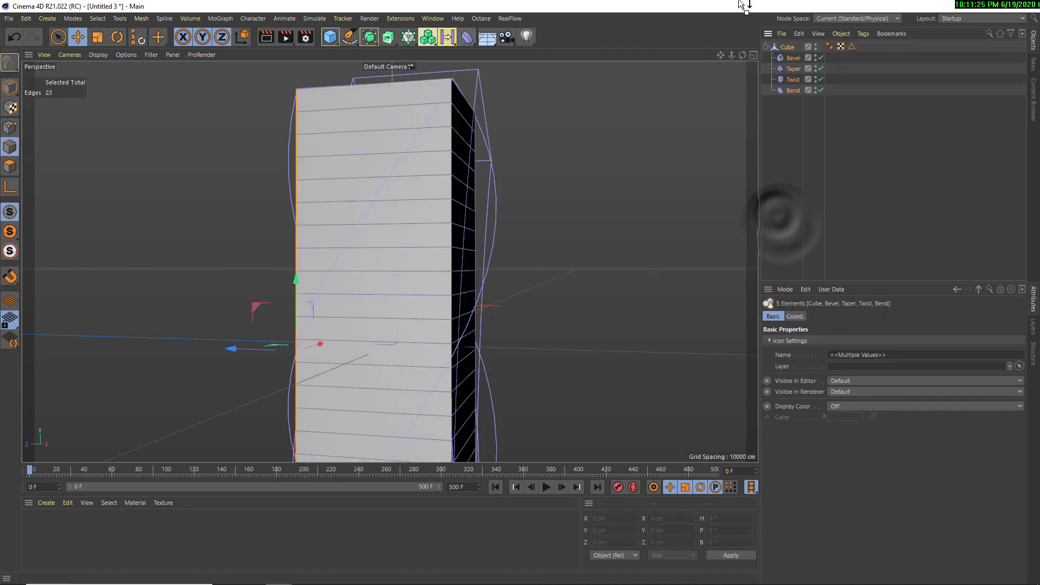
pyautogui.press('Delete')
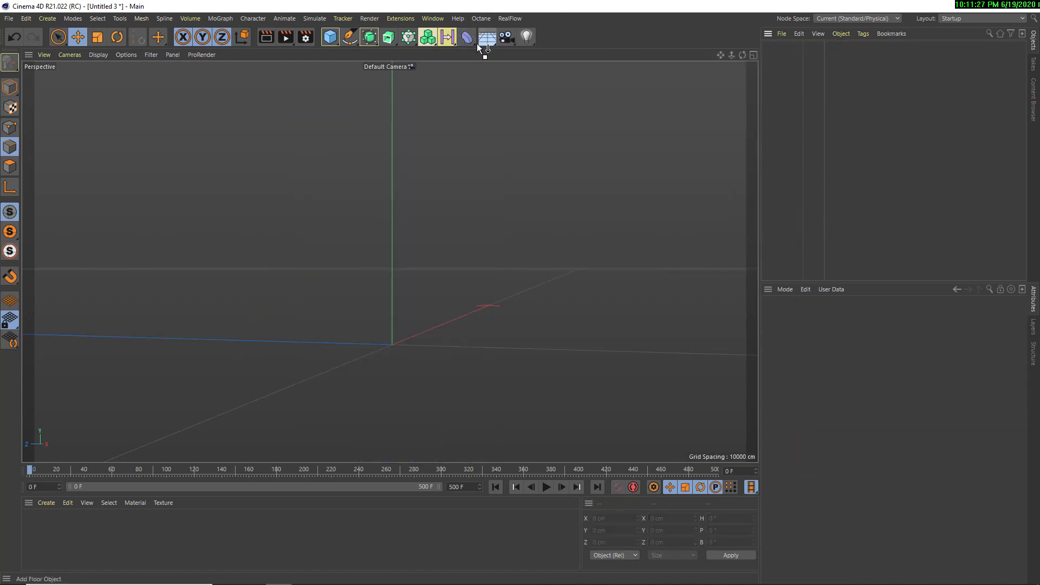
# Draw a freehand wavy spline with two humps across the ground grid using the Sketch spline tool
pyautogui.click(344, 41)
pyautogui.keyDown('alt'); pyautogui.moveTo(387, 176); pyautogui.dragTo(379, 244); pyautogui.keyUp('alt')
pyautogui.click(356, 40)
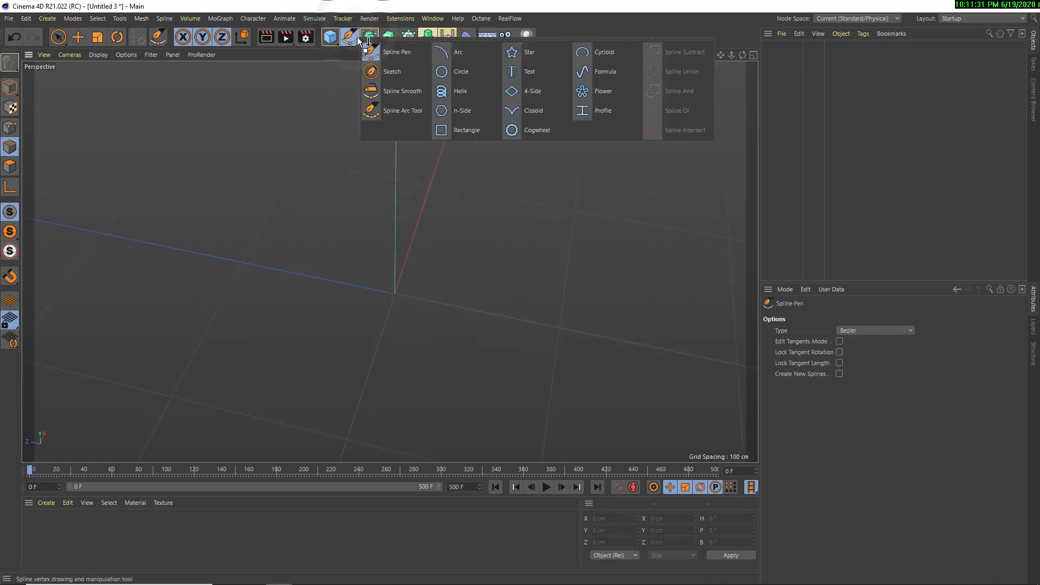
pyautogui.click(390, 73)
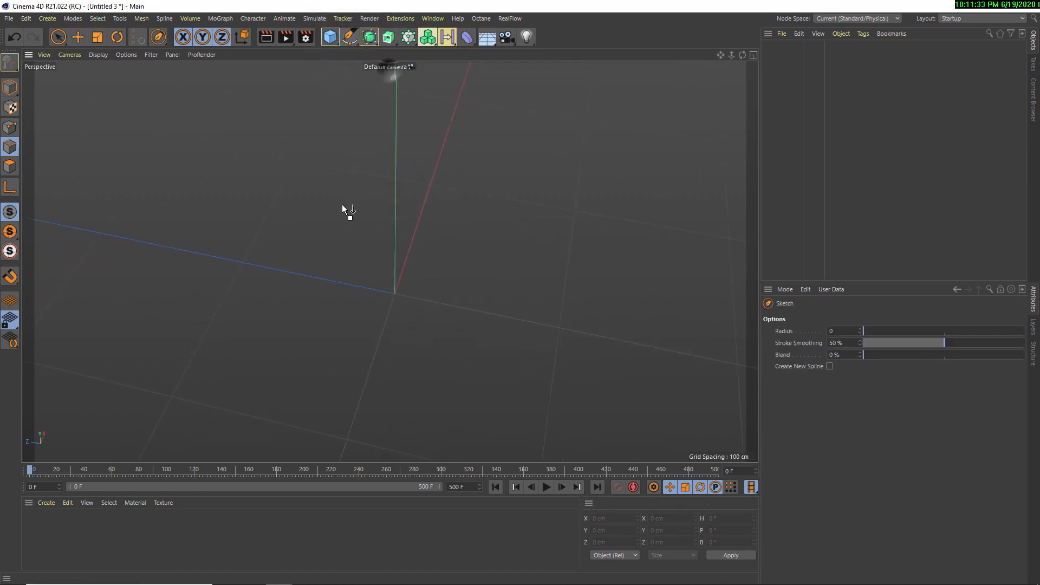
pyautogui.keyDown('alt'); pyautogui.moveTo(345, 212); pyautogui.dragTo(388, 210); pyautogui.keyUp('alt')
pyautogui.moveTo(90, 294)
pyautogui.mouseDown()
pyautogui.moveTo(153, 227)
pyautogui.moveTo(279, 272)
pyautogui.moveTo(307, 340)
pyautogui.mouseUp()
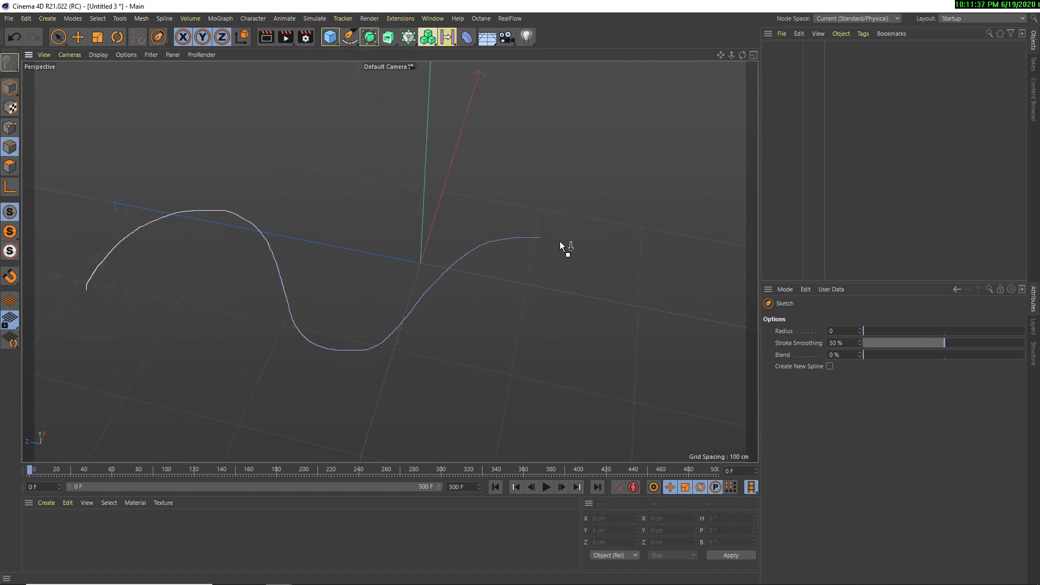
pyautogui.moveTo(564, 247); pyautogui.dragTo(764, 311)
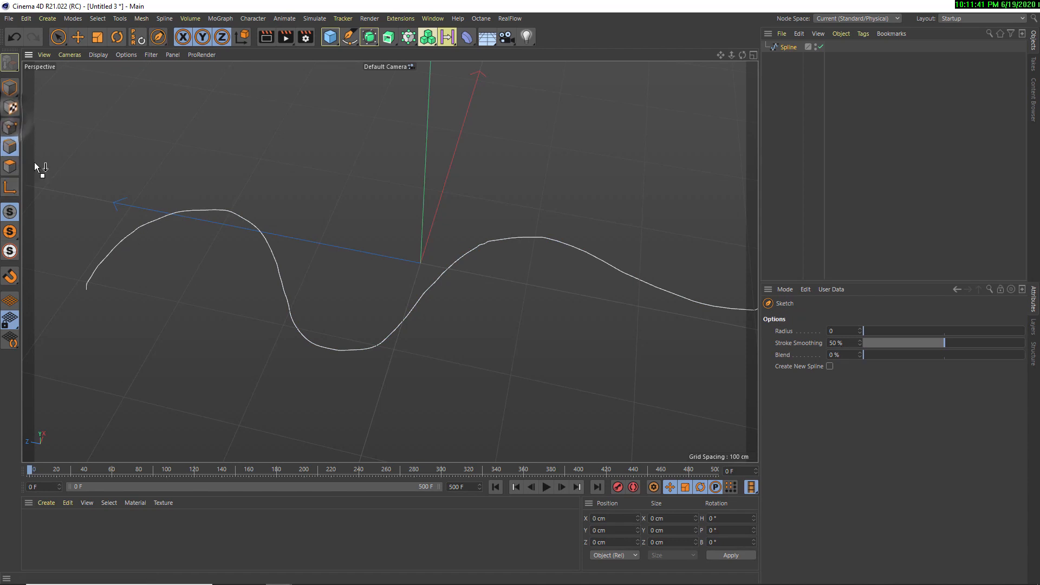
# Switch to point editing and apply soft interpolation to all the points of the sketched spline
pyautogui.click(10, 128)
pyautogui.rightClick(239, 217)
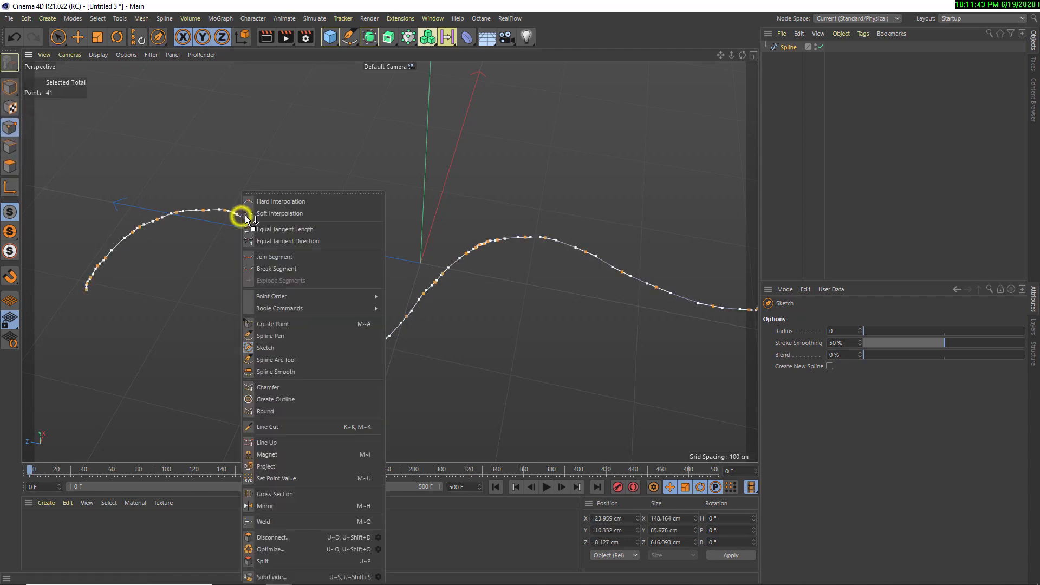
pyautogui.click(327, 212)
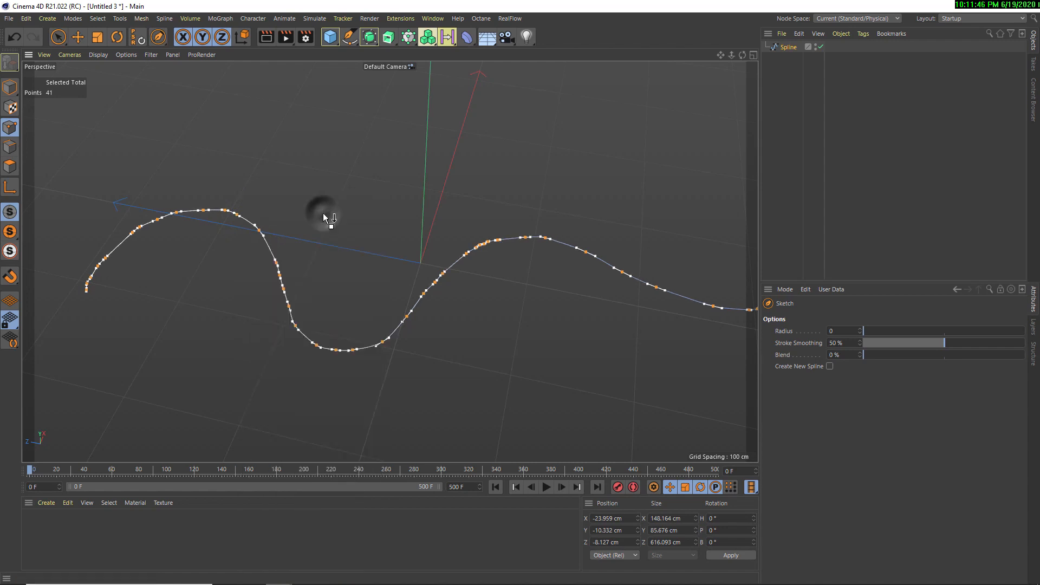
# Smooth the wavy spline along its humps and dip with Spline Smooth, and return to model mode with the Move tool
pyautogui.rightClick(287, 299)
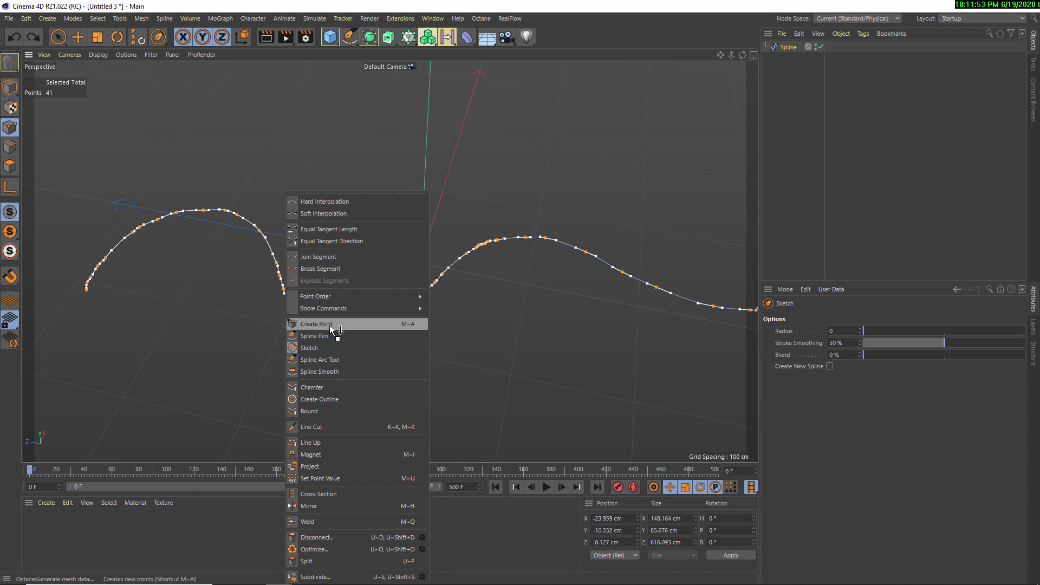
pyautogui.click(315, 371)
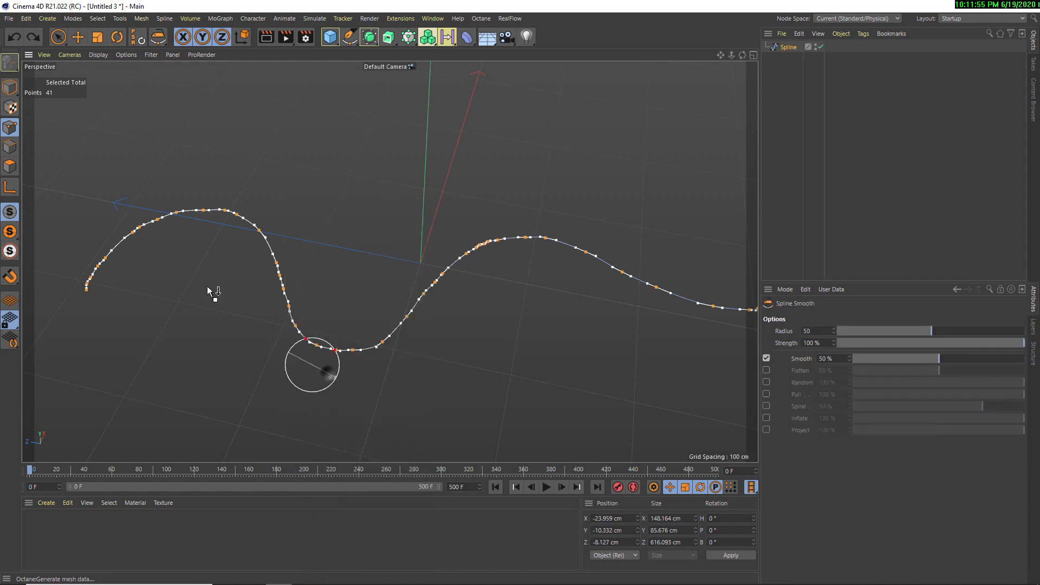
pyautogui.moveTo(186, 232)
pyautogui.mouseDown()
pyautogui.moveTo(221, 216)
pyautogui.moveTo(77, 298)
pyautogui.moveTo(205, 227)
pyautogui.moveTo(357, 342)
pyautogui.mouseUp()
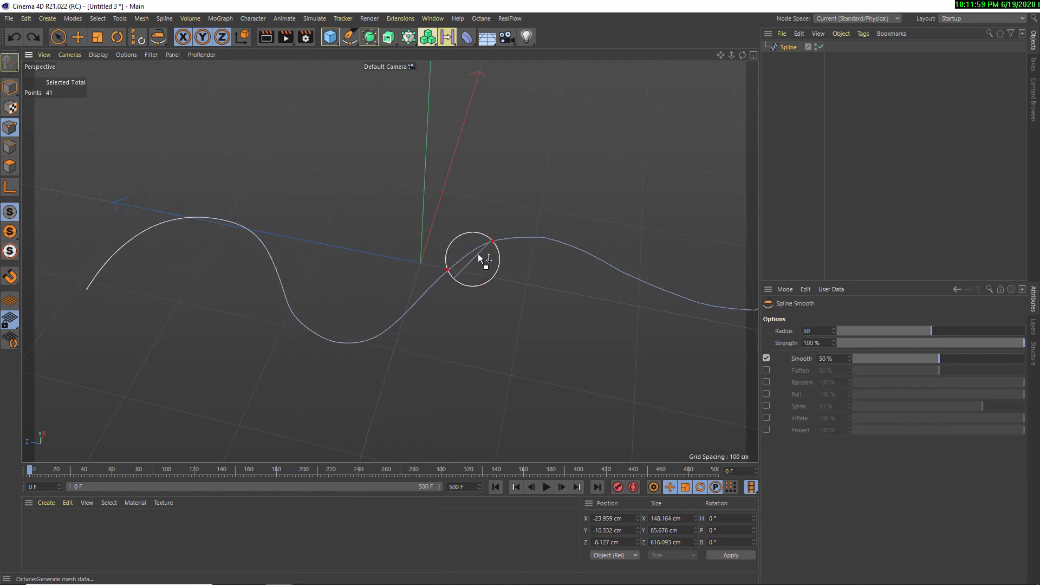
pyautogui.moveTo(522, 243)
pyautogui.mouseDown()
pyautogui.moveTo(753, 295)
pyautogui.moveTo(511, 232)
pyautogui.mouseUp()
pyautogui.click(78, 36)
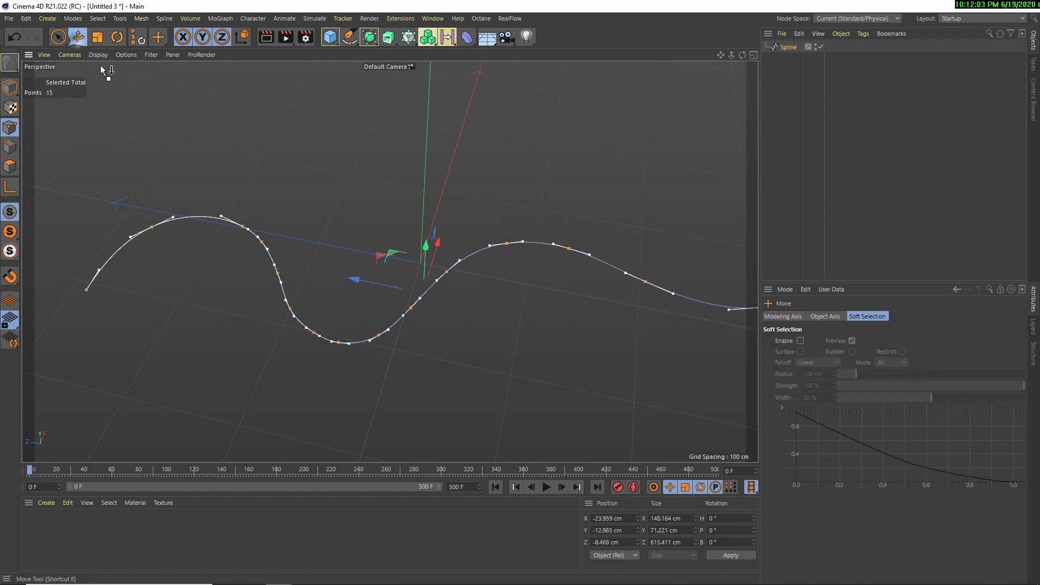
pyautogui.click(221, 156)
pyautogui.click(10, 89)
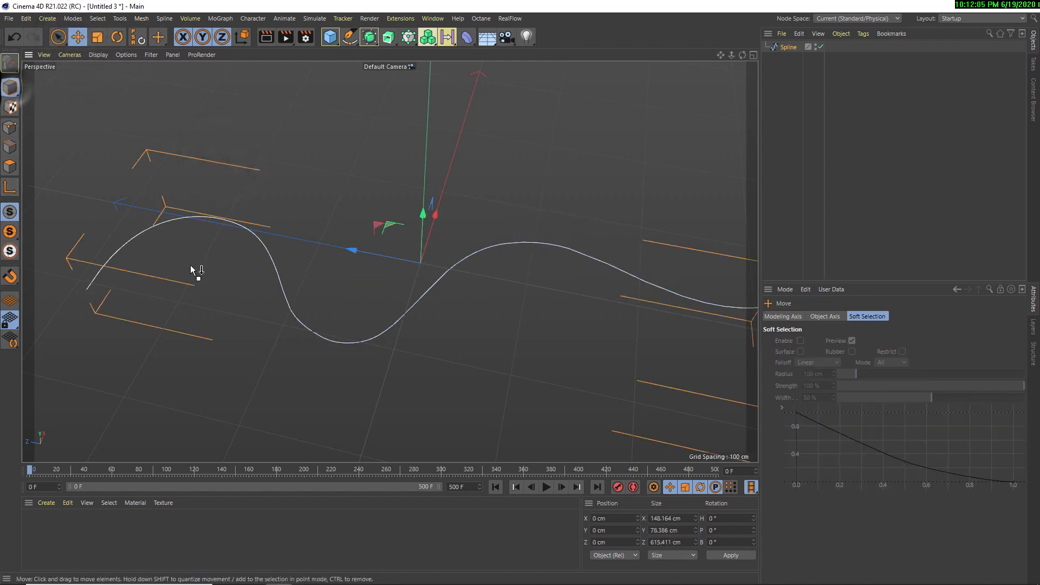
# Add a cylinder, shrink its radius to about 5.5 cm and set its height segments to 37
pyautogui.keyDown('alt'); pyautogui.moveTo(180, 265); pyautogui.dragTo(105, 398); pyautogui.keyUp('alt')
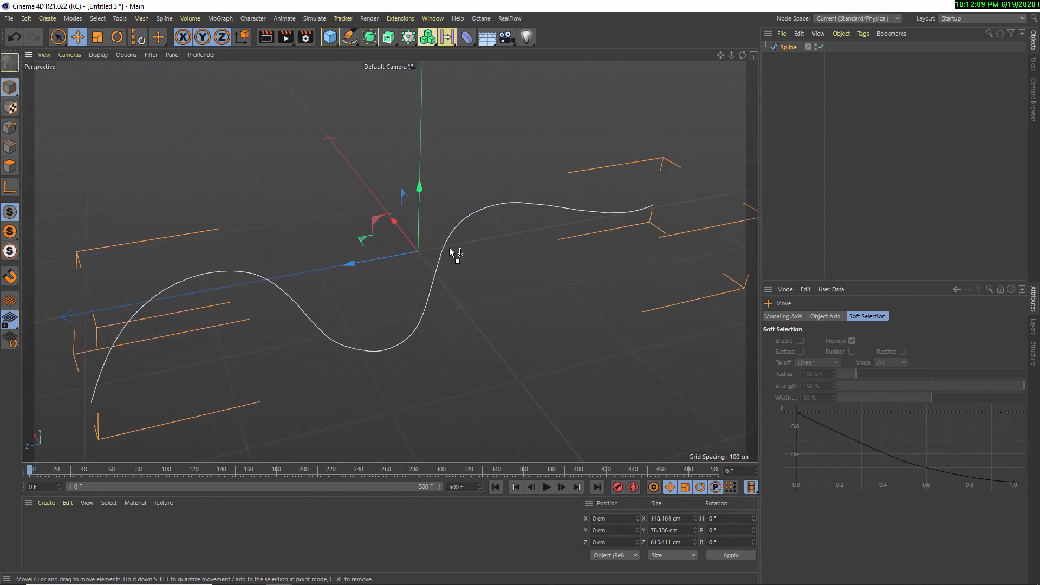
pyautogui.keyDown('alt'); pyautogui.moveTo(503, 246); pyautogui.dragTo(318, 298); pyautogui.keyUp('alt')
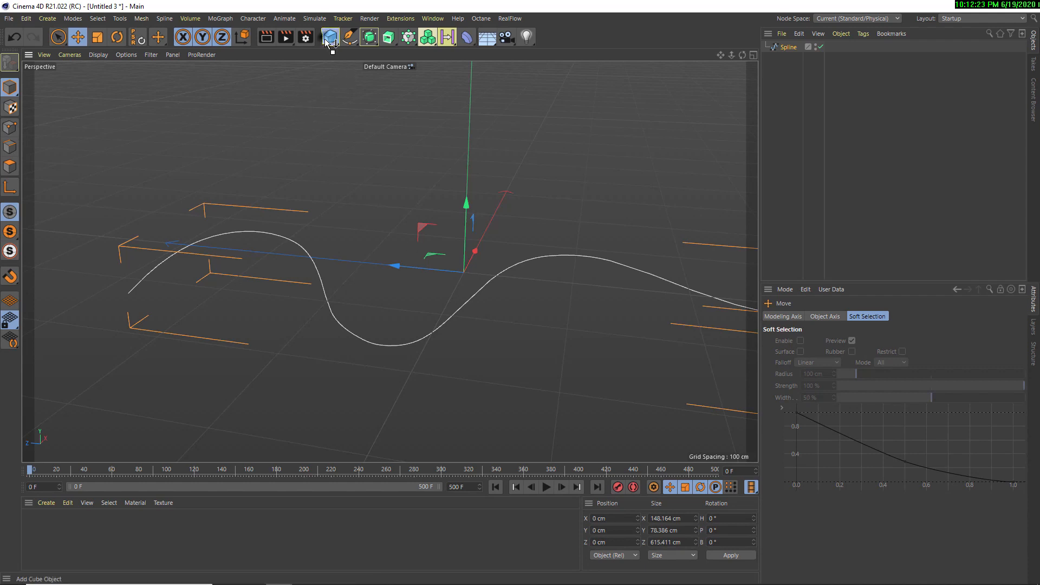
pyautogui.moveTo(330, 37); pyautogui.dragTo(511, 76)
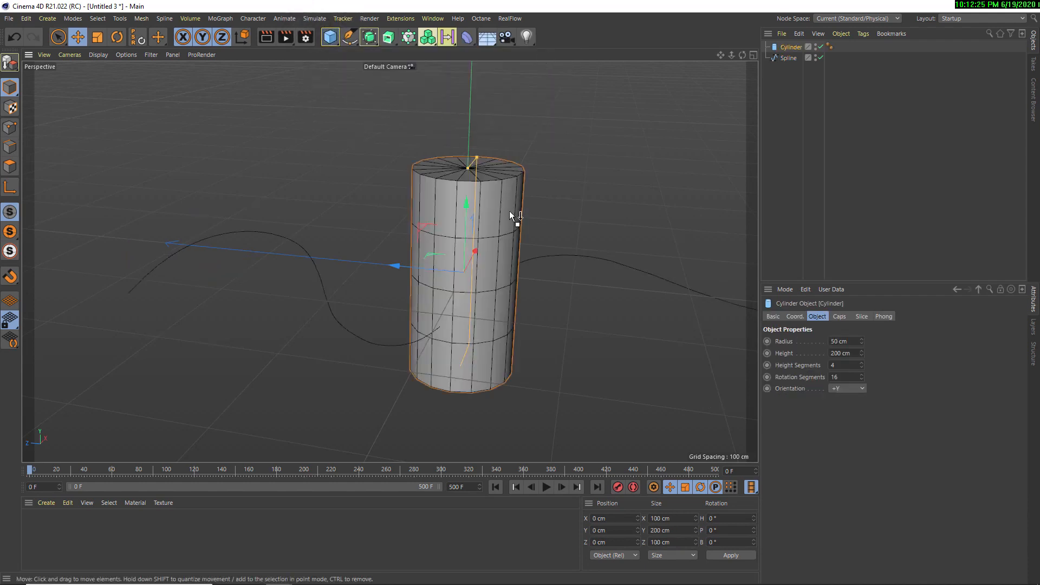
pyautogui.moveTo(475, 158); pyautogui.dragTo(470, 167)
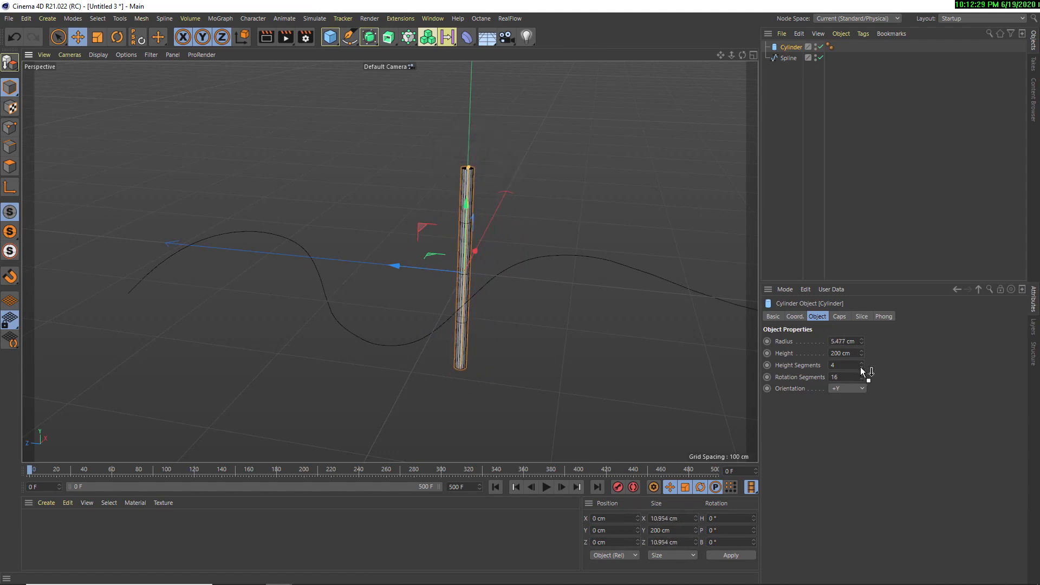
pyautogui.moveTo(860, 366); pyautogui.dragTo(840, 240)
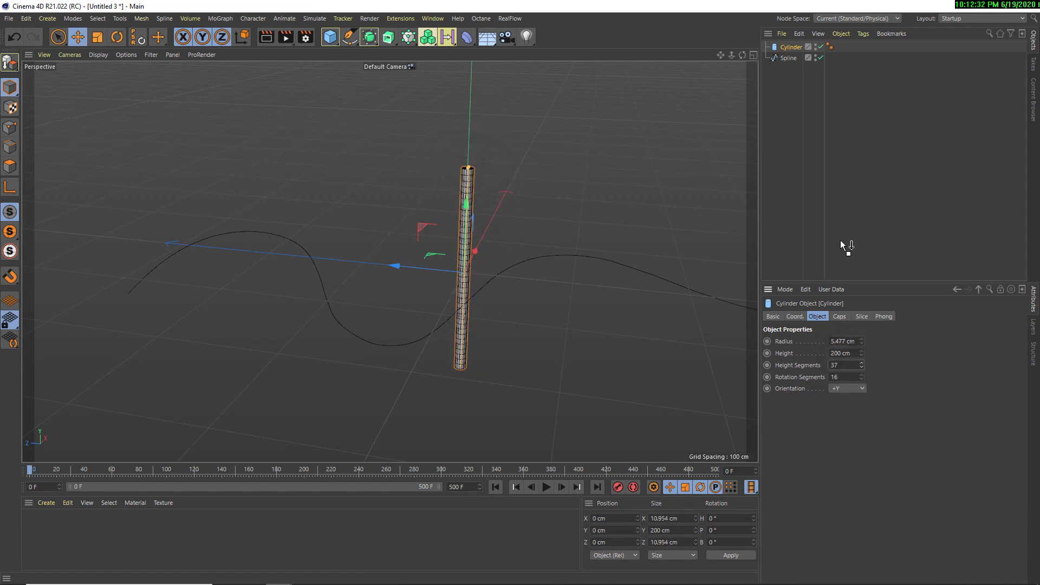
# Add a Spline Wrap deformer as a child of the cylinder and assign the sketched spline to it
pyautogui.click(469, 37)
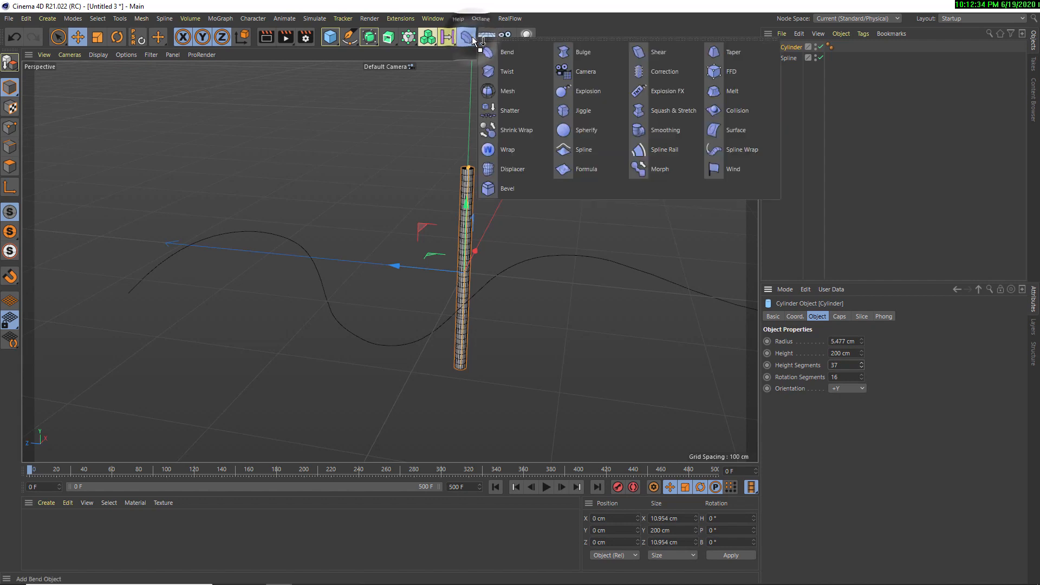
pyautogui.click(740, 149)
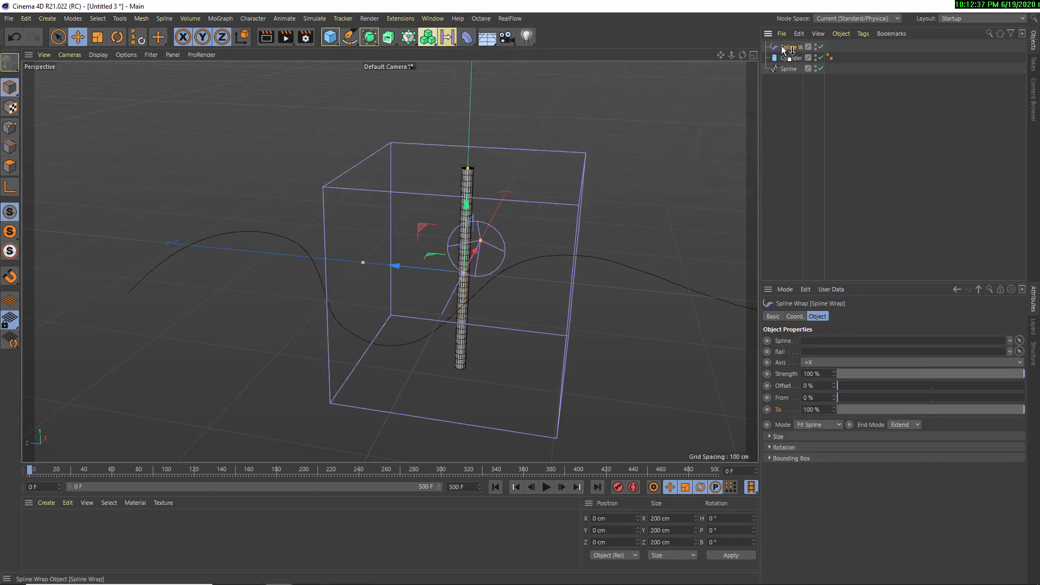
pyautogui.moveTo(785, 49); pyautogui.dragTo(792, 58)
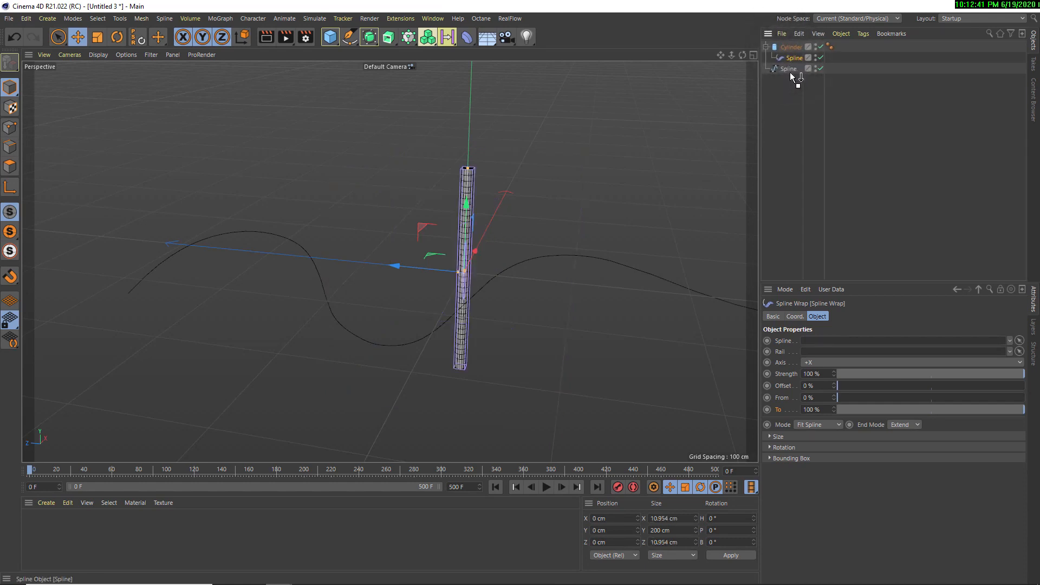
pyautogui.moveTo(788, 70); pyautogui.dragTo(817, 344)
pyautogui.keyDown('alt'); pyautogui.moveTo(578, 264); pyautogui.dragTo(558, 297); pyautogui.keyUp('alt')
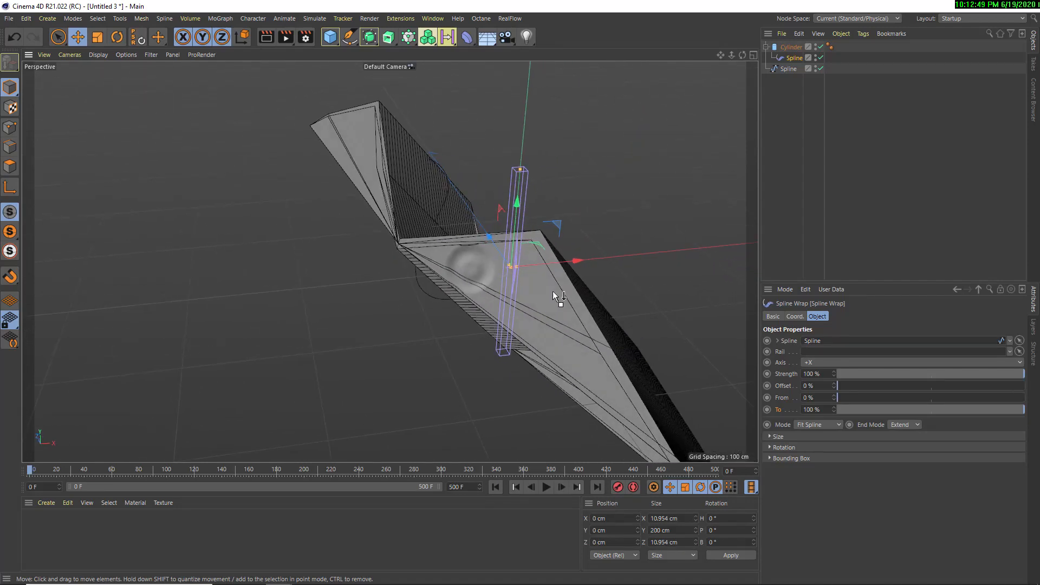
# Set the Spline Wrap's mode to Keep Length and its axis to +Y
pyautogui.click(823, 428)
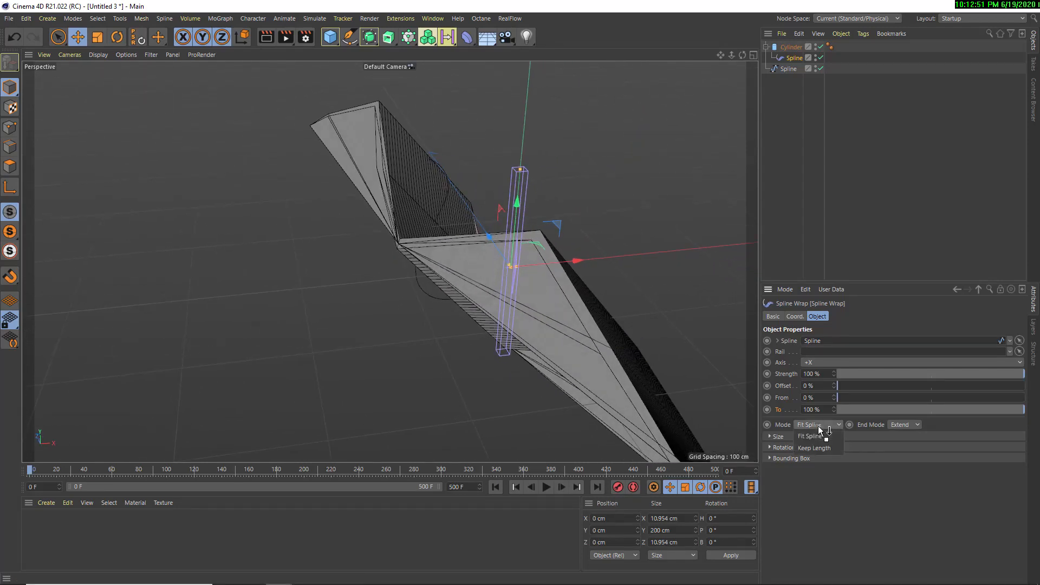
pyautogui.click(823, 449)
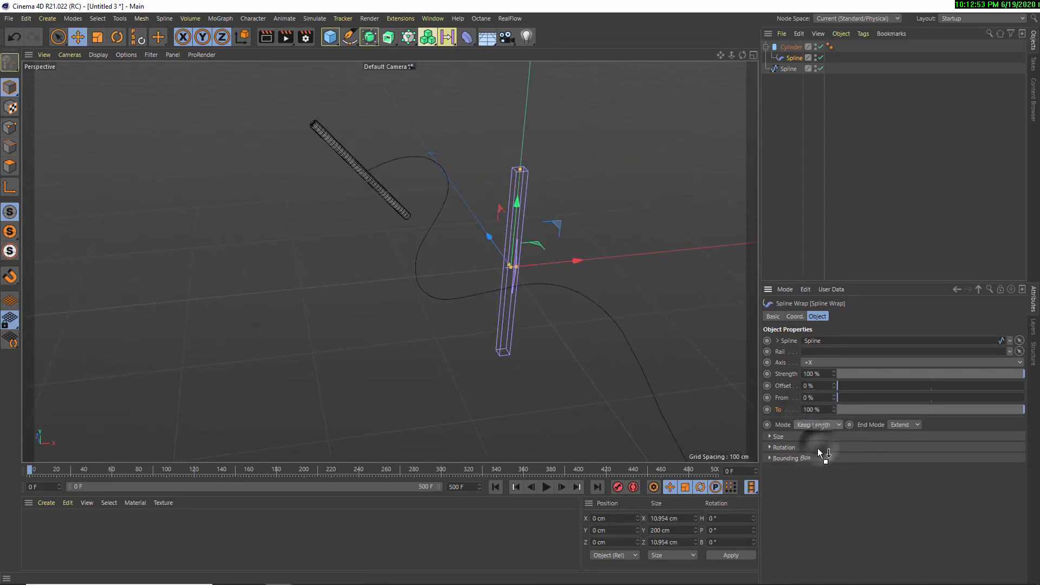
pyautogui.click(826, 364)
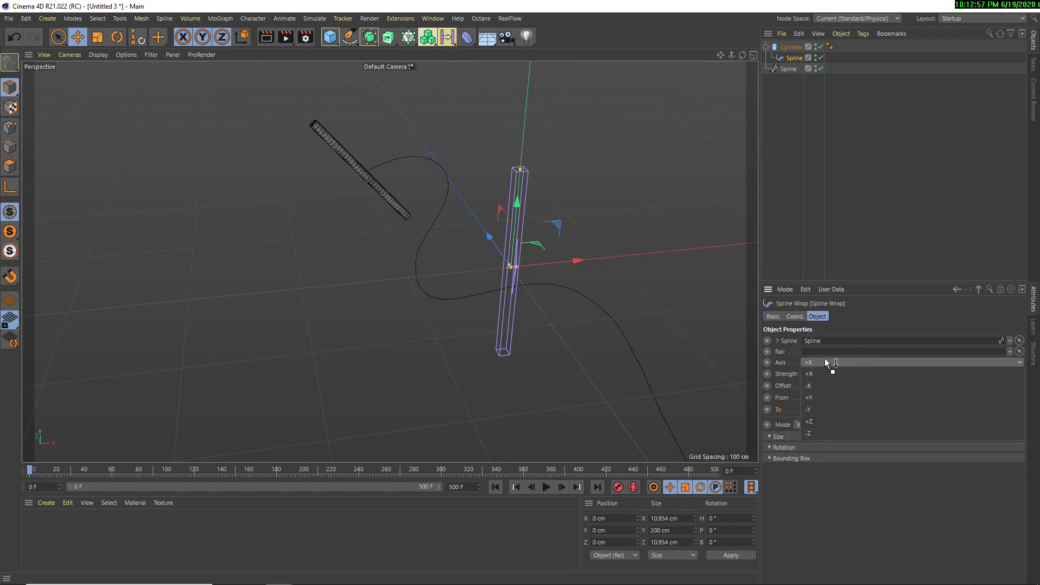
pyautogui.click(809, 422)
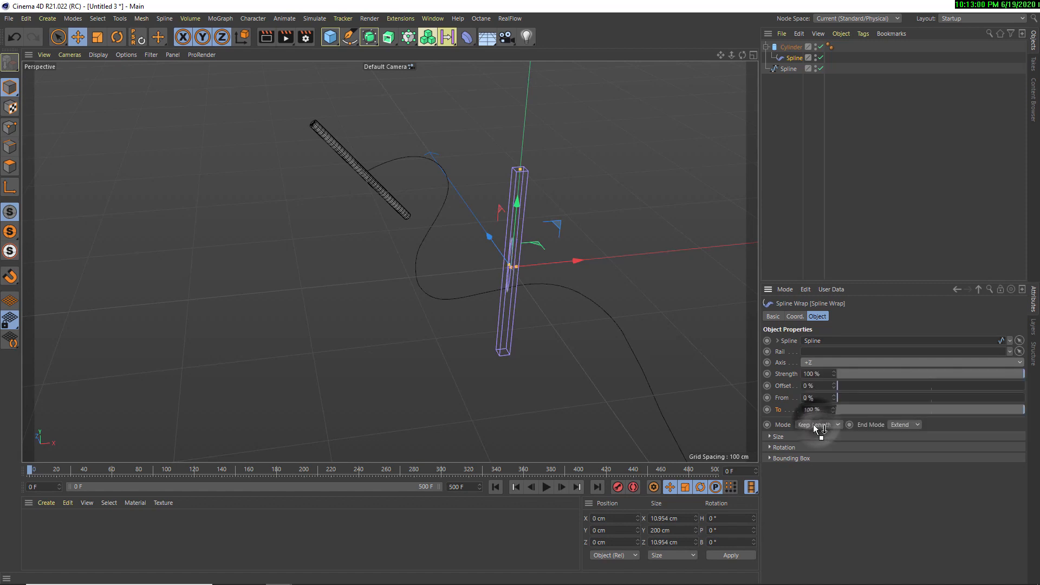
pyautogui.click(821, 366)
pyautogui.click(816, 396)
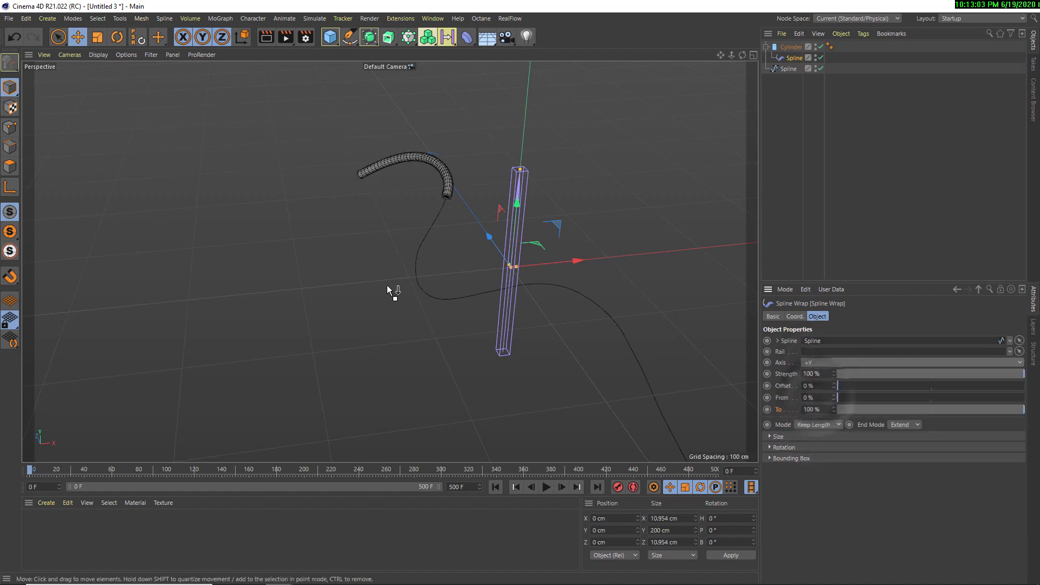
# Compare the Spline Wrap's Fit Spline and Keep Length modes on the cylinder, and try its From and Offset values along the curve
pyautogui.keyDown('alt'); pyautogui.moveTo(386, 284); pyautogui.dragTo(299, 289); pyautogui.keyUp('alt')
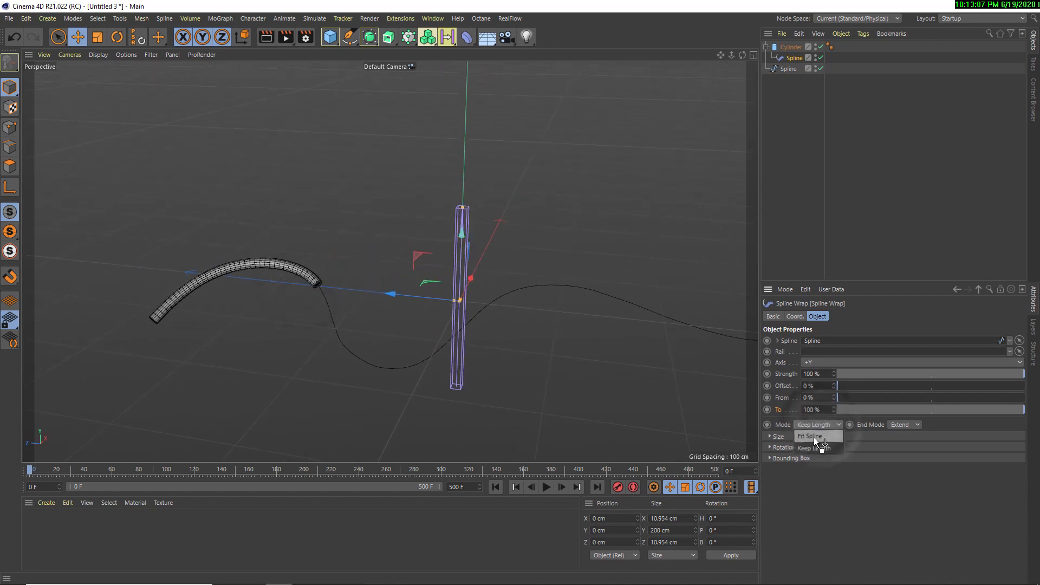
pyautogui.click(812, 436)
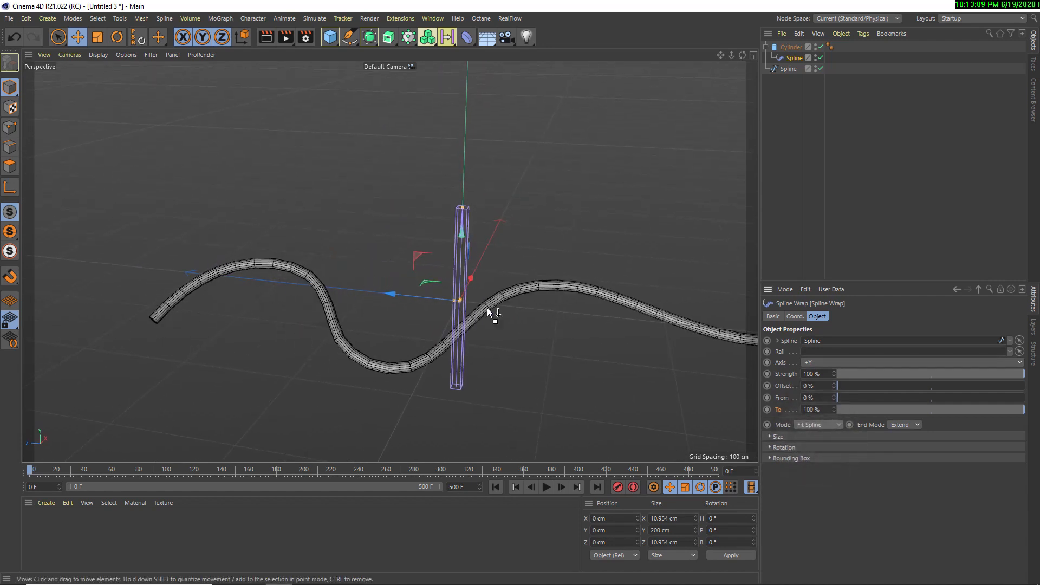
pyautogui.keyDown('alt'); pyautogui.moveTo(708, 334); pyautogui.dragTo(592, 338, button='middle'); pyautogui.keyUp('alt')
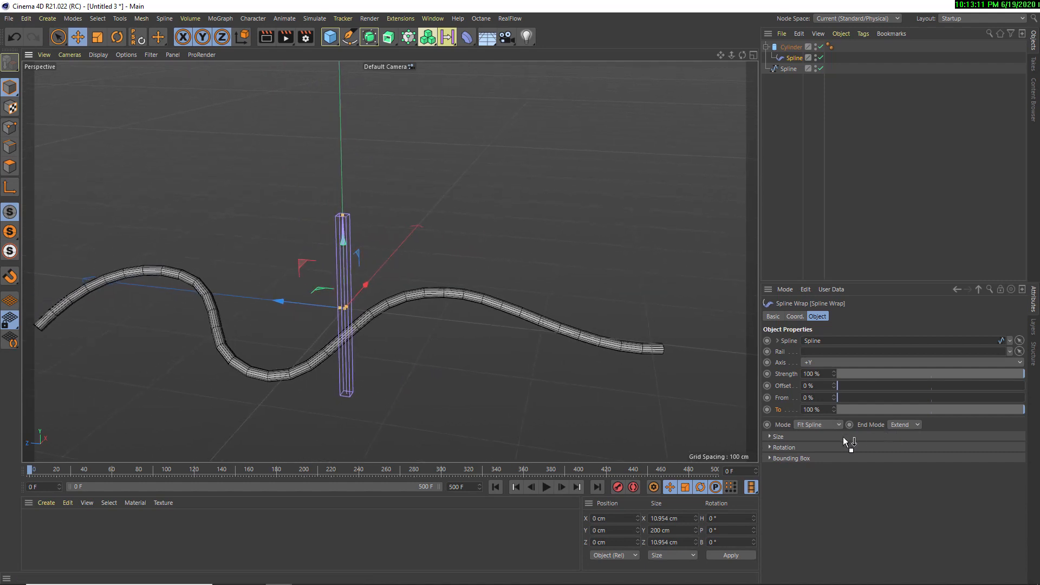
pyautogui.click(814, 448)
pyautogui.keyDown('alt'); pyautogui.moveTo(292, 377); pyautogui.dragTo(328, 284, button='middle'); pyautogui.keyUp('alt')
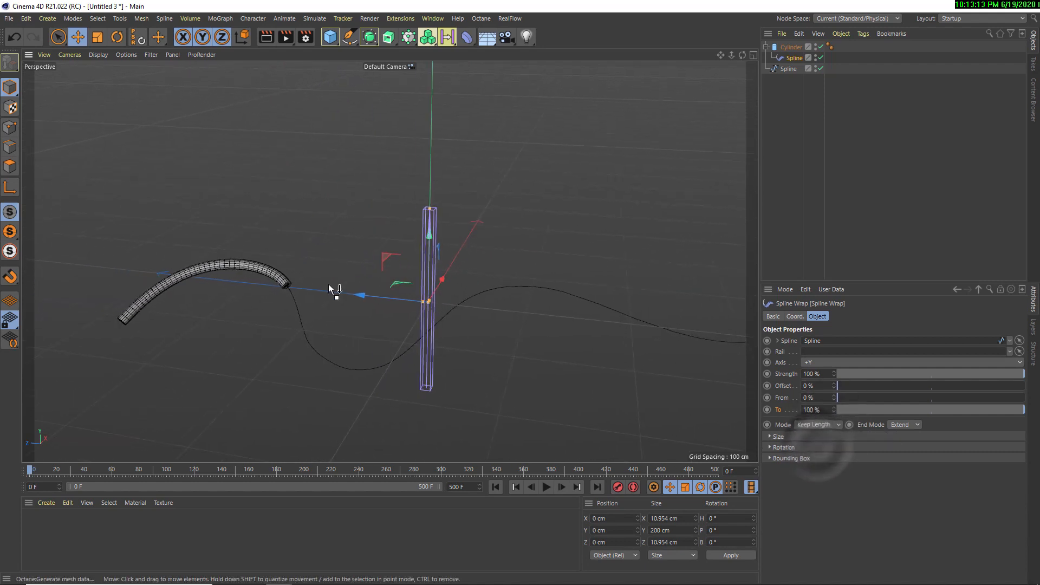
pyautogui.moveTo(838, 397); pyautogui.dragTo(803, 384)
pyautogui.keyDown('alt'); pyautogui.moveTo(381, 280); pyautogui.dragTo(395, 226); pyautogui.keyUp('alt')
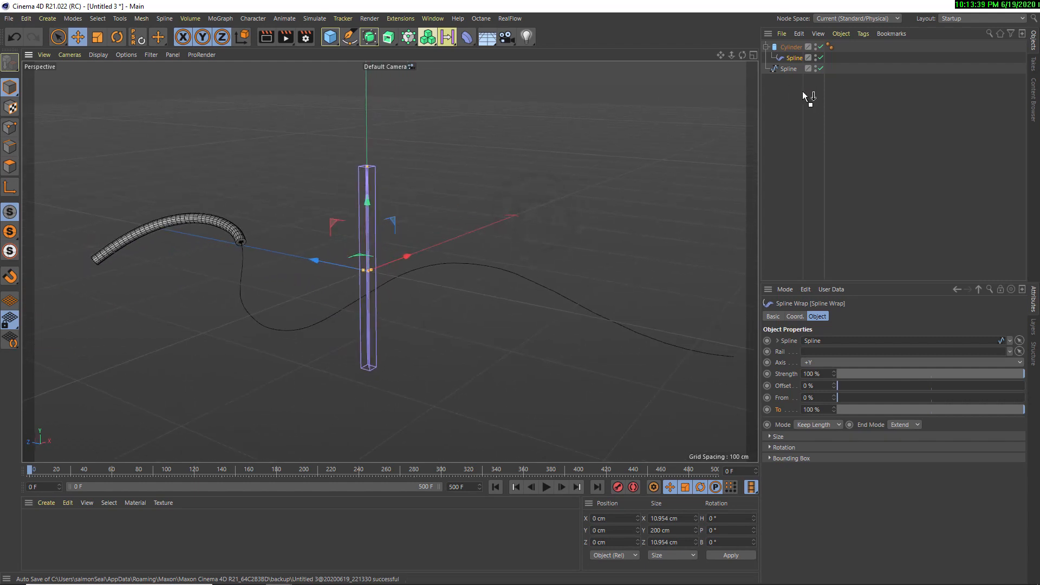
# Delete the cylinder, its Spline Wrap deformer and the wavy spline
pyautogui.moveTo(804, 95); pyautogui.dragTo(771, 51)
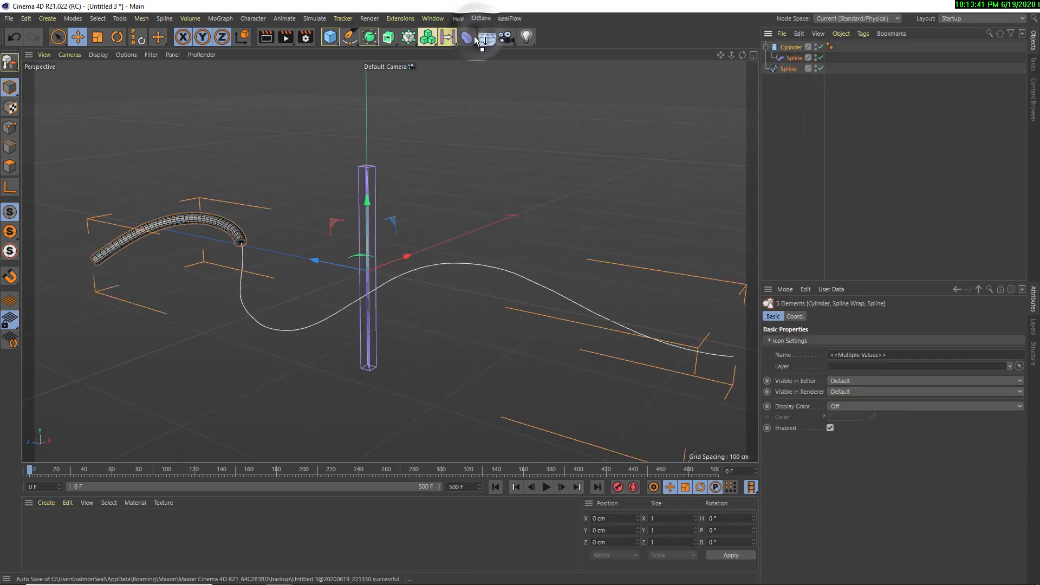
pyautogui.click(474, 37)
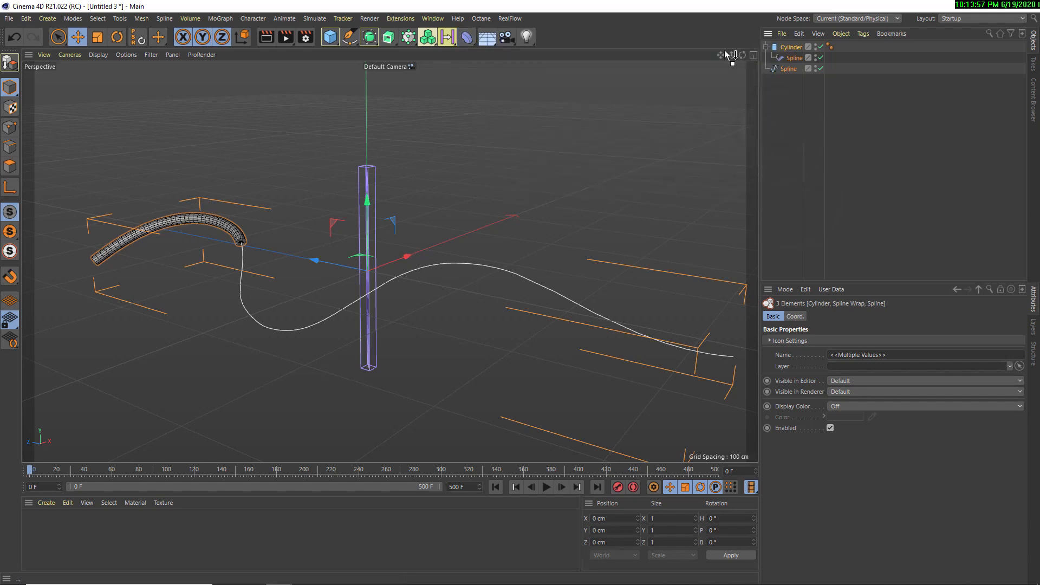
pyautogui.press('Delete')
# Add a cube and set its X and Z sizes to 90 cm
pyautogui.click(331, 38)
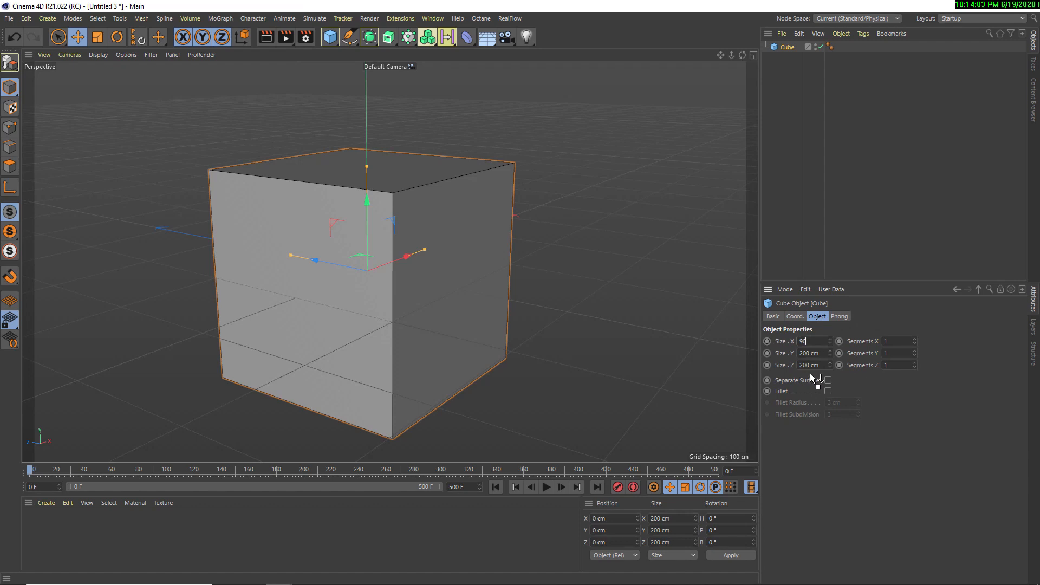
pyautogui.write('90')
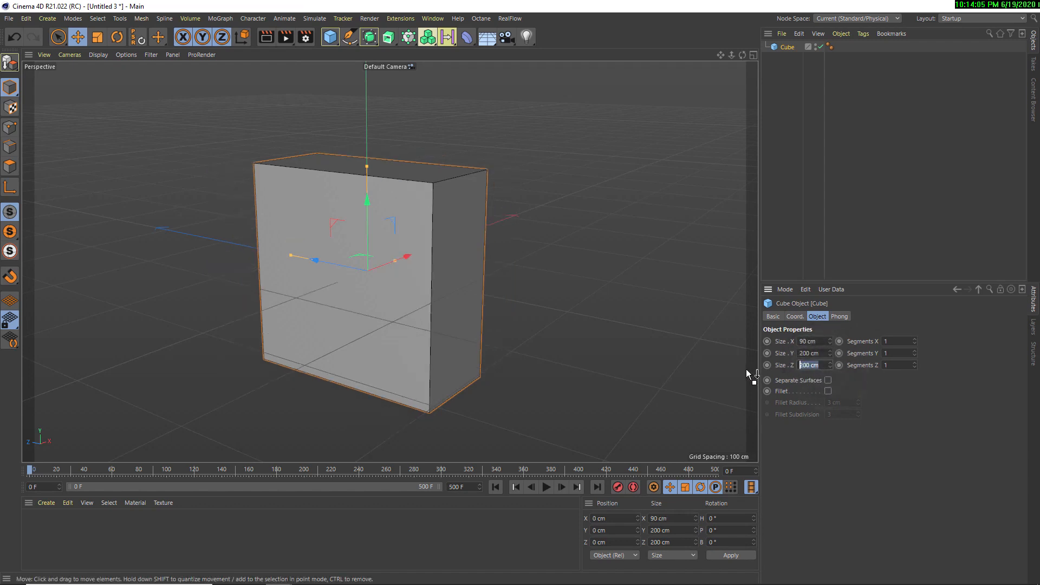
pyautogui.press('Return')
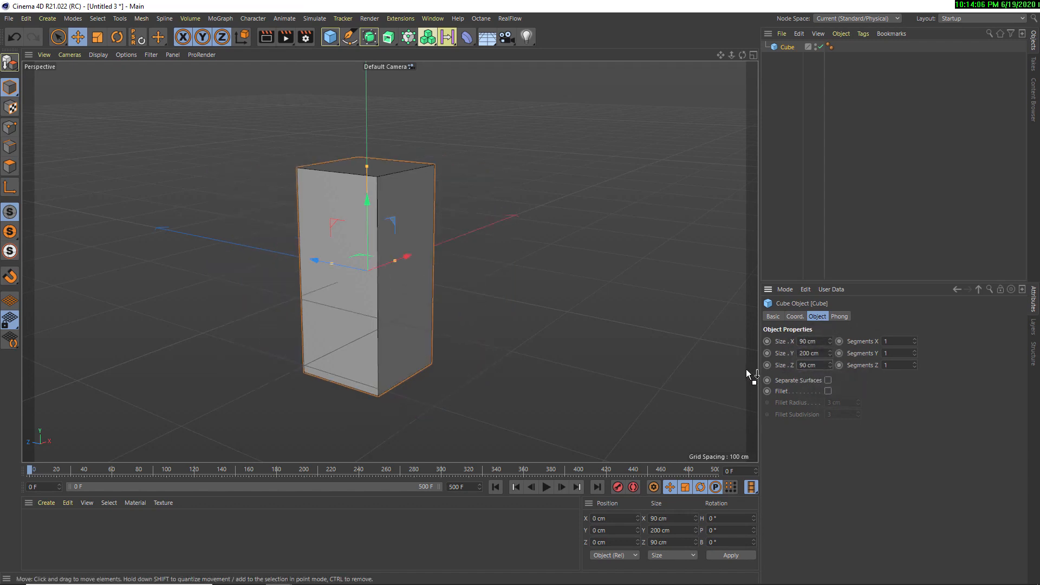
# Add a Bulge deformer as a child of the cube and fit it to the parent's size
pyautogui.click(465, 41)
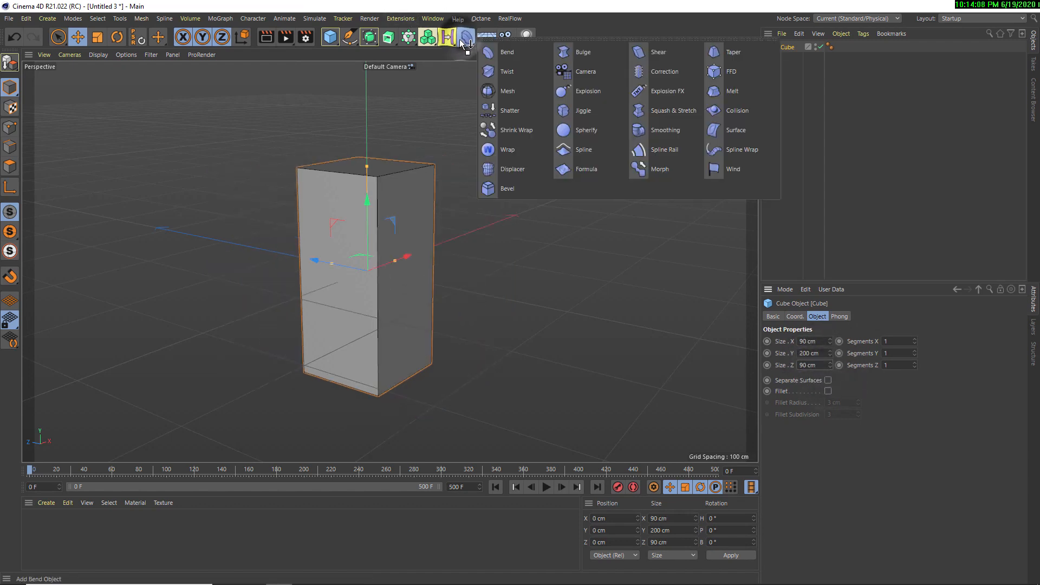
pyautogui.click(568, 54)
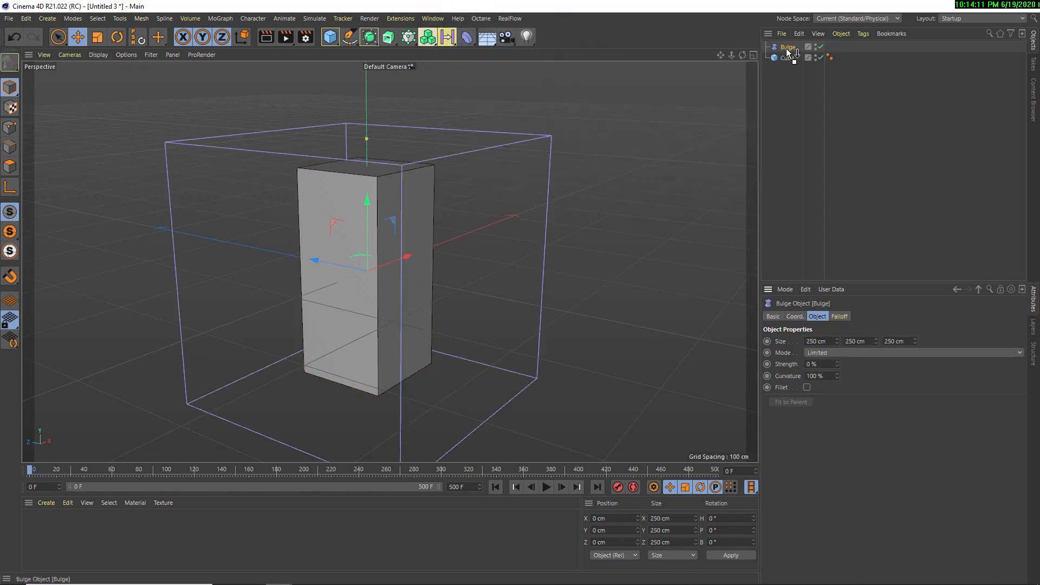
pyautogui.moveTo(792, 68); pyautogui.dragTo(792, 49)
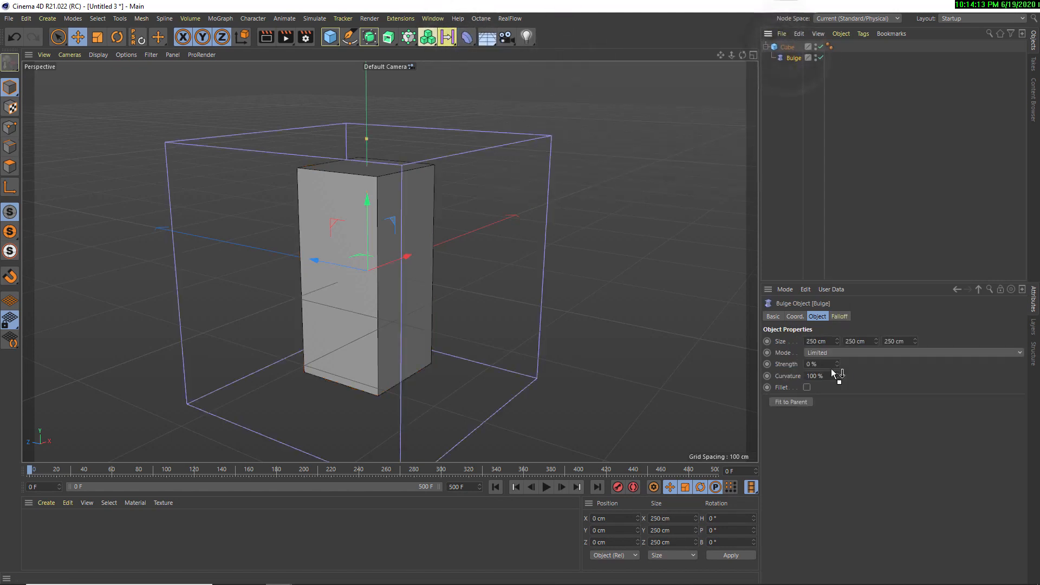
pyautogui.click(801, 402)
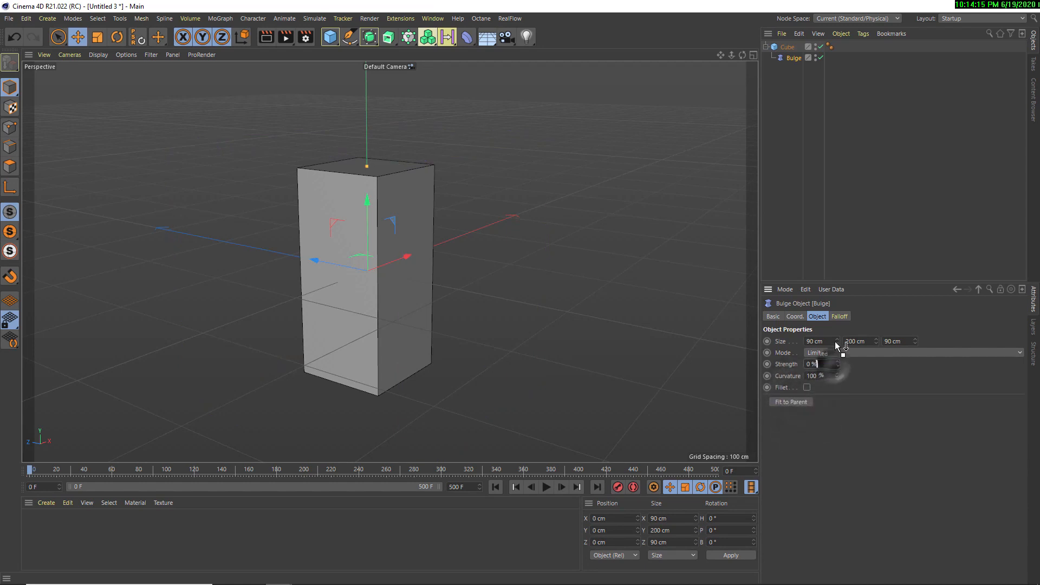
# Subdivide the cube into 8 segments along X, 15 along Y and 10 along Z
pyautogui.click(786, 47)
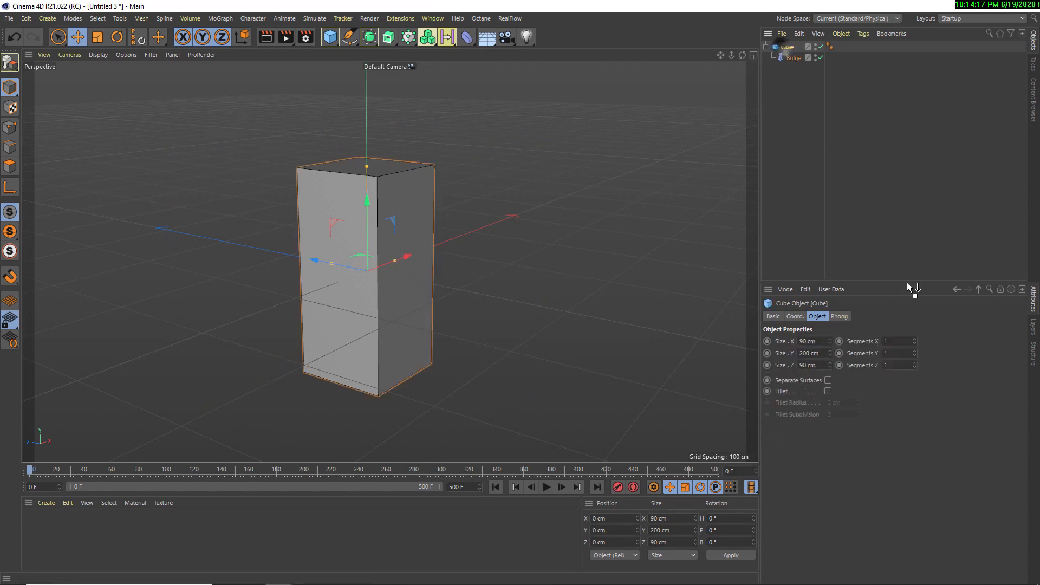
pyautogui.moveTo(914, 342); pyautogui.dragTo(921, 371)
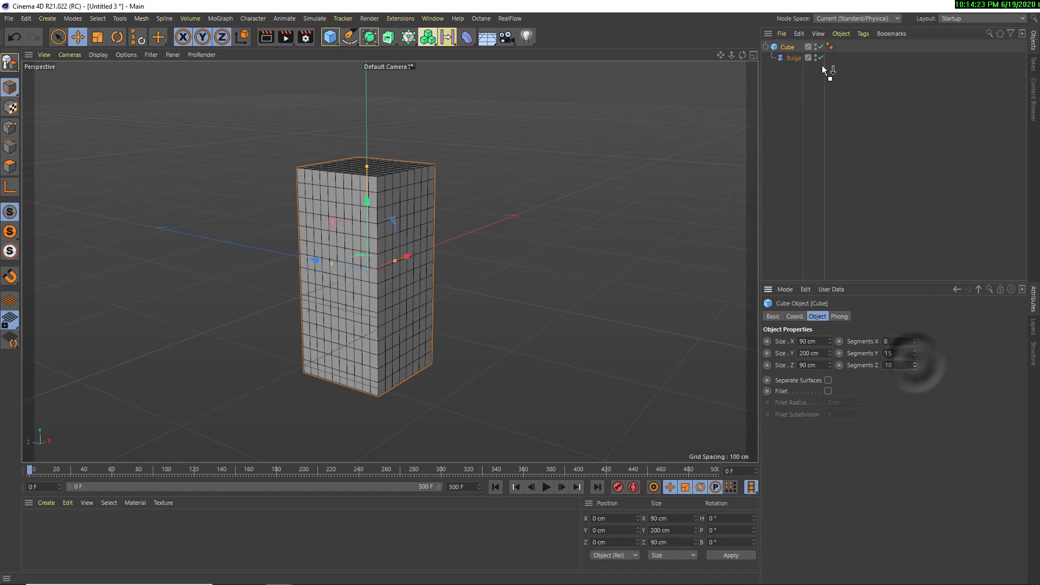
# Set the Bulge deformer's strength to 86% and curvature to 240% with Fillet enabled
pyautogui.click(793, 58)
pyautogui.moveTo(836, 365); pyautogui.dragTo(838, 381)
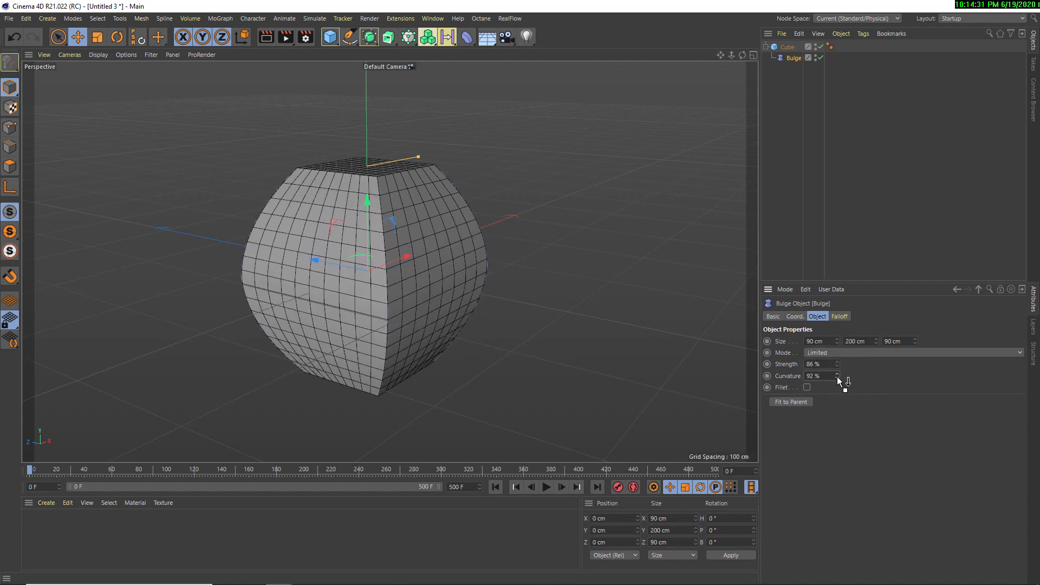
pyautogui.click(807, 388)
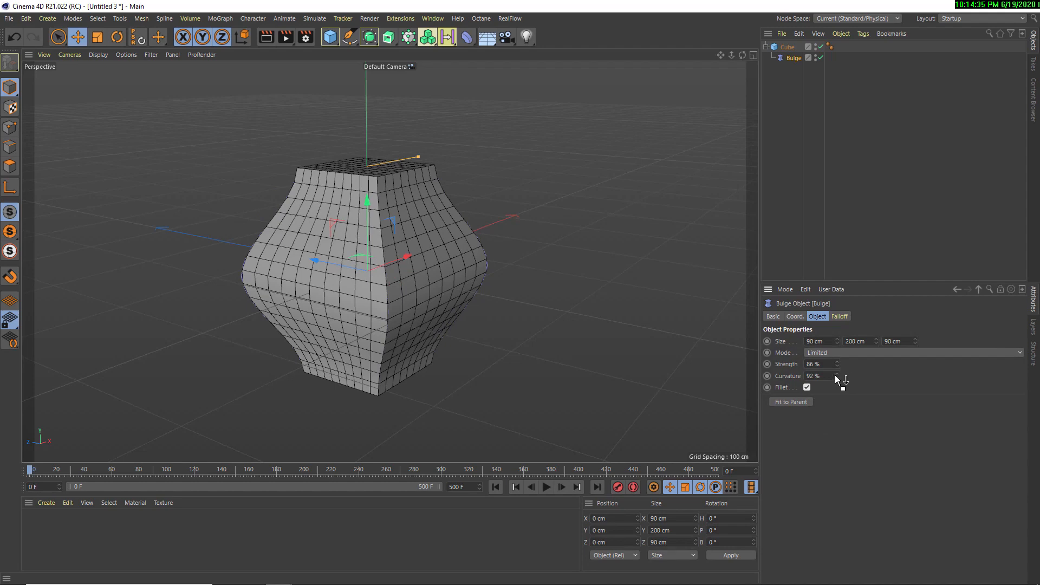
pyautogui.moveTo(838, 378); pyautogui.dragTo(838, 380)
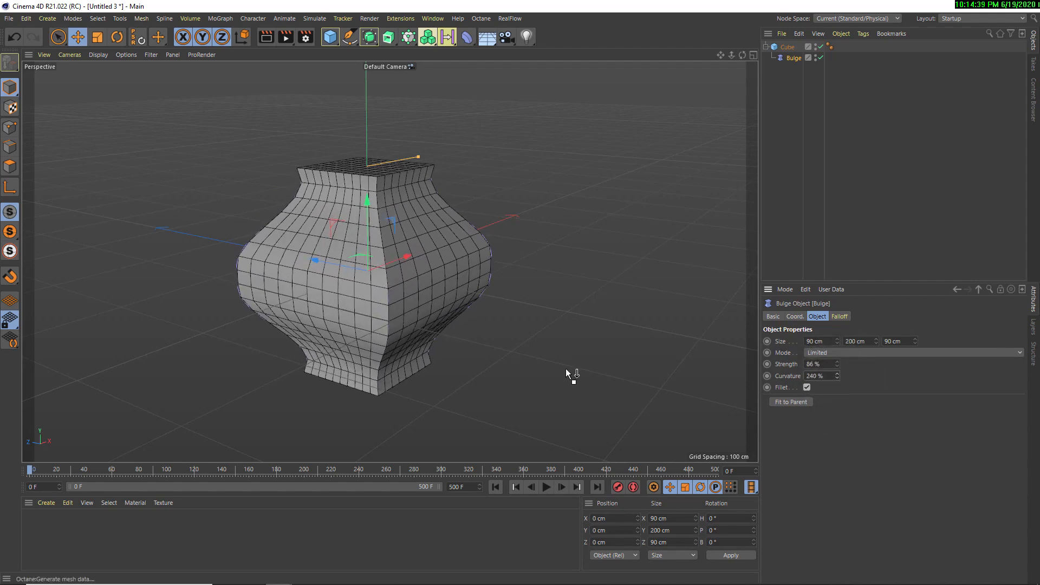
# Examine the bulged cube's profile up close and from several angles
pyautogui.keyDown('alt'); pyautogui.moveTo(567, 374); pyautogui.dragTo(424, 347); pyautogui.keyUp('alt')
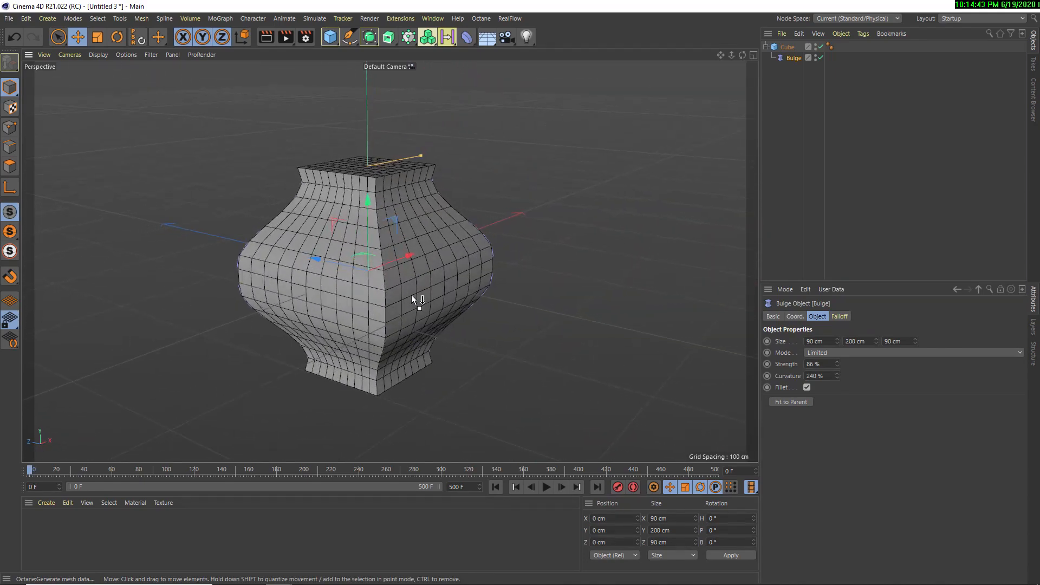
pyautogui.scroll(5, 401, 272)
pyautogui.keyDown('alt'); pyautogui.moveTo(461, 272); pyautogui.dragTo(302, 292); pyautogui.keyUp('alt')
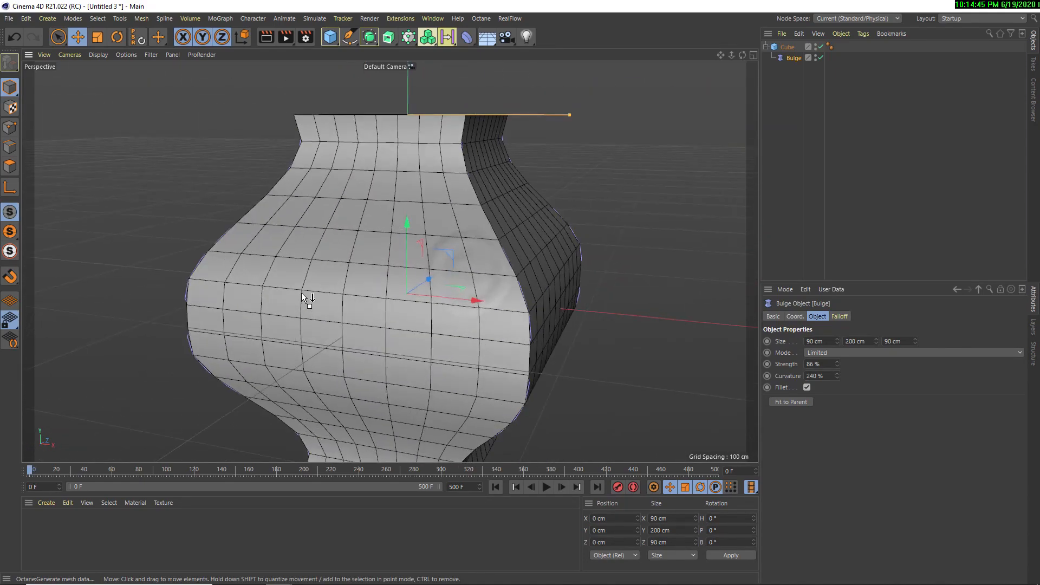
pyautogui.scroll(-5, 301, 293)
pyautogui.keyDown('alt'); pyautogui.moveTo(433, 320); pyautogui.dragTo(309, 310); pyautogui.keyUp('alt')
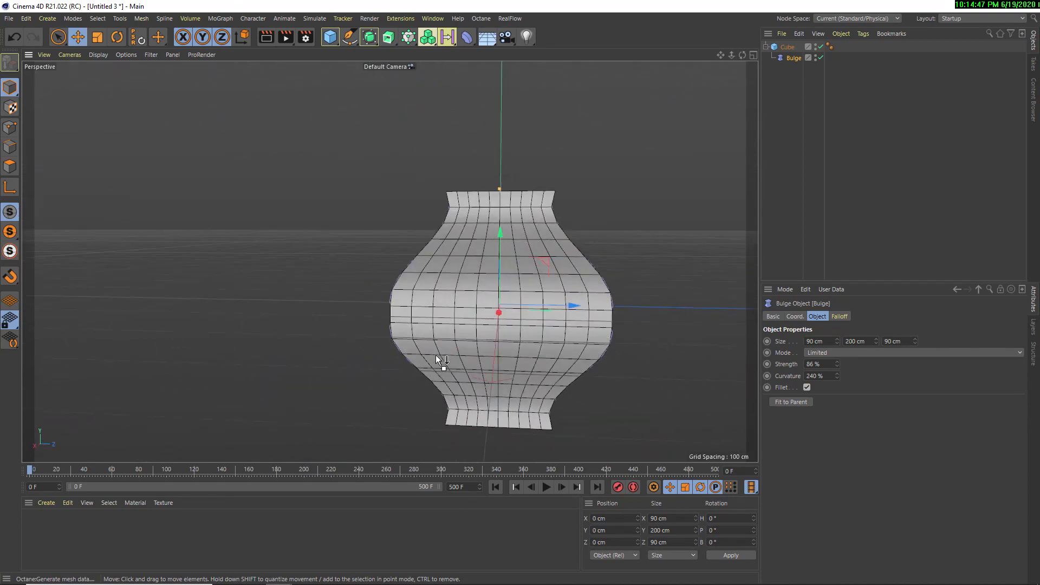
pyautogui.keyDown('alt'); pyautogui.moveTo(436, 356); pyautogui.dragTo(430, 329); pyautogui.keyUp('alt')
pyautogui.keyDown('alt'); pyautogui.moveTo(453, 230); pyautogui.dragTo(574, 233); pyautogui.keyUp('alt')
# Reduce the cube's segments to 3 along X and 4 along Z
pyautogui.click(787, 47)
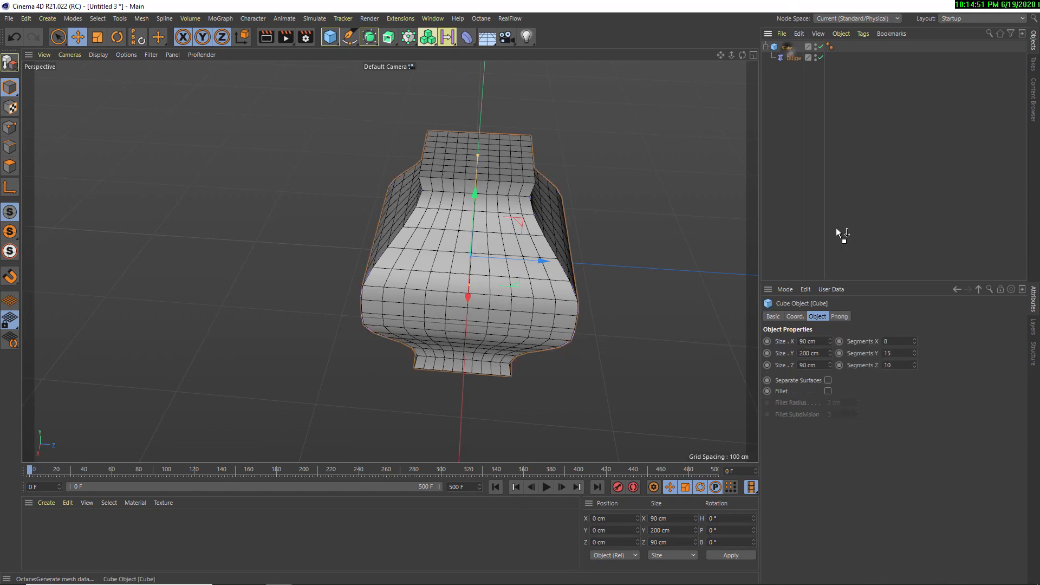
pyautogui.click(914, 346)
pyautogui.click(914, 346)
pyautogui.click(915, 346)
pyautogui.click(914, 346)
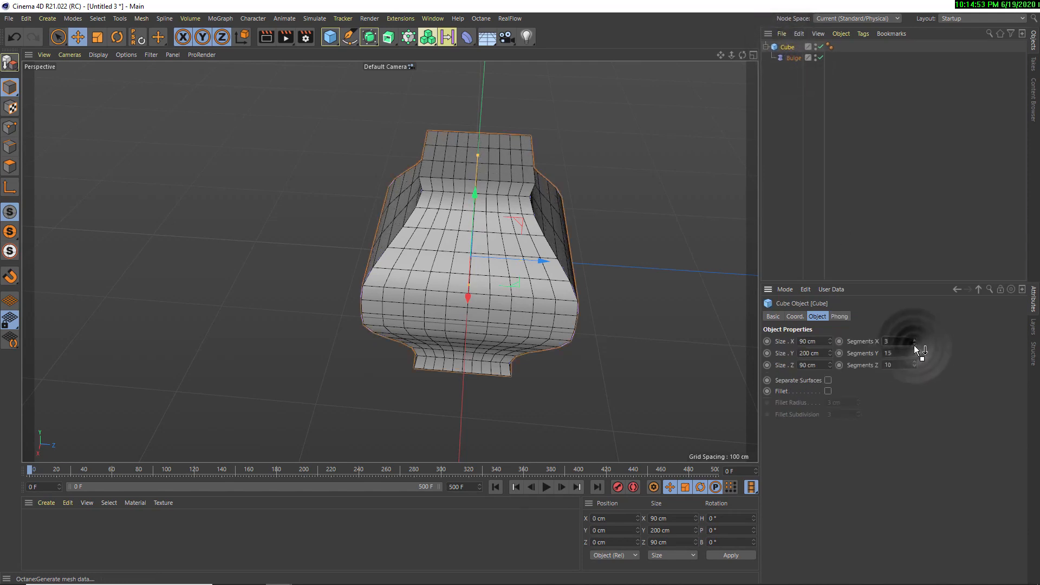
pyautogui.click(914, 367)
pyautogui.click(914, 366)
pyautogui.click(913, 366)
pyautogui.click(914, 367)
pyautogui.click(914, 367)
pyautogui.click(914, 367)
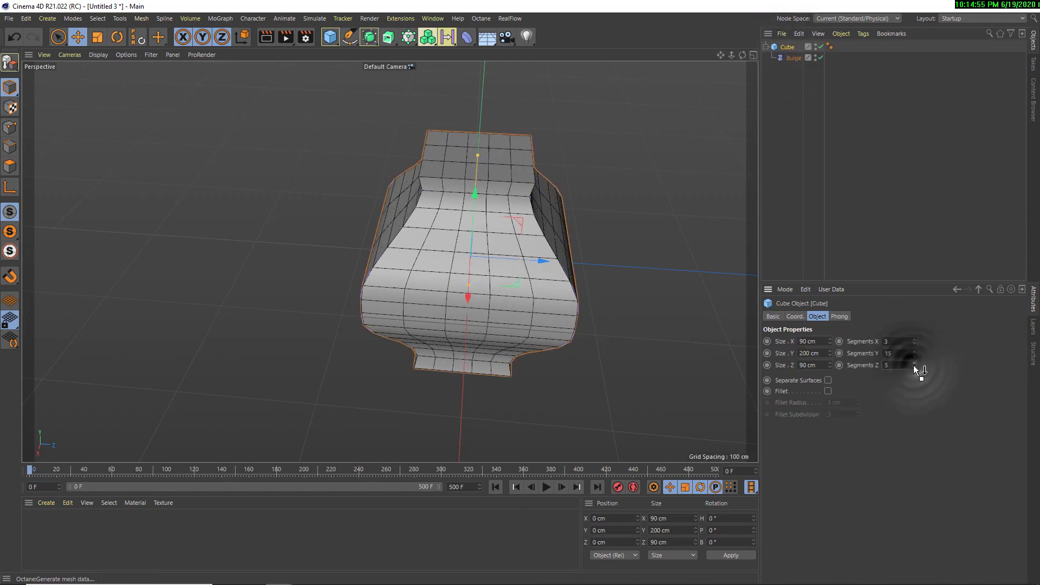
# Merge the cube and its Bulge deformer into one editable polygon object with Connect Objects + Delete
pyautogui.keyDown('alt'); pyautogui.moveTo(545, 230); pyautogui.dragTo(507, 201); pyautogui.keyUp('alt')
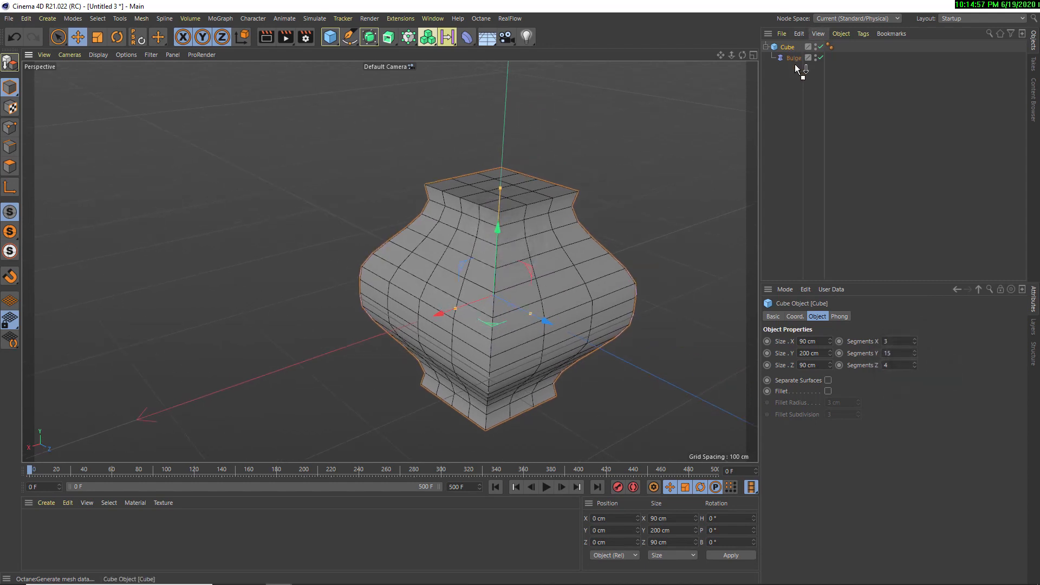
pyautogui.moveTo(773, 47); pyautogui.dragTo(773, 46)
pyautogui.rightClick(773, 46)
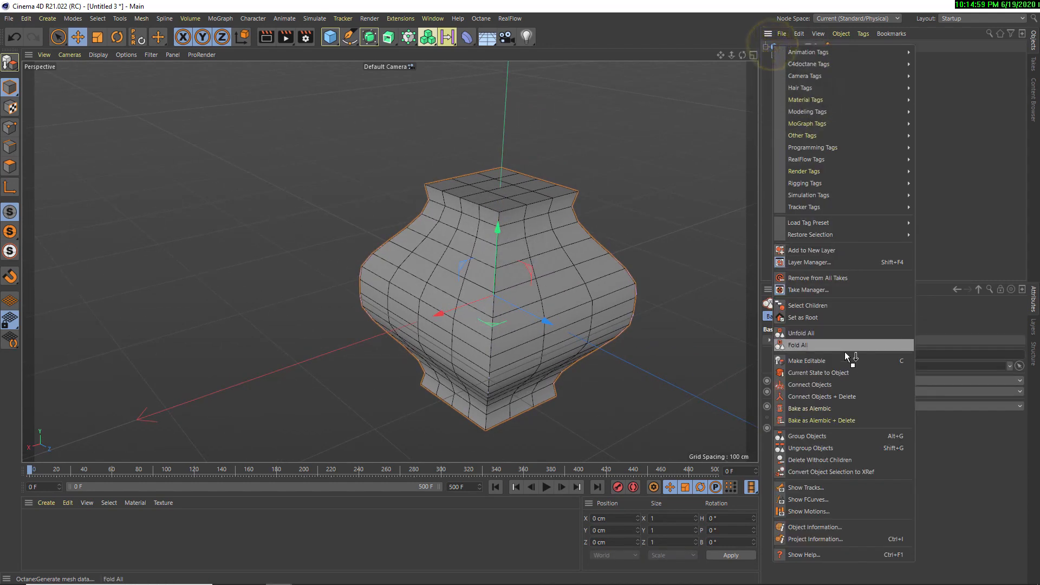
pyautogui.click(830, 397)
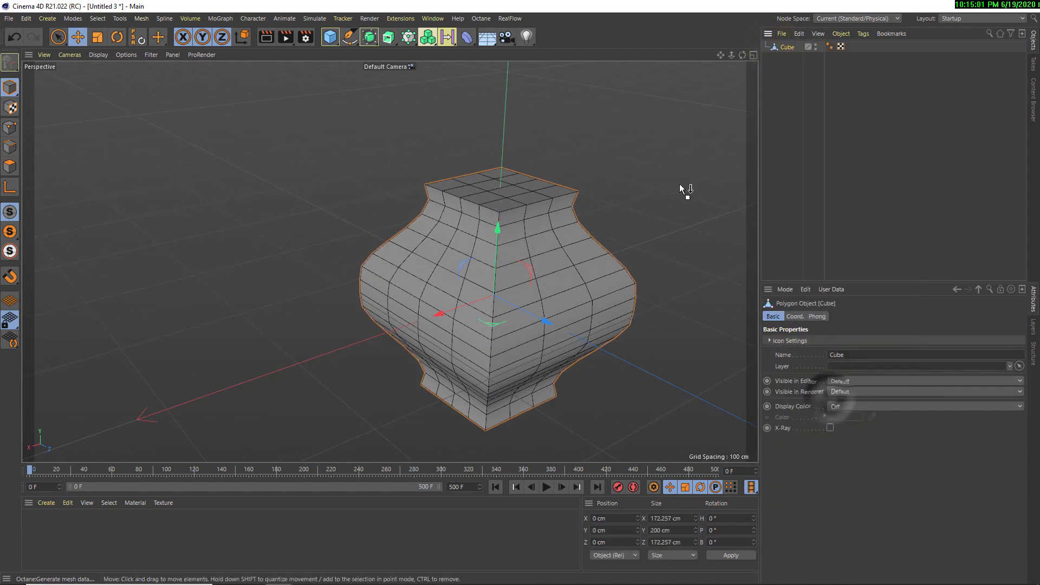
# Delete all twelve polygons of the object's top face to open the vase shape
pyautogui.click(10, 167)
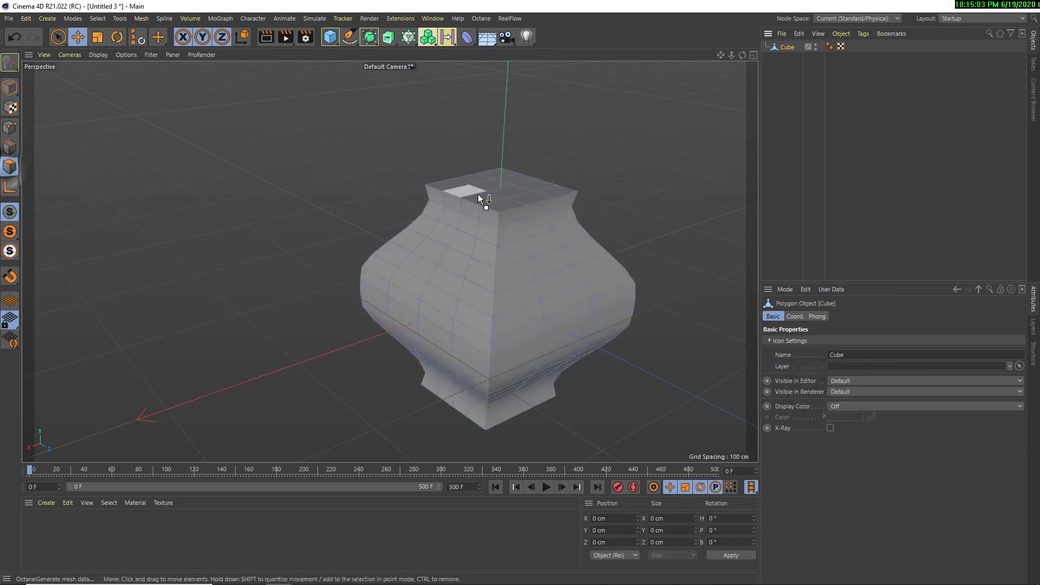
pyautogui.click(453, 187)
pyautogui.keyDown('alt'); pyautogui.moveTo(453, 187); pyautogui.dragTo(491, 219); pyautogui.keyUp('alt')
pyautogui.keyDown('shift'); pyautogui.click(474, 175); pyautogui.keyUp('shift')
pyautogui.keyDown('shift'); pyautogui.click(500, 166); pyautogui.keyUp('shift')
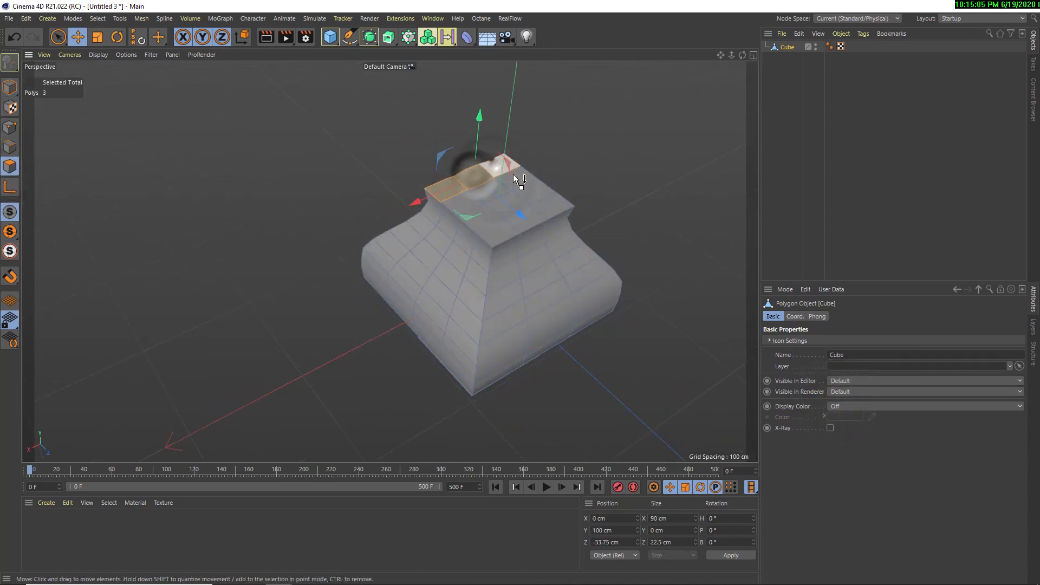
pyautogui.keyDown('shift'); pyautogui.click(514, 177); pyautogui.keyUp('shift')
pyautogui.keyDown('shift'); pyautogui.click(531, 190); pyautogui.keyUp('shift')
pyautogui.keyDown('shift'); pyautogui.click(547, 208); pyautogui.keyUp('shift')
pyautogui.keyDown('shift'); pyautogui.click(521, 218); pyautogui.keyUp('shift')
pyautogui.keyDown('shift'); pyautogui.click(488, 228); pyautogui.keyUp('shift')
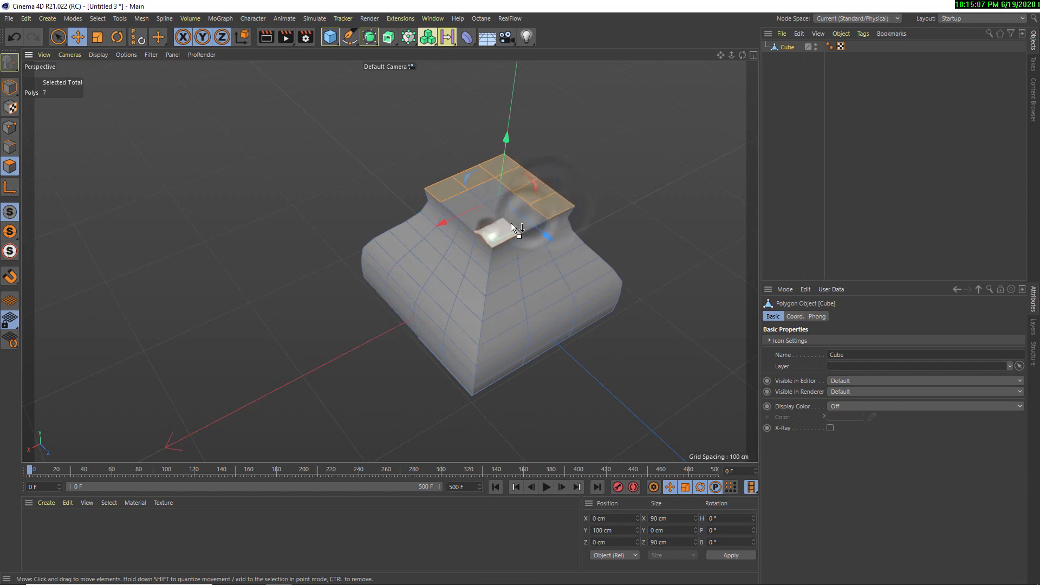
pyautogui.keyDown('shift'); pyautogui.click(509, 207); pyautogui.keyUp('shift')
pyautogui.keyDown('shift'); pyautogui.click(476, 218); pyautogui.keyUp('shift')
pyautogui.keyDown('shift'); pyautogui.click(461, 203); pyautogui.keyUp('shift')
pyautogui.keyDown('shift'); pyautogui.click(486, 191); pyautogui.keyUp('shift')
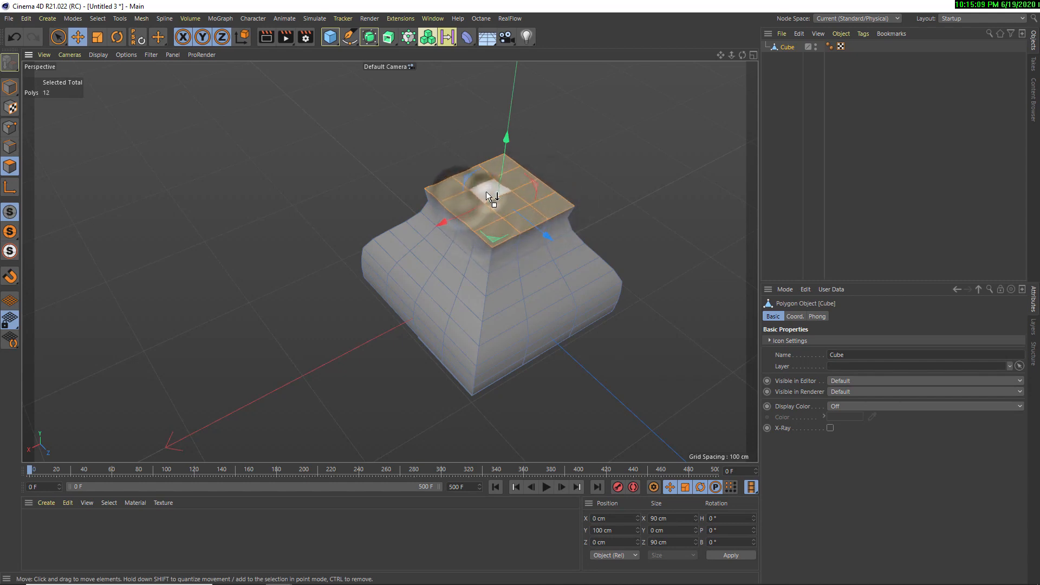
pyautogui.press('Delete')
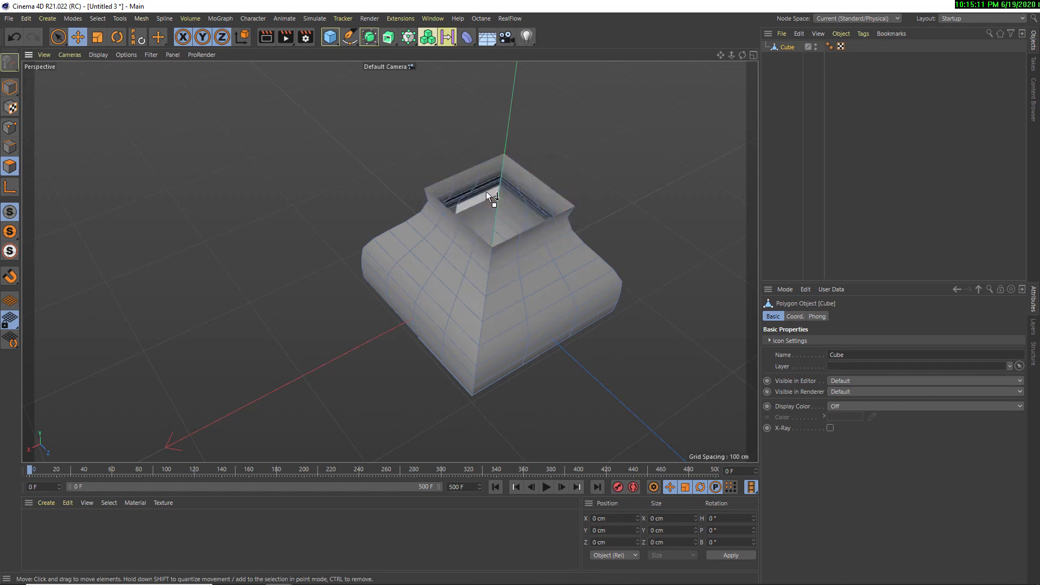
# Extrude the edge loop around the open rim upward in two stages to a height of about 471 cm, forming a neck
pyautogui.moveTo(486, 191)
pyautogui.keyDown('alt'); pyautogui.mouseDown()
pyautogui.moveTo(527, 226)
pyautogui.moveTo(475, 307)
pyautogui.moveTo(408, 275)
pyautogui.moveTo(467, 196)
pyautogui.mouseUp(); pyautogui.keyUp('alt')
pyautogui.keyDown('alt'); pyautogui.moveTo(467, 196); pyautogui.dragTo(463, 262, button='right'); pyautogui.keyUp('alt')
pyautogui.keyDown('alt'); pyautogui.moveTo(462, 262); pyautogui.dragTo(382, 250); pyautogui.keyUp('alt')
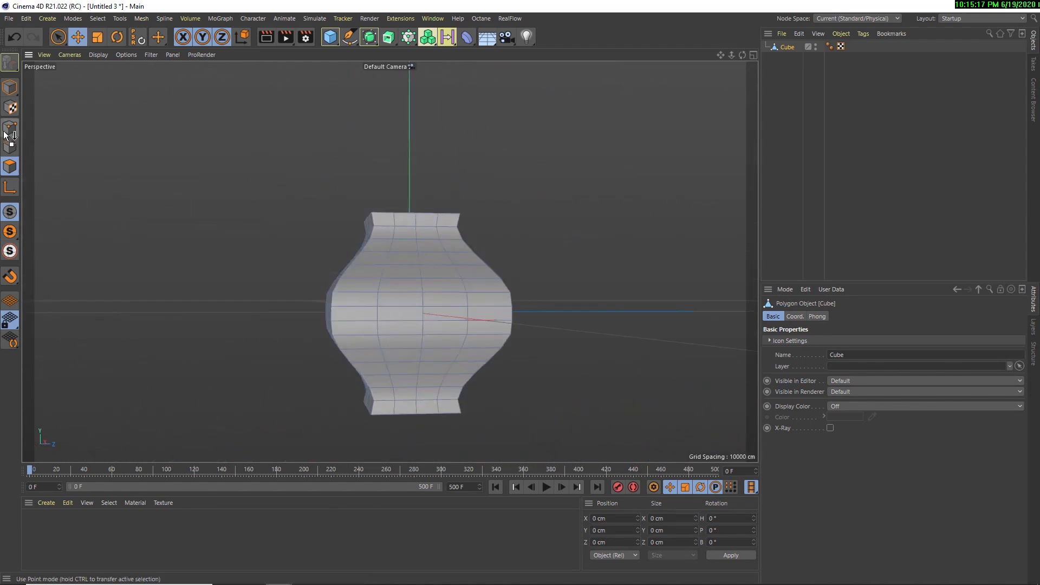
pyautogui.click(10, 146)
pyautogui.keyDown('alt'); pyautogui.moveTo(410, 197); pyautogui.dragTo(381, 216); pyautogui.keyUp('alt')
pyautogui.doubleClick(378, 198)
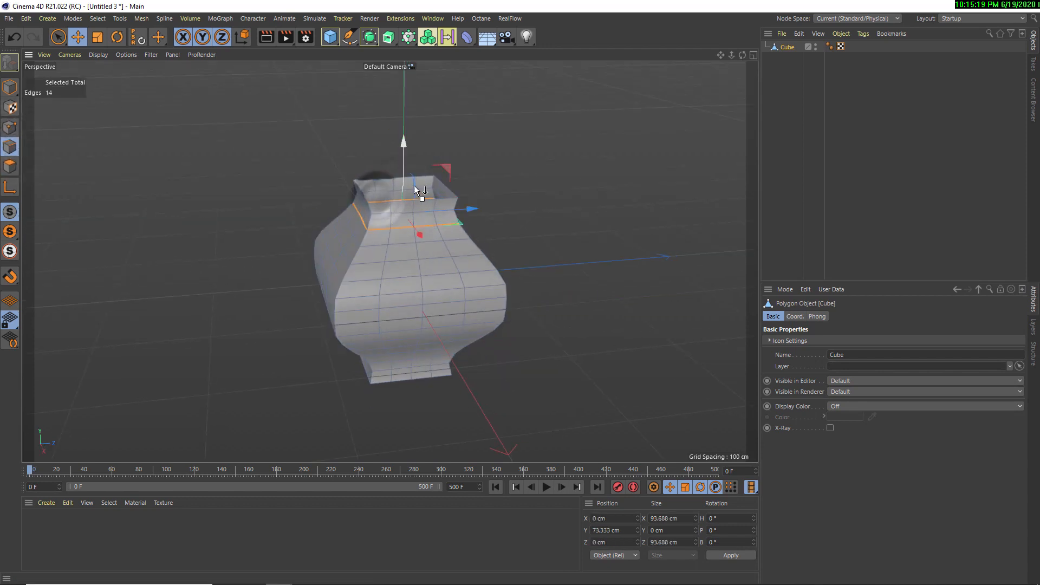
pyautogui.keyDown('alt'); pyautogui.moveTo(420, 192); pyautogui.dragTo(437, 251, button='middle'); pyautogui.keyUp('alt')
pyautogui.keyDown('alt'); pyautogui.moveTo(489, 352); pyautogui.dragTo(465, 327); pyautogui.keyUp('alt')
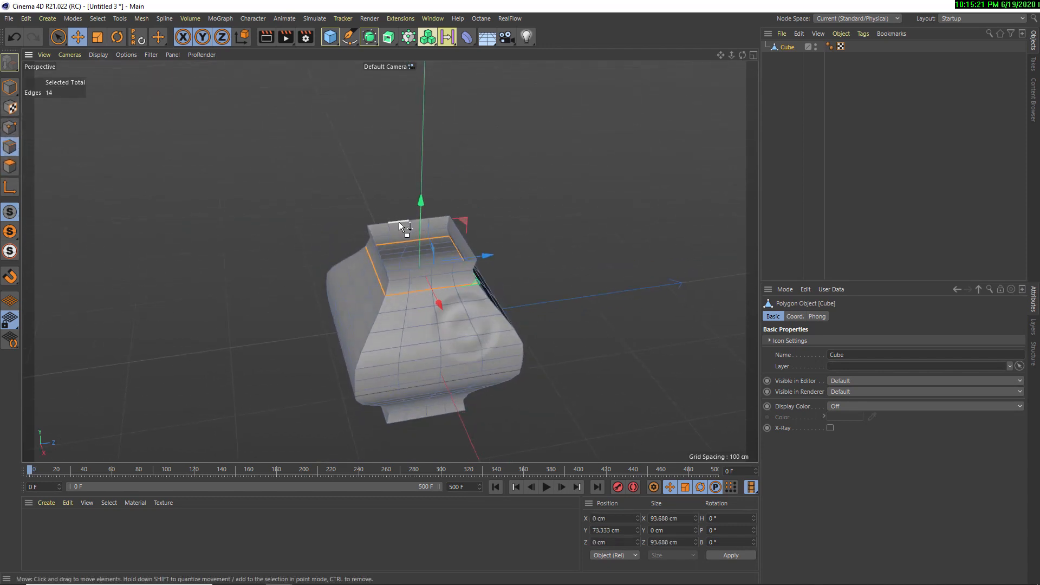
pyautogui.doubleClick(398, 218)
pyautogui.keyDown('alt'); pyautogui.moveTo(430, 211); pyautogui.dragTo(437, 222, button='middle'); pyautogui.keyUp('alt')
pyautogui.keyDown('alt'); pyautogui.moveTo(437, 222); pyautogui.dragTo(416, 98); pyautogui.keyUp('alt')
pyautogui.scroll(-2, 418, 187)
pyautogui.scroll(-2, 419, 188)
pyautogui.keyDown('alt'); pyautogui.moveTo(397, 181); pyautogui.dragTo(410, 49); pyautogui.keyUp('alt')
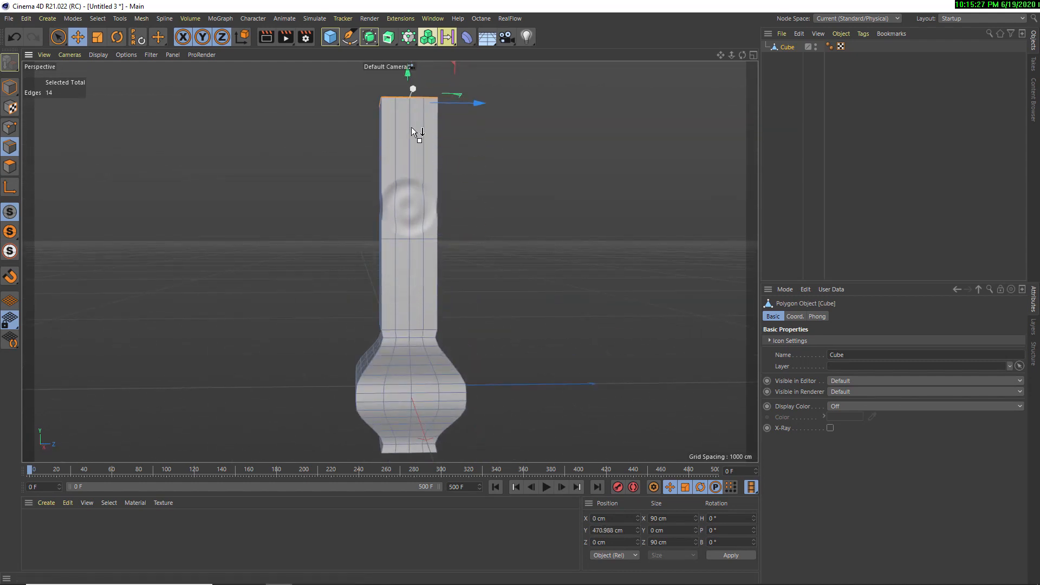
# Lower the neck's top edge loop to a Y position of about 362 cm
pyautogui.scroll(-2, 414, 141)
pyautogui.keyDown('alt'); pyautogui.moveTo(423, 185); pyautogui.dragTo(430, 285, button='middle'); pyautogui.keyUp('alt')
pyautogui.moveTo(415, 169); pyautogui.dragTo(417, 222)
pyautogui.keyDown('alt'); pyautogui.moveTo(431, 274); pyautogui.dragTo(405, 260); pyautogui.keyUp('alt')
pyautogui.keyDown('alt'); pyautogui.moveTo(408, 297); pyautogui.dragTo(364, 187, button='middle'); pyautogui.keyUp('alt')
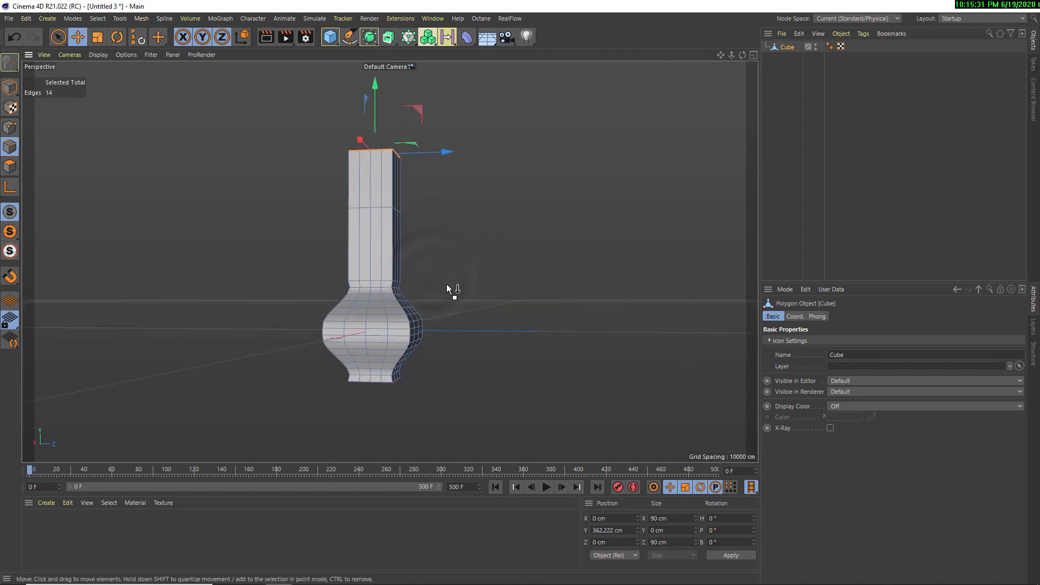
pyautogui.keyDown('alt'); pyautogui.moveTo(449, 285); pyautogui.dragTo(362, 278); pyautogui.keyUp('alt')
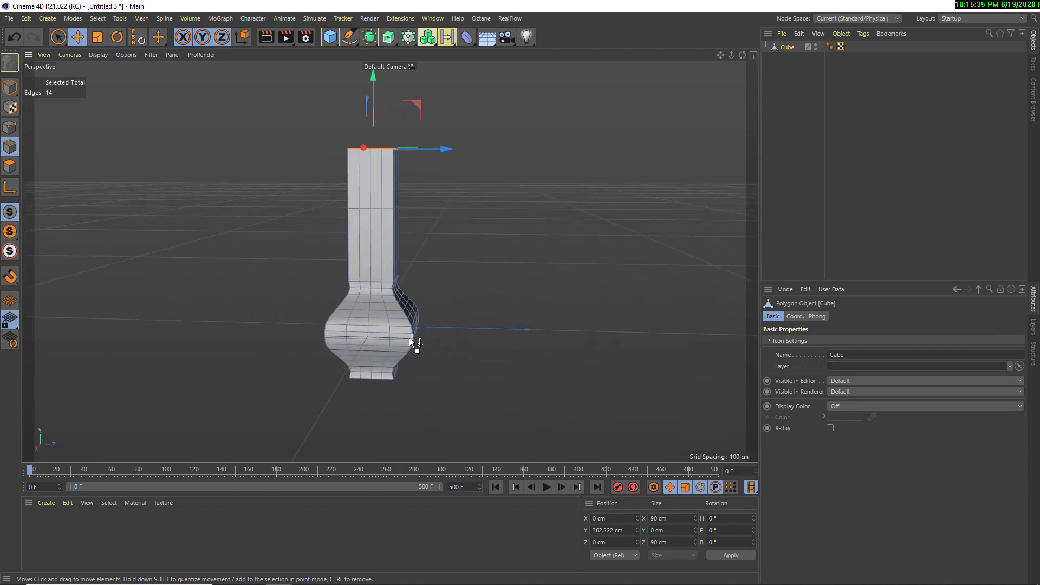
# Return to Model mode and delete the whole vase object
pyautogui.click(9, 88)
pyautogui.moveTo(774, 56); pyautogui.dragTo(772, 53)
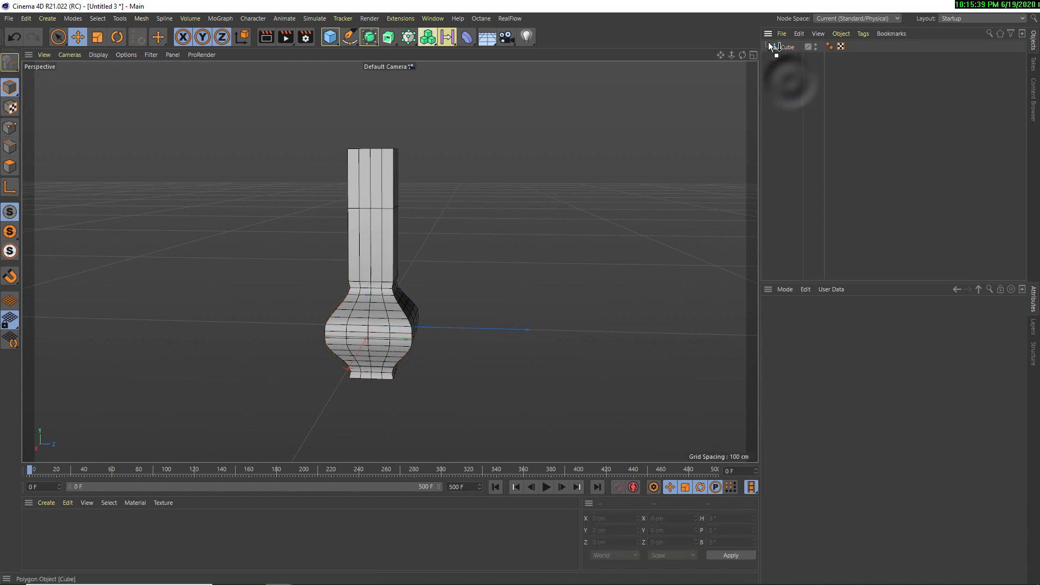
pyautogui.click(785, 47)
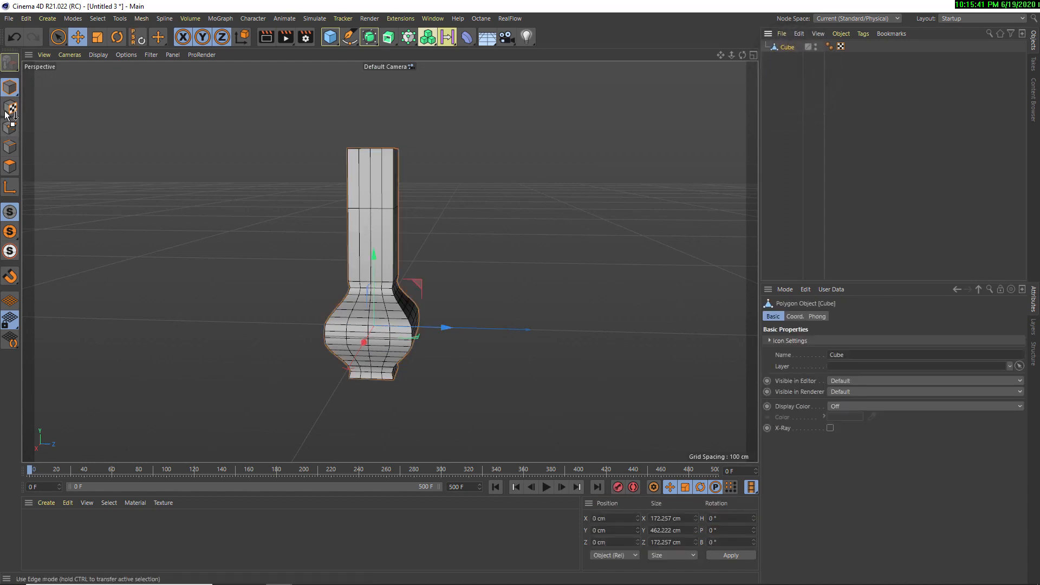
pyautogui.press('Delete')
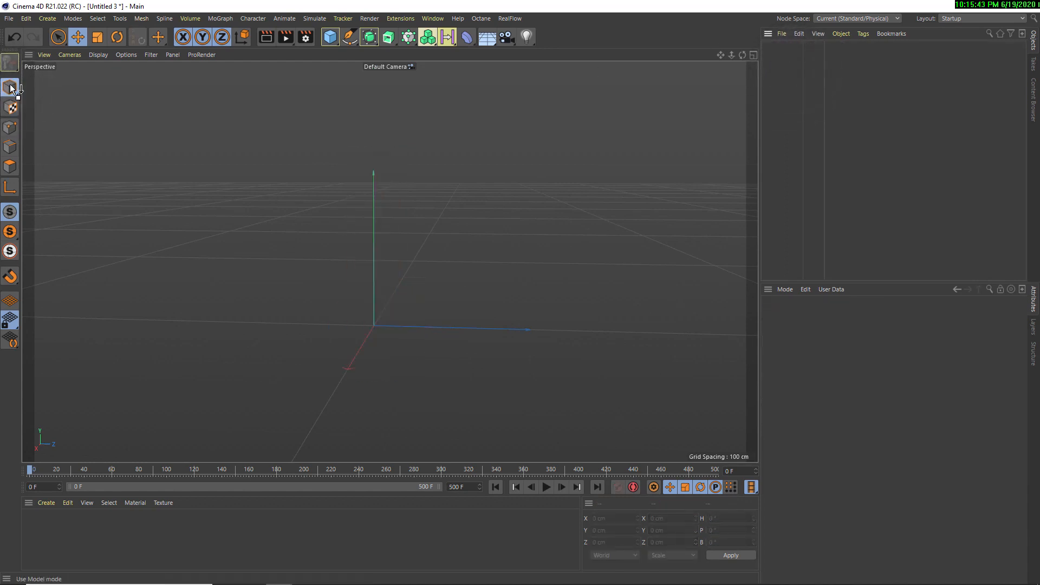